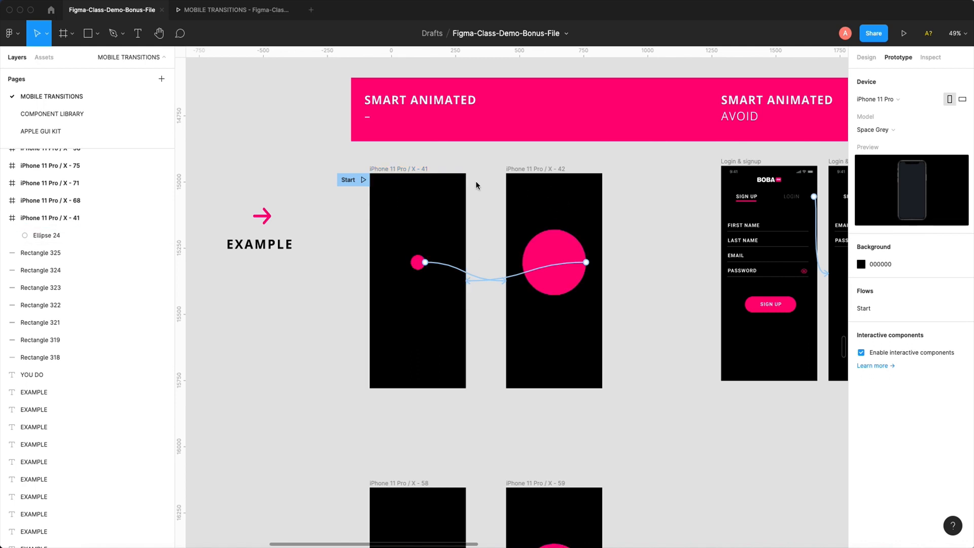
# - Test the example circle's tap animation in both directions in the MOBILE TRANSITIONS prototype preview
pyautogui.click(401, 171)
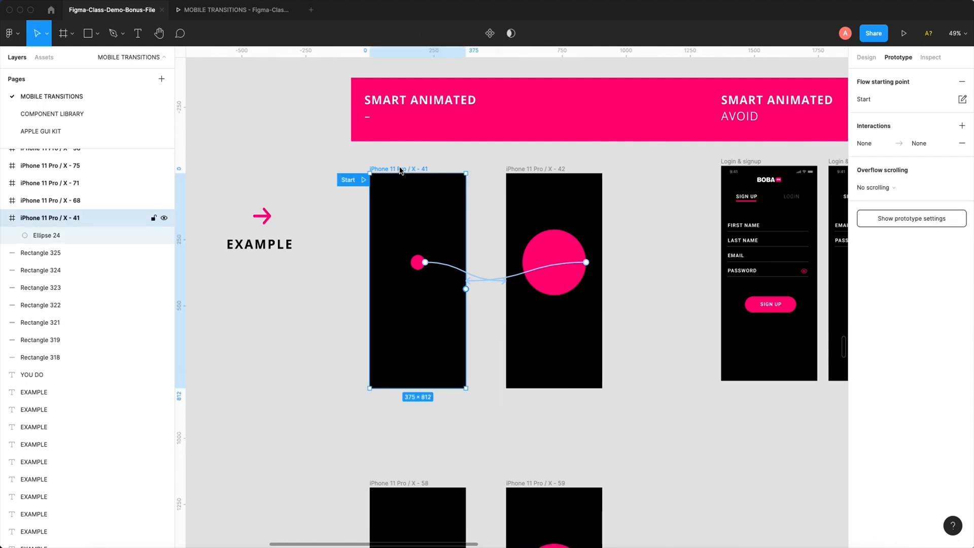
pyautogui.click(269, 14)
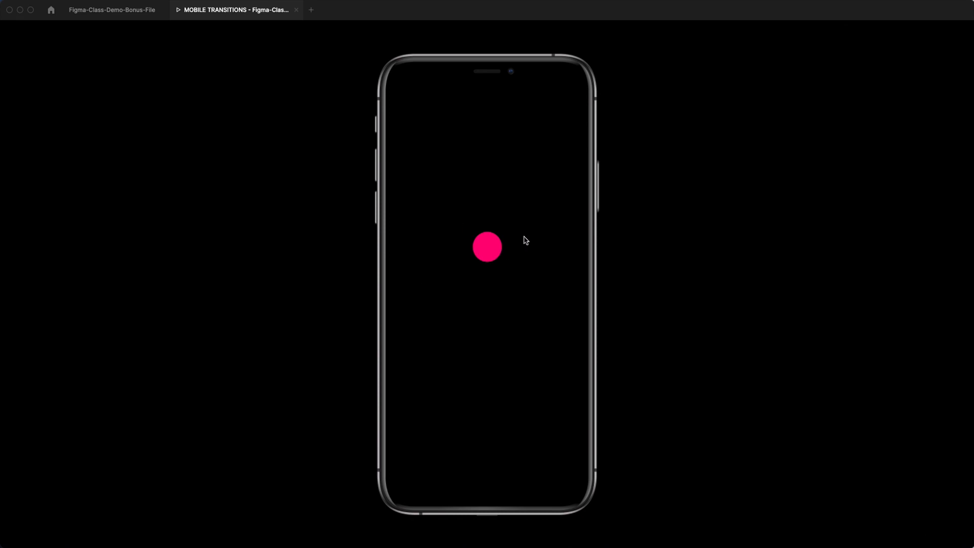
pyautogui.click(484, 253)
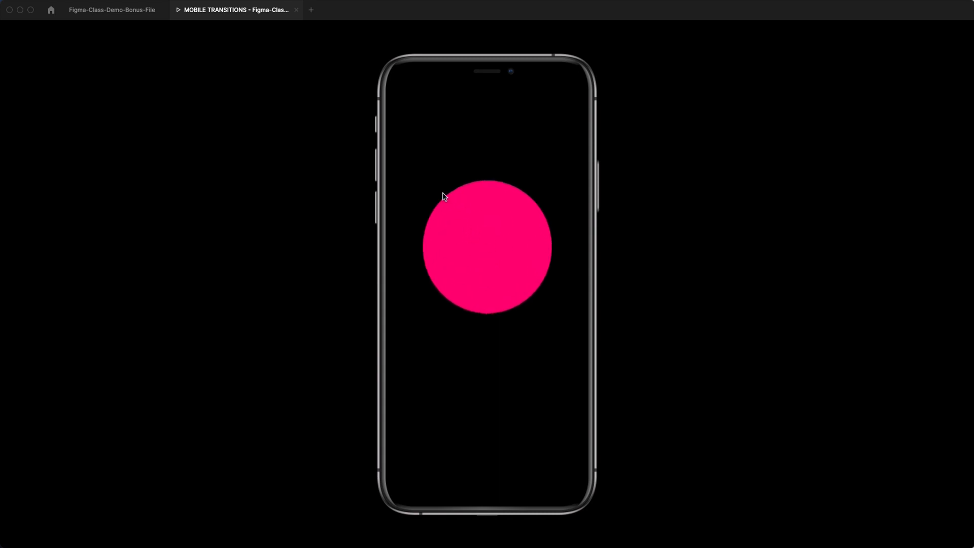
pyautogui.click(492, 247)
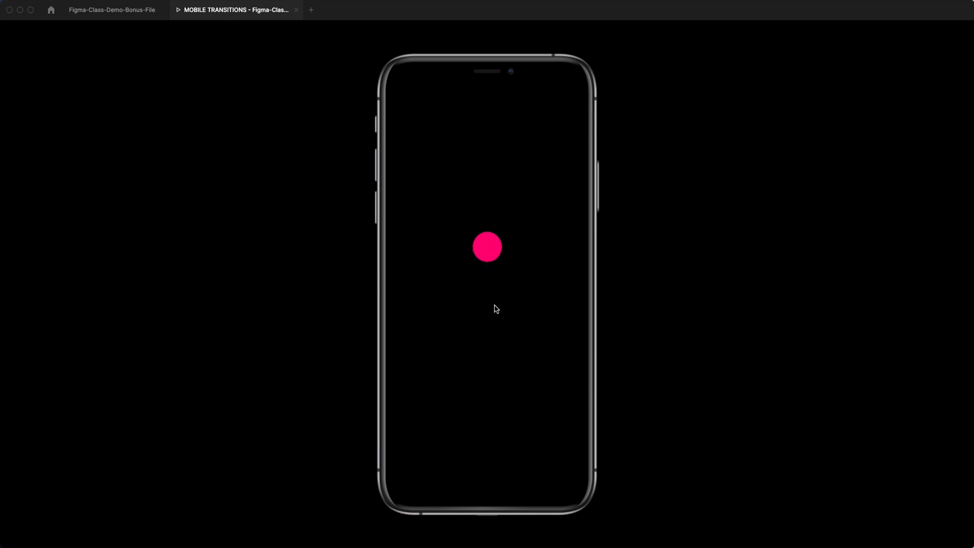
# - Return to the Figma-Class-Demo-Bonus-File and move the Start flow point from frame iPhone 11 Pro / X - 41 to X - 58
pyautogui.click(130, 11)
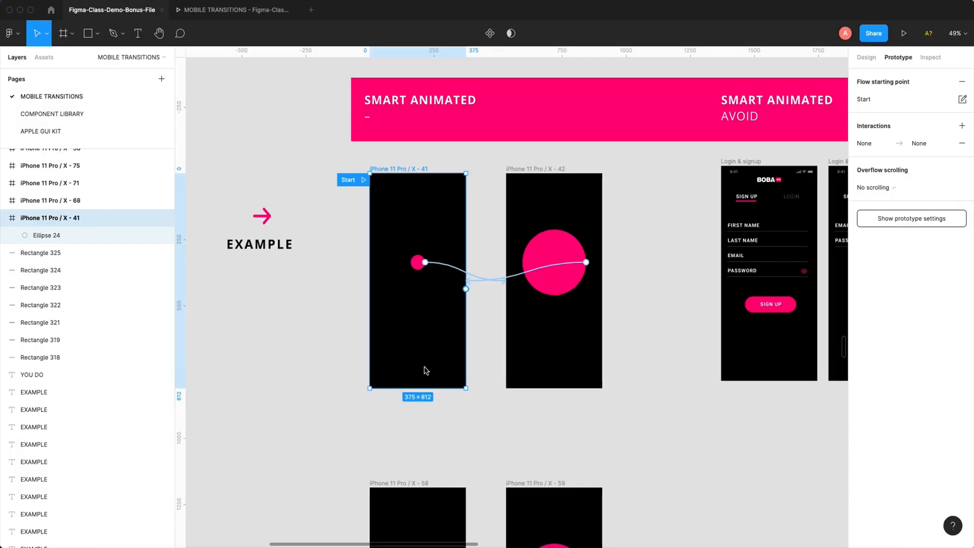
pyautogui.moveTo(419, 425); pyautogui.dragTo(441, 342)
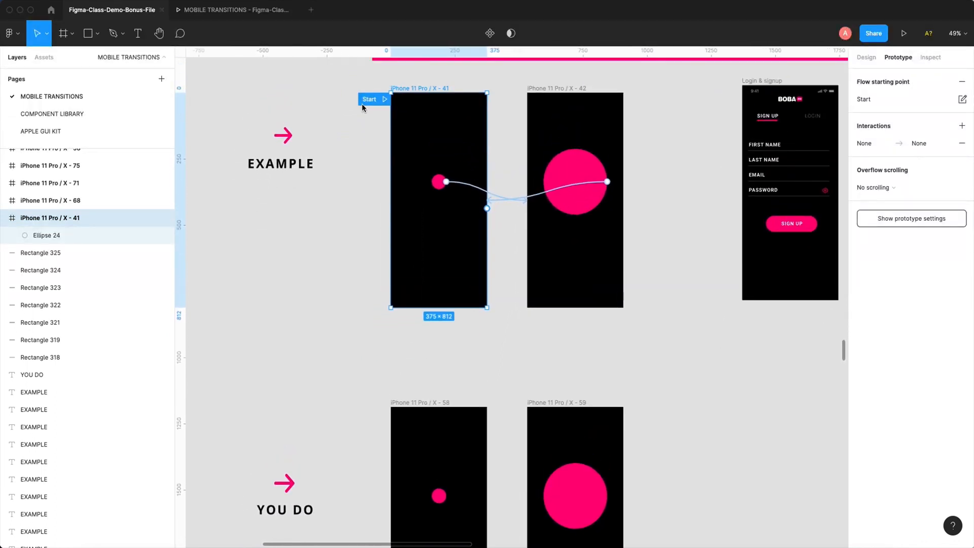
pyautogui.moveTo(369, 101); pyautogui.dragTo(370, 413)
pyautogui.moveTo(456, 352); pyautogui.dragTo(424, 189)
pyautogui.click(410, 388)
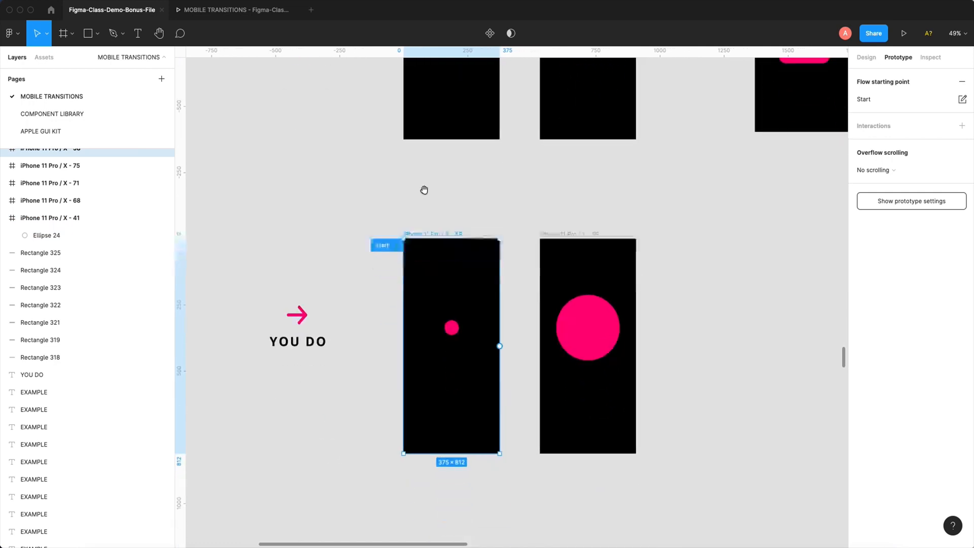
# - Link the small YOU DO circle on tap to iPhone 11 Pro / X - 59 with Smart animate, and link the large circle back to X - 58
pyautogui.moveTo(337, 169); pyautogui.dragTo(547, 514)
pyautogui.hscroll(2, 504, 381)
pyautogui.scroll(1, 504, 380)
pyautogui.click(471, 291)
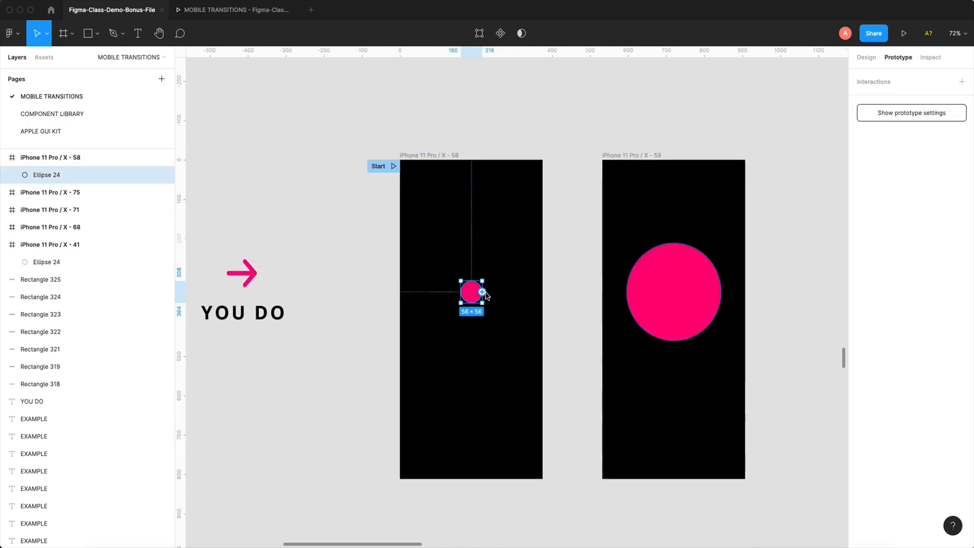
pyautogui.moveTo(482, 292); pyautogui.dragTo(624, 268)
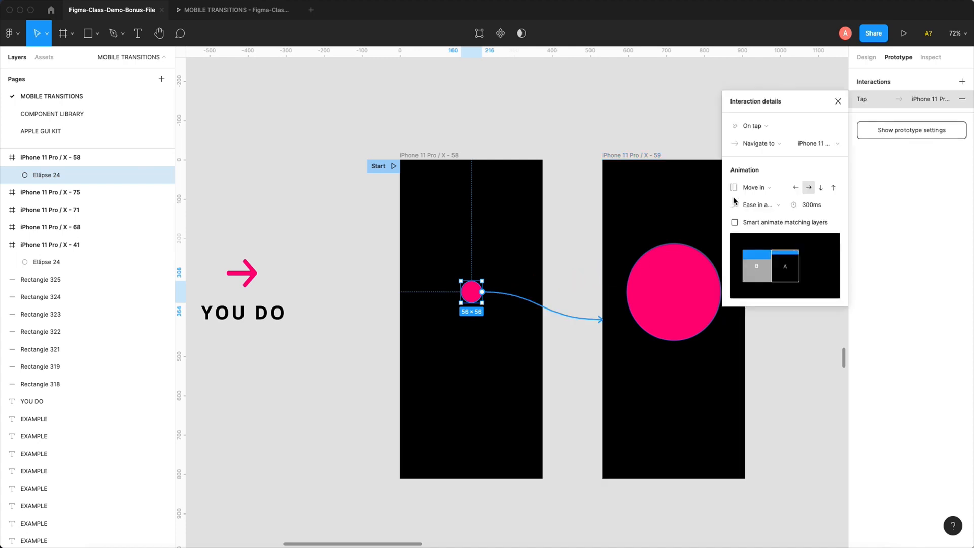
pyautogui.click(761, 187)
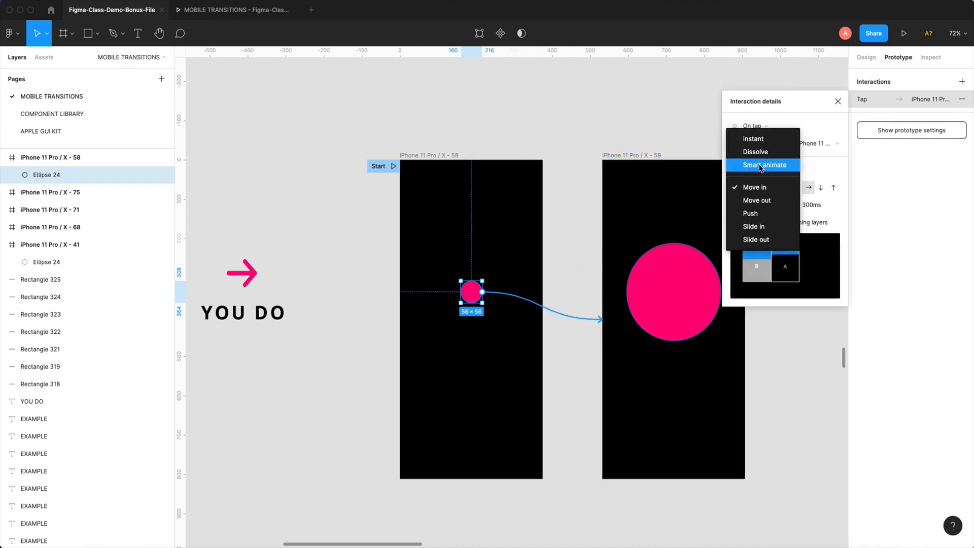
pyautogui.click(761, 165)
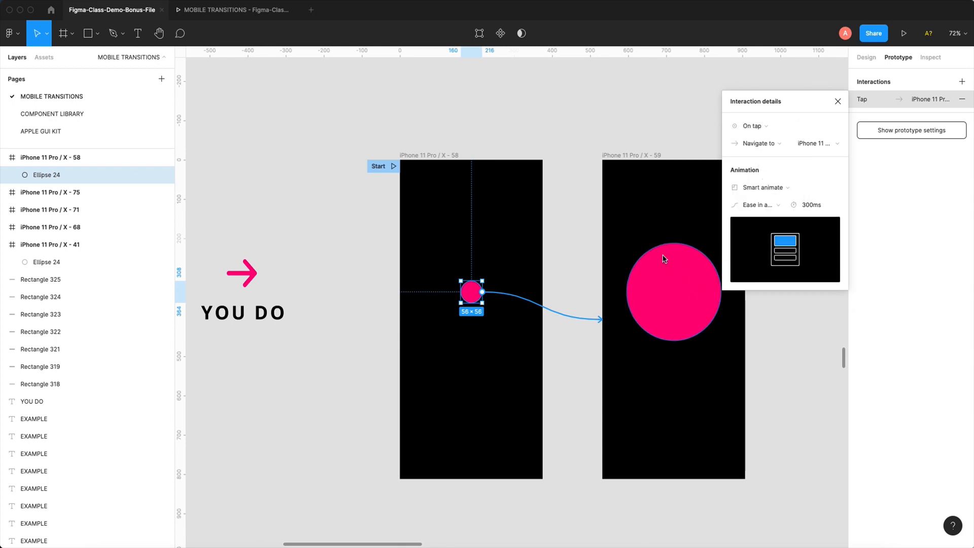
pyautogui.click(672, 268)
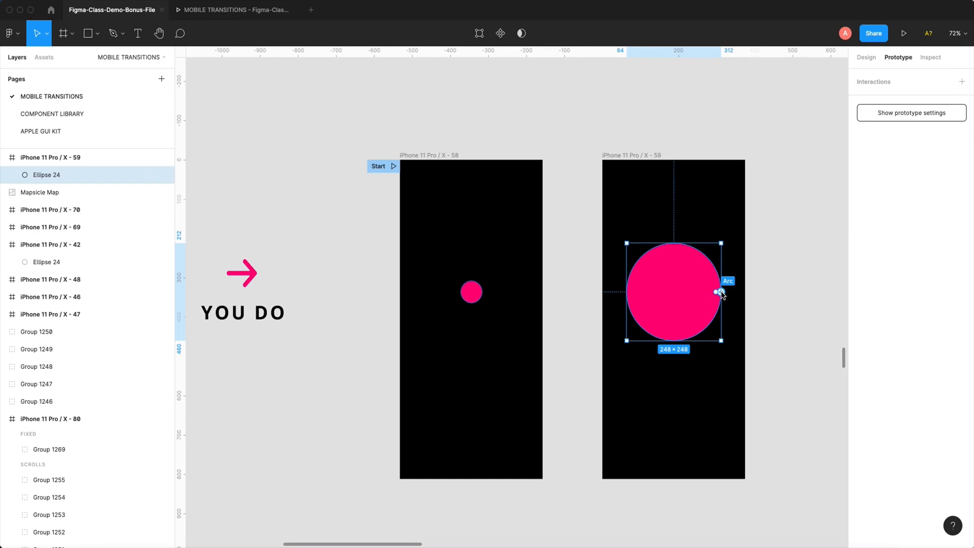
pyautogui.moveTo(721, 292); pyautogui.dragTo(488, 304)
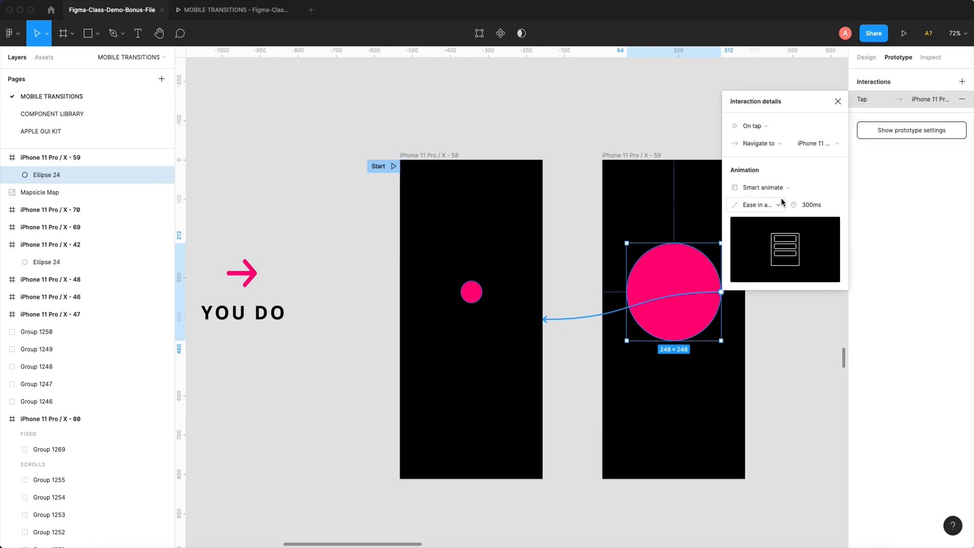
# - Test the newly linked YOU DO circles by tapping between both frames in the prototype preview
pyautogui.click(273, 12)
pyautogui.click(574, 292)
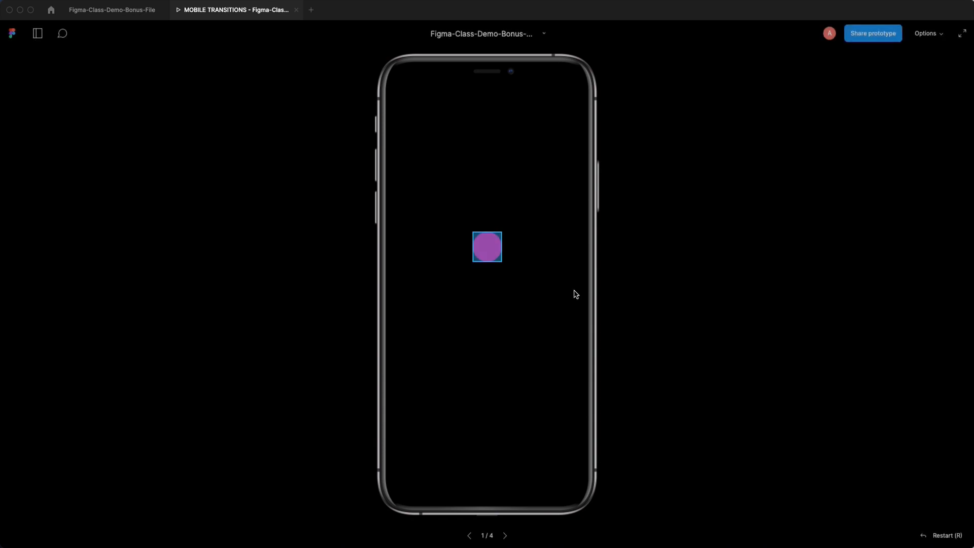
pyautogui.click(488, 248)
pyautogui.click(487, 249)
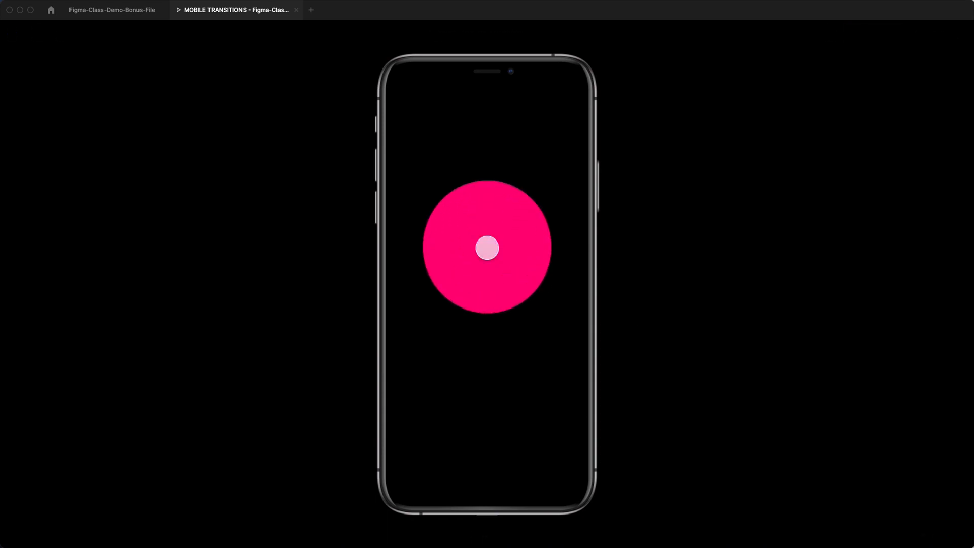
pyautogui.click(488, 252)
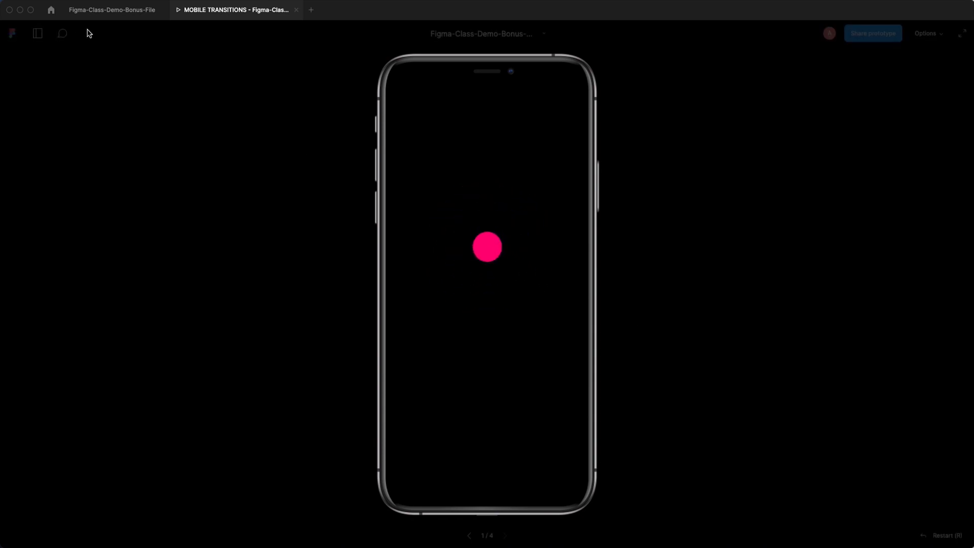
# - Return to the design file and open the duration of the small YOU DO circle's tap interaction for editing
pyautogui.click(112, 10)
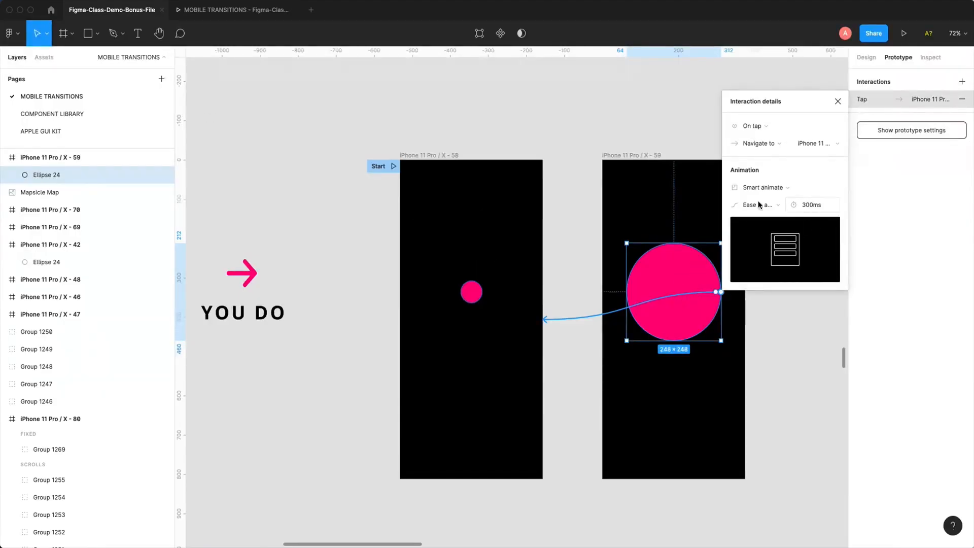
pyautogui.click(472, 291)
pyautogui.click(554, 315)
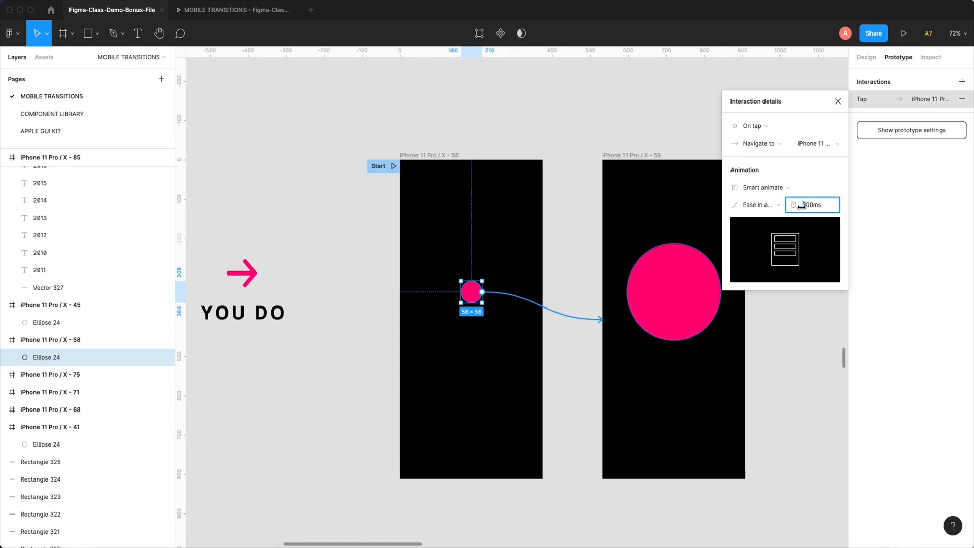
# - Replay the YOU DO circle's grow and shrink animation in the prototype preview
pyautogui.click(260, 15)
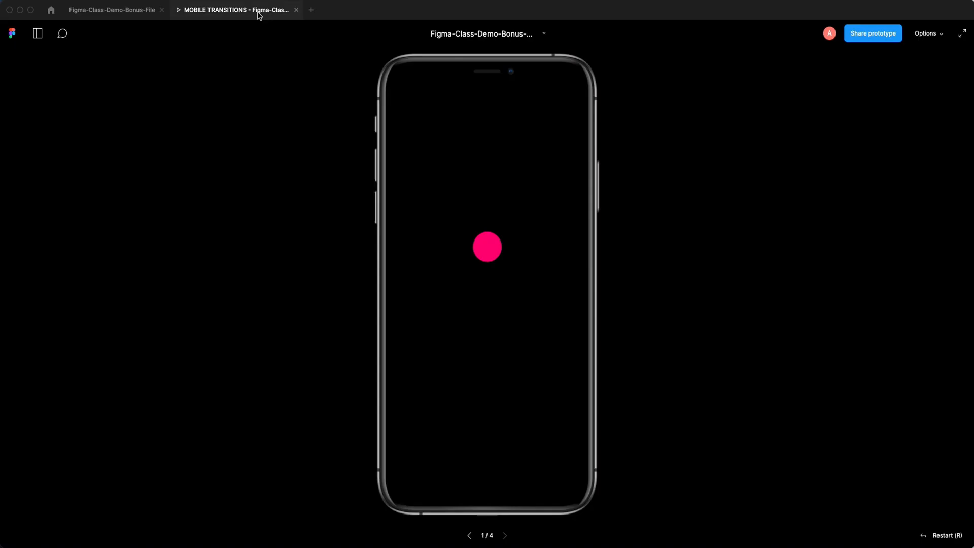
pyautogui.click(479, 244)
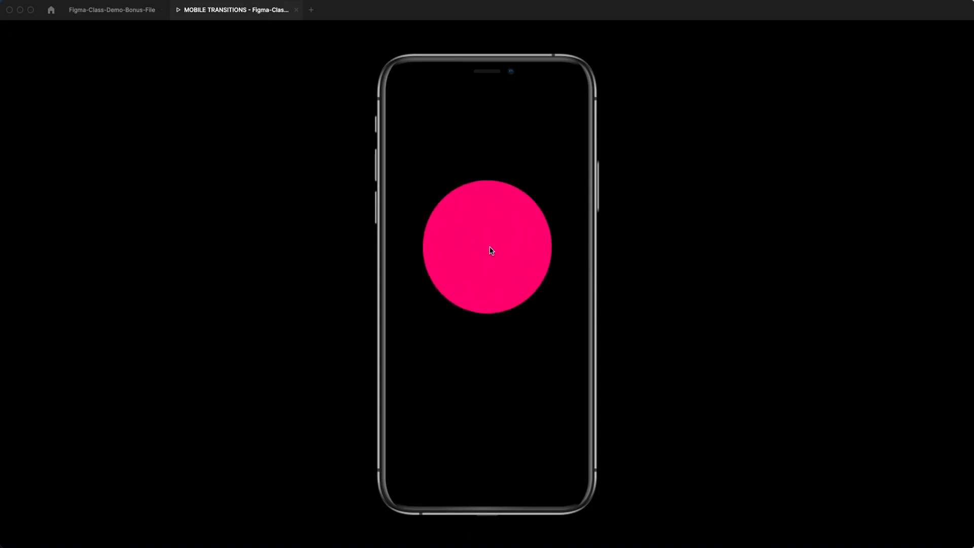
pyautogui.click(491, 249)
pyautogui.click(489, 247)
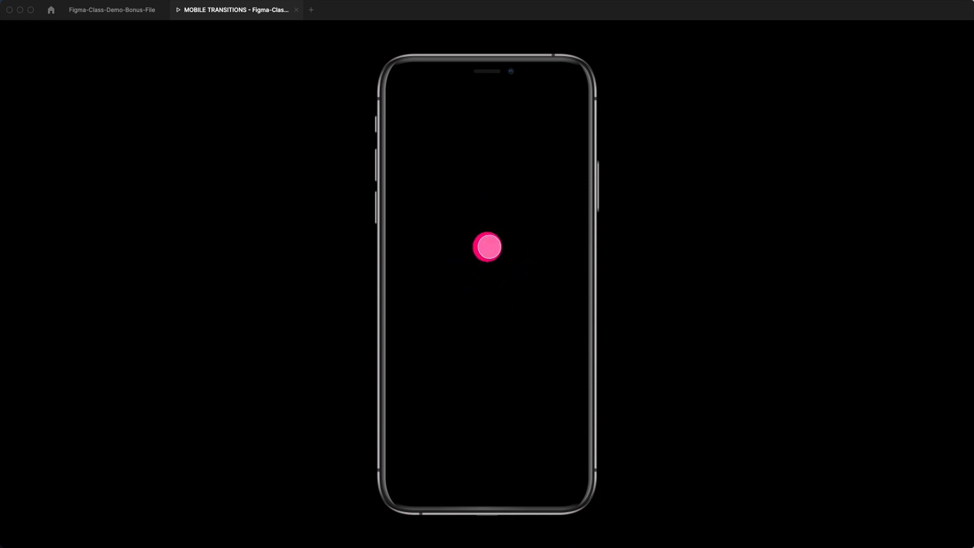
pyautogui.click(489, 247)
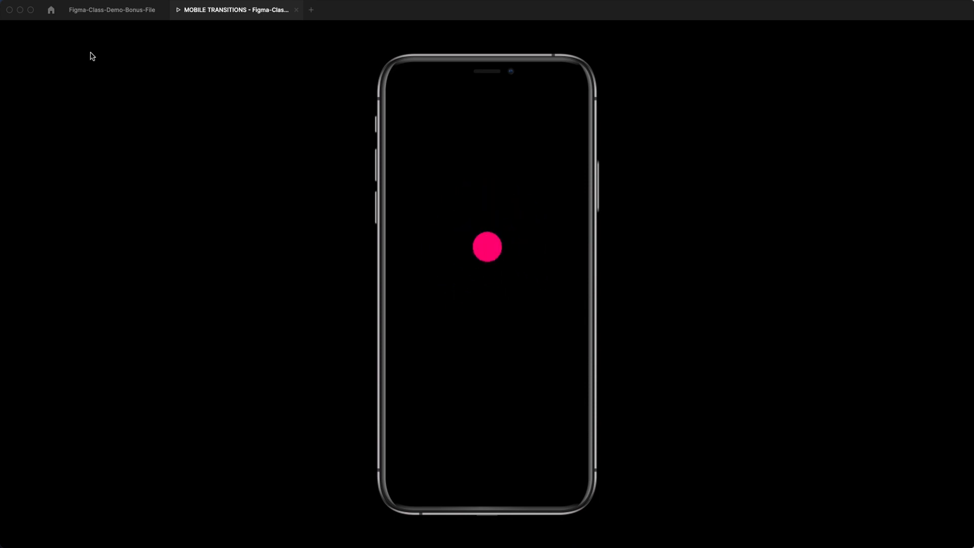
# - Return to the design file and apply the Cori's blue color style to the large circle in iPhone 11 Pro / X - 59
pyautogui.click(113, 10)
pyautogui.click(659, 276)
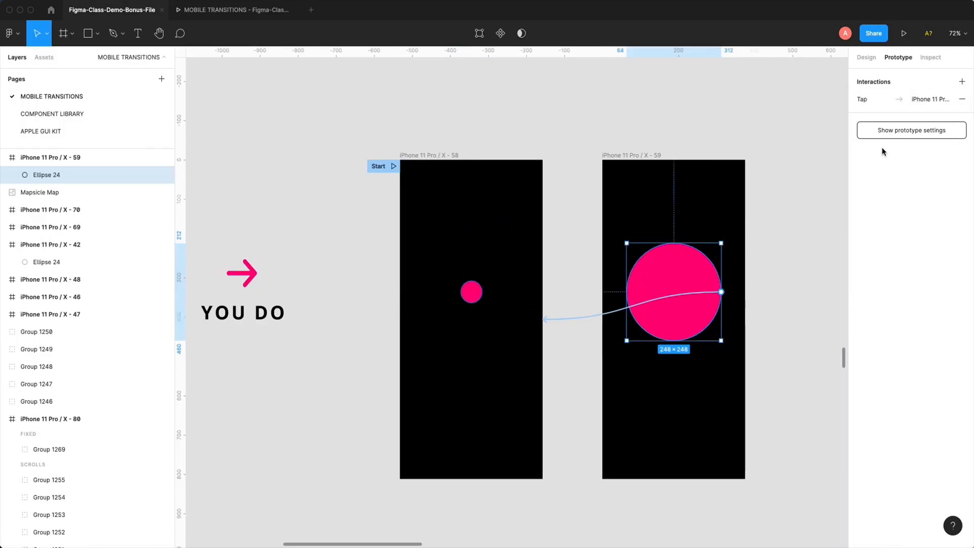
pyautogui.click(868, 58)
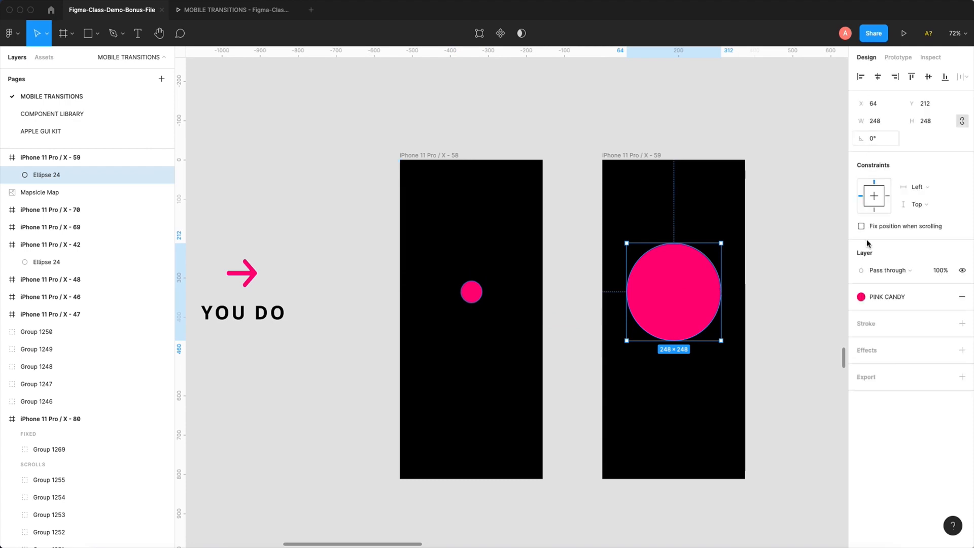
pyautogui.click(892, 301)
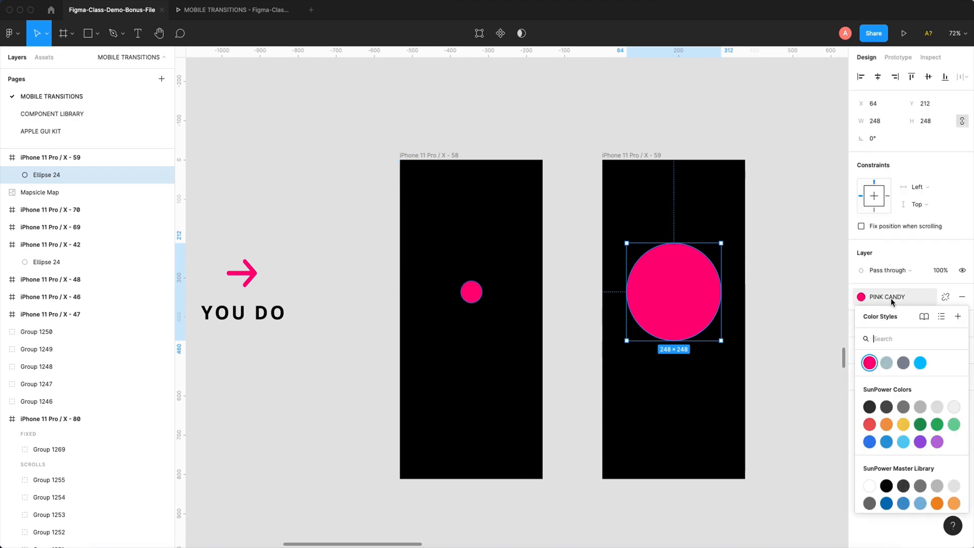
pyautogui.click(920, 363)
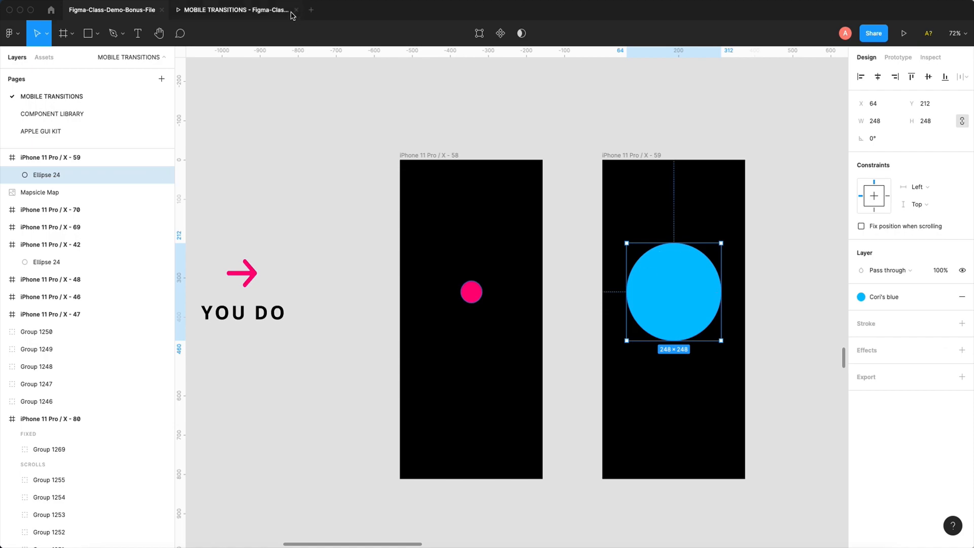
# - Test the pink-to-blue circle transition in both directions in the prototype preview
pyautogui.click(261, 16)
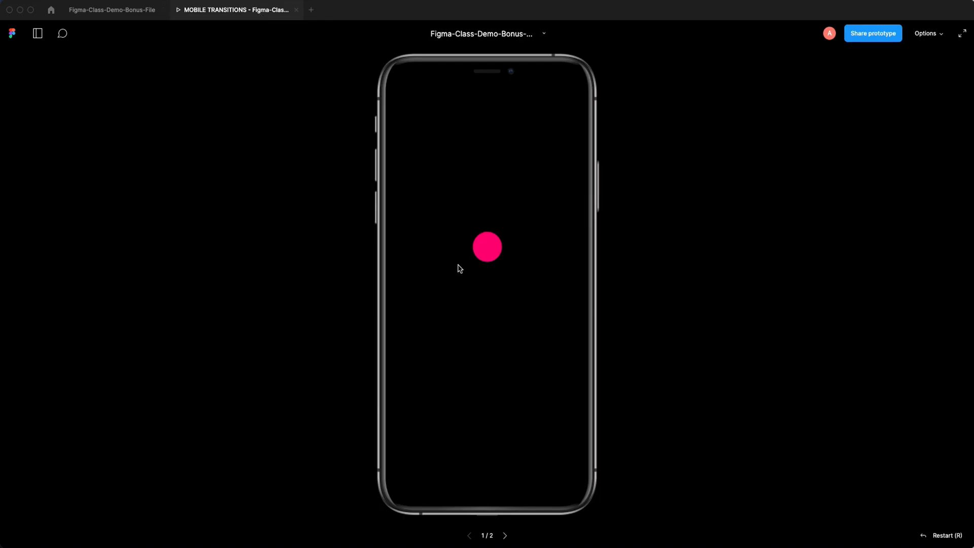
pyautogui.click(493, 247)
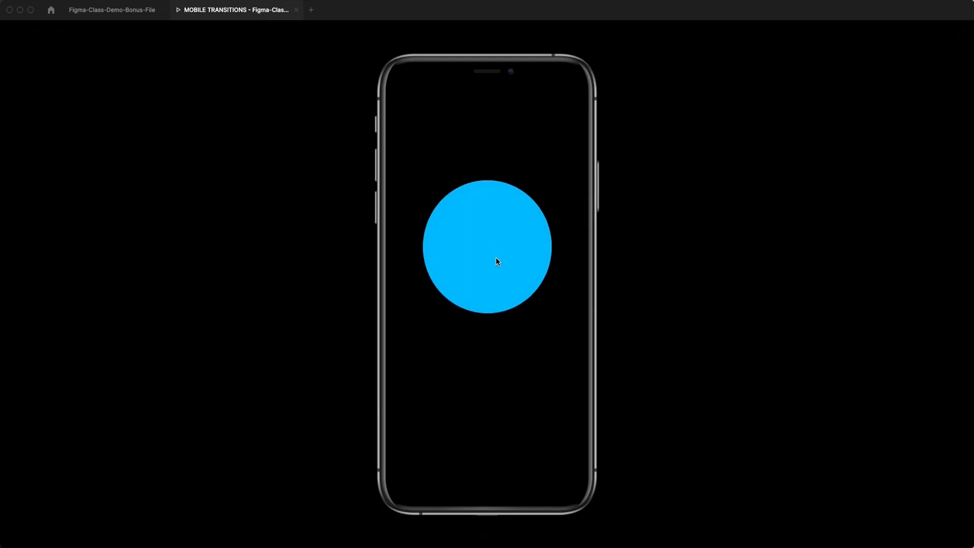
pyautogui.click(493, 247)
pyautogui.click(491, 248)
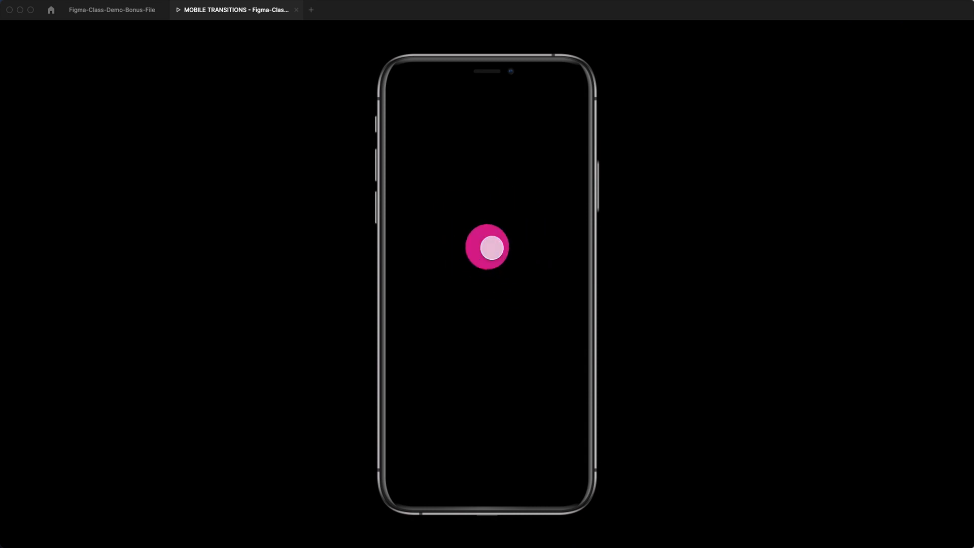
pyautogui.click(492, 247)
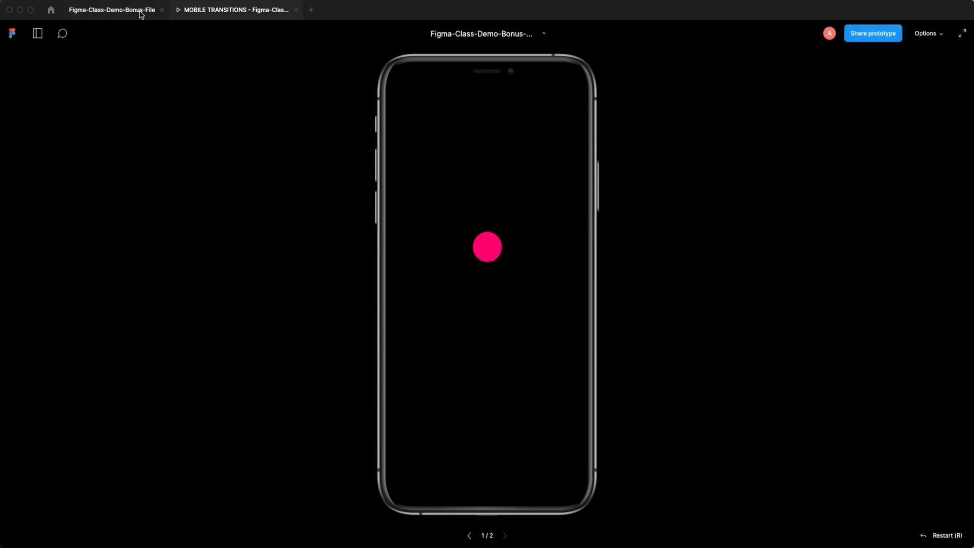
# - Return to the design file and move the Start flow point to the first Login & signup frame under SMART ANIMATED AVOID
pyautogui.click(141, 13)
pyautogui.click(530, 104)
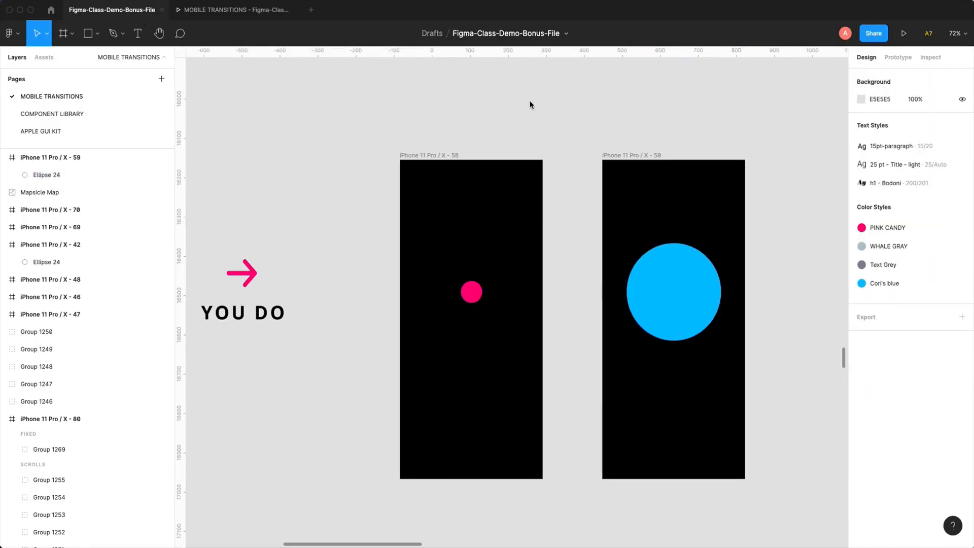
pyautogui.scroll(-5, 530, 105)
pyautogui.moveTo(530, 104); pyautogui.dragTo(397, 203)
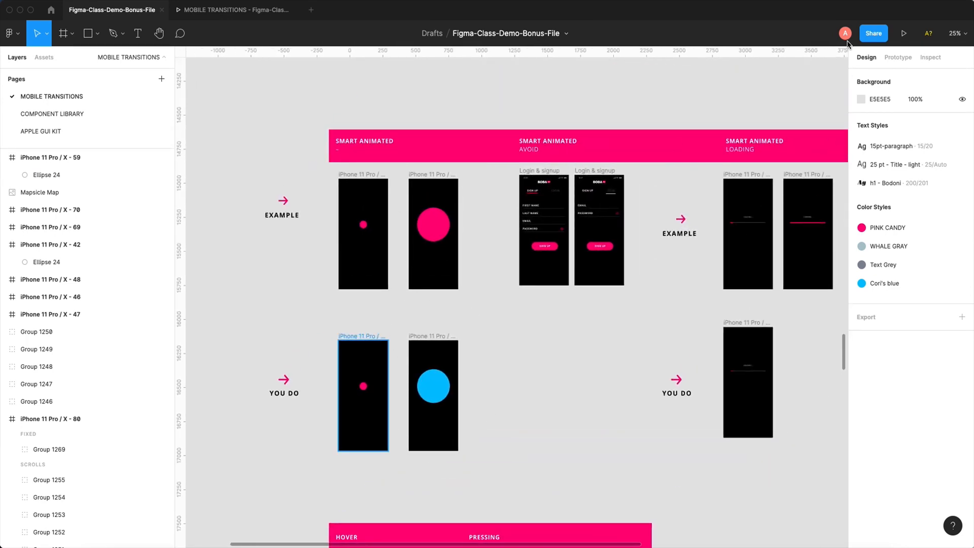
pyautogui.click(898, 57)
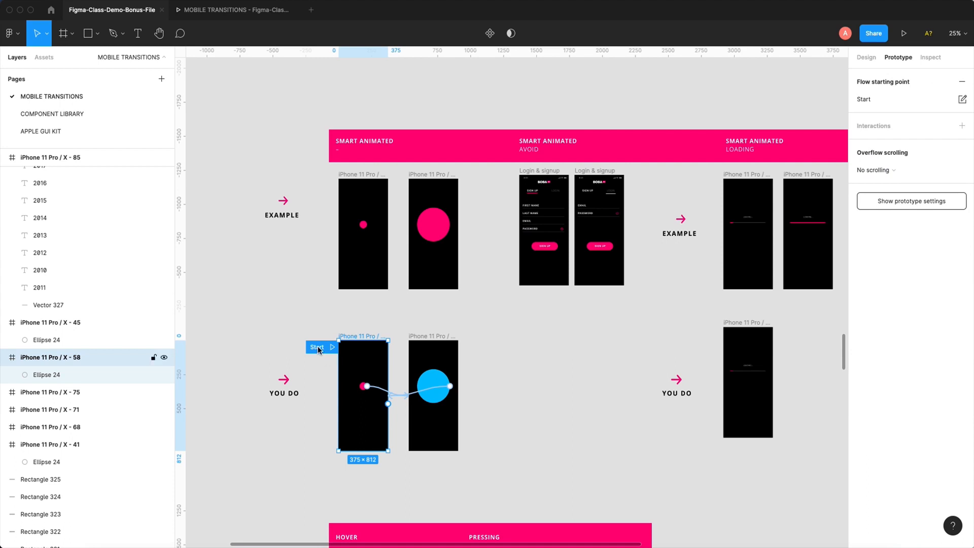
pyautogui.moveTo(316, 350); pyautogui.dragTo(499, 183)
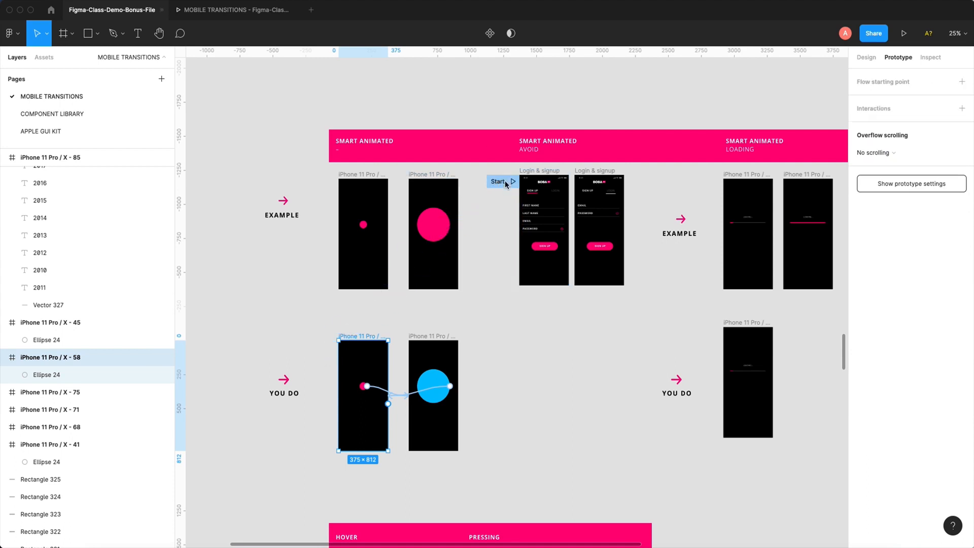
pyautogui.moveTo(483, 139); pyautogui.dragTo(593, 325)
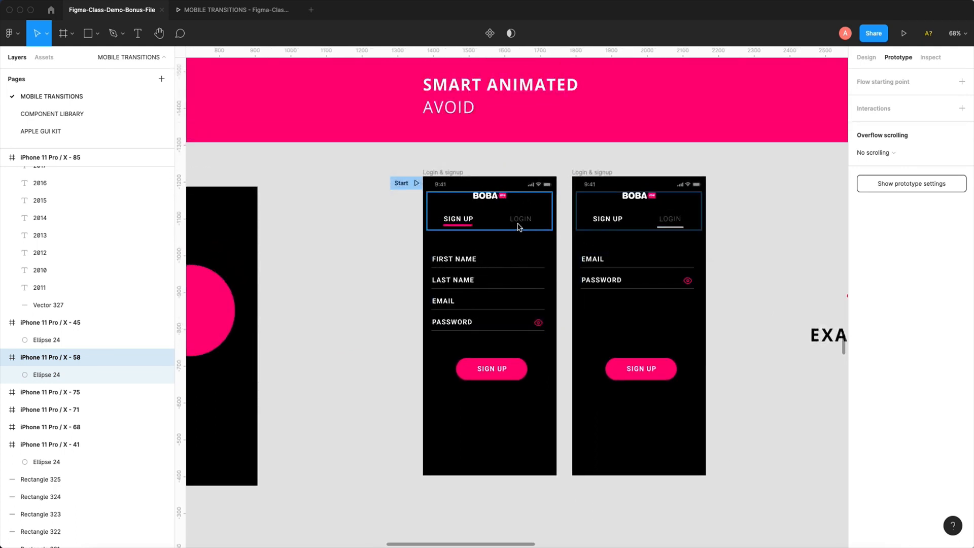
# - Start the prototype preview at the first Login & signup frame and test switching between LOGIN and SIGN UP
pyautogui.moveTo(381, 142); pyautogui.dragTo(729, 485)
pyautogui.click(361, 121)
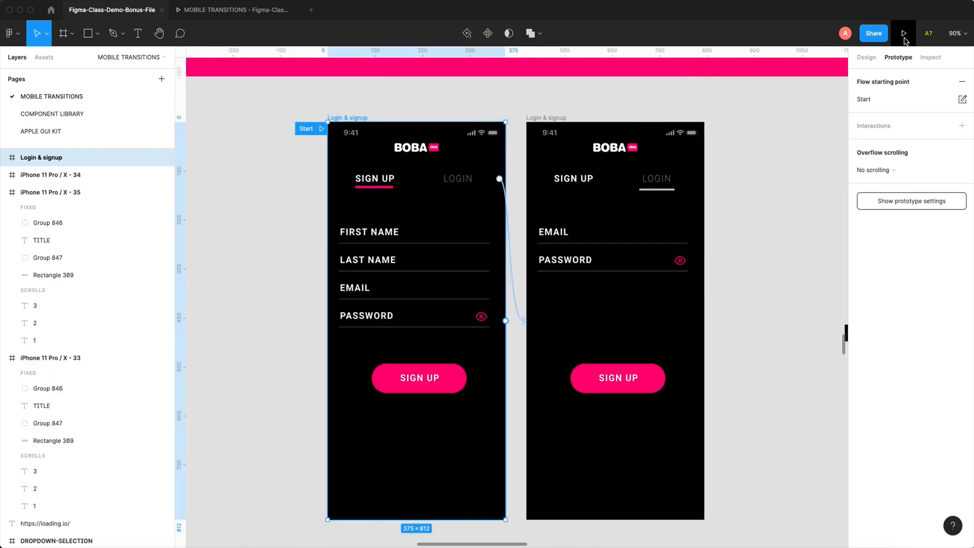
pyautogui.moveTo(607, 110); pyautogui.dragTo(628, 162)
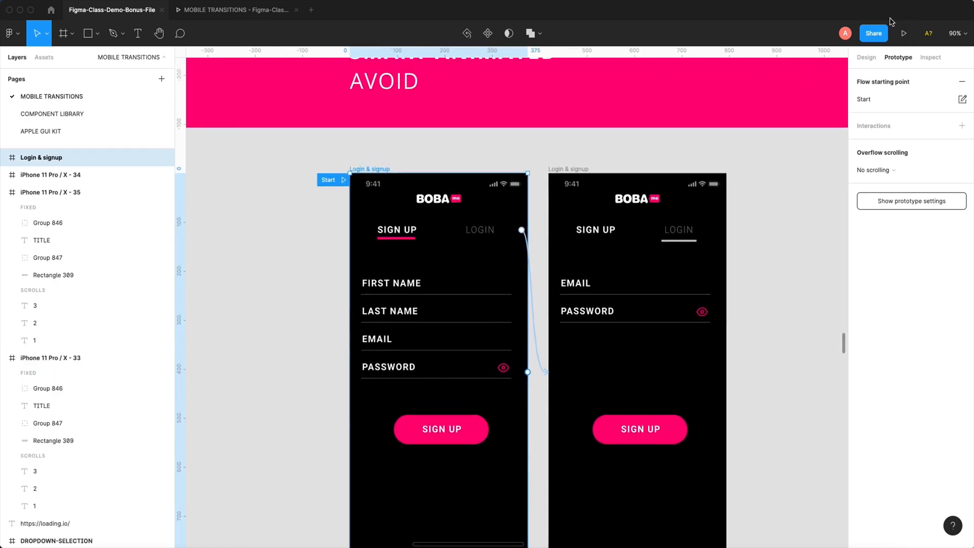
pyautogui.click(903, 34)
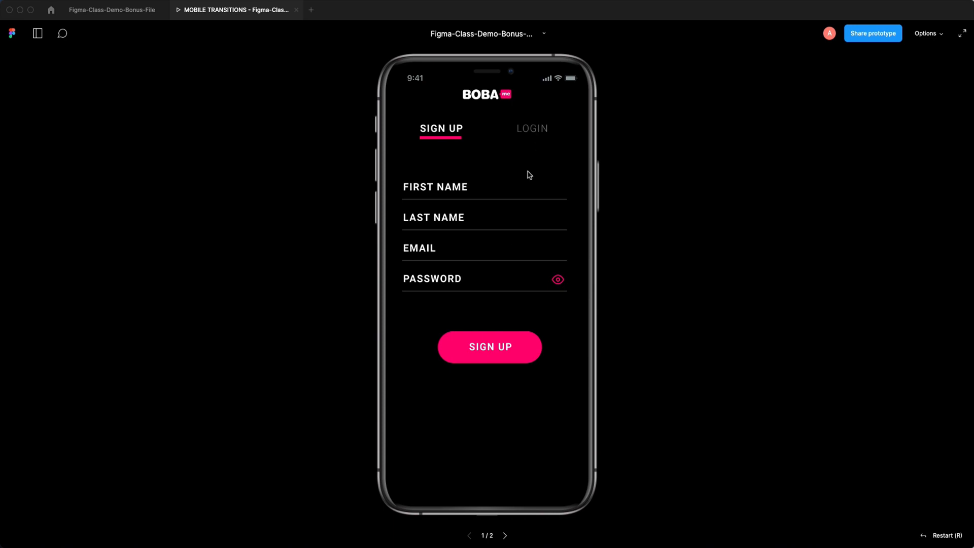
pyautogui.click(539, 134)
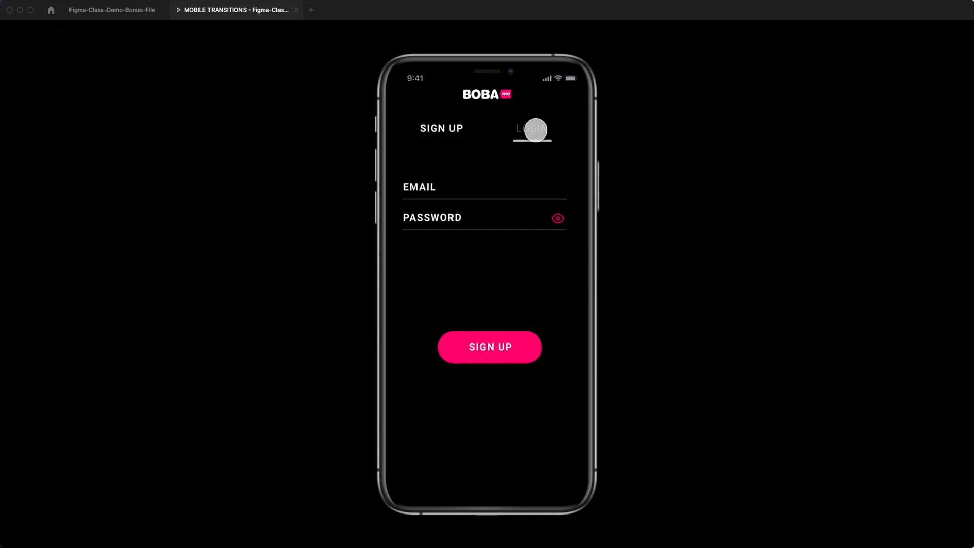
pyautogui.click(450, 135)
pyautogui.click(447, 136)
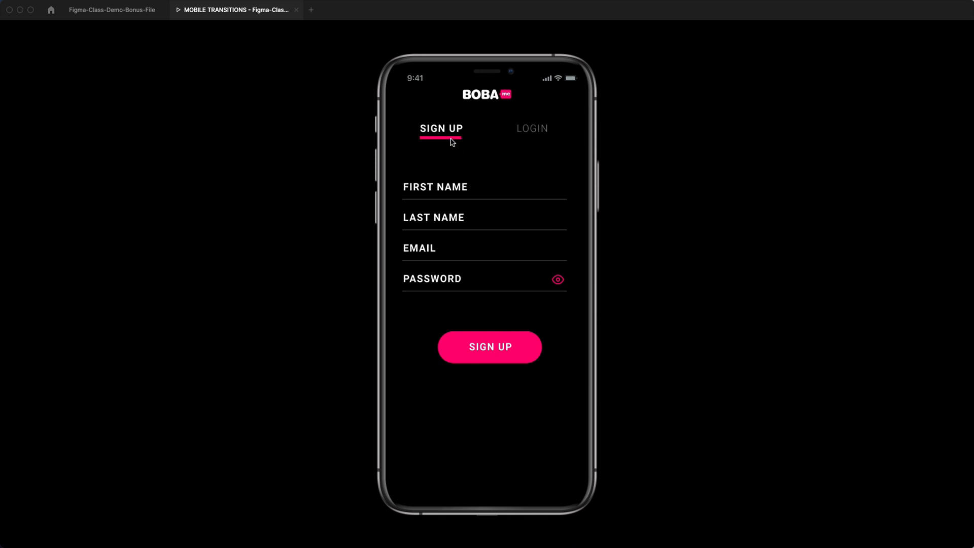
pyautogui.click(531, 131)
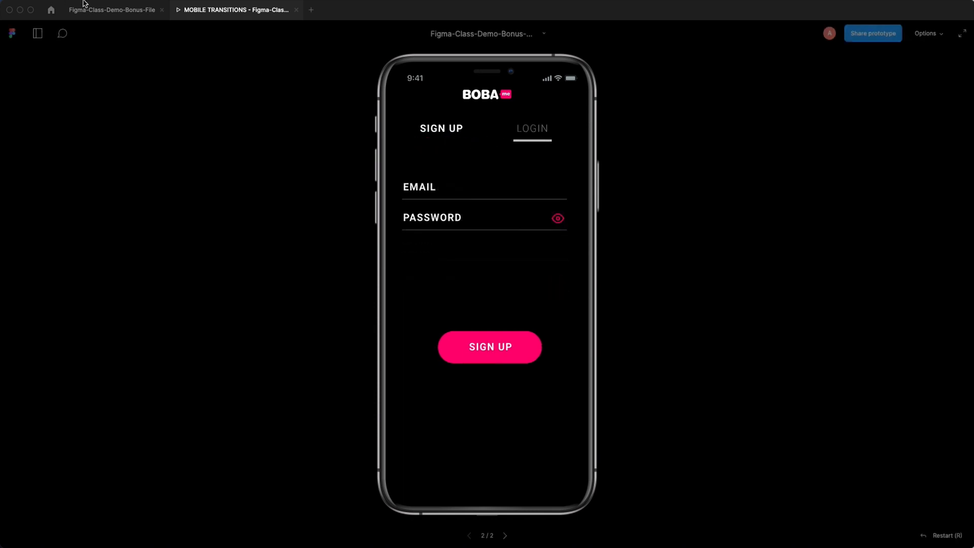
# - Return to the design file and move the second Login & signup frame straight down, below the first frame's row
pyautogui.click(126, 9)
pyautogui.moveTo(629, 183); pyautogui.dragTo(573, 89)
pyautogui.press('super+minus')
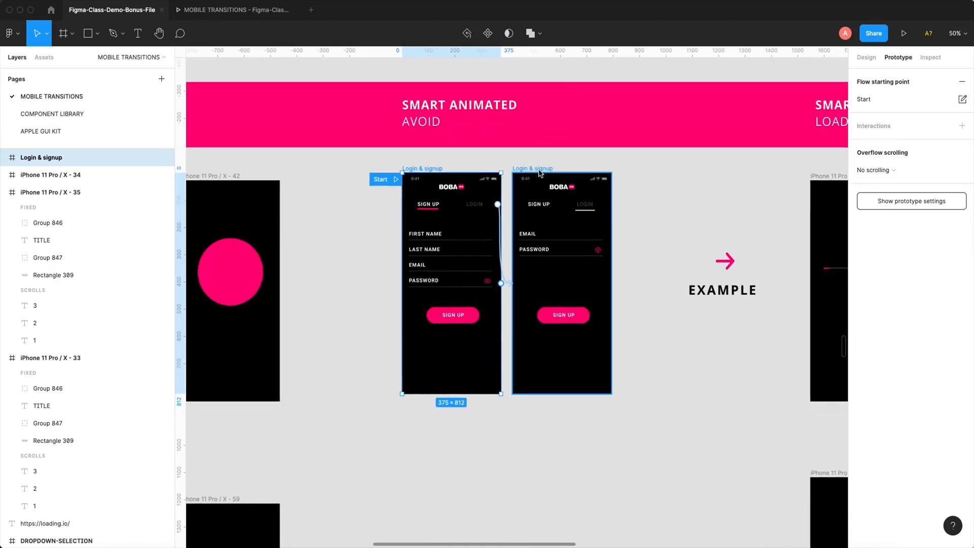
pyautogui.moveTo(539, 172)
pyautogui.mouseDown()
pyautogui.moveTo(563, 426)
pyautogui.moveTo(538, 203)
pyautogui.moveTo(526, 179)
pyautogui.mouseUp()
pyautogui.press('super+z')
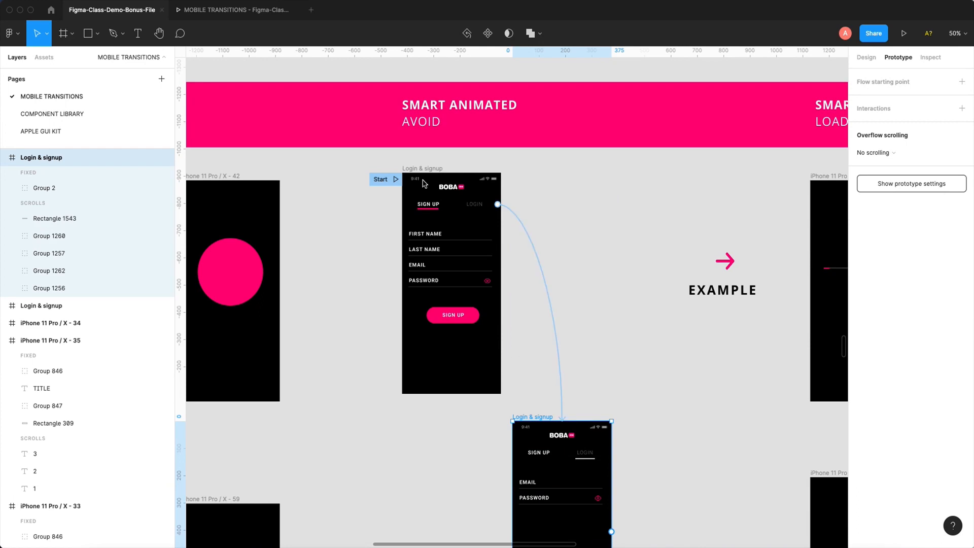
# - Duplicate the first Login & signup frame into the free space beside it and remove the copy's flow starting point
pyautogui.moveTo(423, 170); pyautogui.dragTo(536, 174)
pyautogui.click(962, 81)
pyautogui.scroll(-2, 625, 229)
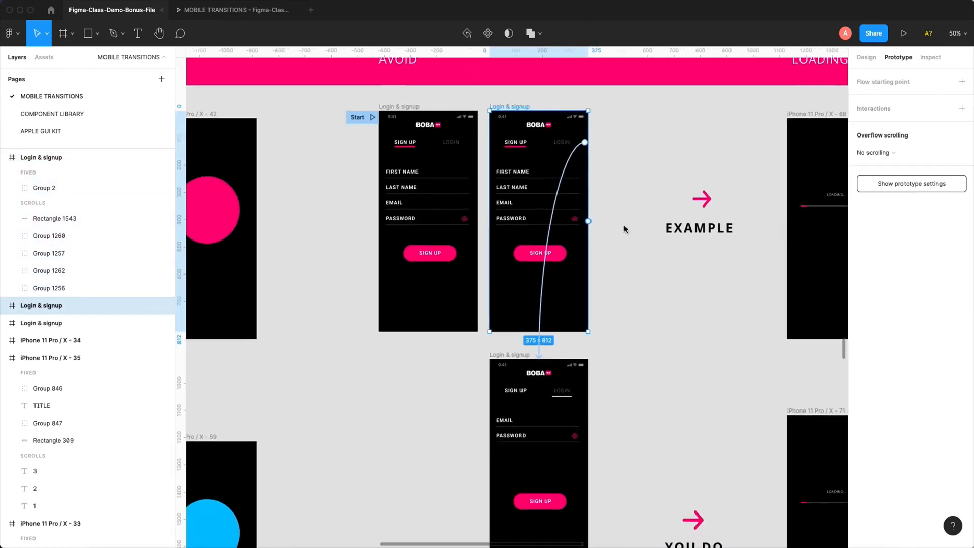
# - Replace the duplicate's four form fields with the EMAIL and PASSWORD fields copied from the lower Login & signup frame
pyautogui.click(867, 58)
pyautogui.moveTo(606, 406); pyautogui.dragTo(482, 455)
pyautogui.press('z')
pyautogui.moveTo(442, 85); pyautogui.dragTo(639, 315)
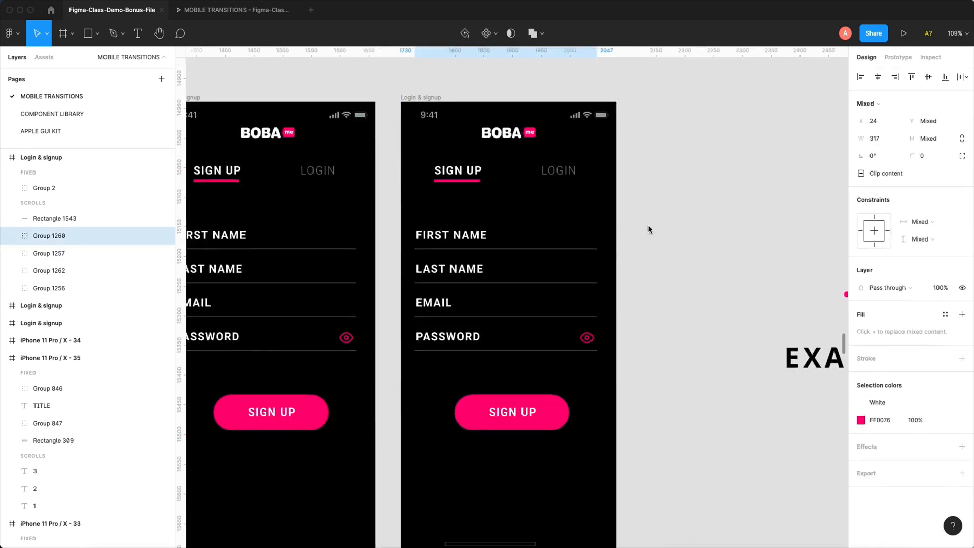
pyautogui.moveTo(653, 219); pyautogui.dragTo(405, 377)
pyautogui.press('Delete')
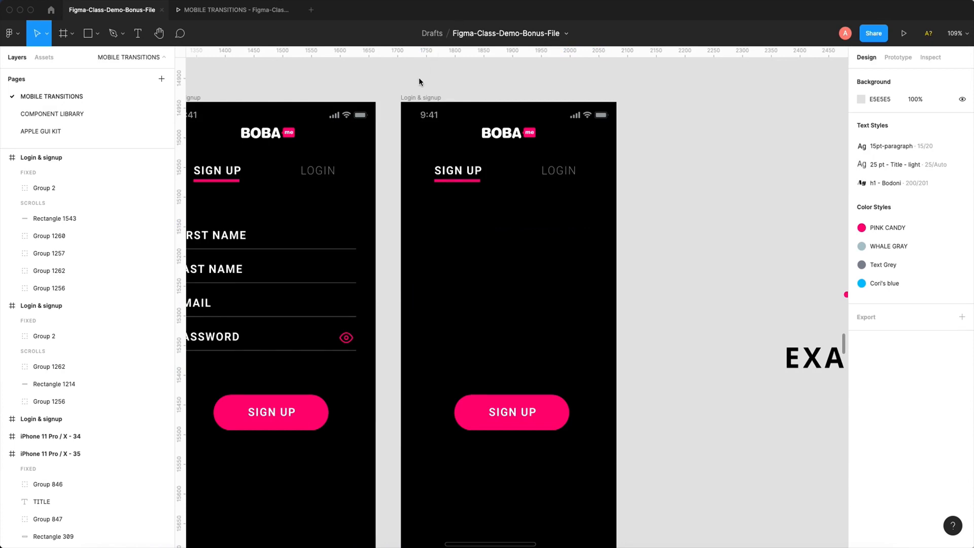
pyautogui.click(422, 98)
pyautogui.press('super+v')
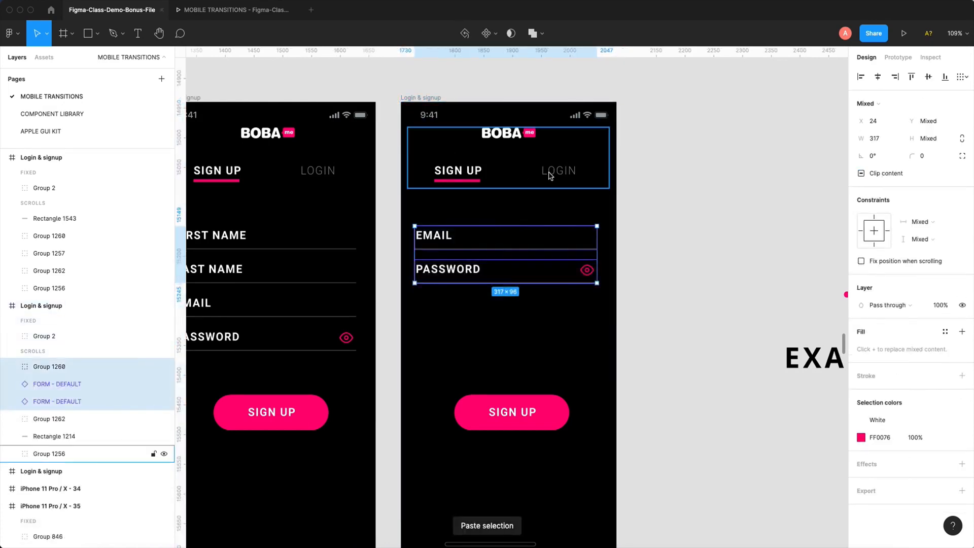
# - Make the LOGIN label in the duplicated frame bold and set its layer opacity to 100%
pyautogui.doubleClick(561, 176)
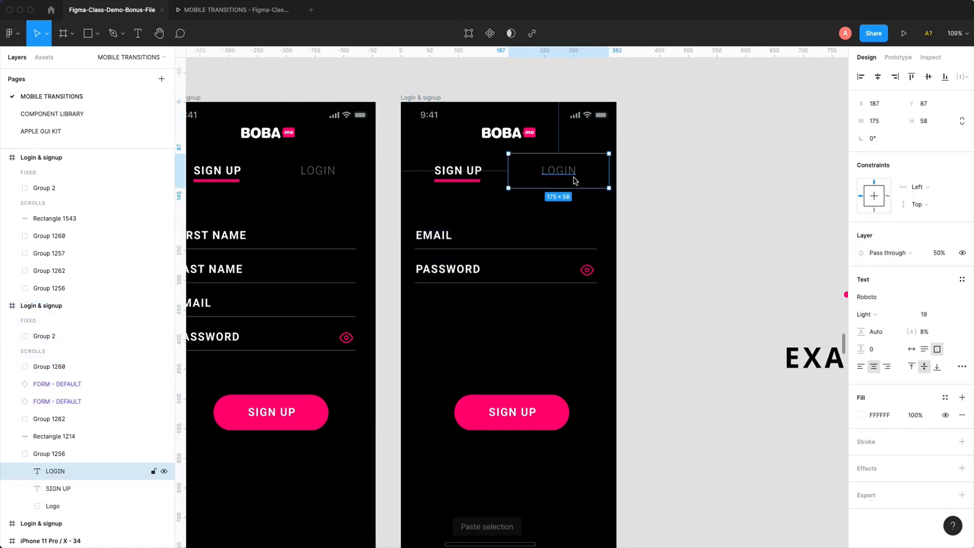
pyautogui.press('super+b')
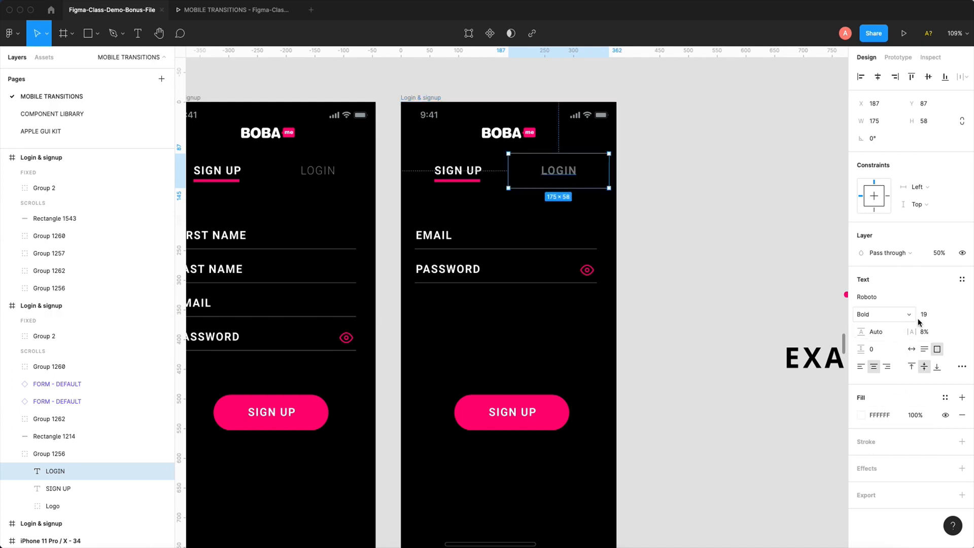
pyautogui.click(941, 257)
pyautogui.write('100')
pyautogui.press('Return')
# - Set the font weight of the duplicated frame's SIGN UP heading label to Light
pyautogui.click(463, 175)
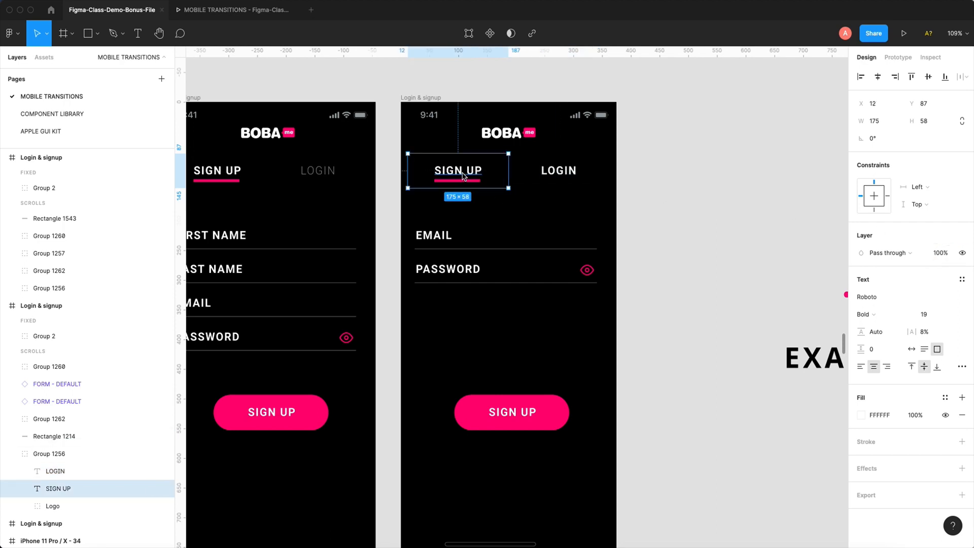
pyautogui.press('super+b')
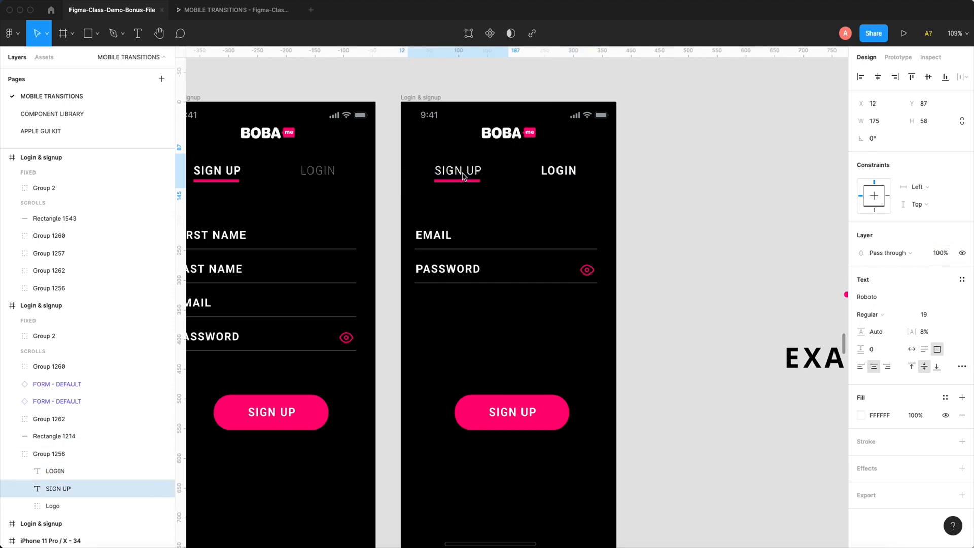
pyautogui.click(874, 314)
pyautogui.click(877, 301)
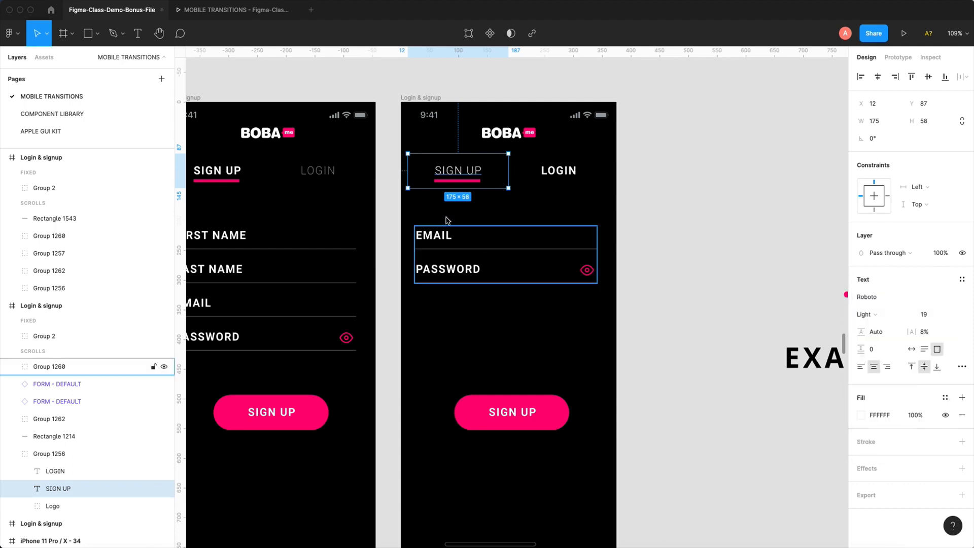
# - Move the pink underline in the duplicated frame from SIGN UP to directly beneath LOGIN
pyautogui.click(466, 181)
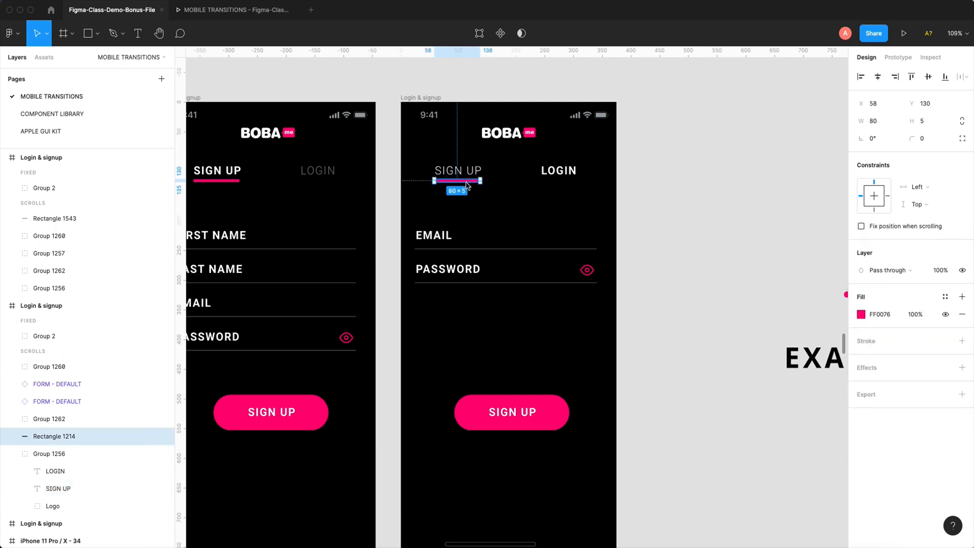
pyautogui.moveTo(465, 183)
pyautogui.mouseDown()
pyautogui.moveTo(491, 189)
pyautogui.moveTo(465, 182)
pyautogui.mouseUp()
pyautogui.hscroll(-3, 346, 181)
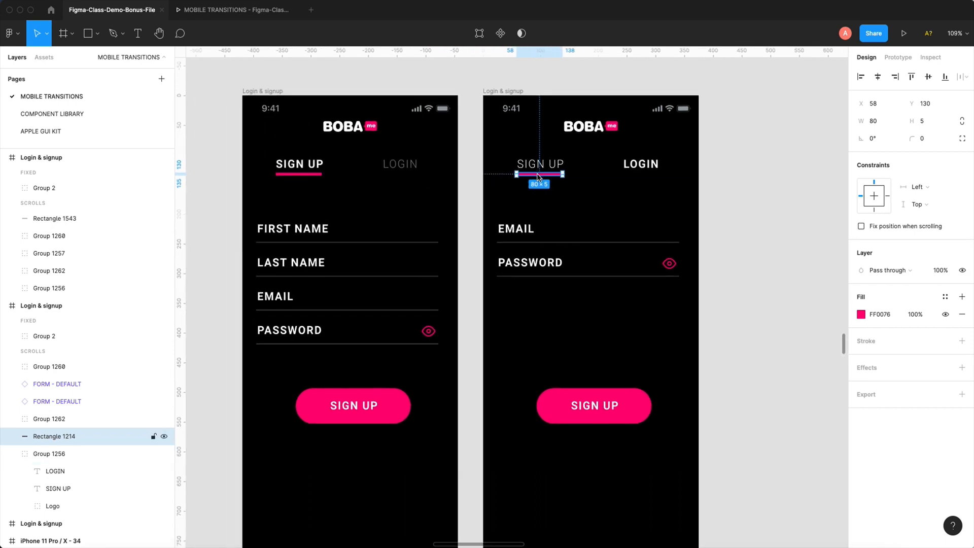
pyautogui.moveTo(539, 177); pyautogui.dragTo(641, 176)
# - Connect the first frame's LOGIN label to the duplicated frame, and the duplicate's SIGN UP label back to the first frame
pyautogui.click(432, 167)
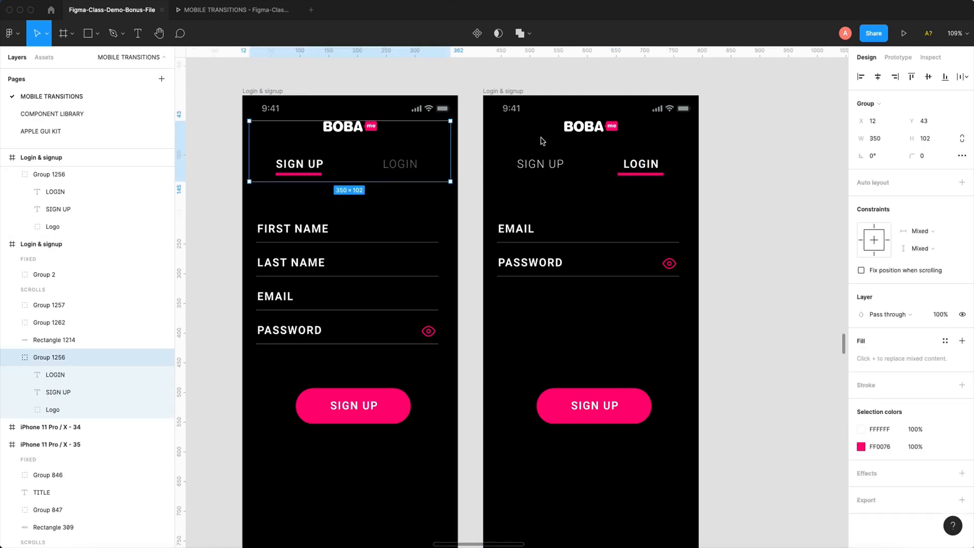
pyautogui.click(924, 59)
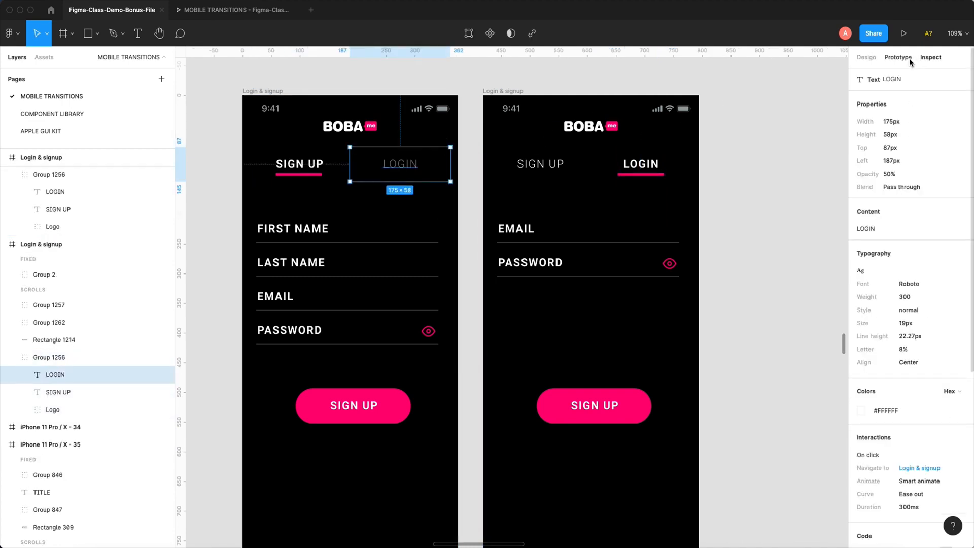
pyautogui.click(481, 144)
pyautogui.click(399, 171)
pyautogui.click(401, 169)
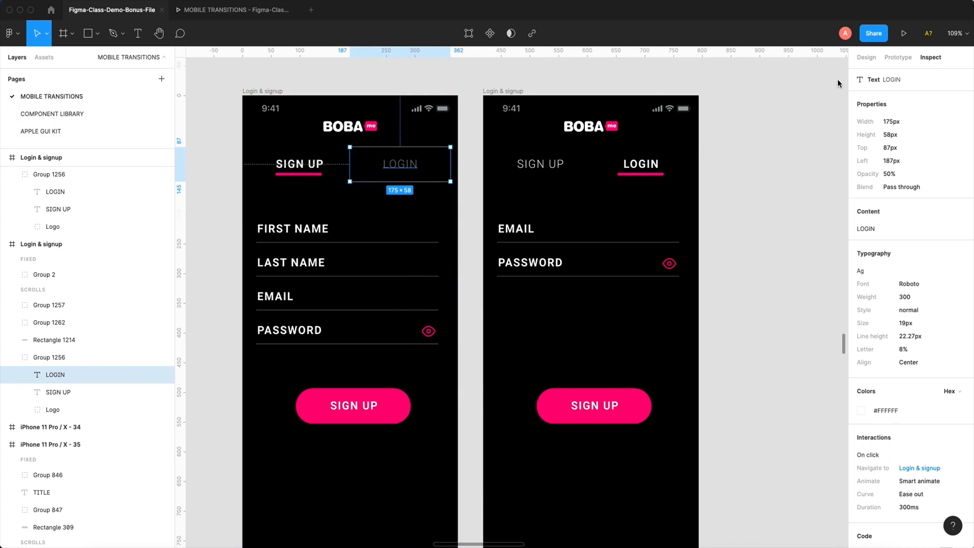
pyautogui.click(899, 56)
pyautogui.moveTo(451, 164); pyautogui.dragTo(377, 197)
pyautogui.doubleClick(575, 161)
pyautogui.click(685, 162)
pyautogui.click(694, 201)
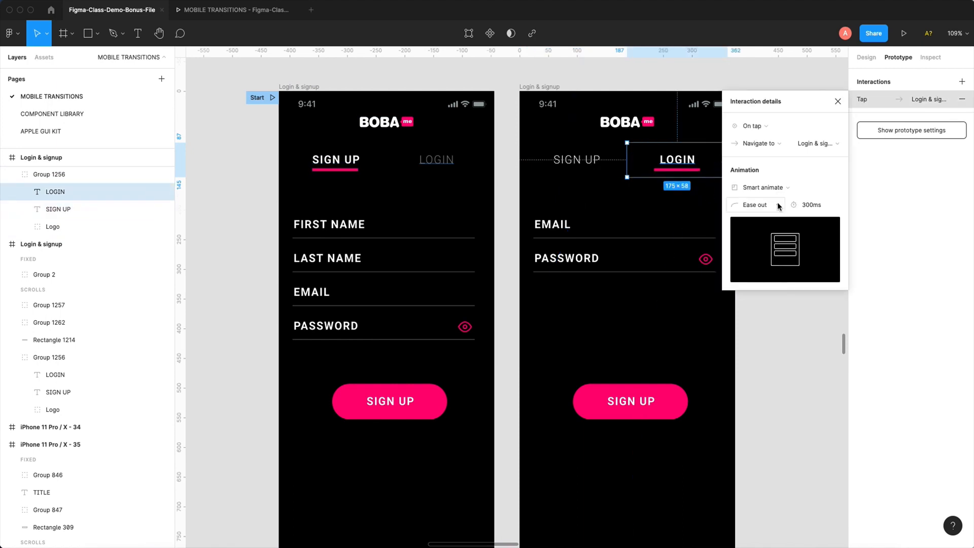
# - Check the tap interaction and Smart animate settings on the first frame's LOGIN and the second frame's SIGN UP
pyautogui.moveTo(779, 206); pyautogui.dragTo(797, 336)
pyautogui.click(448, 166)
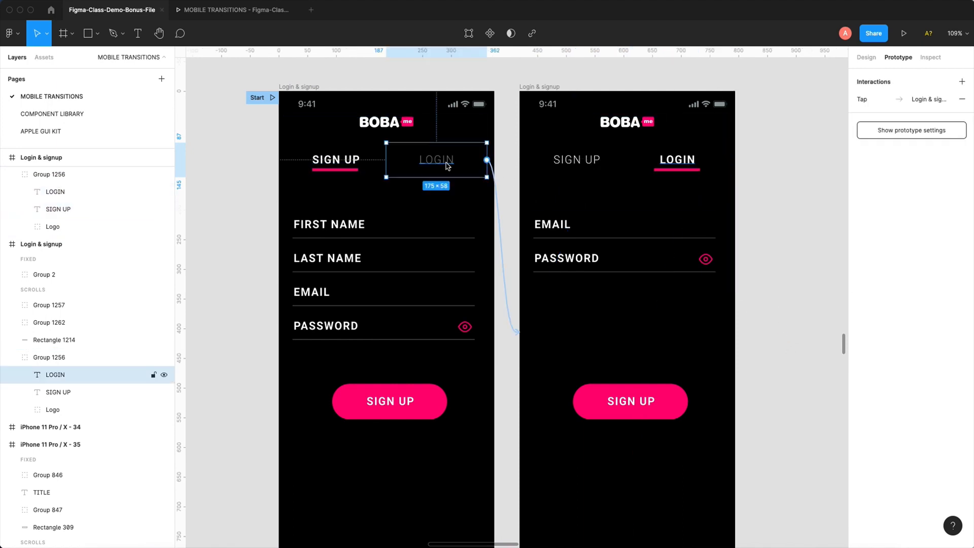
pyautogui.moveTo(488, 160); pyautogui.dragTo(527, 203)
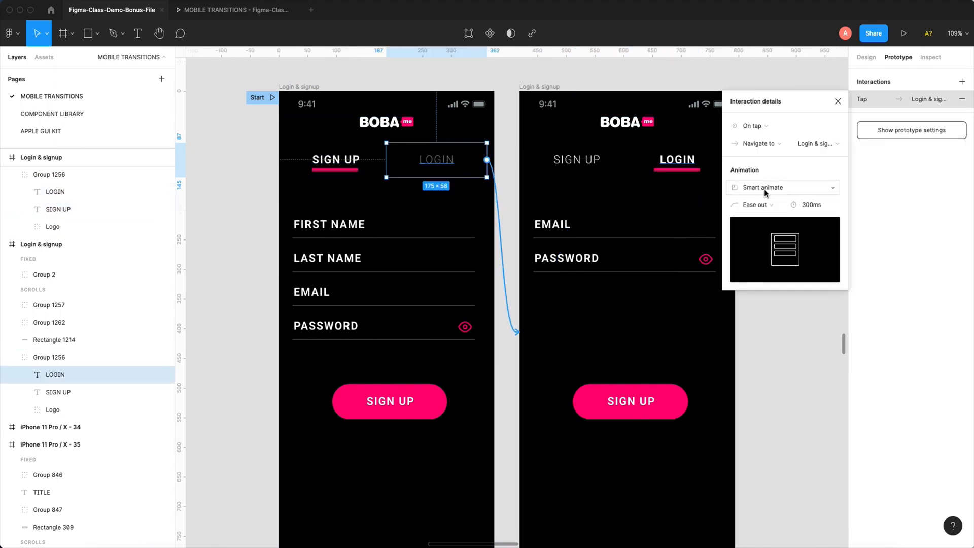
pyautogui.click(583, 160)
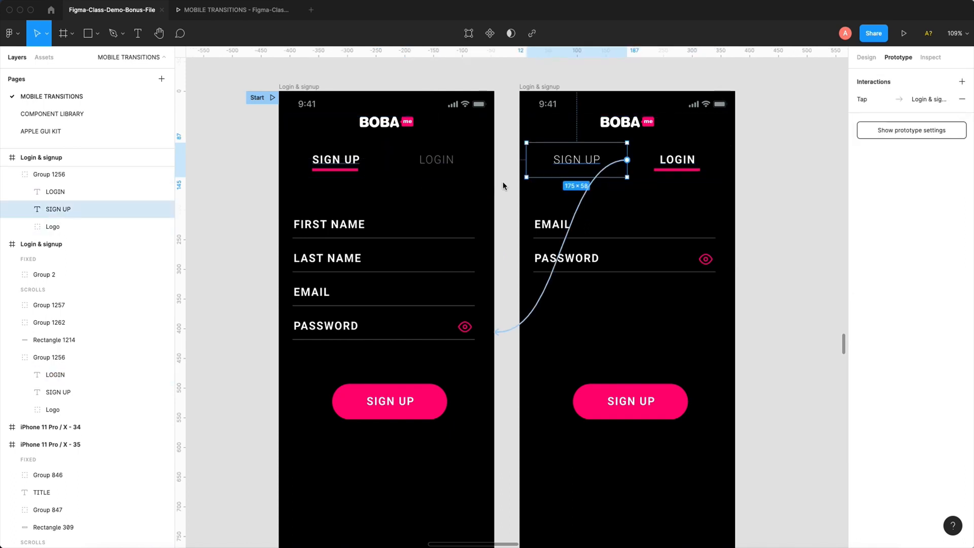
pyautogui.click(569, 226)
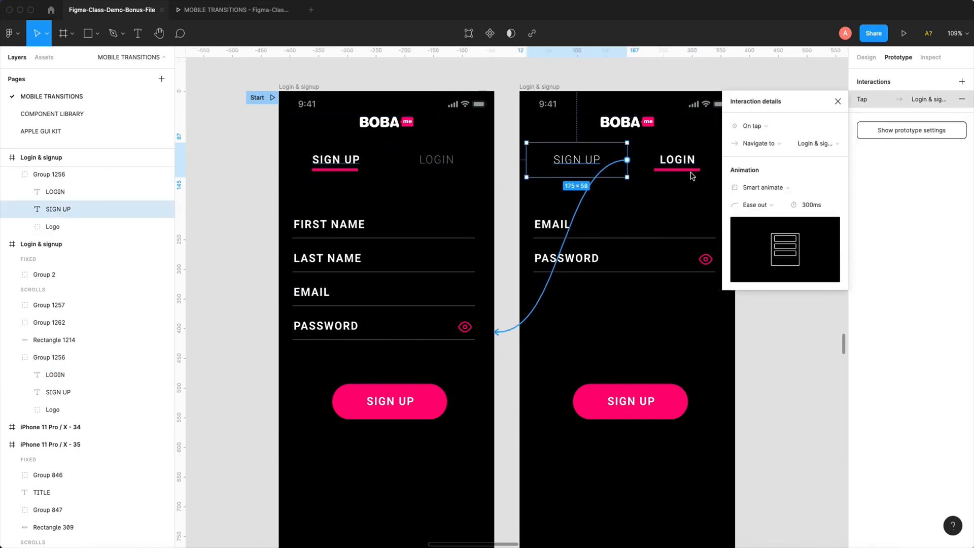
# - Test the revised LOGIN and SIGN UP transition with its sliding underline in both directions in the prototype preview
pyautogui.click(247, 11)
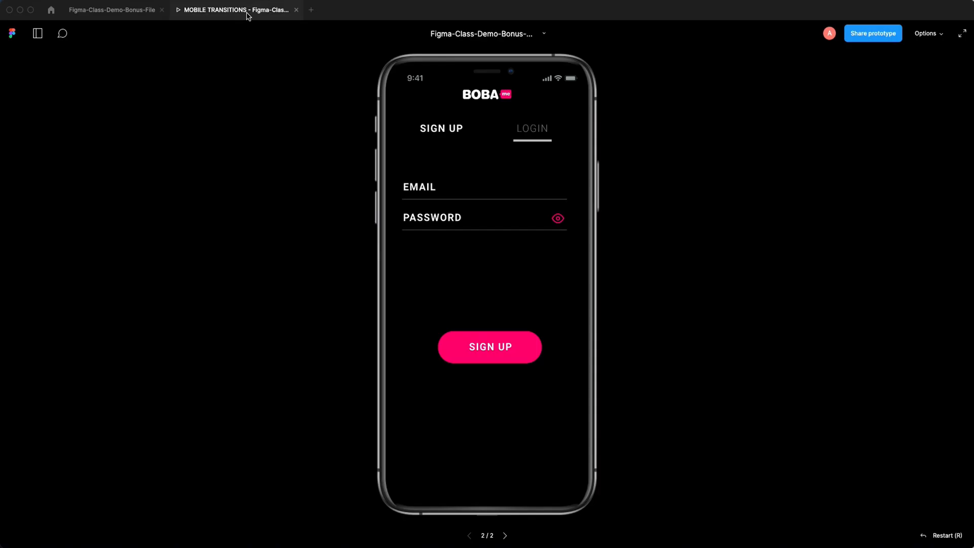
pyautogui.click(421, 132)
pyautogui.click(533, 130)
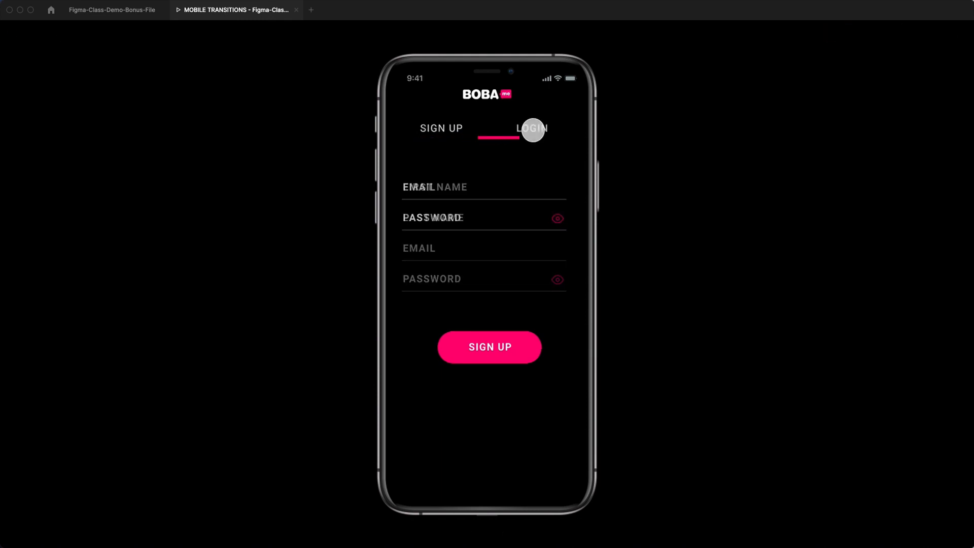
pyautogui.click(456, 135)
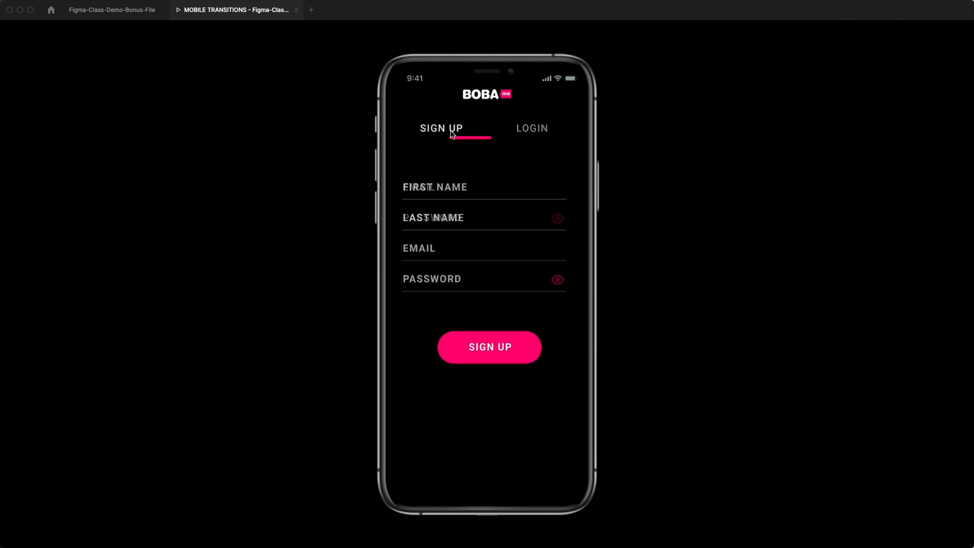
pyautogui.click(528, 134)
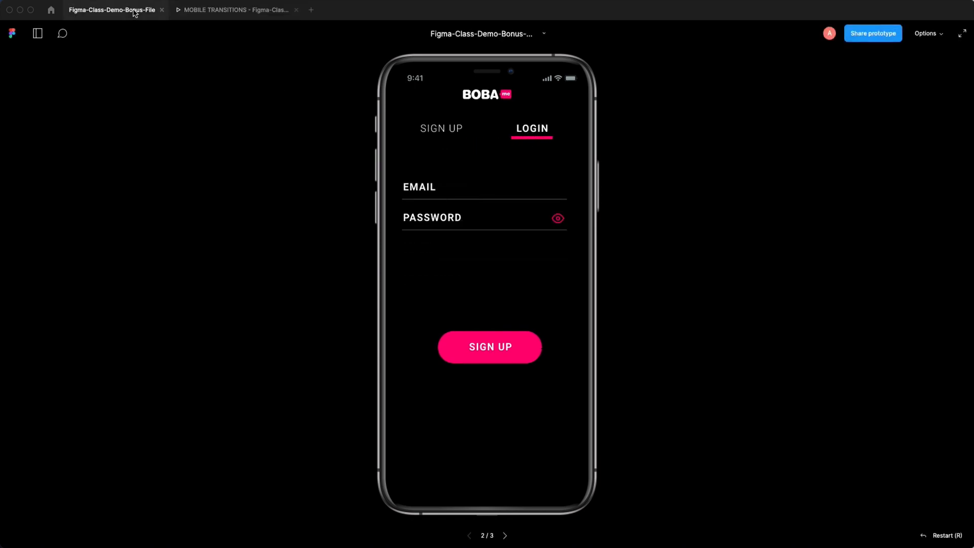
# - Replace the pink underline beneath LOGIN in the second Login & signup frame with a newly drawn rectangle about 70 × 4
pyautogui.click(133, 11)
pyautogui.moveTo(642, 200); pyautogui.dragTo(572, 213)
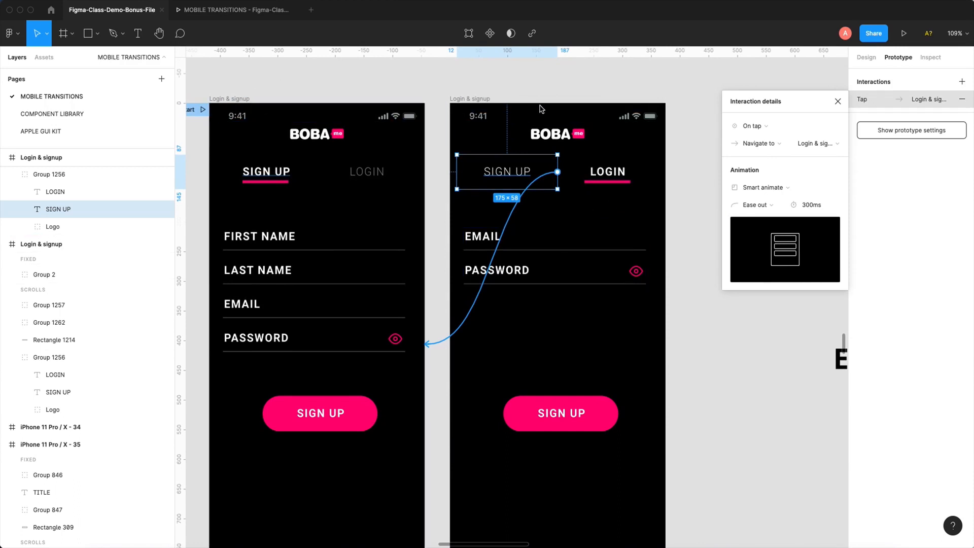
pyautogui.click(615, 182)
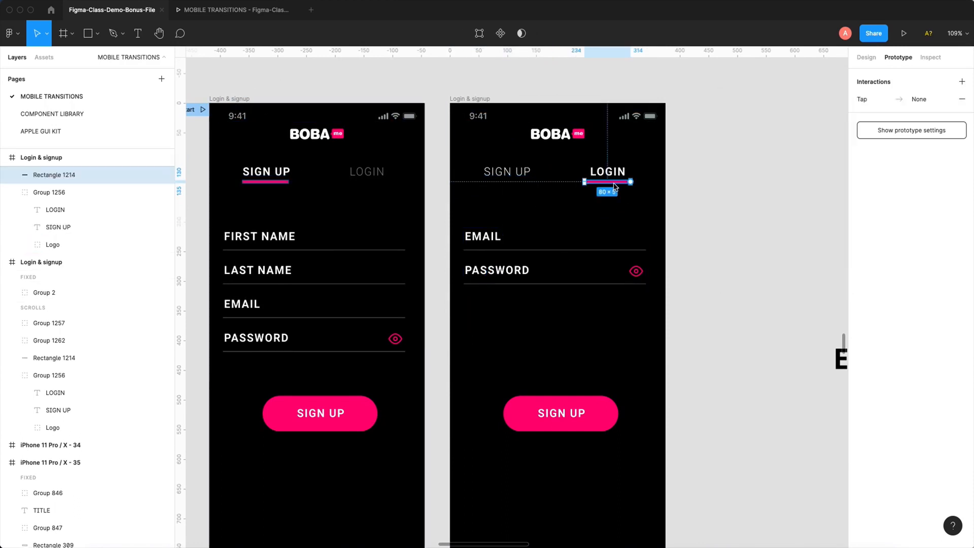
pyautogui.press('Delete')
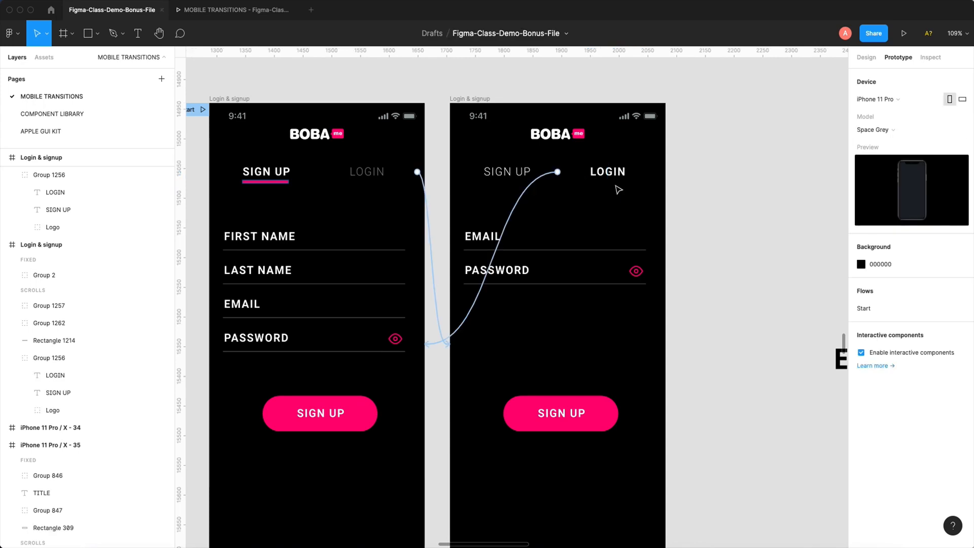
pyautogui.press('r')
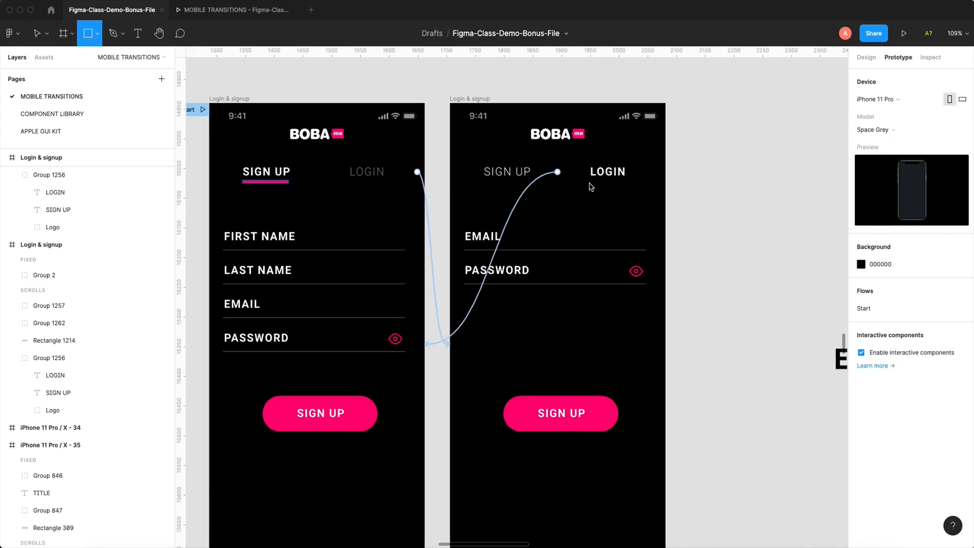
pyautogui.moveTo(590, 183); pyautogui.dragTo(721, 179)
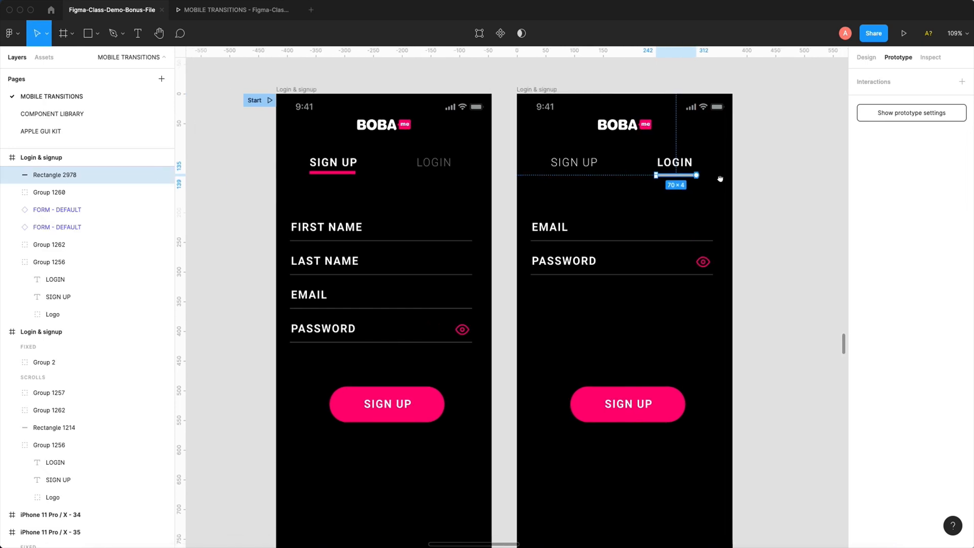
pyautogui.click(745, 165)
# - Test the transition between SIGN UP and LOGIN in both directions in the prototype preview, starting from the first Login & signup frame
pyautogui.click(294, 90)
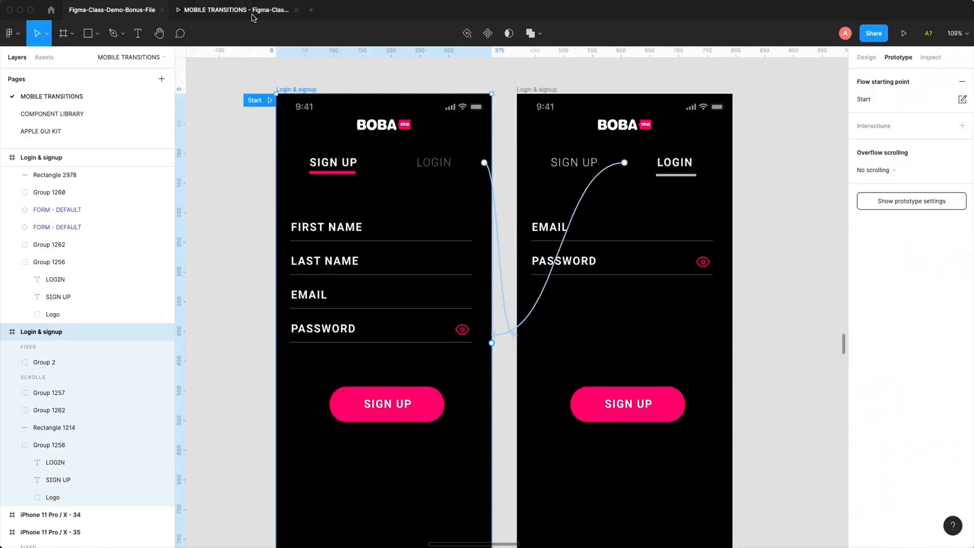
pyautogui.click(252, 15)
pyautogui.click(449, 128)
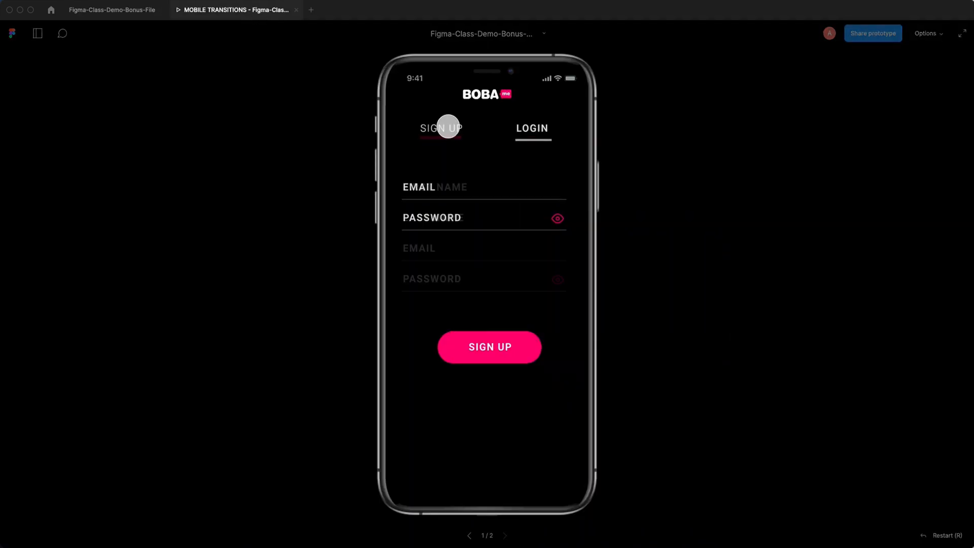
pyautogui.click(539, 130)
pyautogui.click(437, 132)
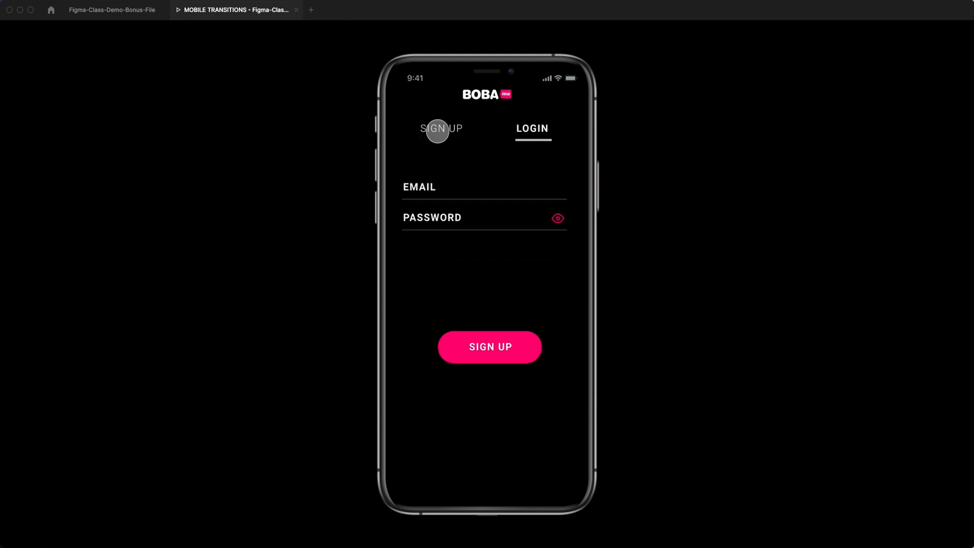
pyautogui.click(539, 131)
# - Compare the underline layers in both Login & signup frames, and check the connection and Smart animate settings of the first frame's LOGIN label
pyautogui.click(126, 11)
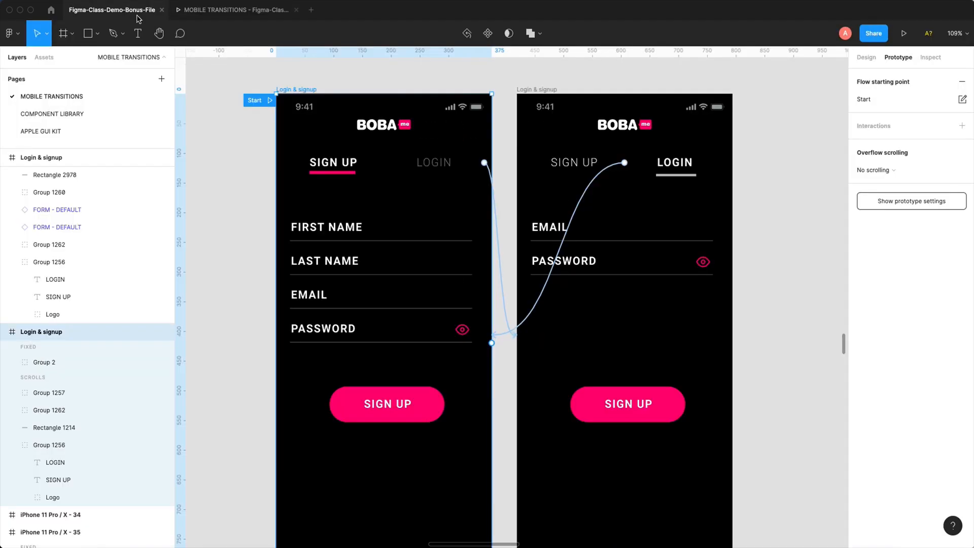
pyautogui.click(350, 173)
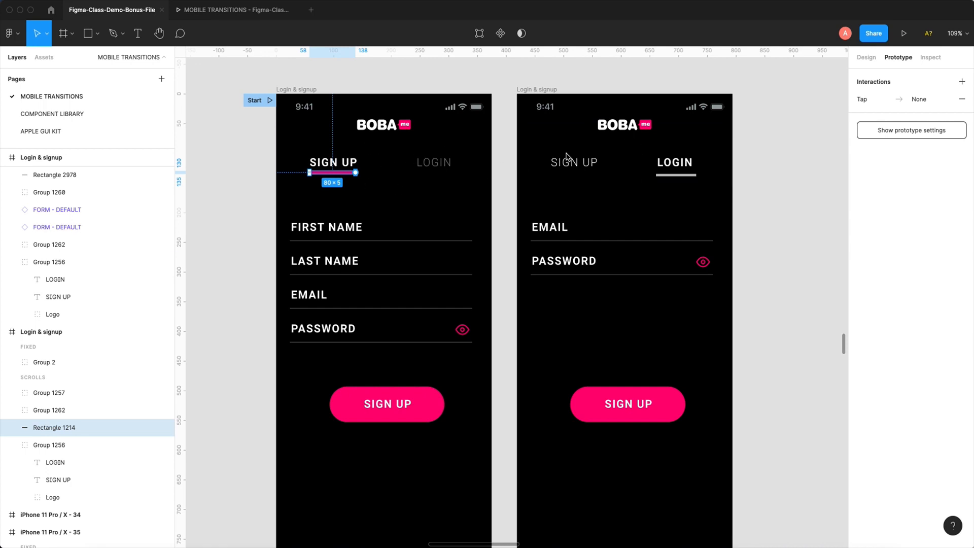
pyautogui.click(529, 91)
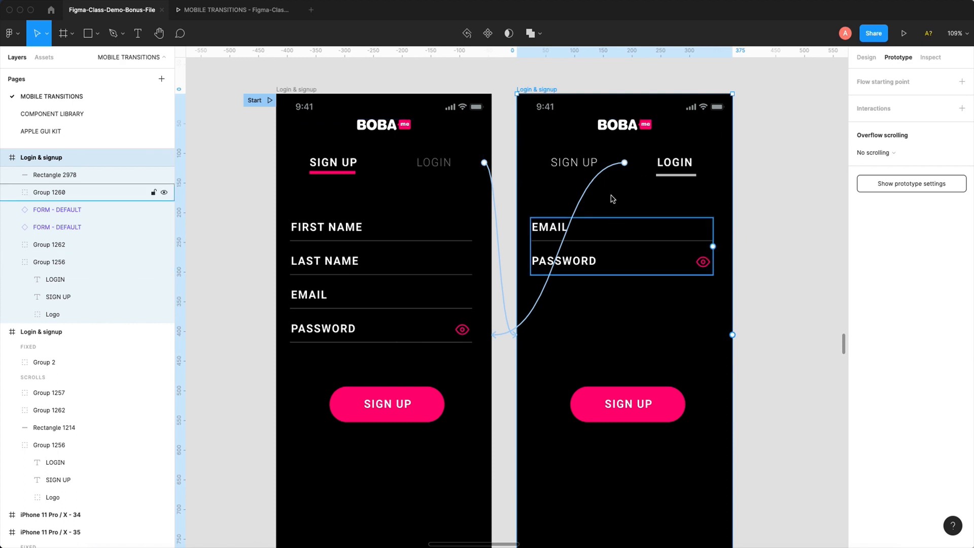
pyautogui.click(680, 177)
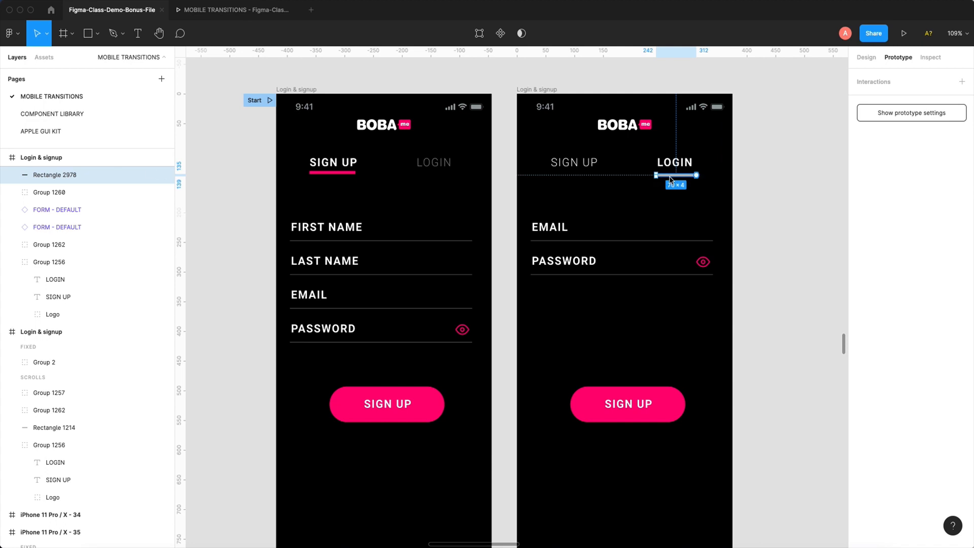
pyautogui.click(788, 191)
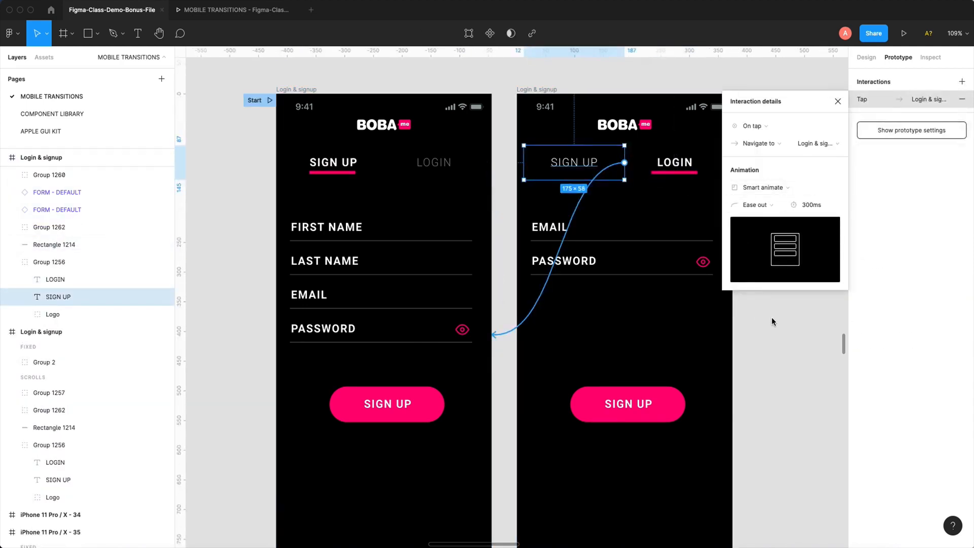
pyautogui.click(762, 324)
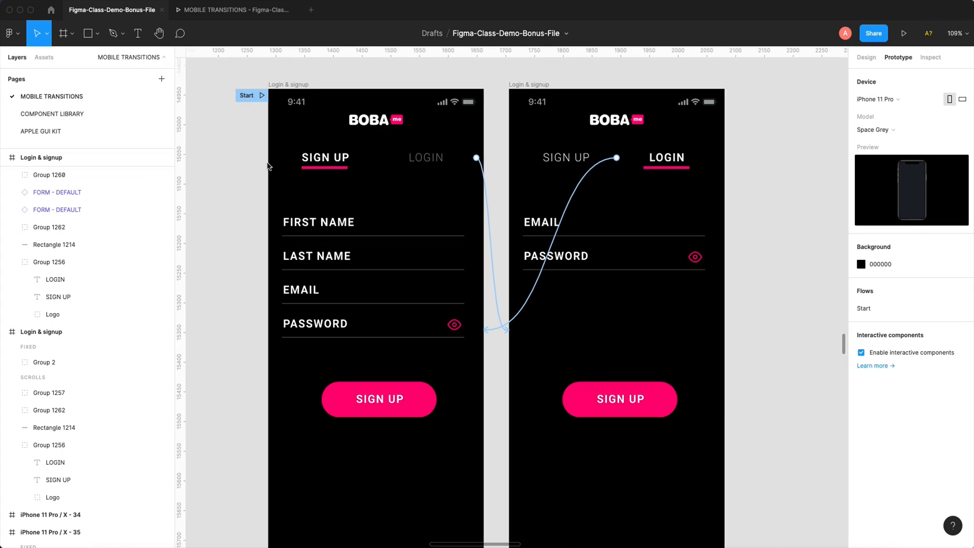
pyautogui.click(338, 169)
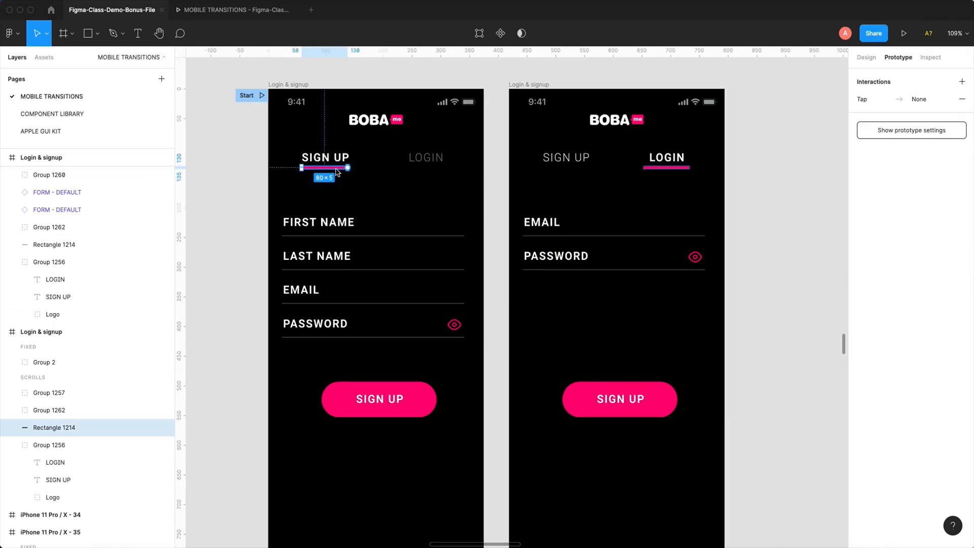
pyautogui.click(427, 158)
pyautogui.moveTo(476, 158); pyautogui.dragTo(506, 329)
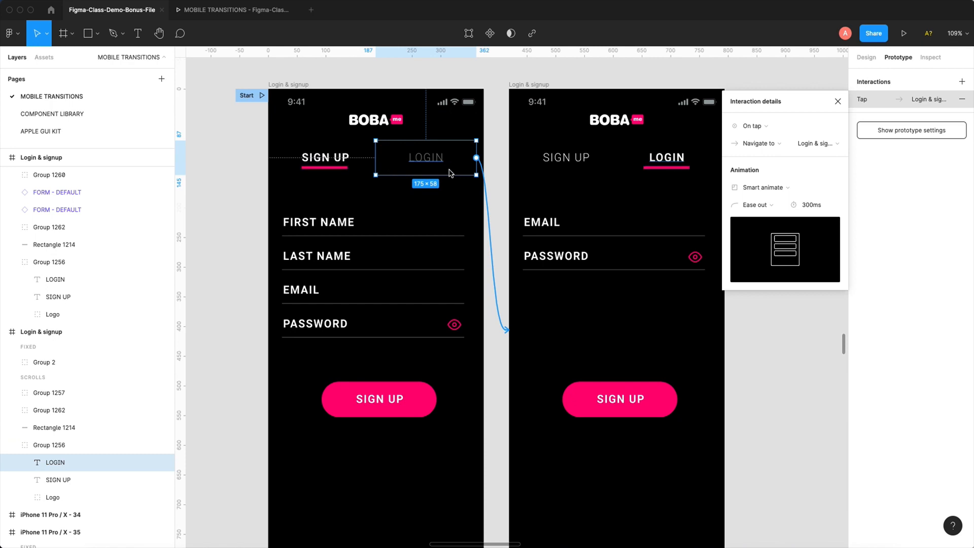
# - Redo the swap of the second frame's pink underline for the new rectangle beneath LOGIN
pyautogui.press('super+shift+z')
pyautogui.press('super+shift+z')
pyautogui.press('super+shift+z')
pyautogui.press('super+shift+z')
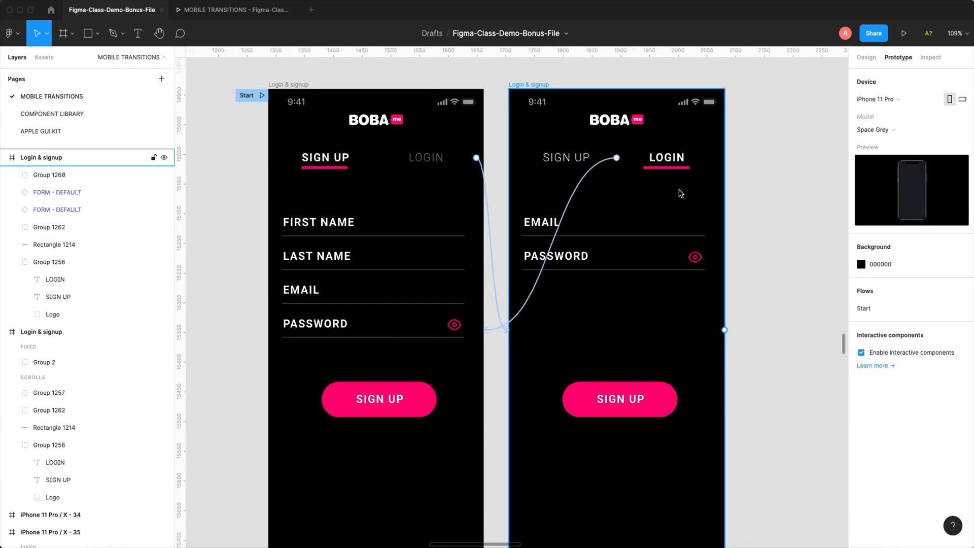
pyautogui.press('super+z')
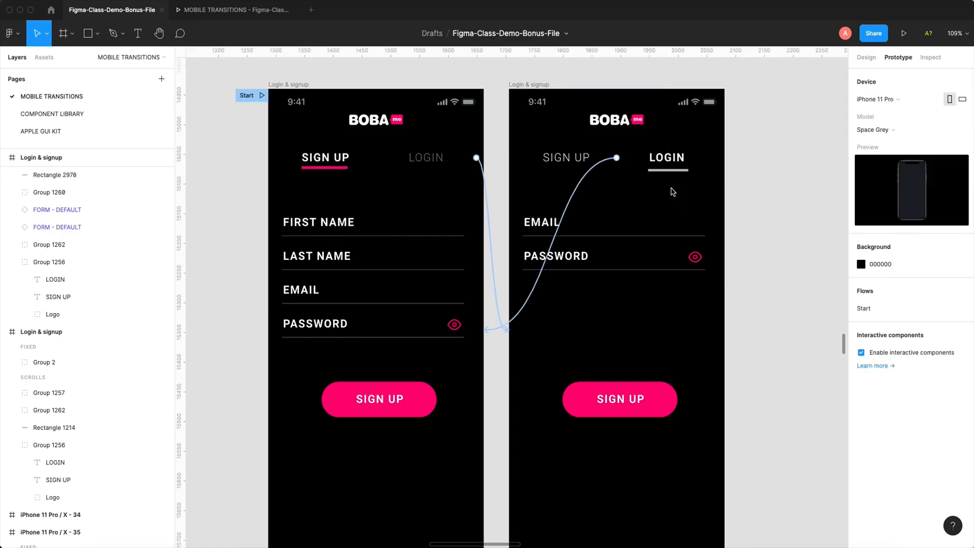
pyautogui.press('super+shift+z')
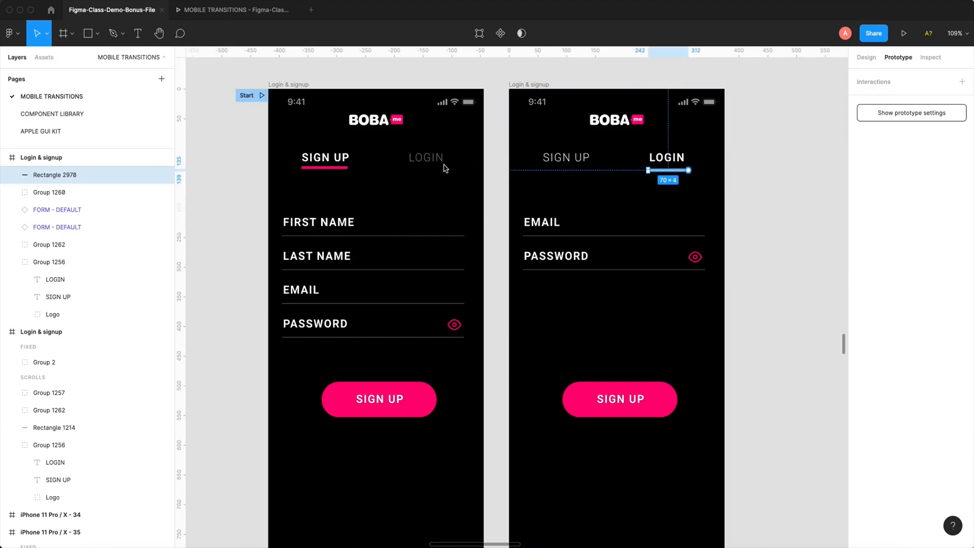
pyautogui.click(741, 169)
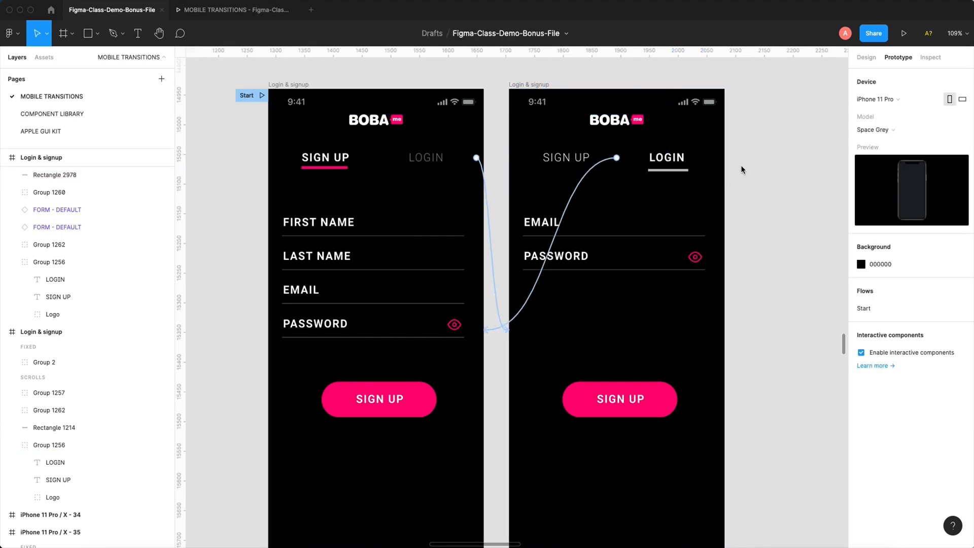
# - Replay the transition between the SIGN UP and LOGIN screens with the mismatched underlines in the prototype preview
pyautogui.press('super+minus')
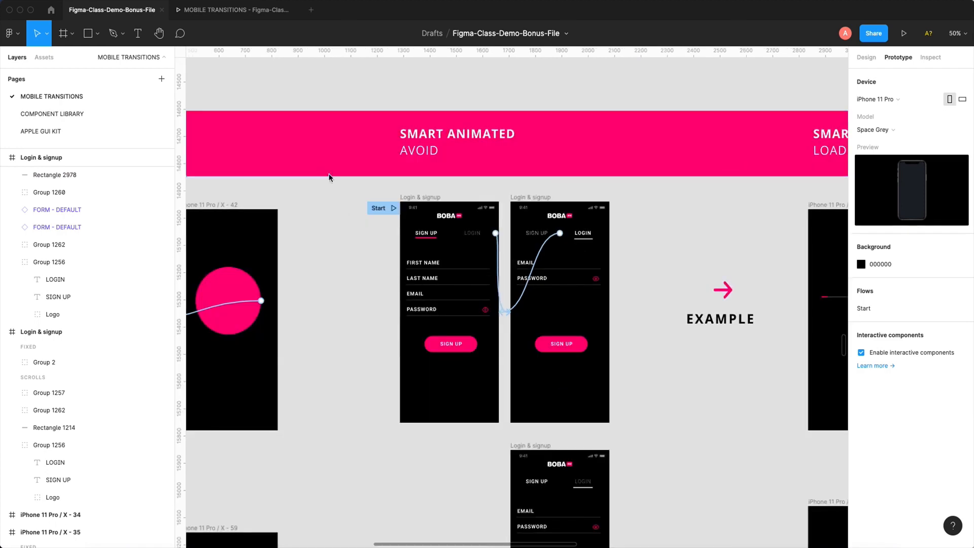
pyautogui.press('z')
pyautogui.moveTo(327, 173); pyautogui.dragTo(666, 403)
pyautogui.click(203, 9)
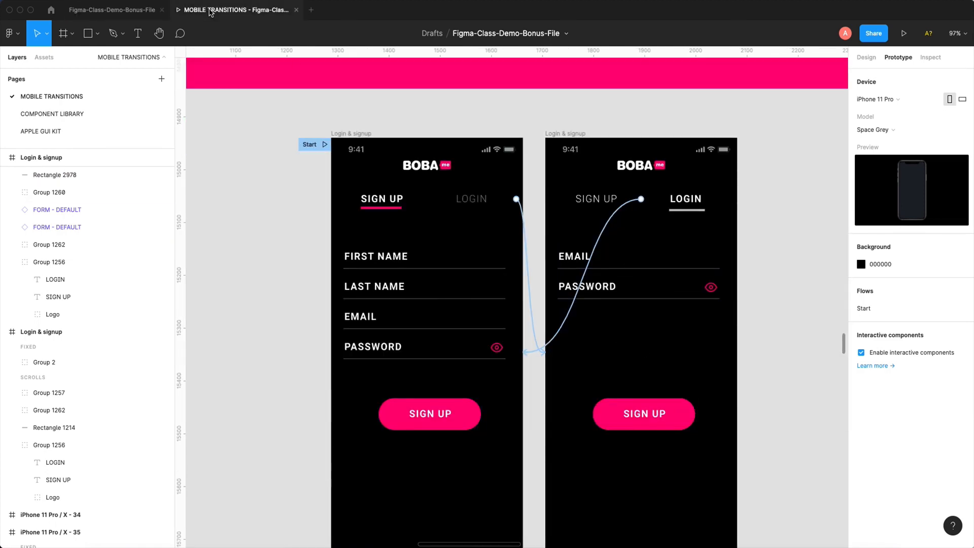
pyautogui.click(435, 129)
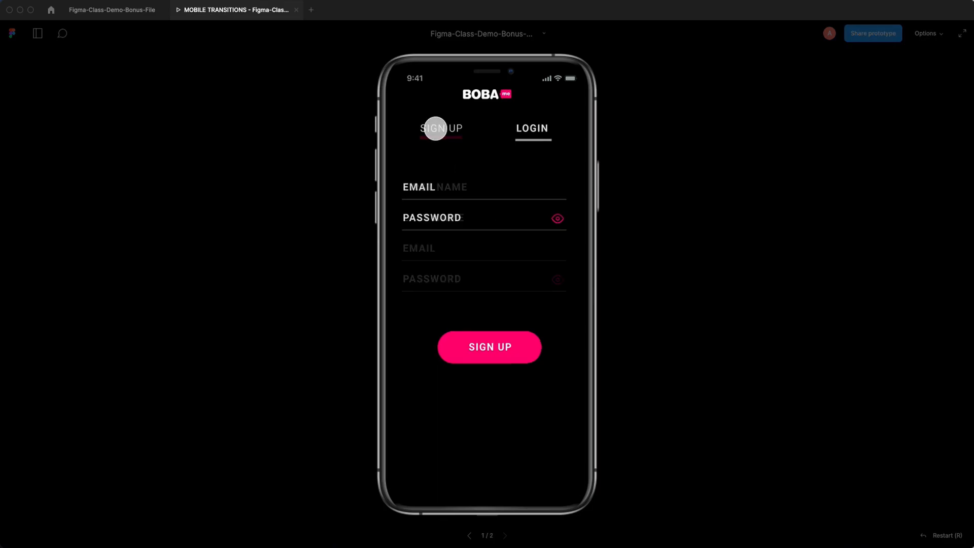
pyautogui.click(531, 127)
pyautogui.click(442, 131)
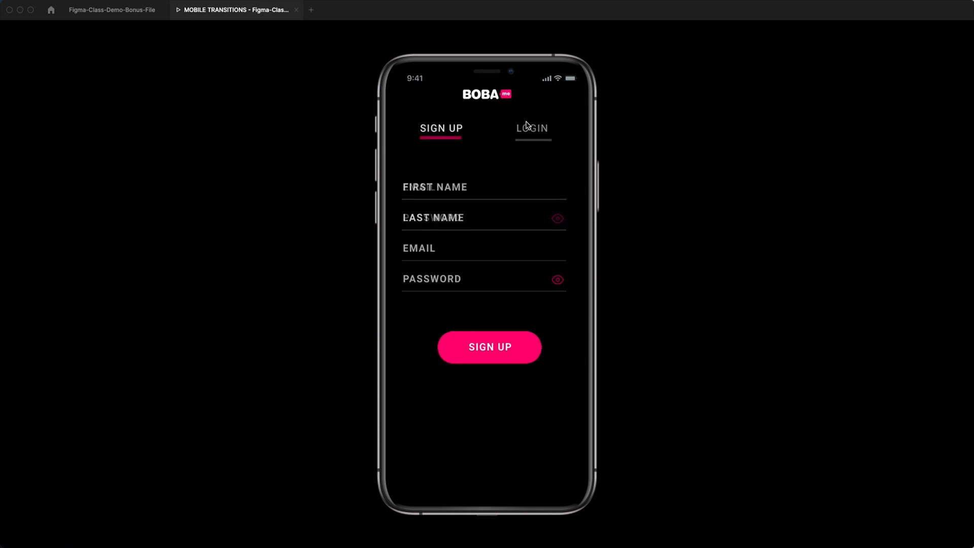
pyautogui.click(131, 14)
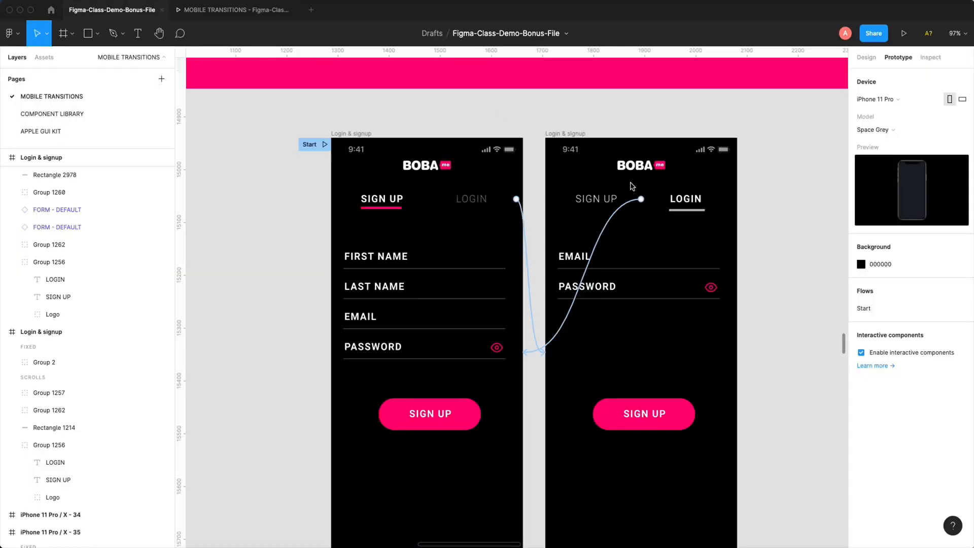
pyautogui.click(243, 10)
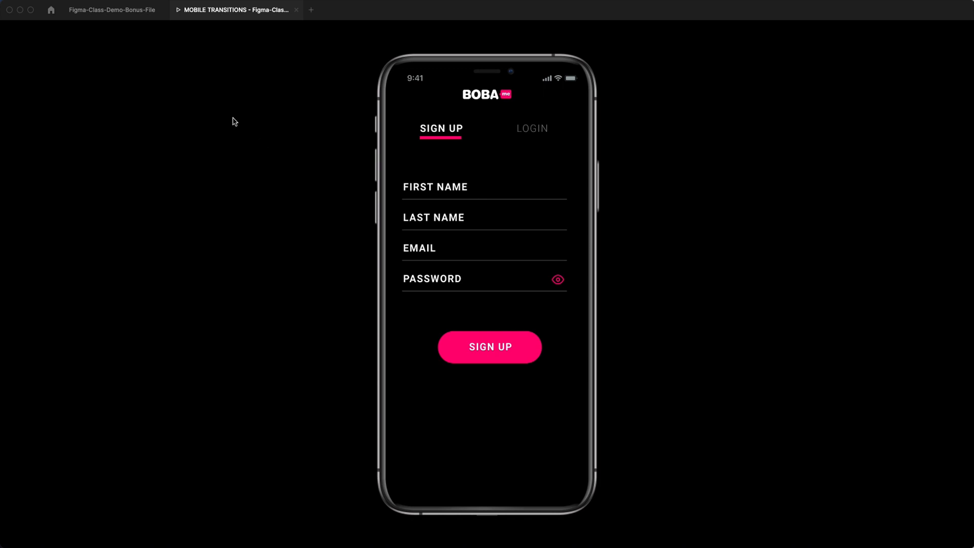
# - Ungroup the four form fields in the first Login & signup frame and combine them into a new group
pyautogui.click(134, 13)
pyautogui.scroll(-1, 384, 227)
pyautogui.hscroll(1, 384, 227)
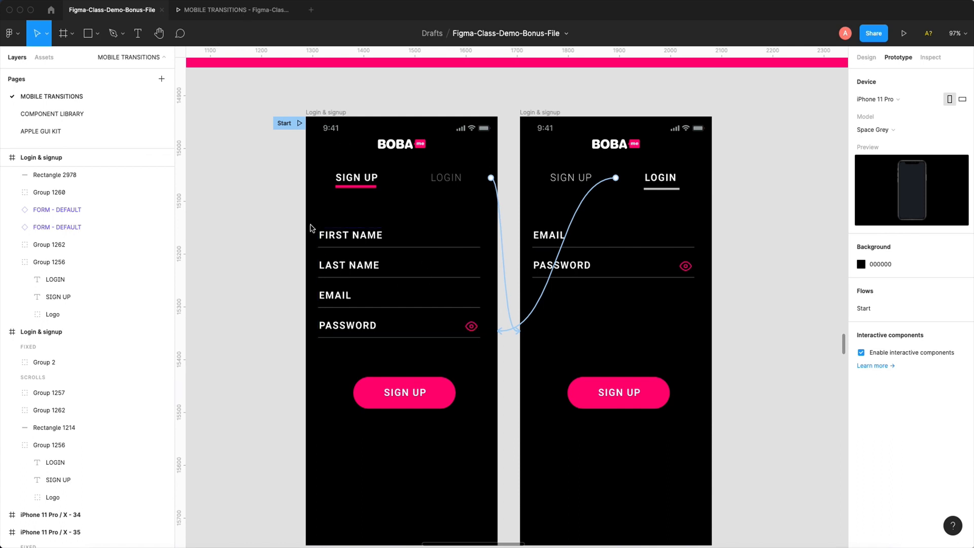
pyautogui.moveTo(314, 211); pyautogui.dragTo(487, 352)
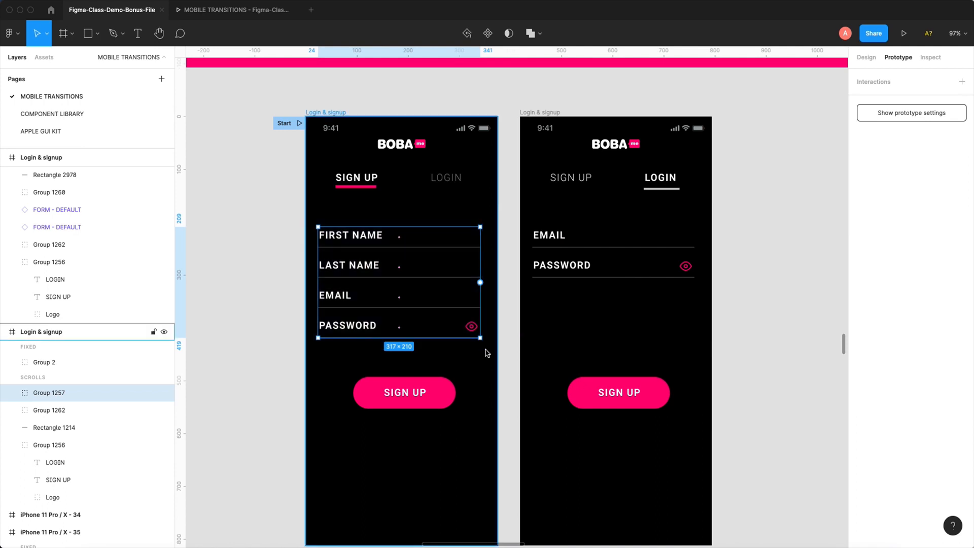
pyautogui.press('super+shift+g')
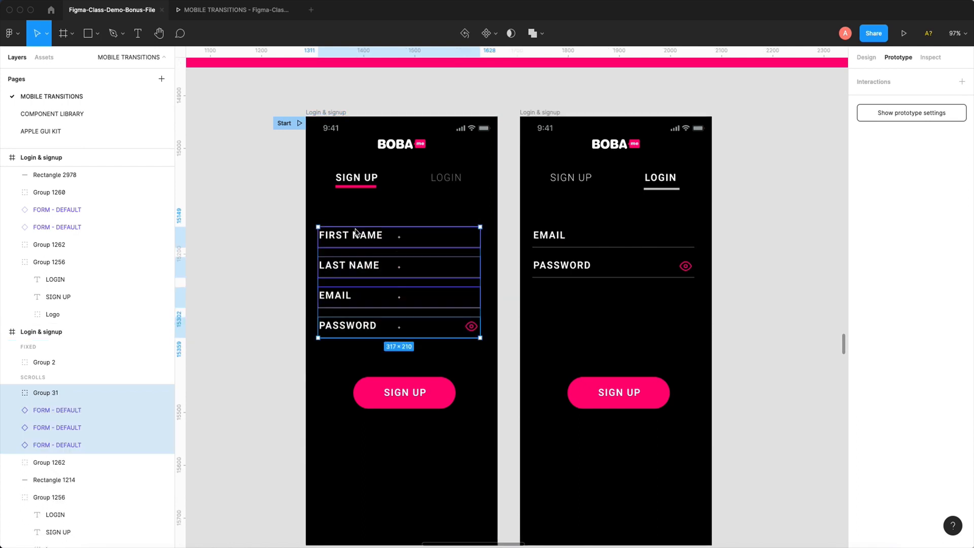
pyautogui.click(341, 218)
pyautogui.moveTo(324, 207); pyautogui.dragTo(491, 357)
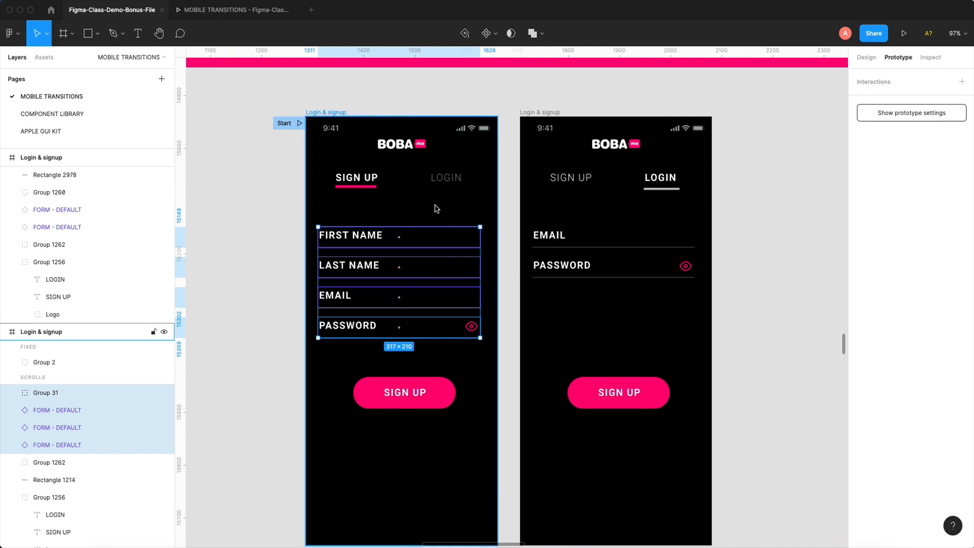
pyautogui.press('super+g')
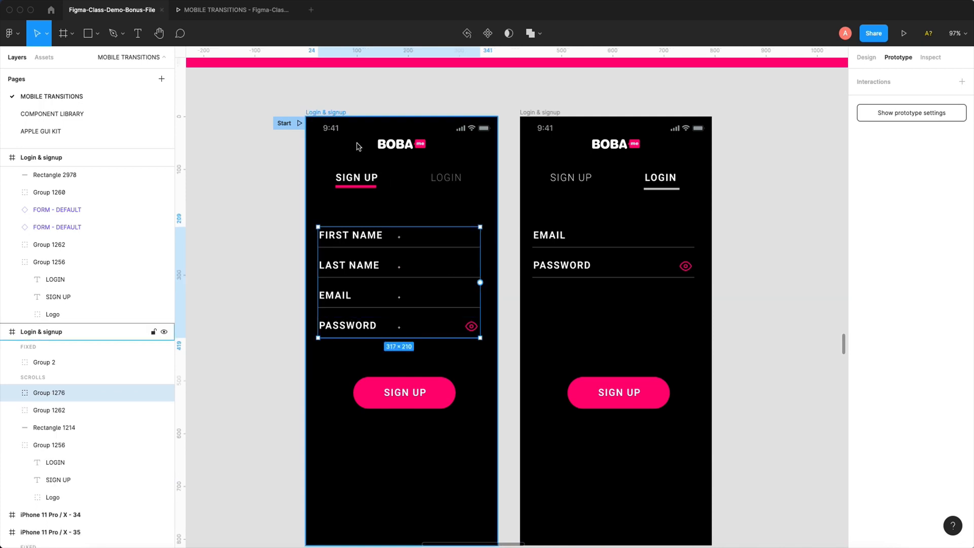
# - Group the first frame's BOBA logo separately, and group its SIGN UP and LOGIN labels together
pyautogui.moveTo(357, 143); pyautogui.dragTo(440, 155)
pyautogui.press('super+g')
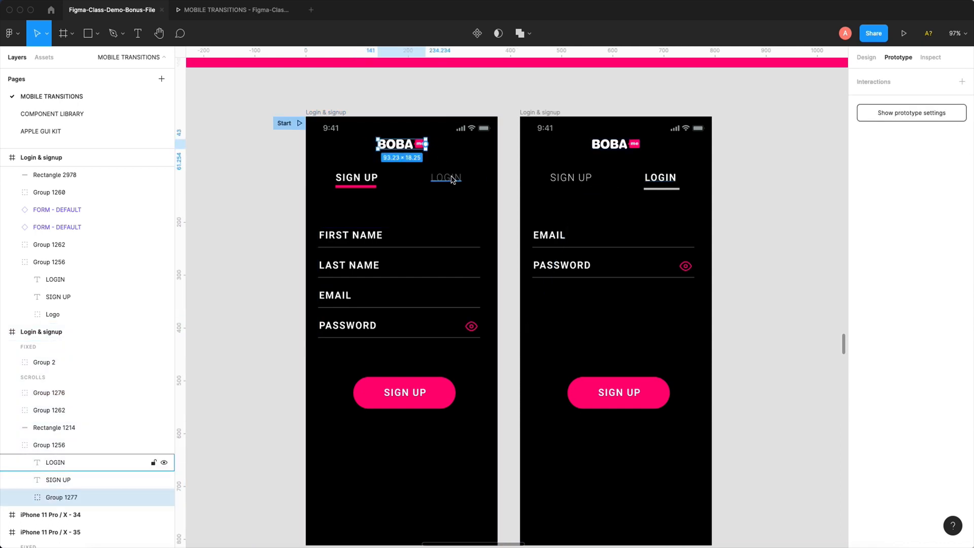
pyautogui.click(446, 178)
pyautogui.keyDown('shift'); pyautogui.click(358, 177); pyautogui.keyUp('shift')
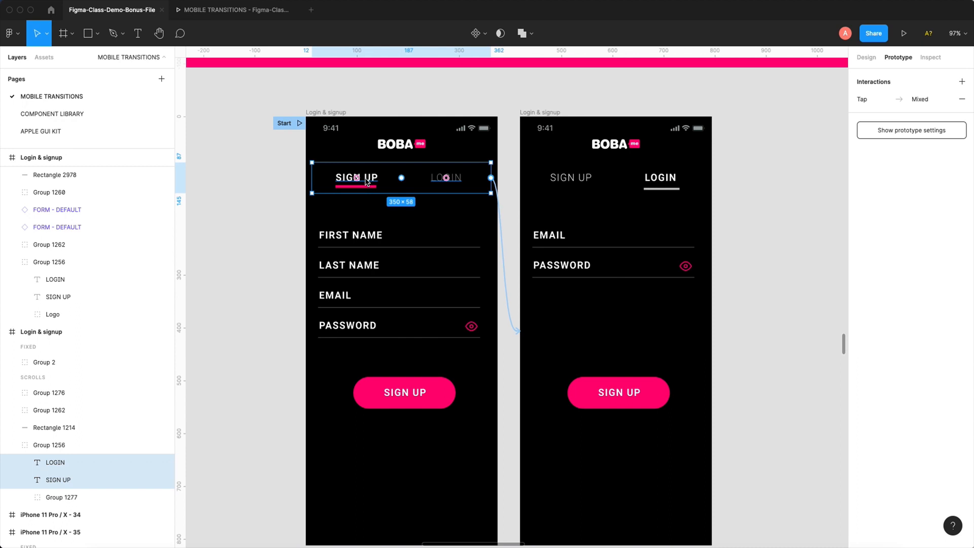
pyautogui.press('super+g')
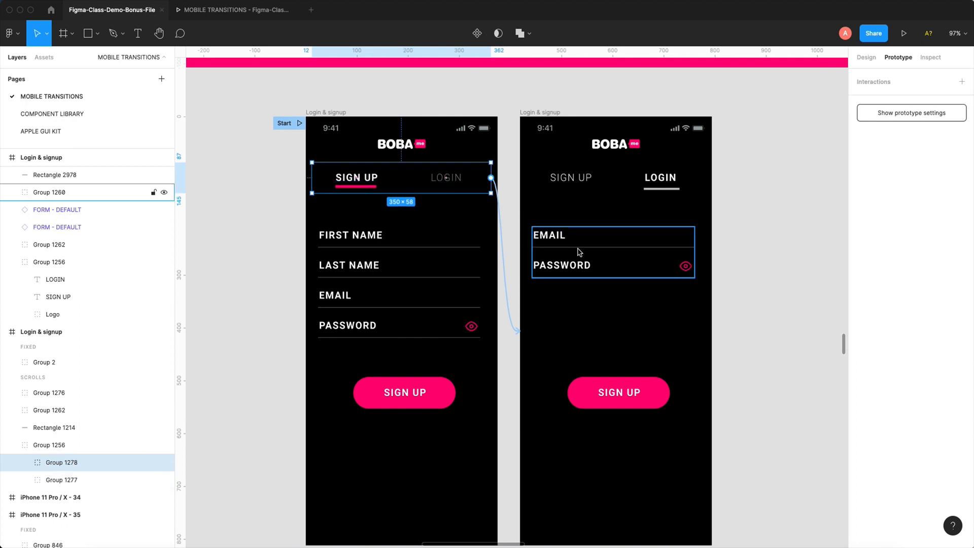
# - Group the pink SIGN UP button in the first frame, and combine it with the form fields in one group
pyautogui.click(452, 376)
pyautogui.click(429, 391)
pyautogui.press('super+g')
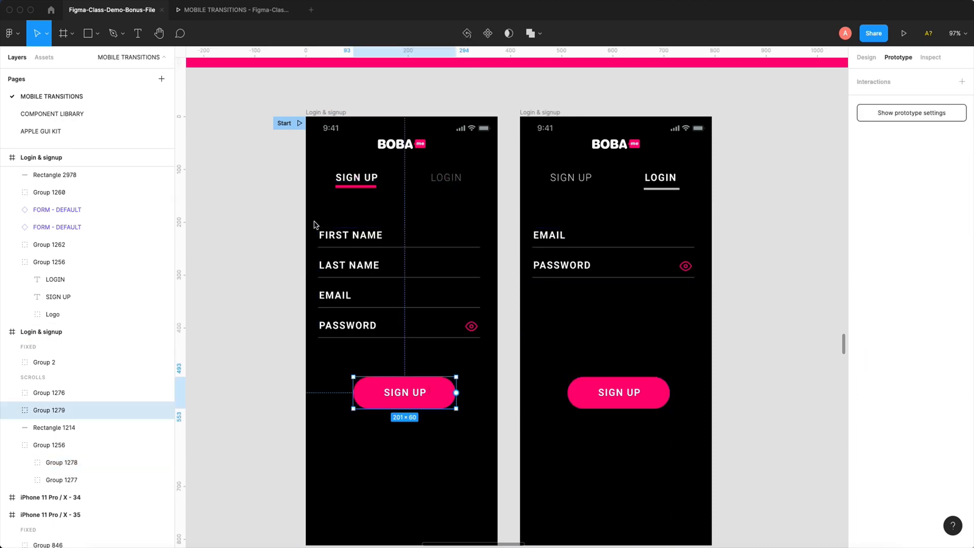
pyautogui.moveTo(314, 225); pyautogui.dragTo(494, 437)
pyautogui.press('super+g')
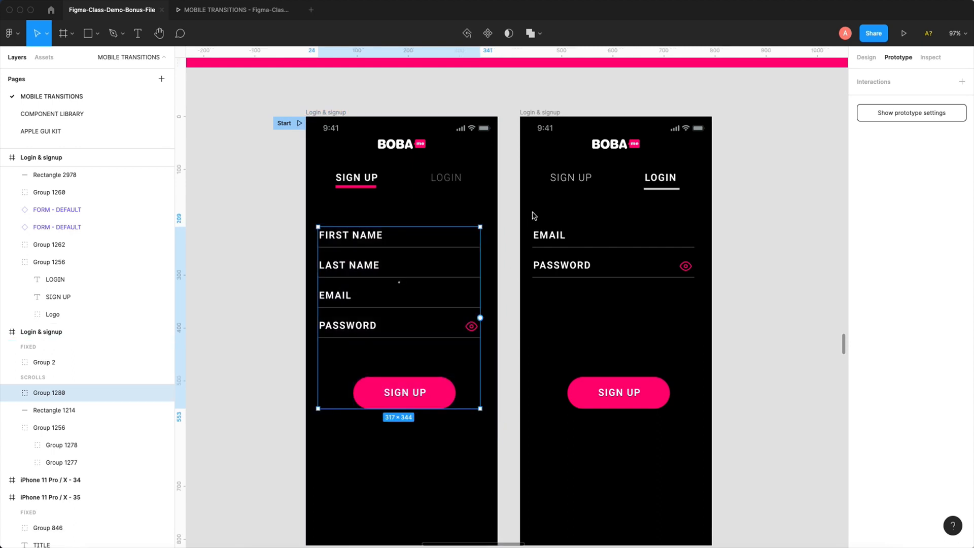
# - Group the EMAIL and PASSWORD fields with the pink SIGN UP button in the second Login & signup frame
pyautogui.moveTo(531, 217); pyautogui.dragTo(709, 453)
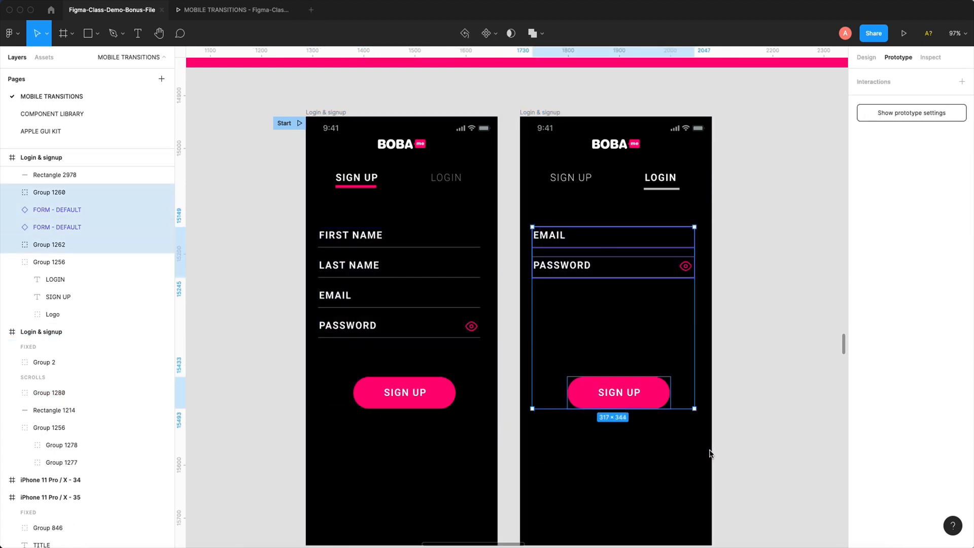
pyautogui.press('super+g')
pyautogui.click(751, 309)
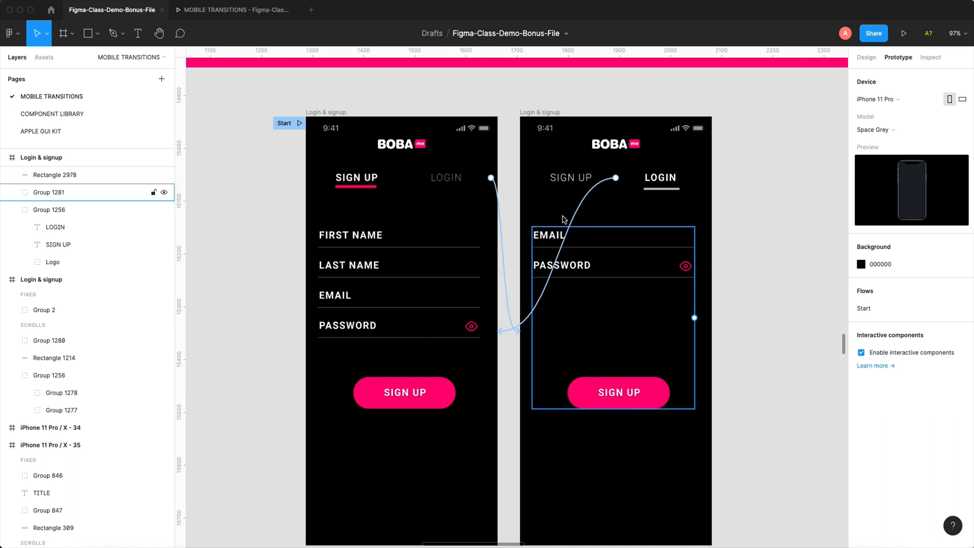
pyautogui.click(589, 196)
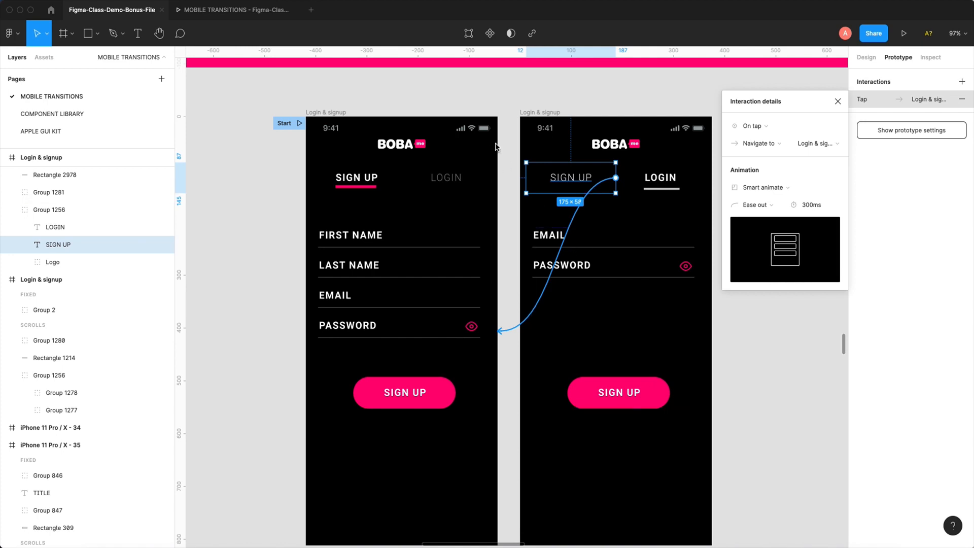
pyautogui.click(505, 105)
# - Play and restart the SMART ANIMATED LOADING example from iPhone 11 Pro / X - 68 in the prototype preview, and return to the design file
pyautogui.scroll(-10, 504, 102)
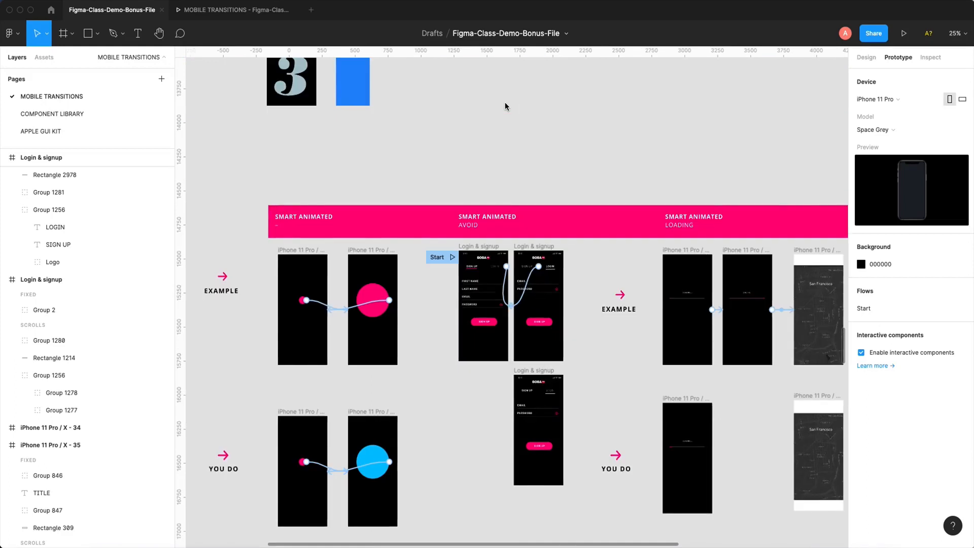
pyautogui.scroll(3, 450, 175)
pyautogui.hscroll(2, 361, 213)
pyautogui.click(334, 231)
pyautogui.moveTo(334, 231); pyautogui.dragTo(539, 234)
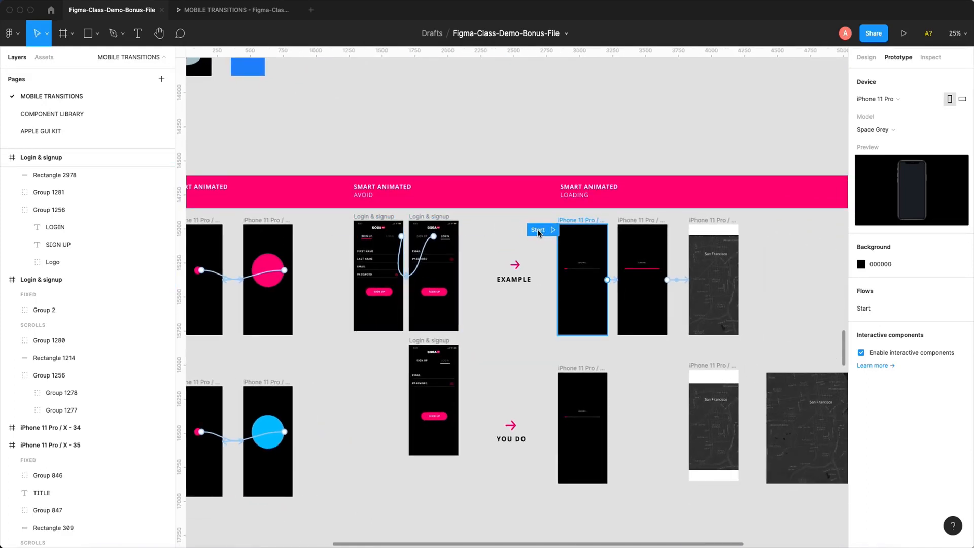
pyautogui.scroll(5, 709, 249)
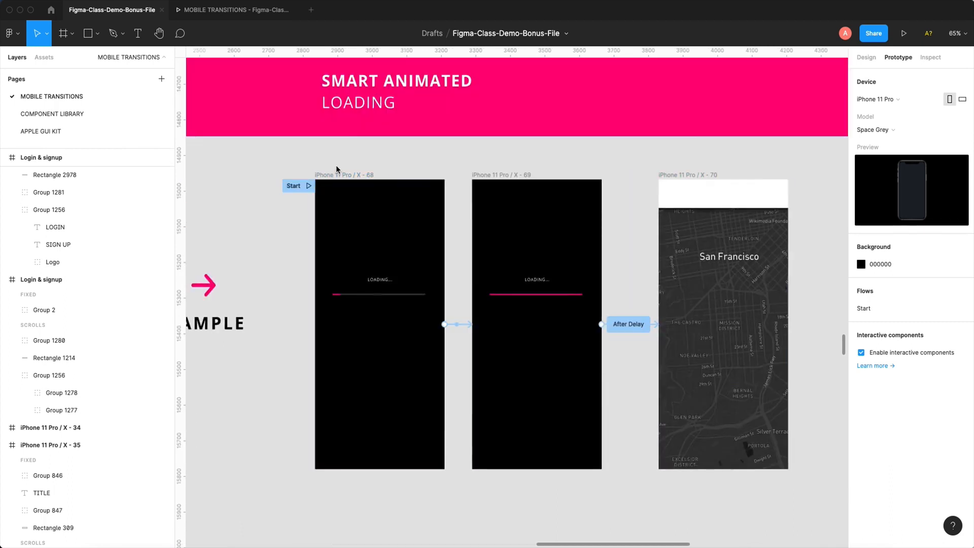
pyautogui.hscroll(-7, 644, 173)
pyautogui.click(650, 187)
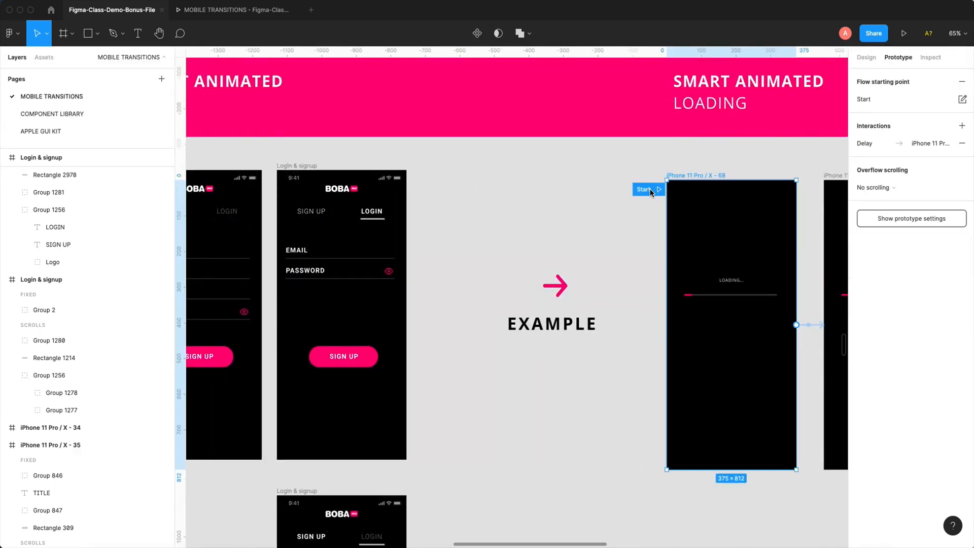
pyautogui.moveTo(687, 154); pyautogui.dragTo(414, 180)
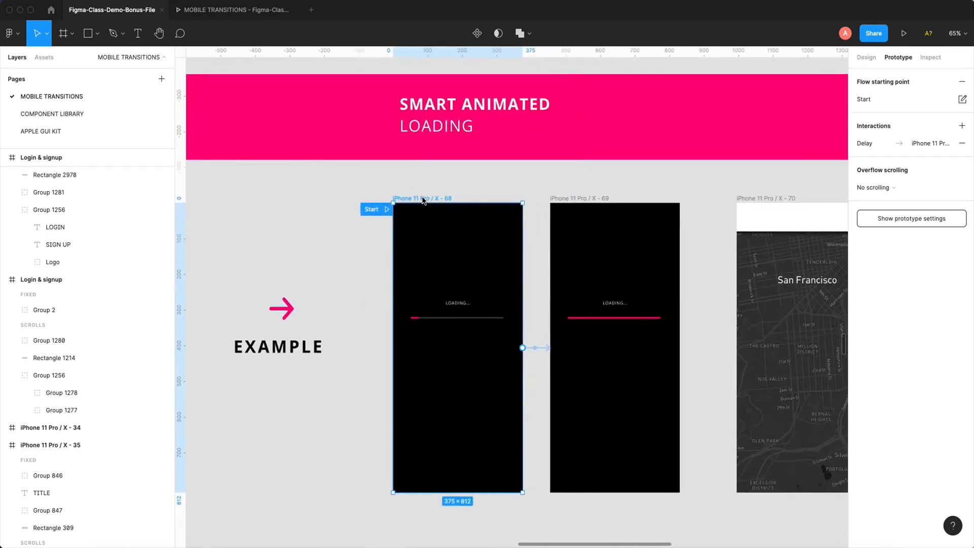
pyautogui.click(904, 33)
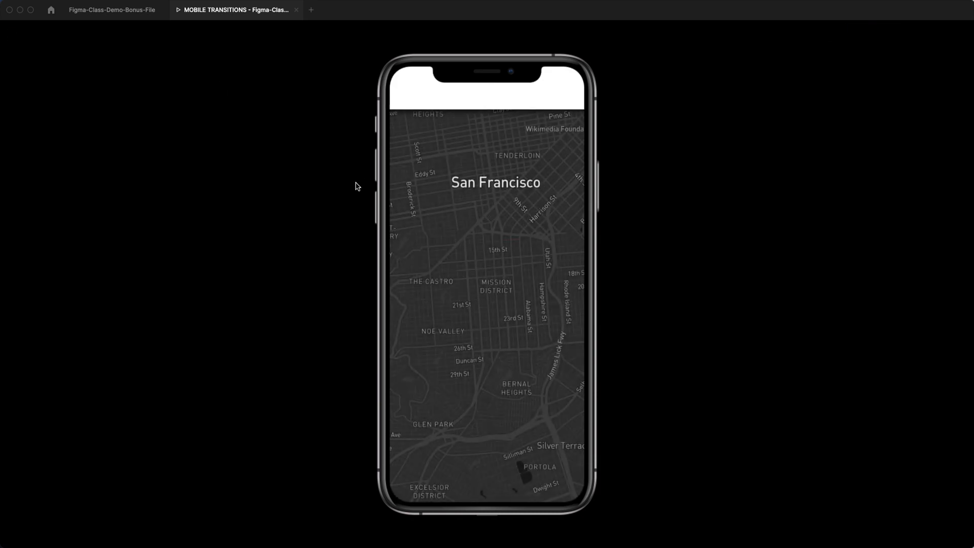
pyautogui.press('r')
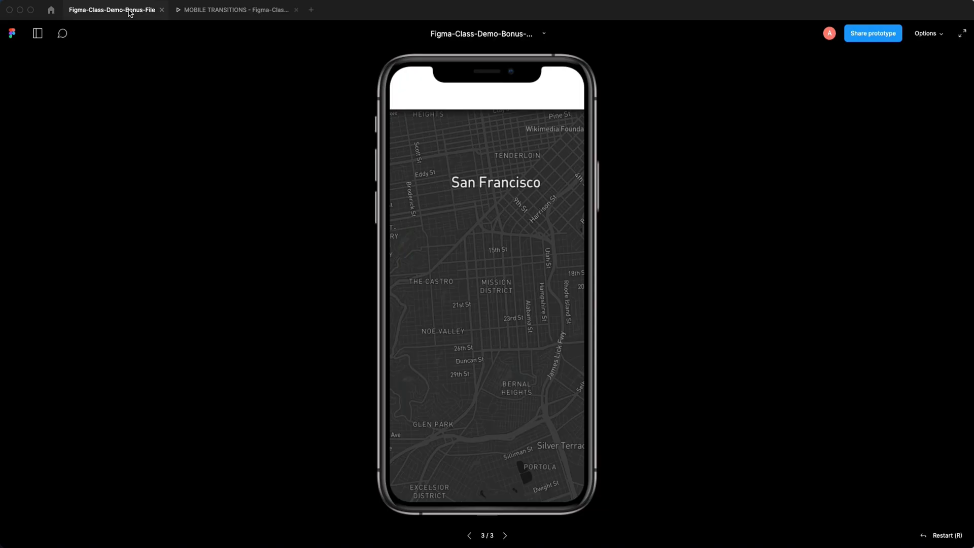
pyautogui.click(130, 13)
# - Try to duplicate the YOU DO loading frame, iPhone 11 Pro / X - 71, beside the original
pyautogui.scroll(5, 458, 192)
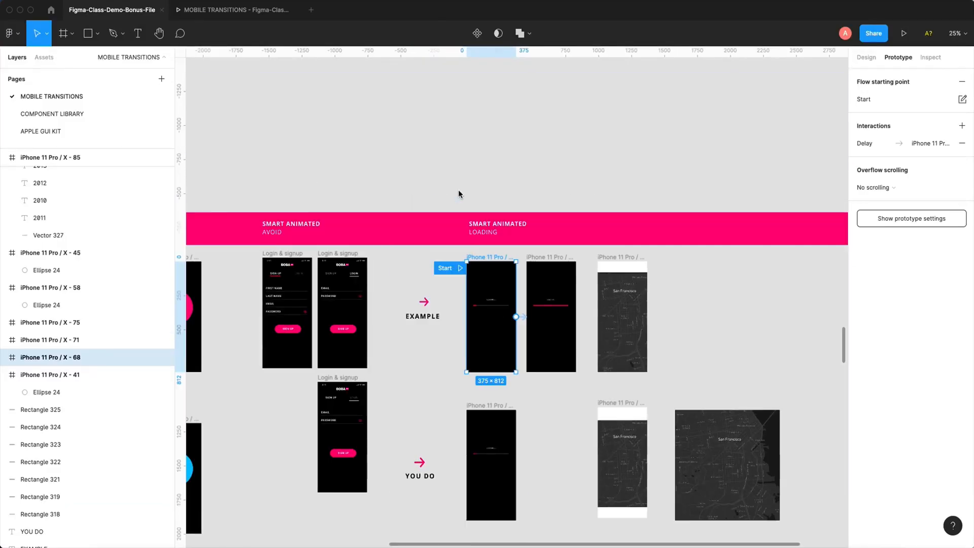
pyautogui.scroll(-3, 459, 194)
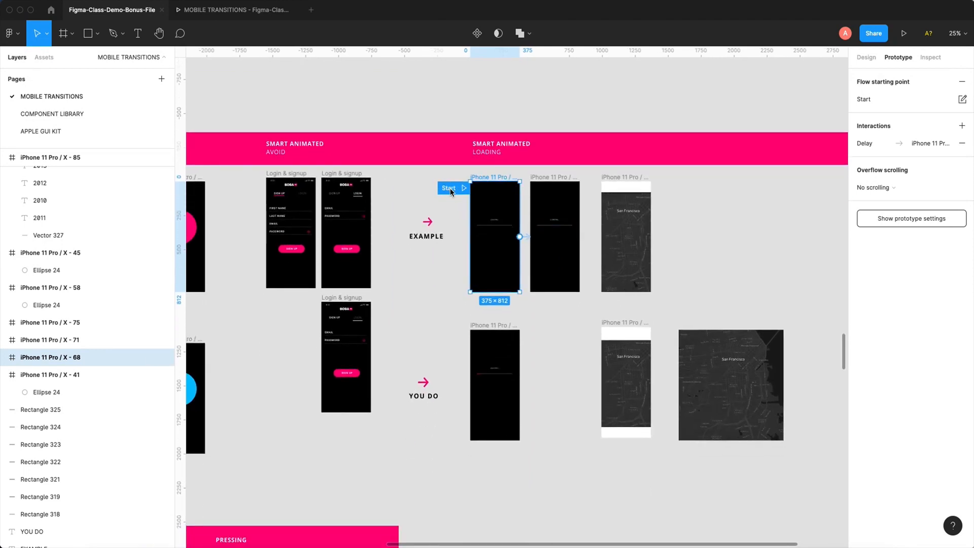
pyautogui.moveTo(451, 192); pyautogui.dragTo(452, 336)
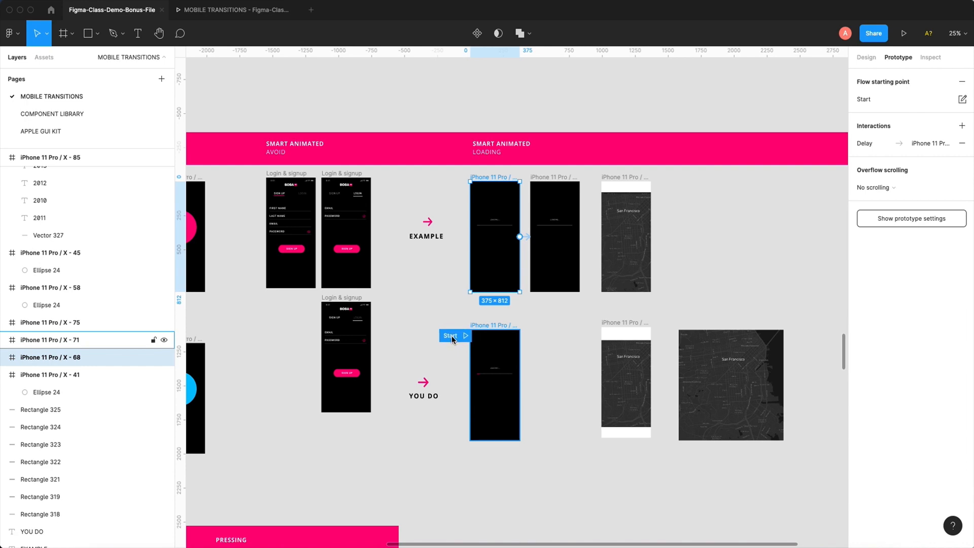
pyautogui.moveTo(417, 283); pyautogui.dragTo(572, 472)
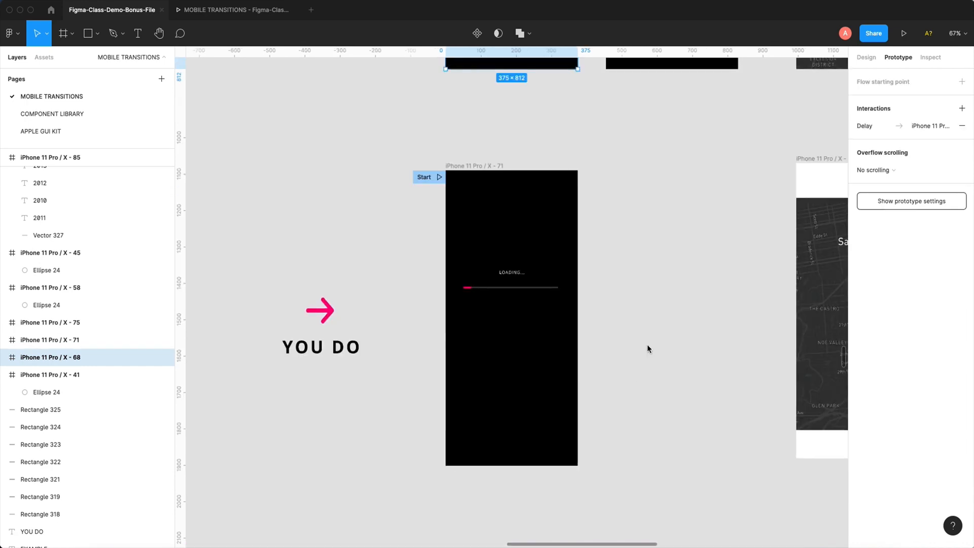
pyautogui.hscroll(2, 565, 286)
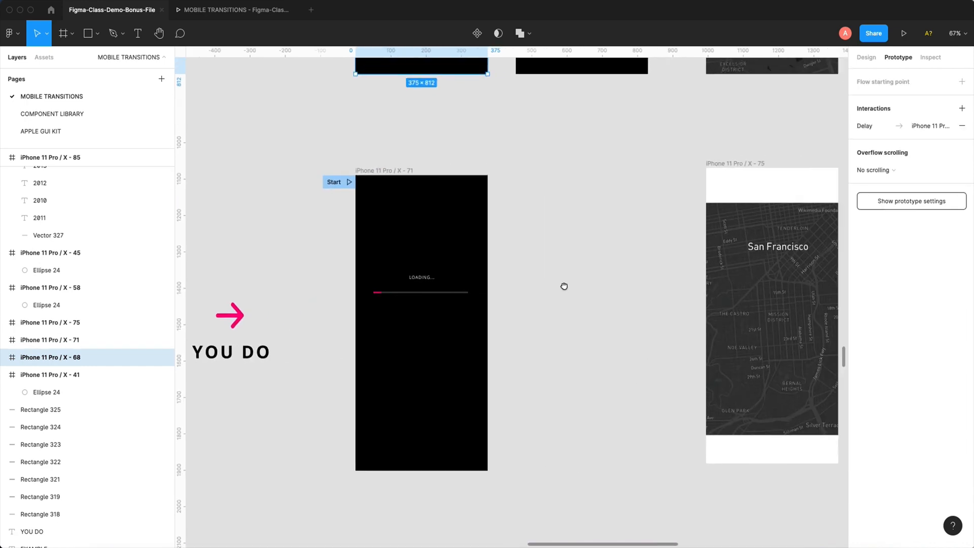
pyautogui.click(379, 172)
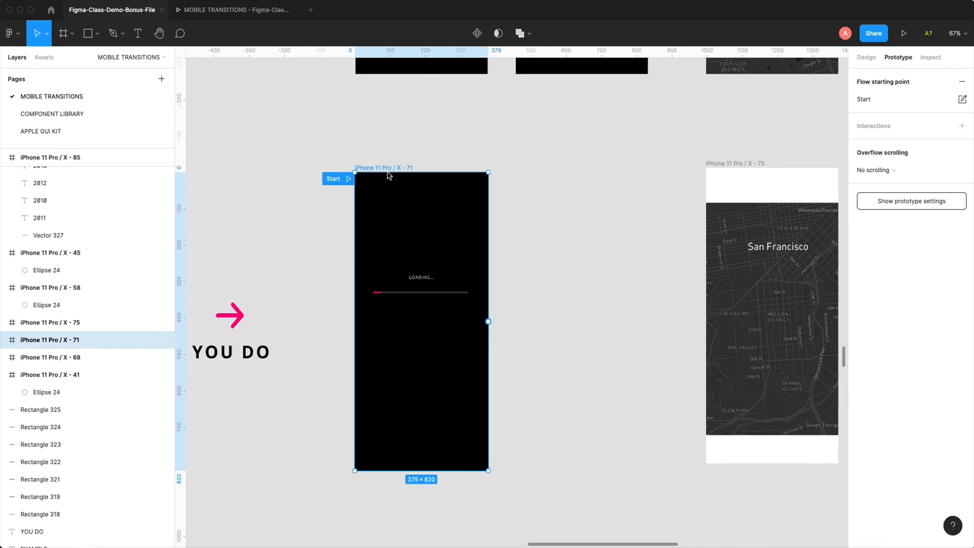
pyautogui.press('Escape')
pyautogui.click(387, 172)
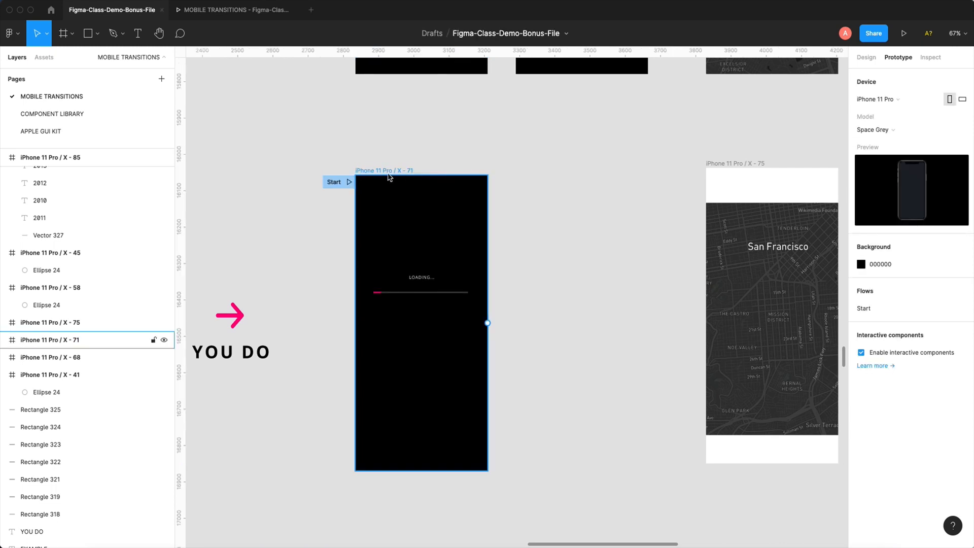
pyautogui.moveTo(387, 172); pyautogui.dragTo(550, 172)
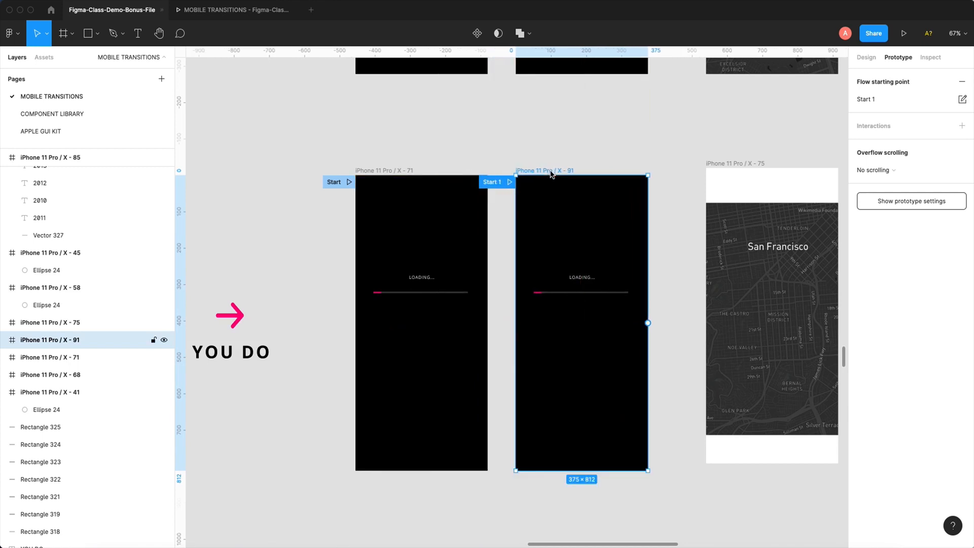
pyautogui.press('super+z')
# - Copy the YOU DO loading frame, paste it beside the original, and delete the copy's flow starting point
pyautogui.click(444, 143)
pyautogui.click(396, 170)
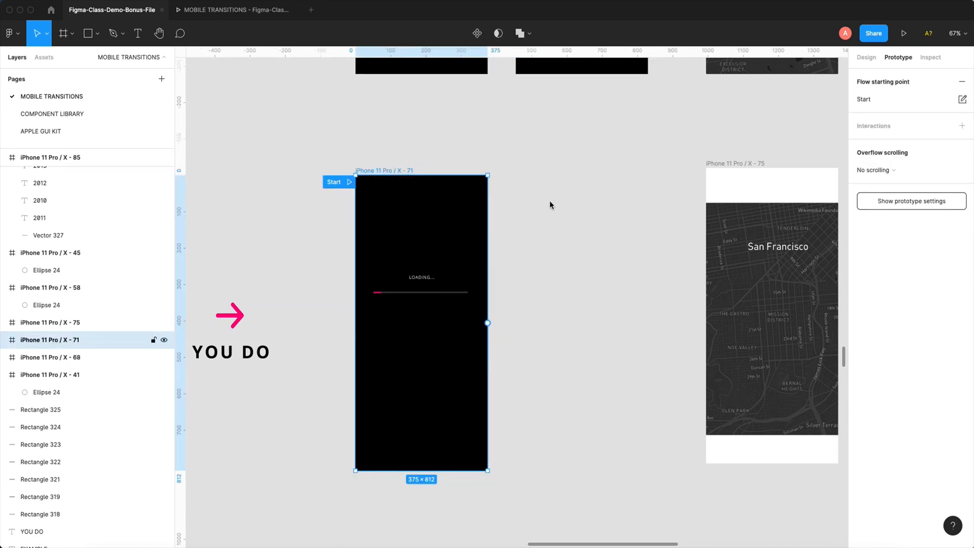
pyautogui.press('super+c')
pyautogui.click(580, 202)
pyautogui.press('super+v')
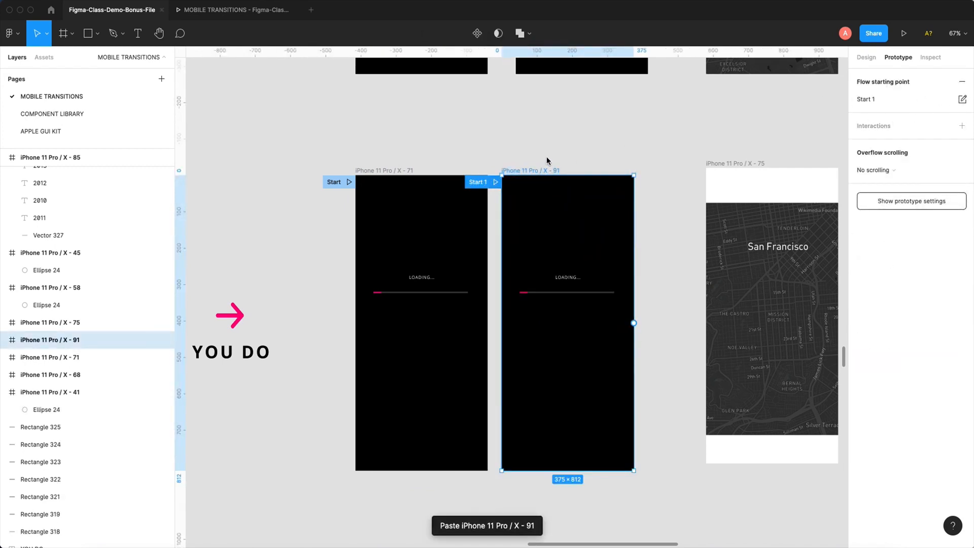
pyautogui.click(963, 83)
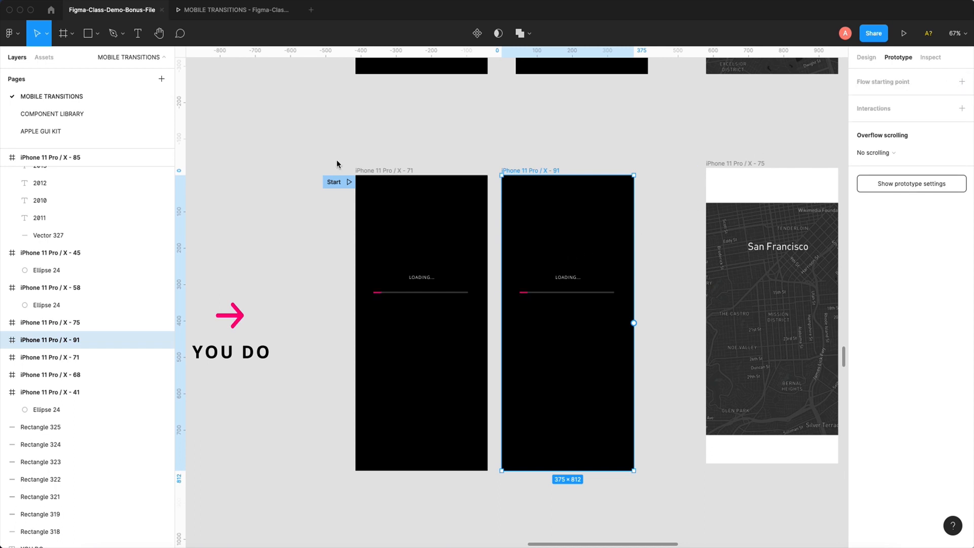
# - Stretch the pink progress bar in the pasted loading frame to 268 wide, covering the full grey track
pyautogui.scroll(5, 513, 249)
pyautogui.click(530, 327)
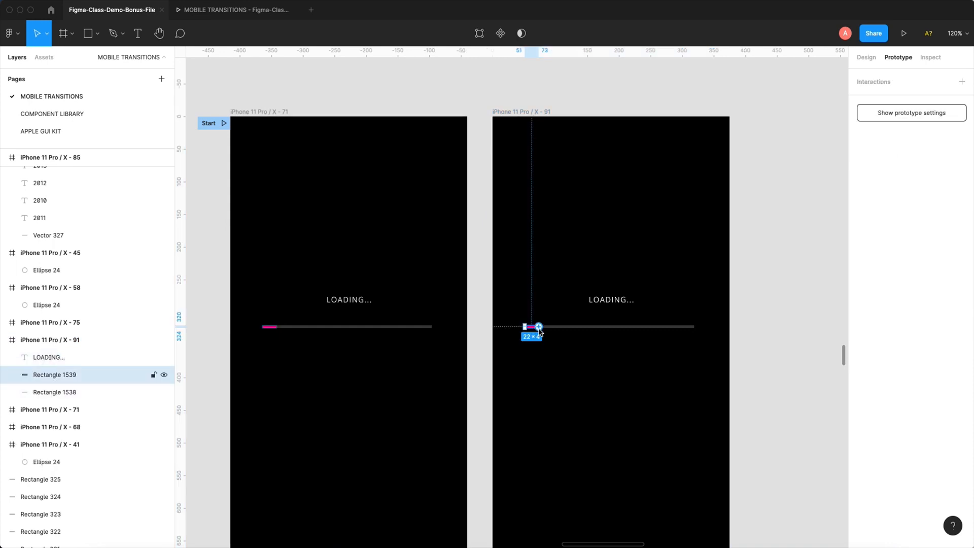
pyautogui.click(866, 57)
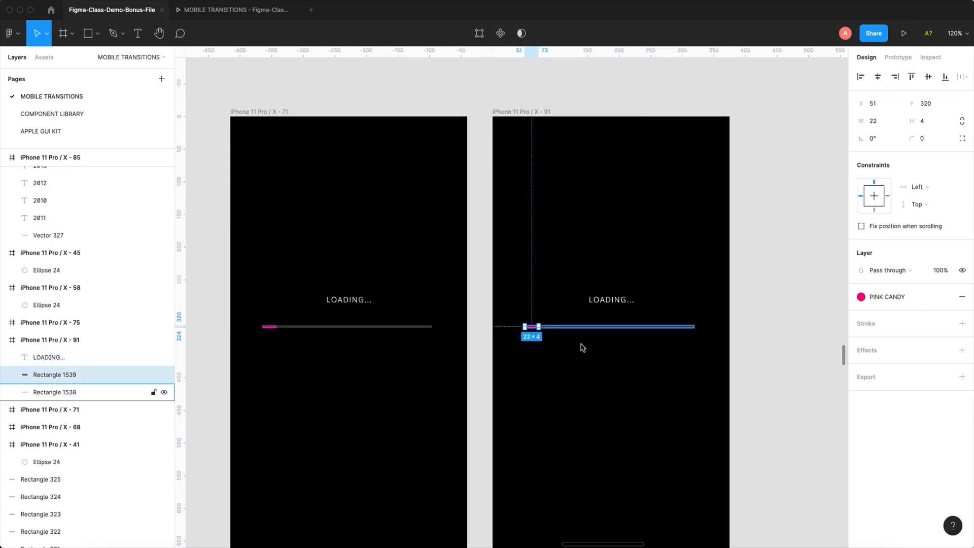
pyautogui.moveTo(374, 81); pyautogui.dragTo(646, 403)
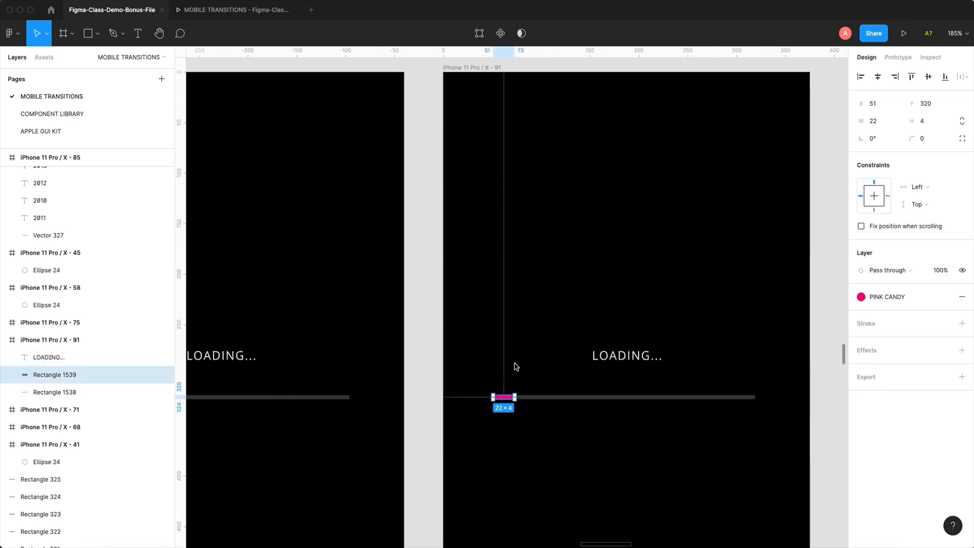
pyautogui.click(516, 367)
pyautogui.click(505, 397)
pyautogui.moveTo(515, 397); pyautogui.dragTo(756, 398)
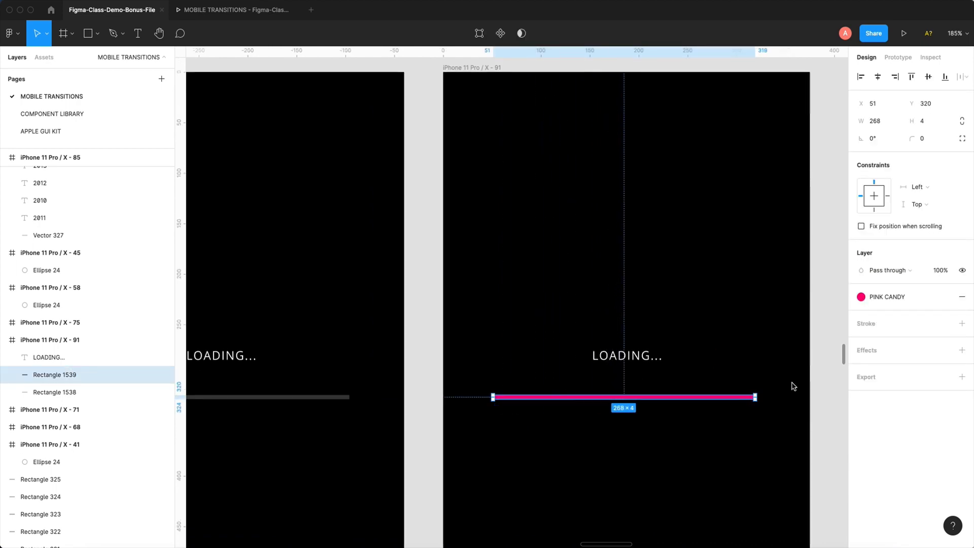
# - Shift the pasted loading frame slightly away from the original to X 3279
pyautogui.click(822, 373)
pyautogui.press('-')
pyautogui.press('-')
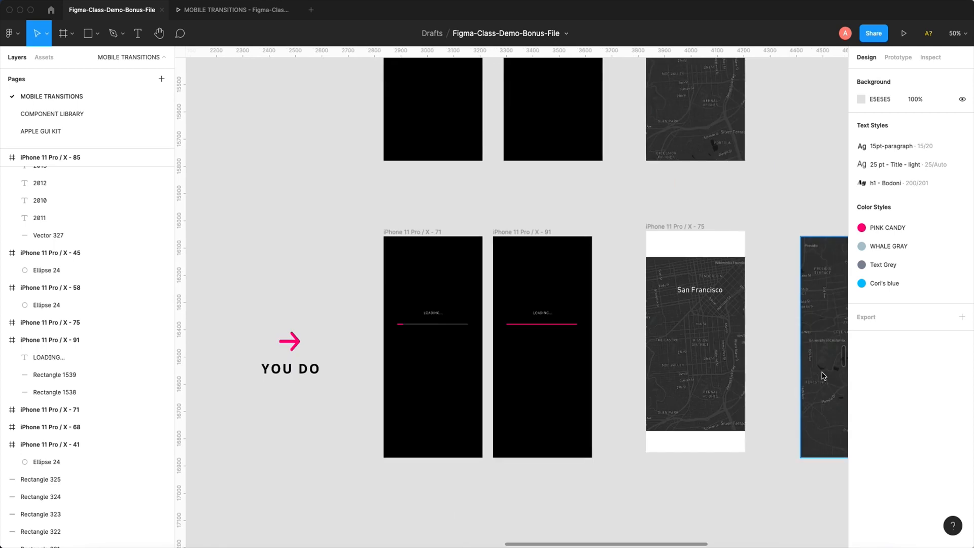
pyautogui.click(527, 233)
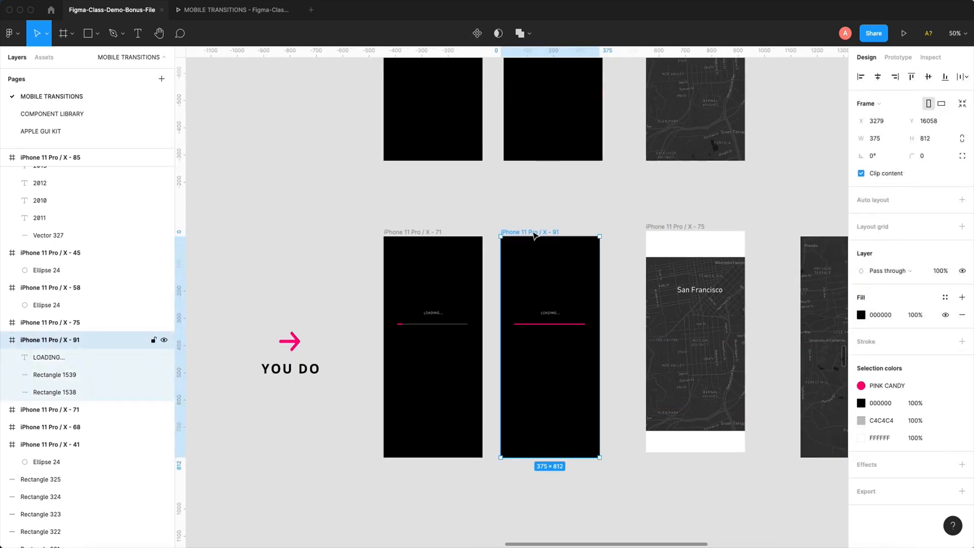
# - Connect iPhone 11 Pro / X - 71 to the pasted loading frame and set the interaction trigger to After delay
pyautogui.hotkey('shift', '2')
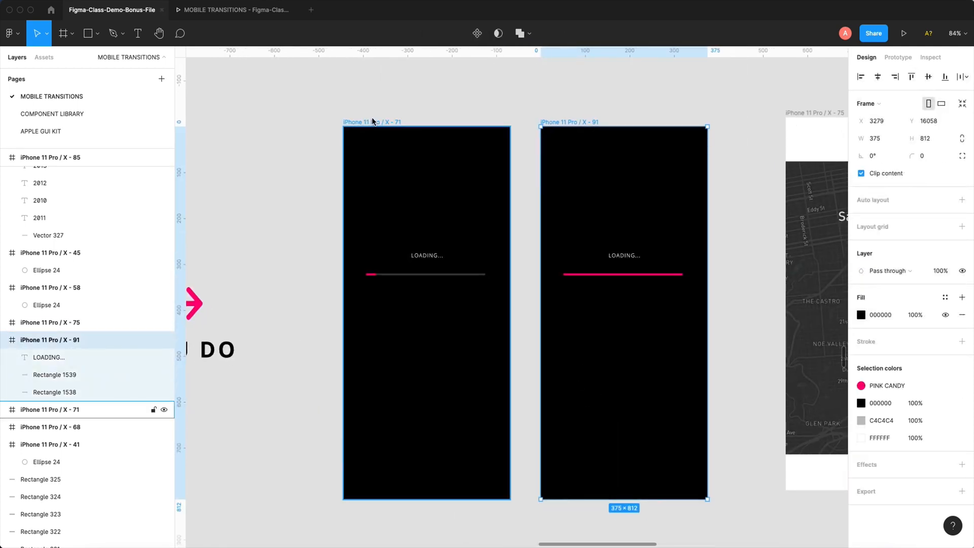
pyautogui.click(374, 122)
pyautogui.click(899, 58)
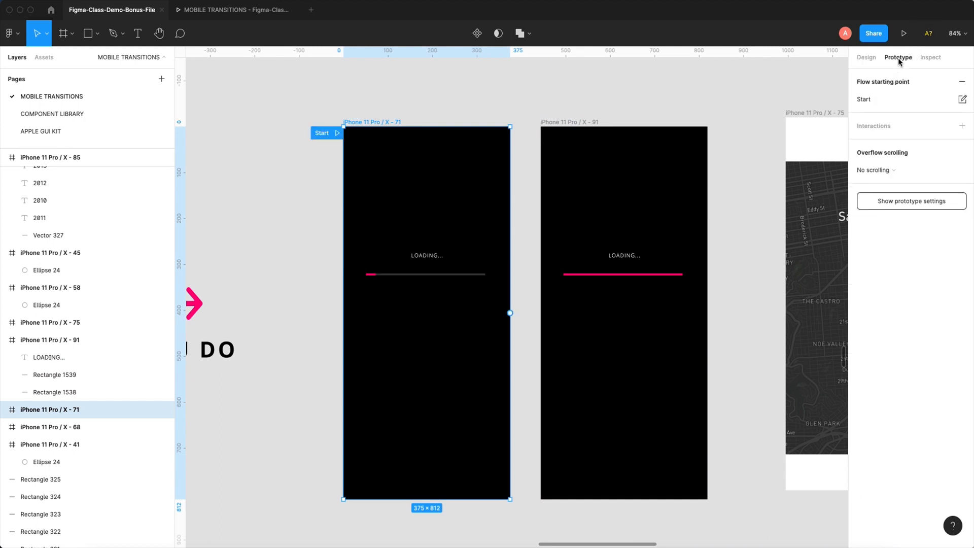
pyautogui.moveTo(316, 104)
pyautogui.mouseDown()
pyautogui.moveTo(507, 525)
pyautogui.moveTo(520, 533)
pyautogui.mouseUp()
pyautogui.moveTo(510, 313); pyautogui.dragTo(569, 313)
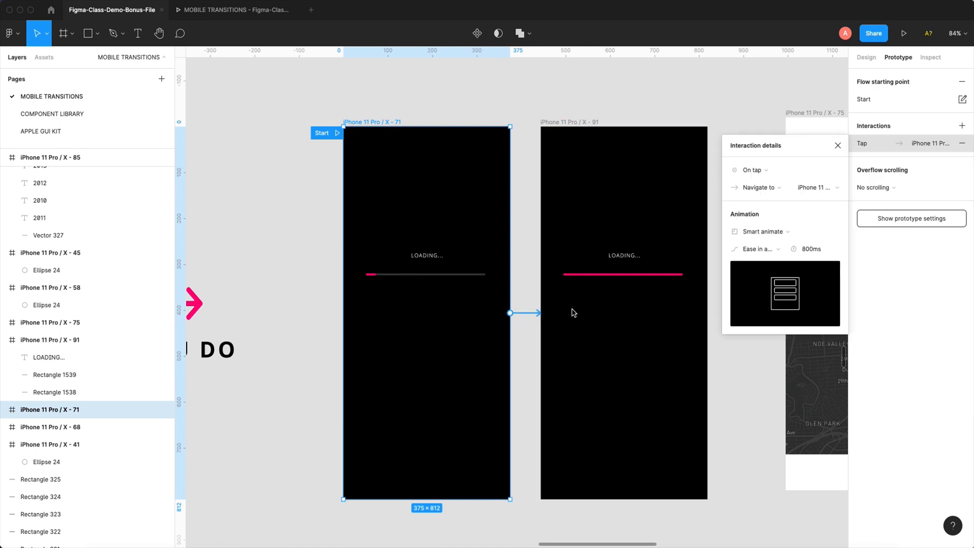
pyautogui.click(762, 173)
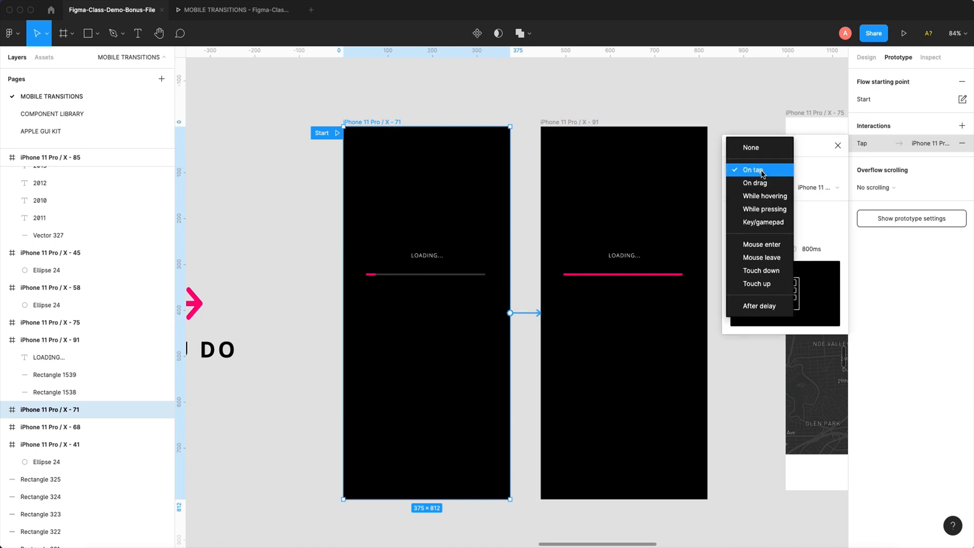
pyautogui.click(760, 306)
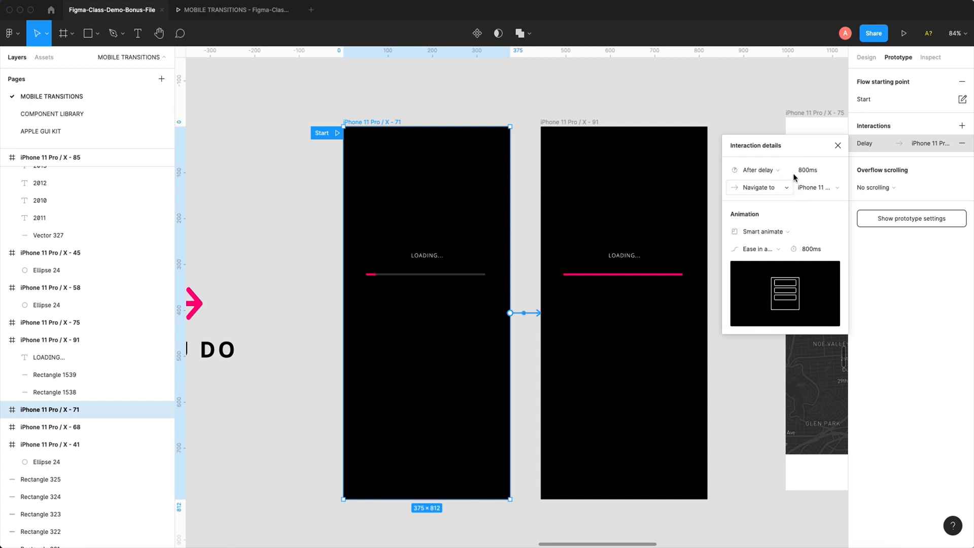
# - Set the interaction's delay to 100 ms and its Smart animate duration to 2000 ms
pyautogui.click(796, 171)
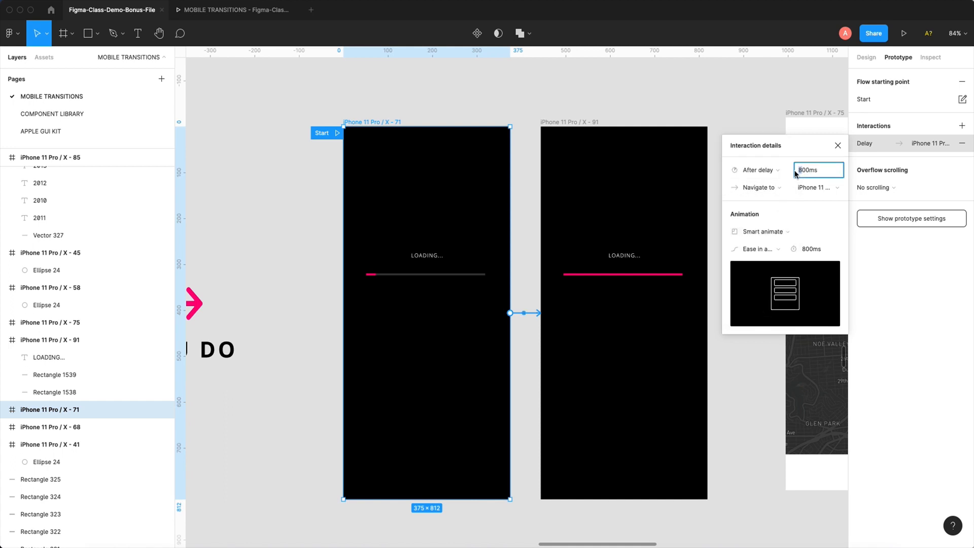
pyautogui.write('1')
pyautogui.click(806, 254)
pyautogui.click(807, 252)
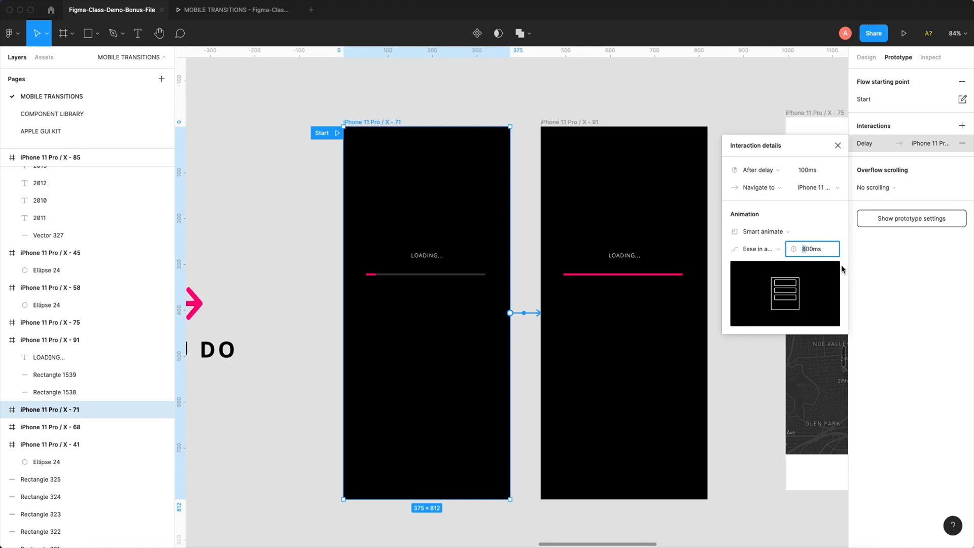
pyautogui.write('20')
pyautogui.press('Escape')
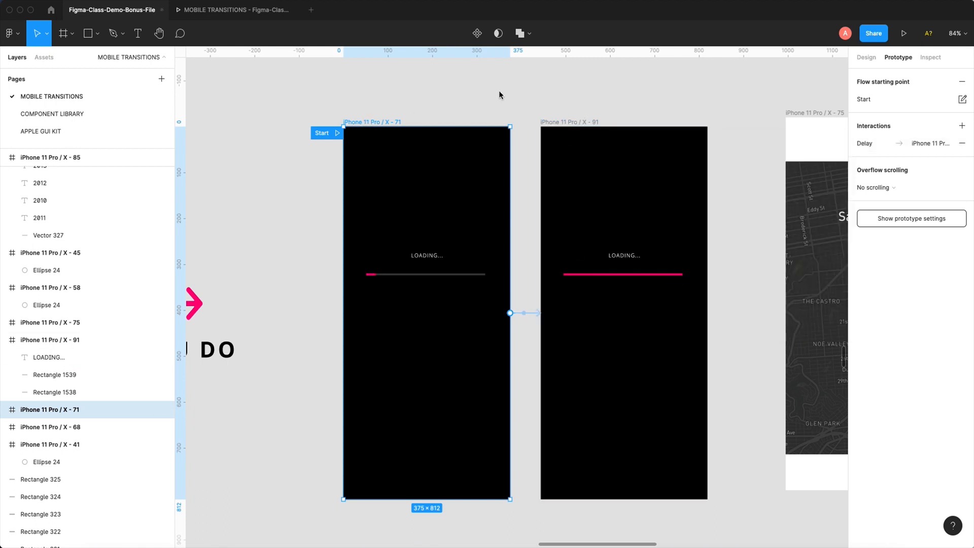
# - Preview the loading-bar animation from iPhone 11 Pro / X - 71 and review its interaction details in the design file
pyautogui.click(905, 35)
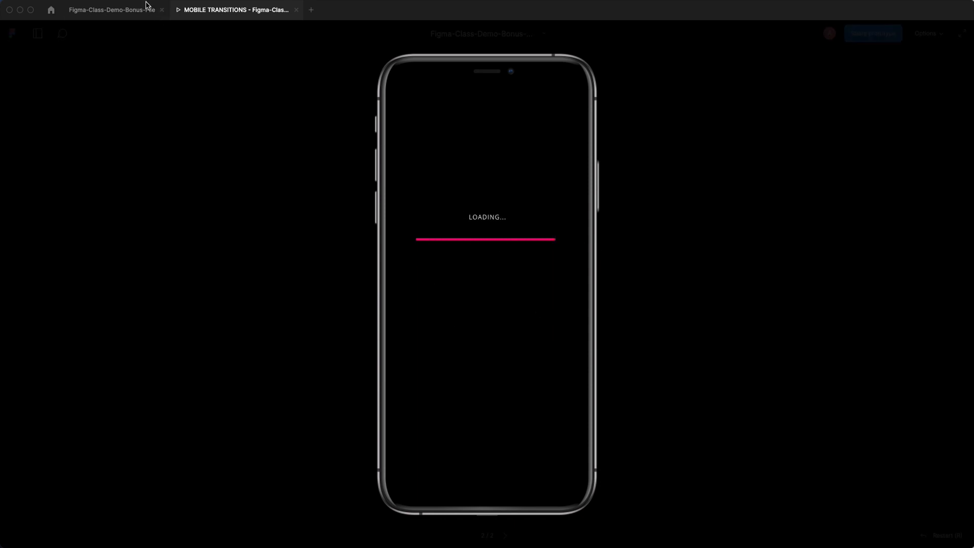
pyautogui.click(124, 10)
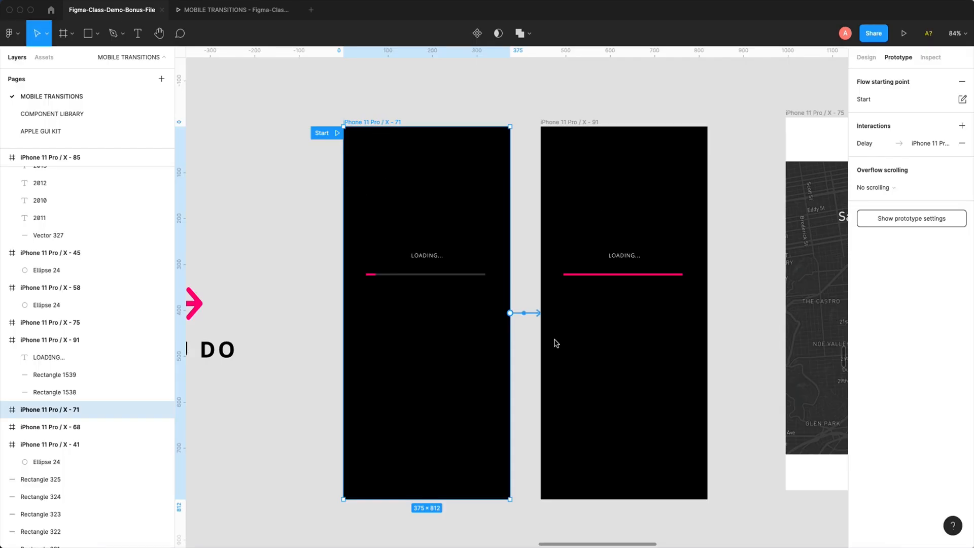
pyautogui.click(526, 318)
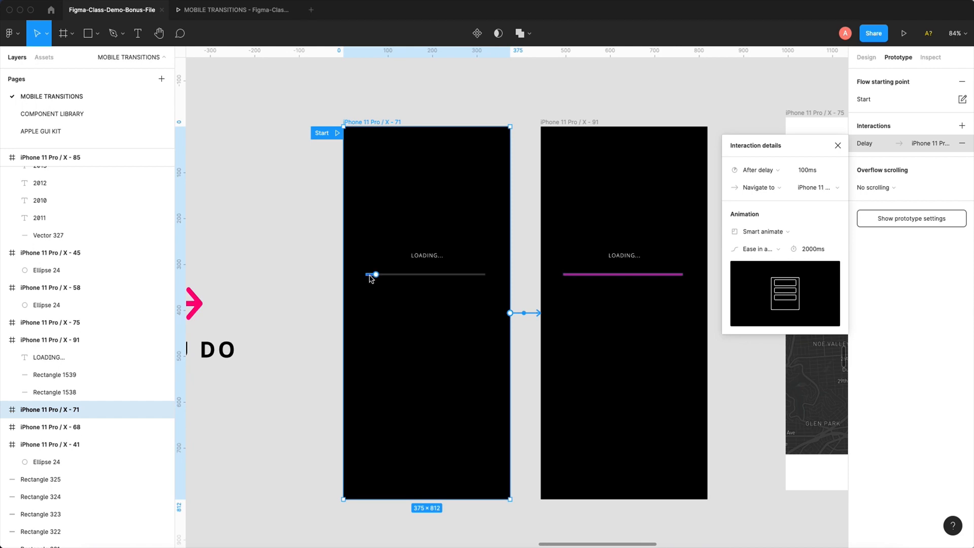
pyautogui.click(252, 13)
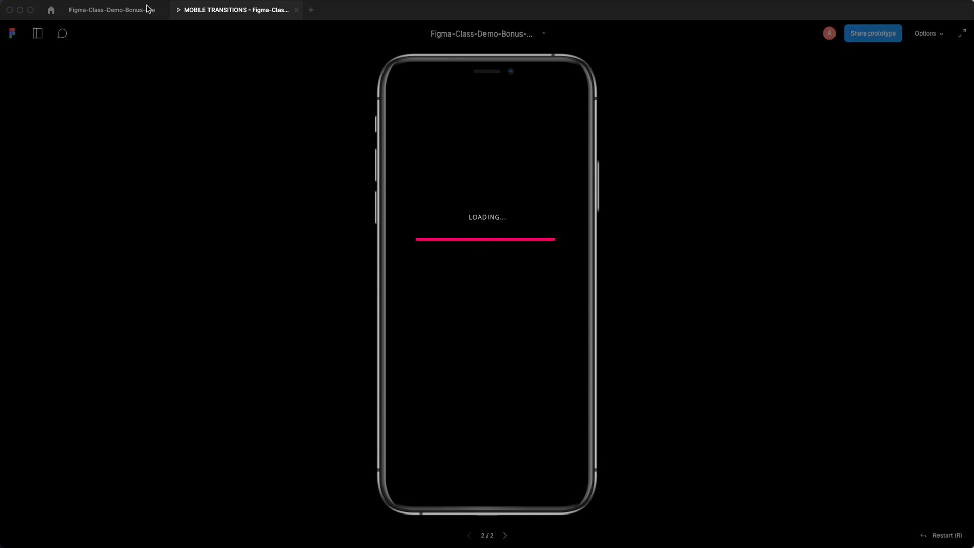
pyautogui.click(125, 14)
# - Connect the second loading frame, iPhone 11 Pro / X - 91, to the San Francisco map frame iPhone 11 Pro / X - 75
pyautogui.moveTo(598, 255); pyautogui.dragTo(366, 214)
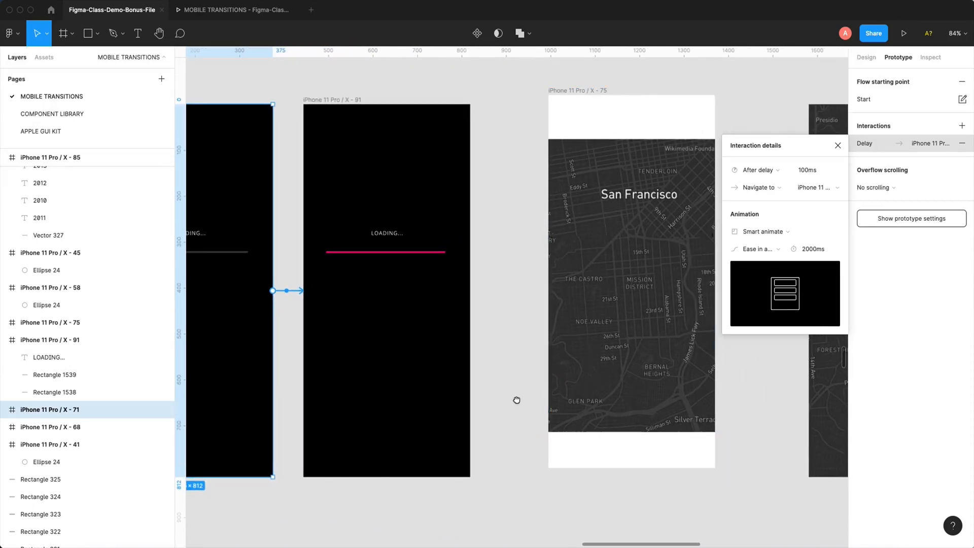
pyautogui.hscroll(-3, 515, 398)
pyautogui.scroll(-5, 515, 408)
pyautogui.scroll(2, 511, 402)
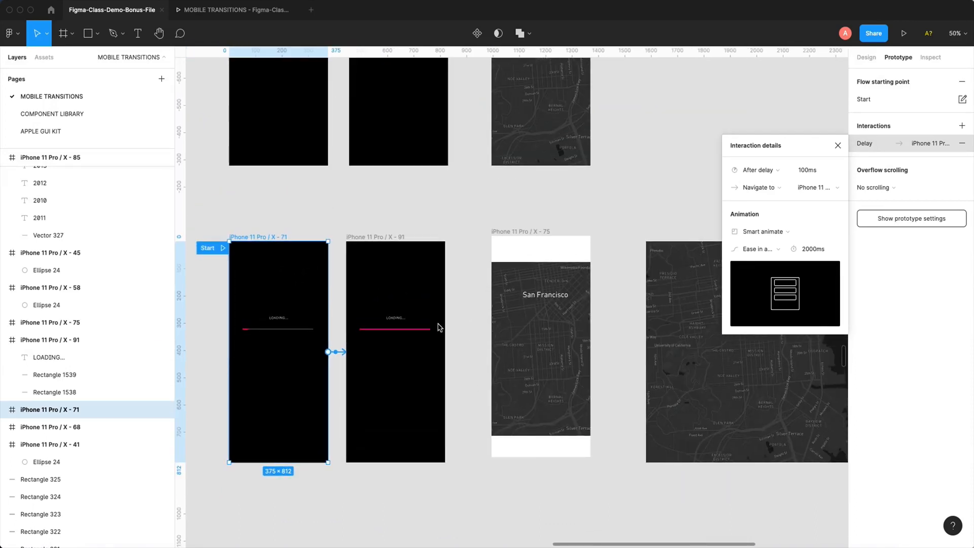
pyautogui.moveTo(306, 198); pyautogui.dragTo(621, 510)
pyautogui.scroll(3, 534, 305)
pyautogui.click(361, 109)
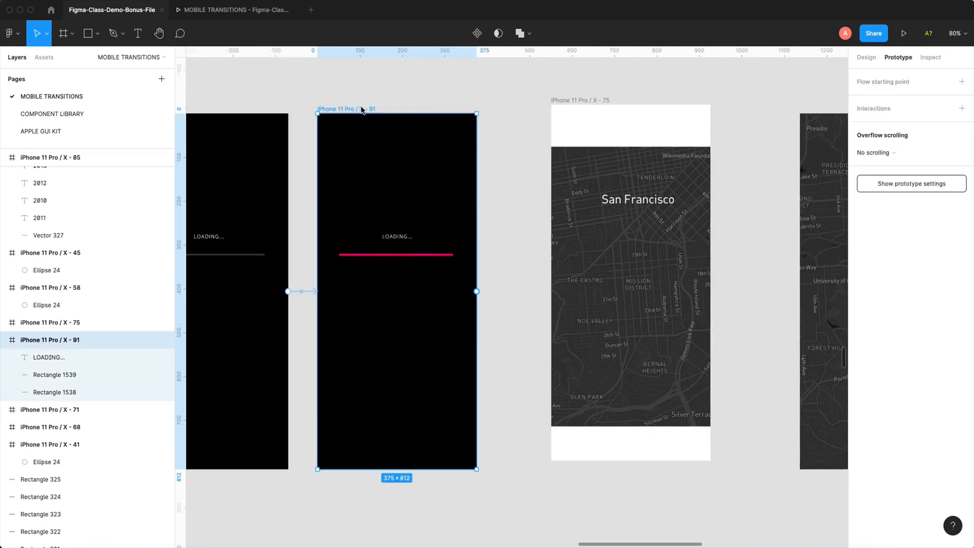
pyautogui.moveTo(477, 291); pyautogui.dragTo(565, 293)
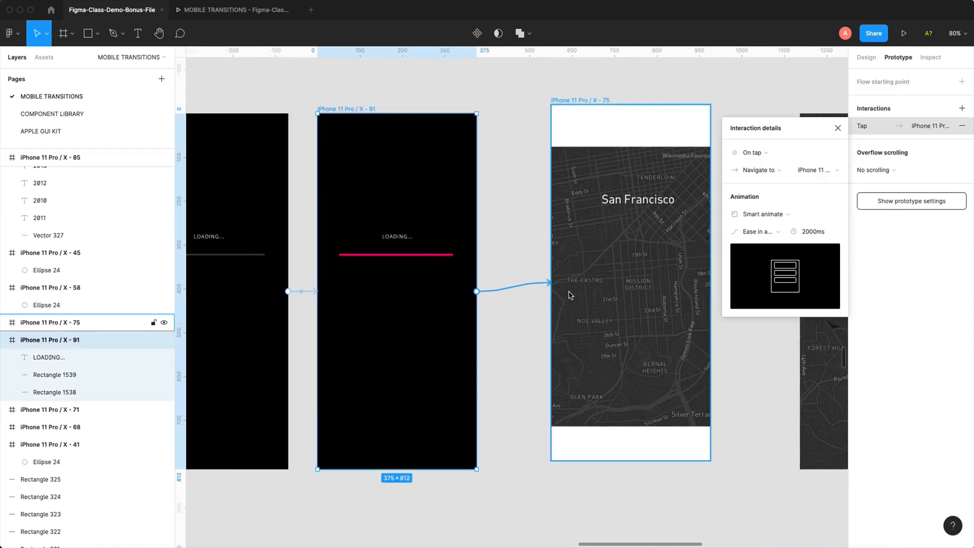
# - Set the map connection's trigger to After delay with a 100 ms delay
pyautogui.click(749, 151)
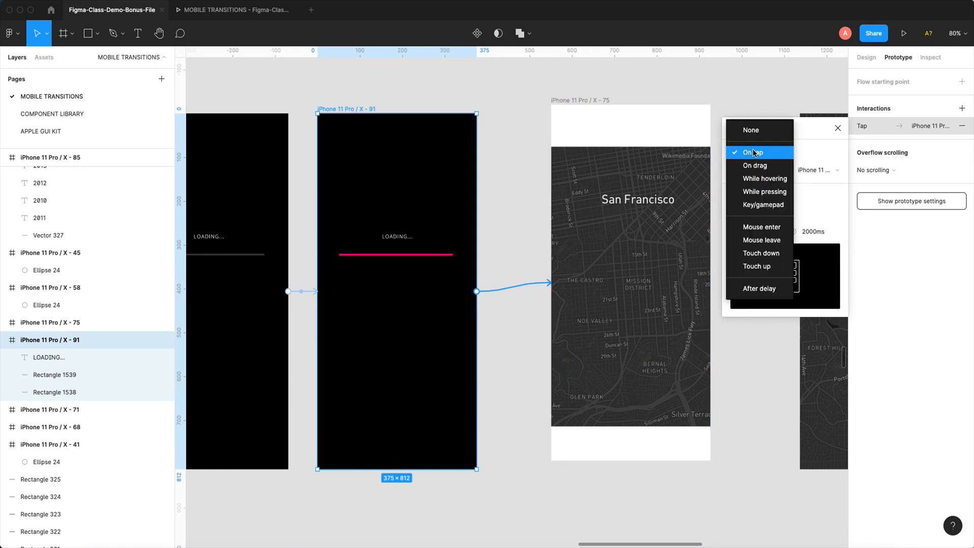
pyautogui.click(763, 289)
pyautogui.click(800, 153)
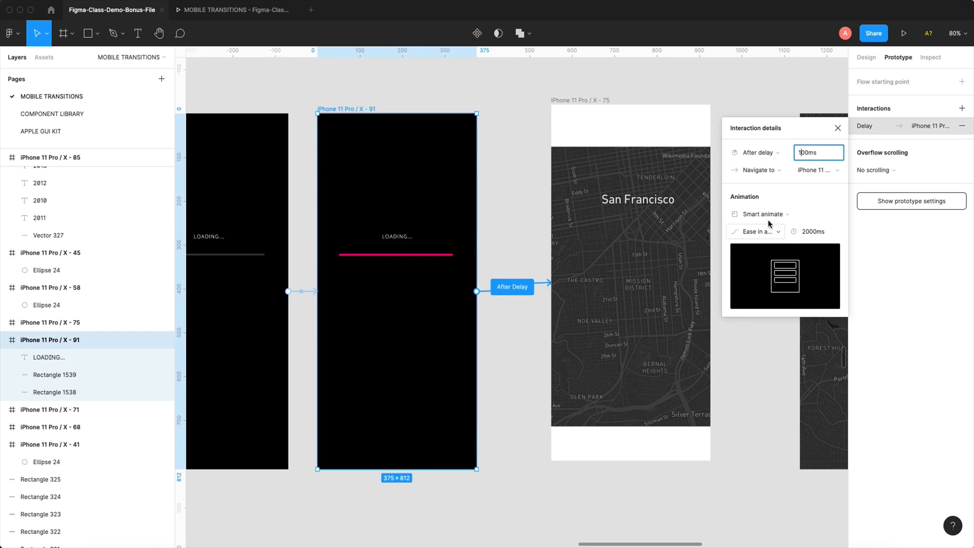
# - Preview the new loading-to-map flow and the finished example flow starting at iPhone 11 Pro / X - 68
pyautogui.click(223, 10)
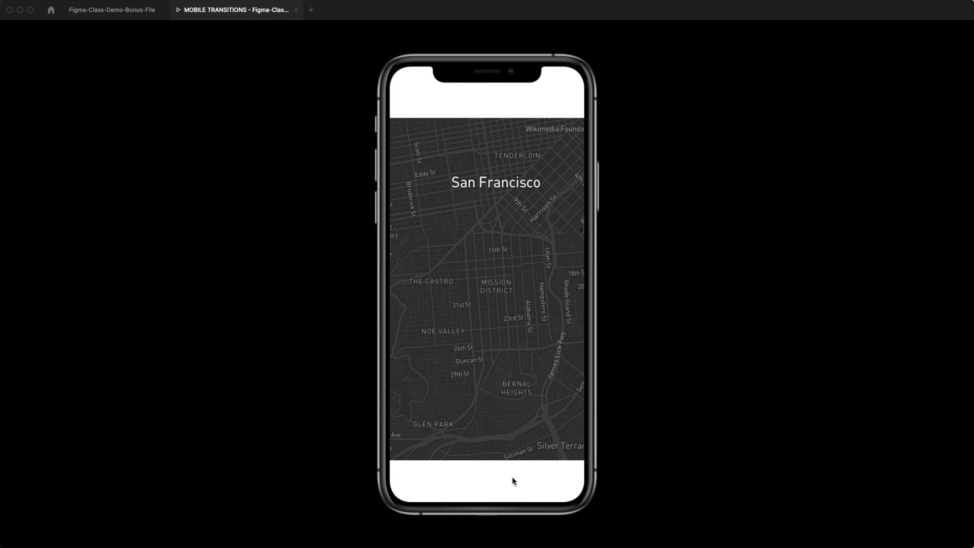
pyautogui.click(122, 13)
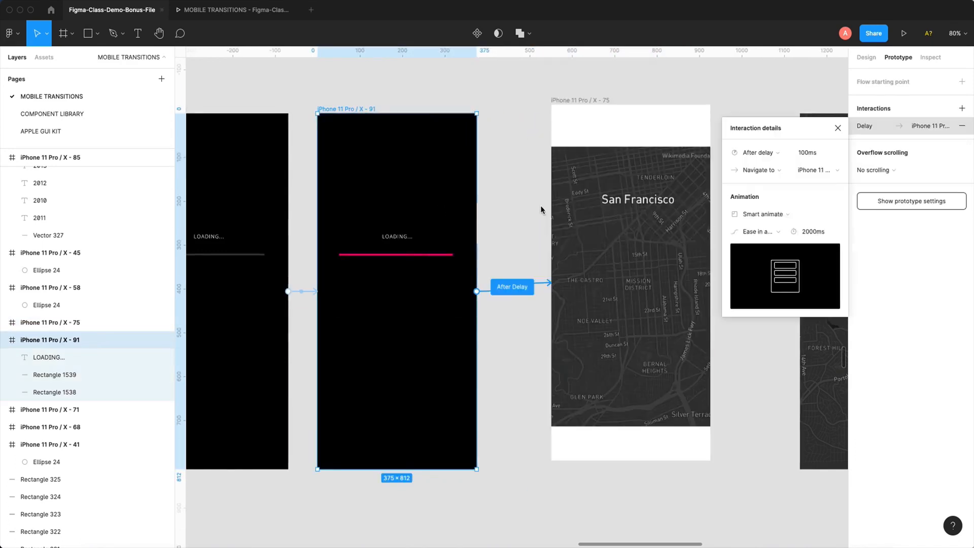
pyautogui.keyDown('ctrl'); pyautogui.scroll(-3, 471, 109); pyautogui.keyUp('ctrl')
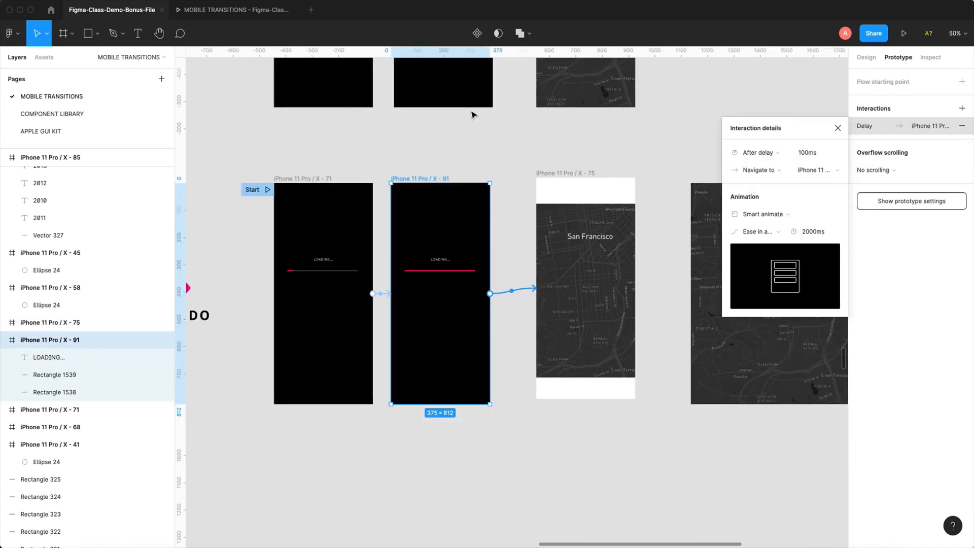
pyautogui.scroll(10, 642, 351)
pyautogui.moveTo(333, 445); pyautogui.dragTo(333, 144)
pyautogui.click(903, 33)
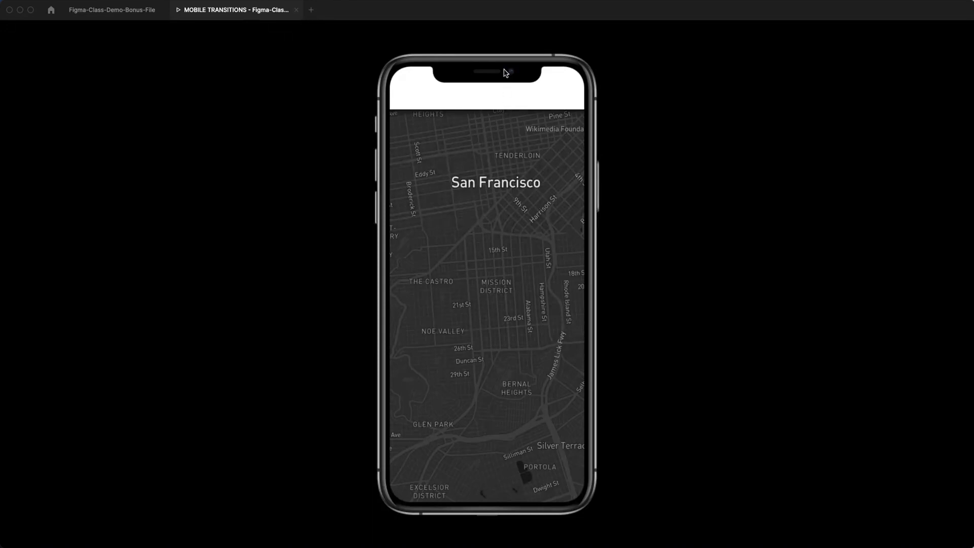
pyautogui.click(503, 94)
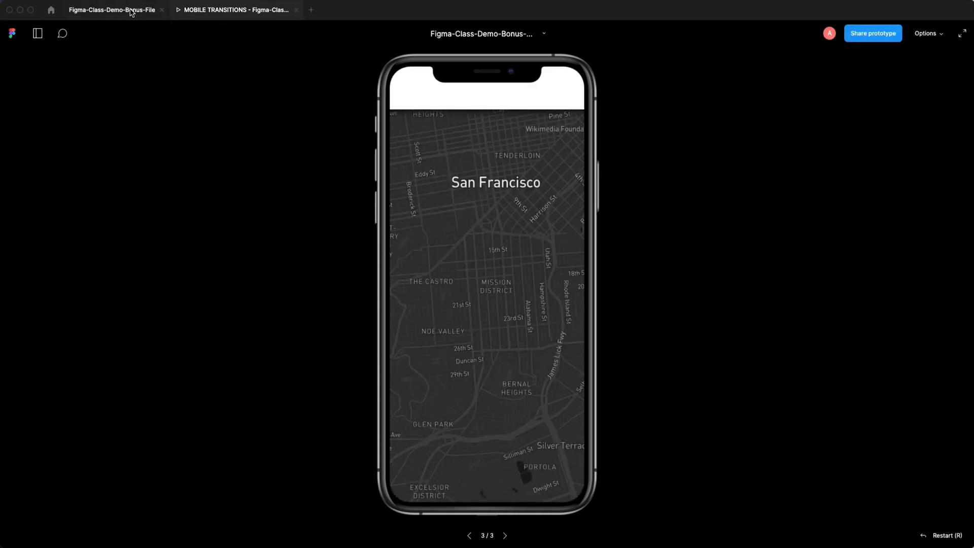
pyautogui.click(131, 12)
# - Replay the YOU DO flow from iPhone 11 Pro / X - 71 to compare its map transition with the example
pyautogui.scroll(-5, 390, 129)
pyautogui.scroll(3, 390, 129)
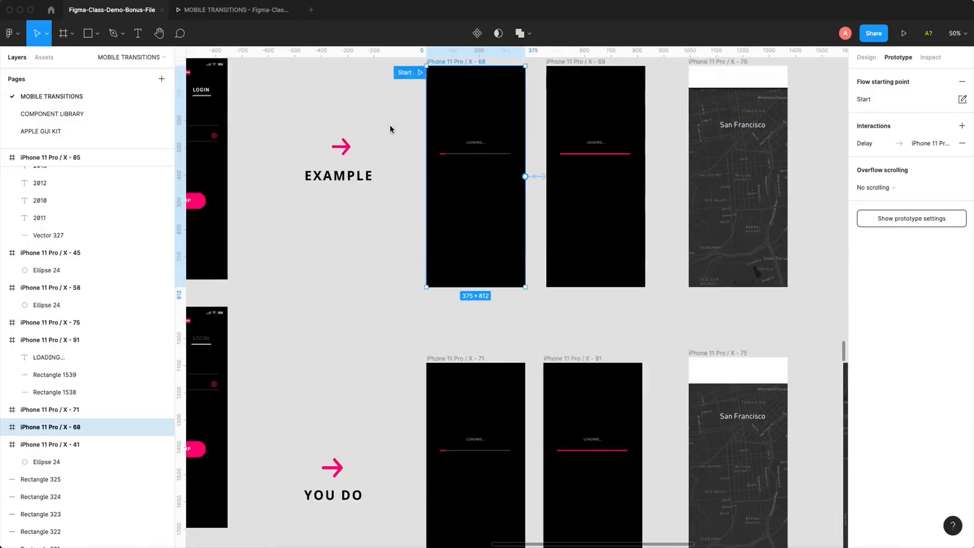
pyautogui.click(456, 358)
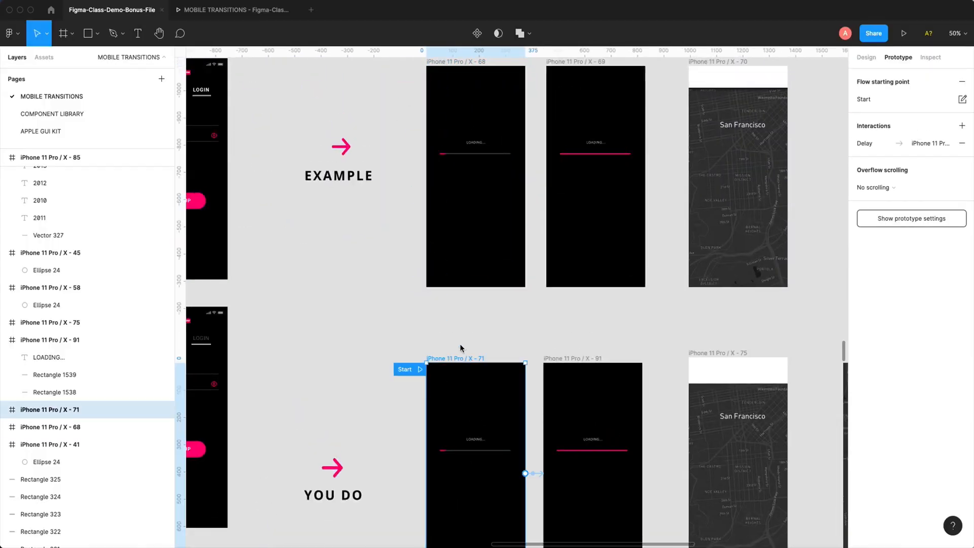
pyautogui.click(905, 34)
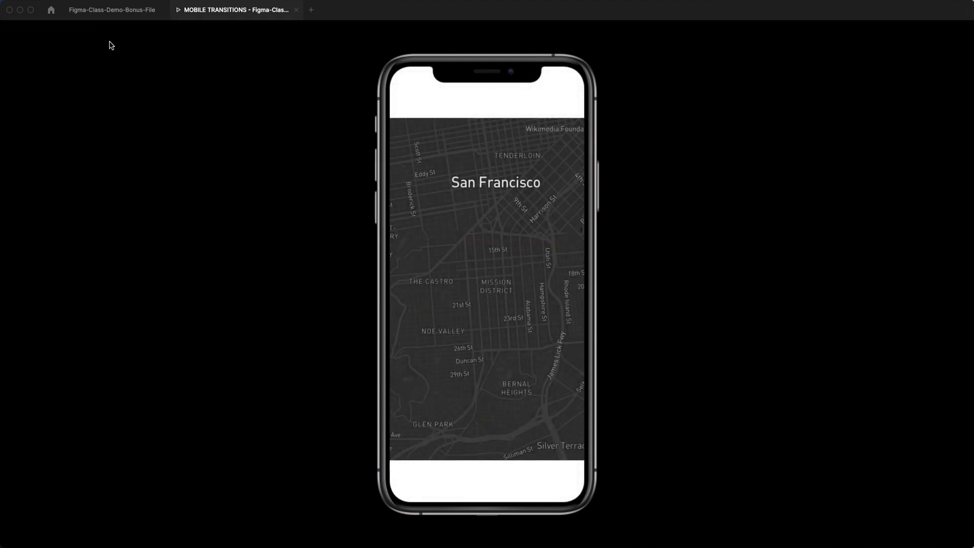
pyautogui.click(113, 11)
# - Review the interaction details of the After delay connection between iPhone 11 Pro / X - 91 and the map frame
pyautogui.moveTo(556, 258); pyautogui.dragTo(424, 178)
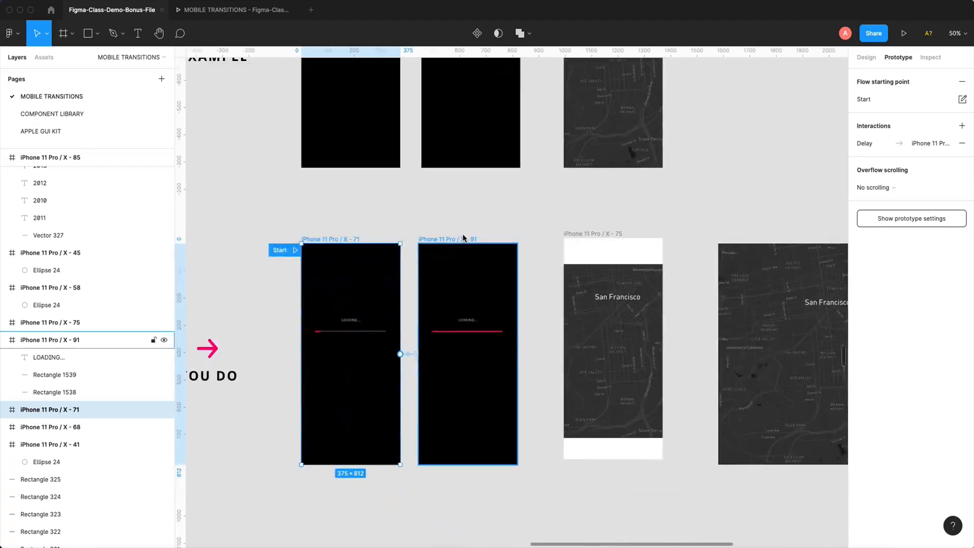
pyautogui.press('z')
pyautogui.moveTo(314, 176); pyautogui.dragTo(699, 475)
pyautogui.click(403, 138)
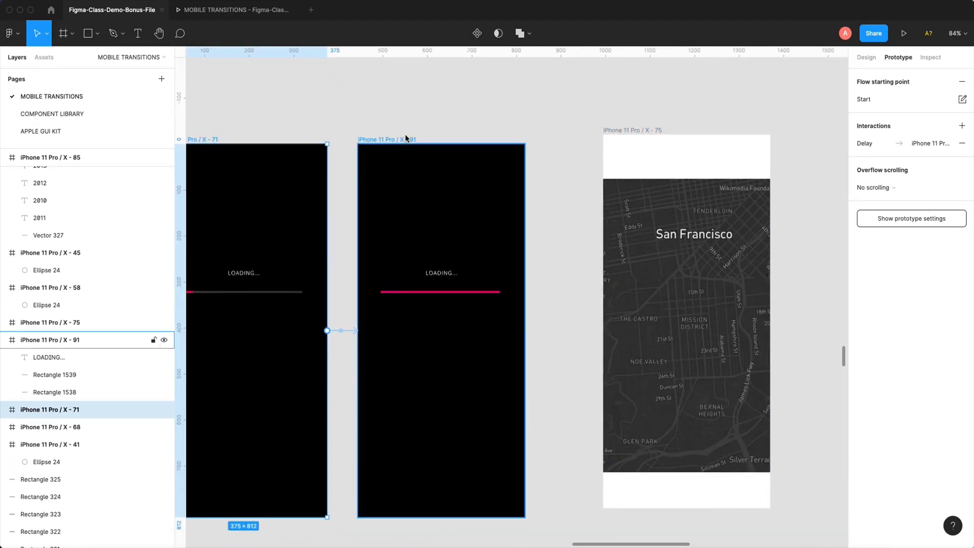
pyautogui.click(577, 326)
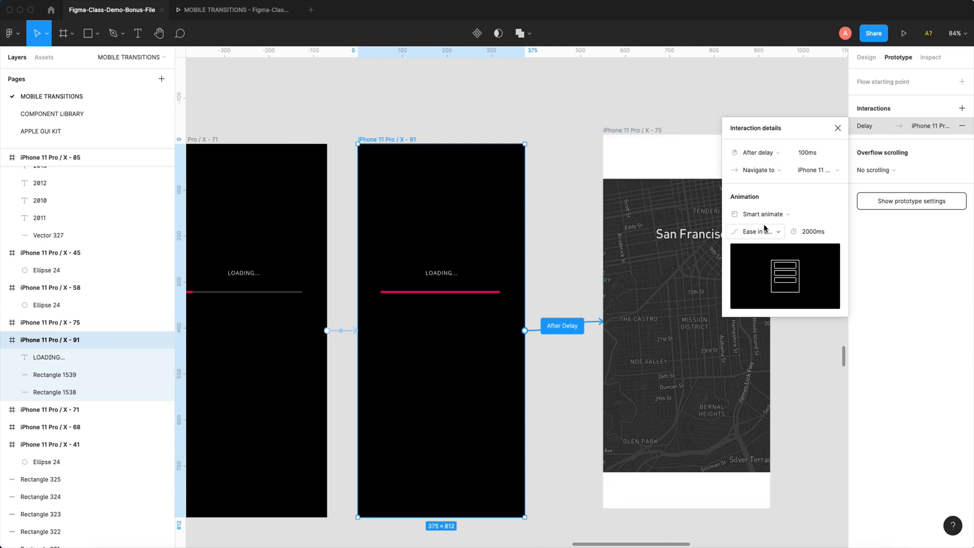
pyautogui.click(570, 138)
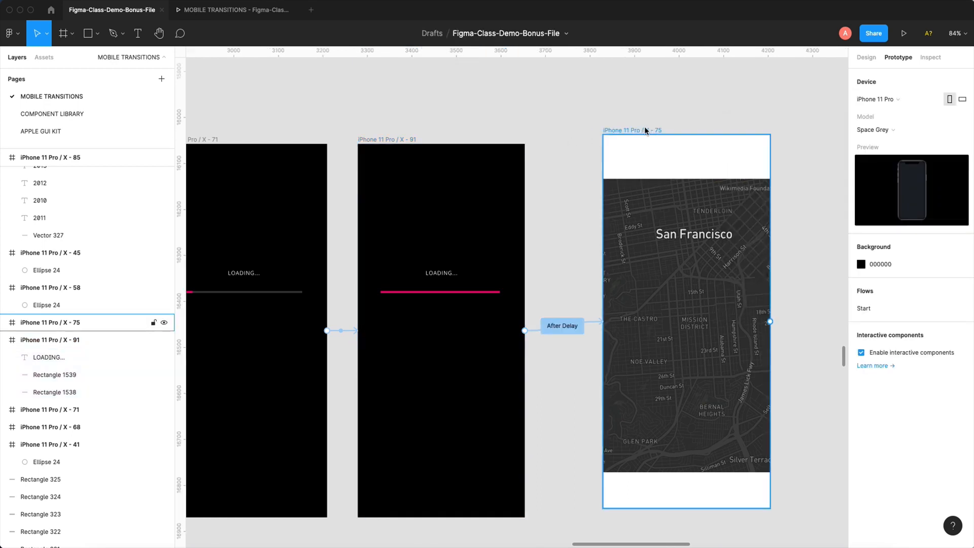
# - Copy the upper white rectangle (Rectangle 1544) from the map frame into iPhone 11 Pro / X - 91
pyautogui.click(645, 131)
pyautogui.hscroll(2, 614, 108)
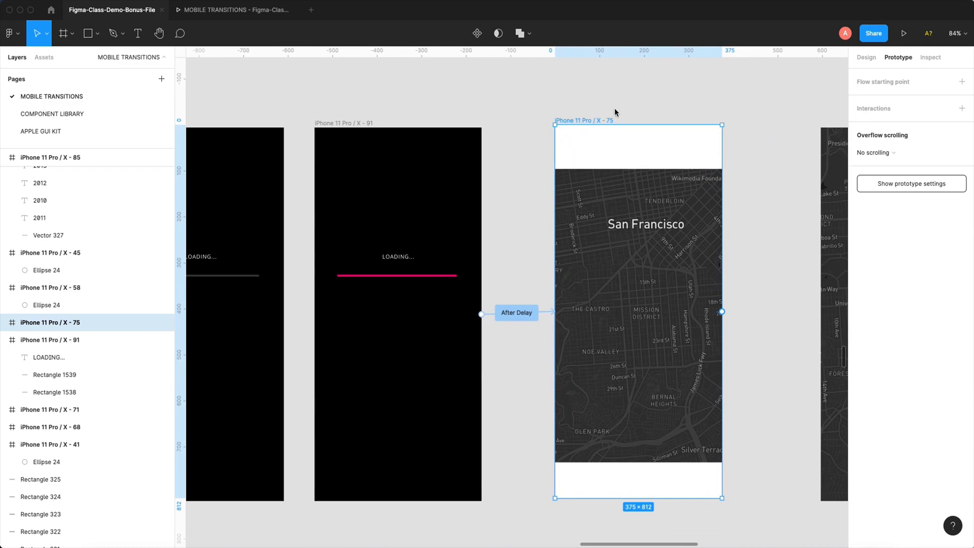
pyautogui.click(647, 150)
pyautogui.hscroll(2, 609, 132)
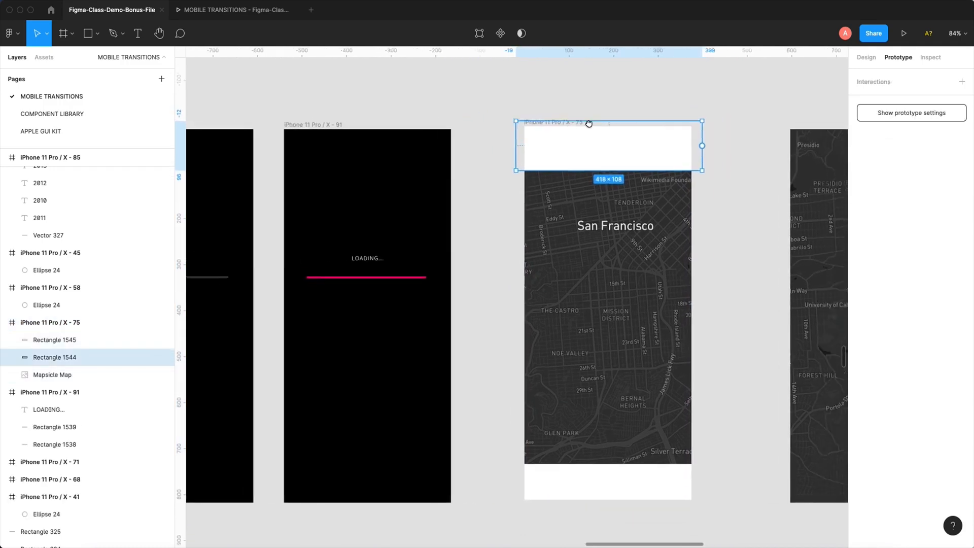
pyautogui.moveTo(588, 124); pyautogui.dragTo(690, 124)
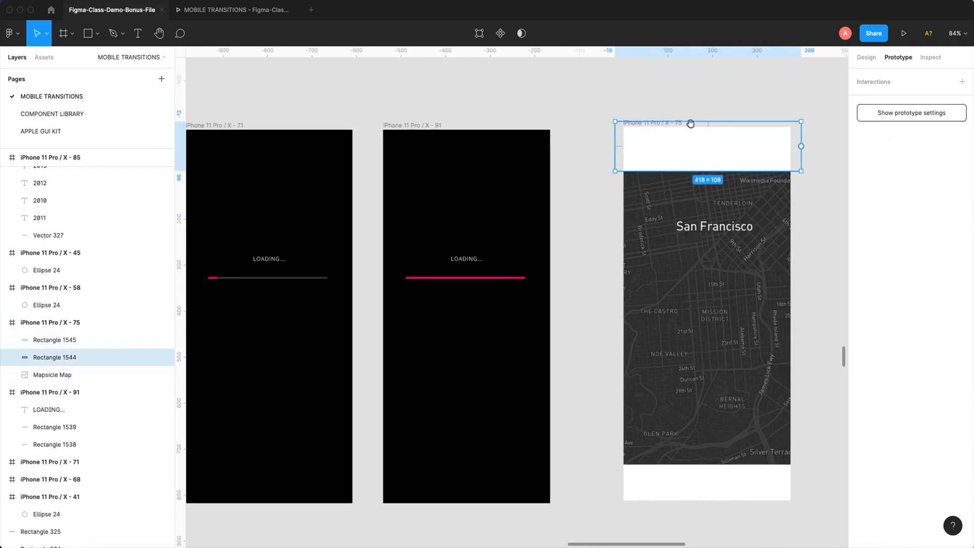
pyautogui.click(412, 126)
pyautogui.press('super+v')
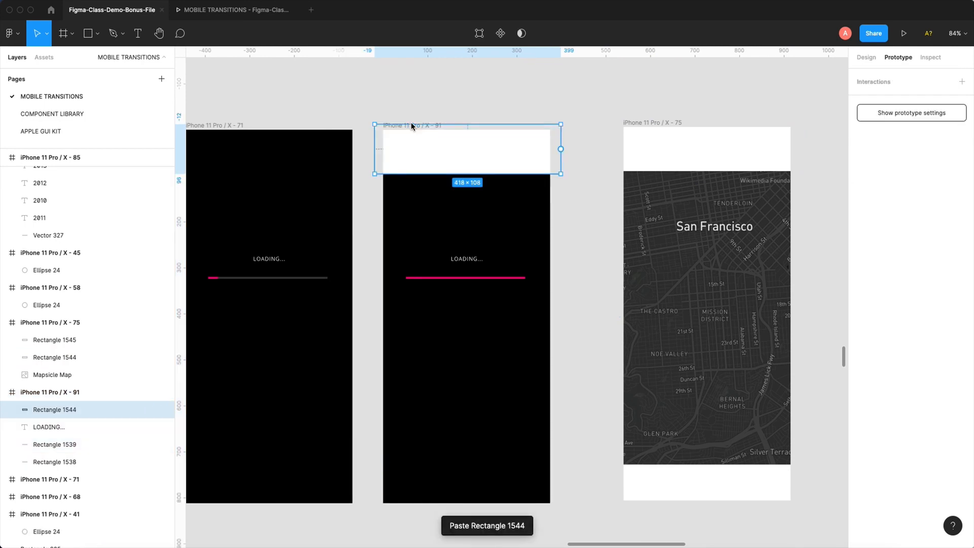
# - Copy the lower white rectangle (Rectangle 1545) from the map frame into iPhone 11 Pro / X - 91
pyautogui.scroll(-2, 570, 174)
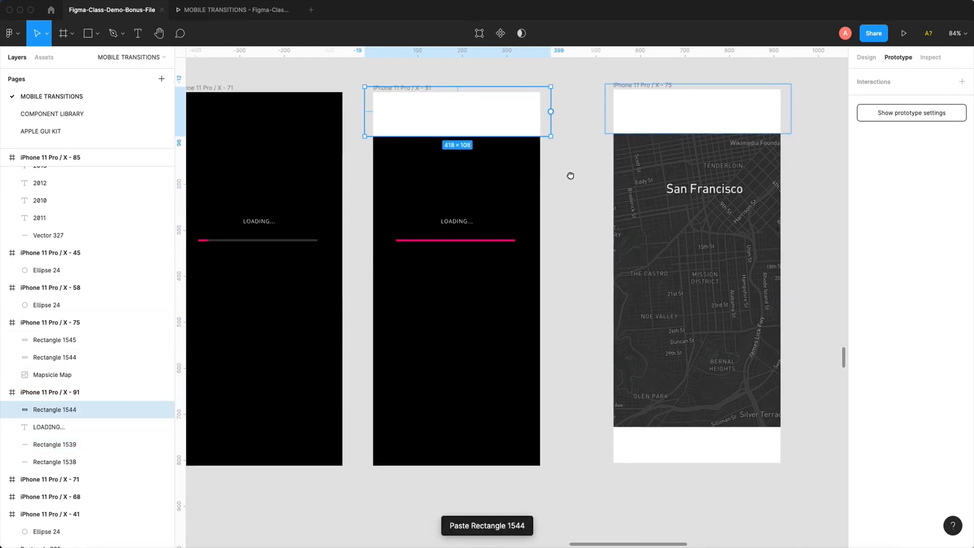
pyautogui.click(693, 450)
pyautogui.moveTo(582, 343); pyautogui.dragTo(609, 341)
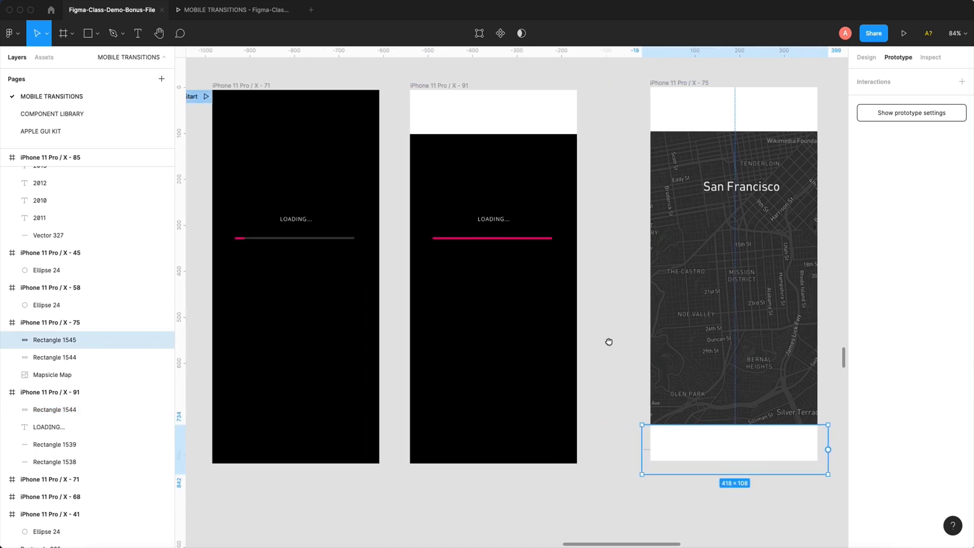
pyautogui.click(446, 84)
pyautogui.hotkey('ctrl', 'v')
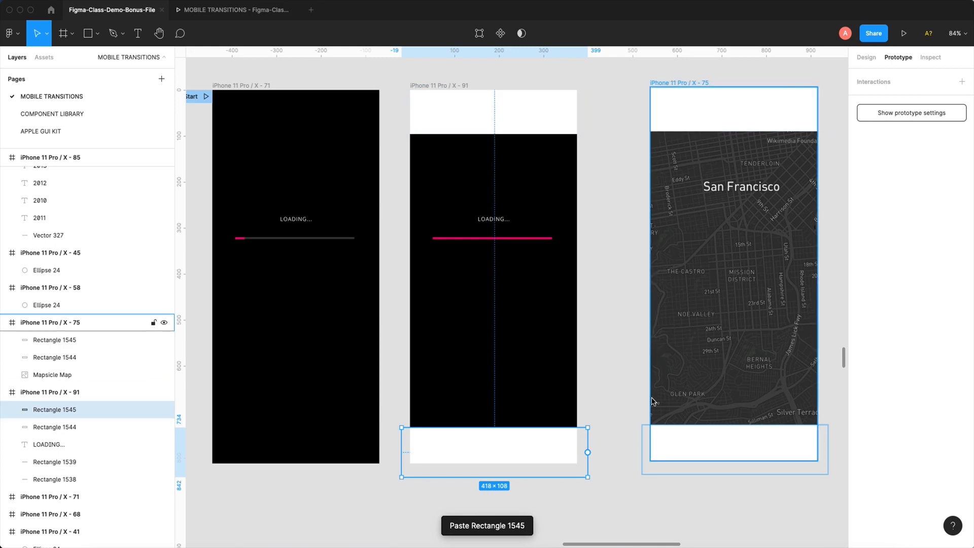
# - Delete the pasted Rectangle 1545 from iPhone 11 Pro / X - 91 and paste it into the frame again
pyautogui.click(717, 446)
pyautogui.click(537, 453)
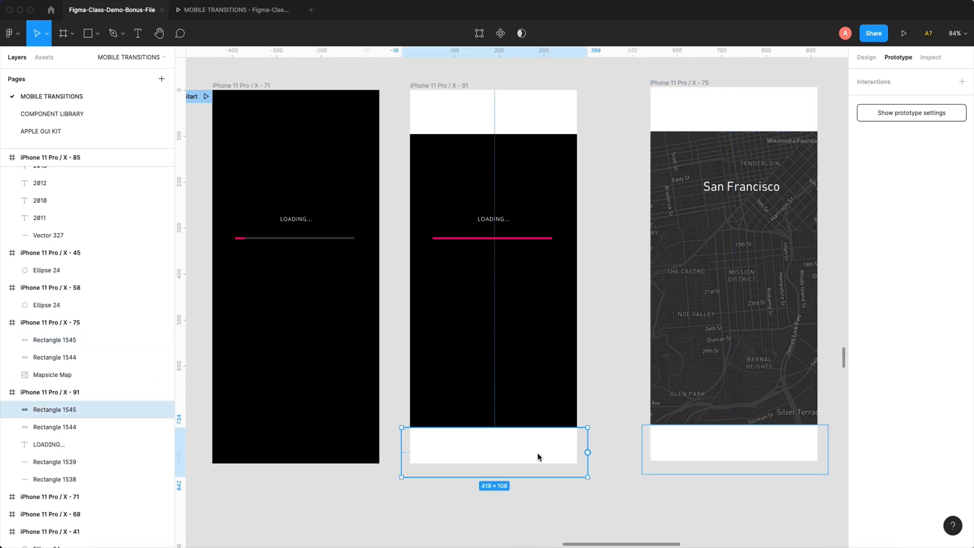
pyautogui.press('Delete')
pyautogui.click(450, 87)
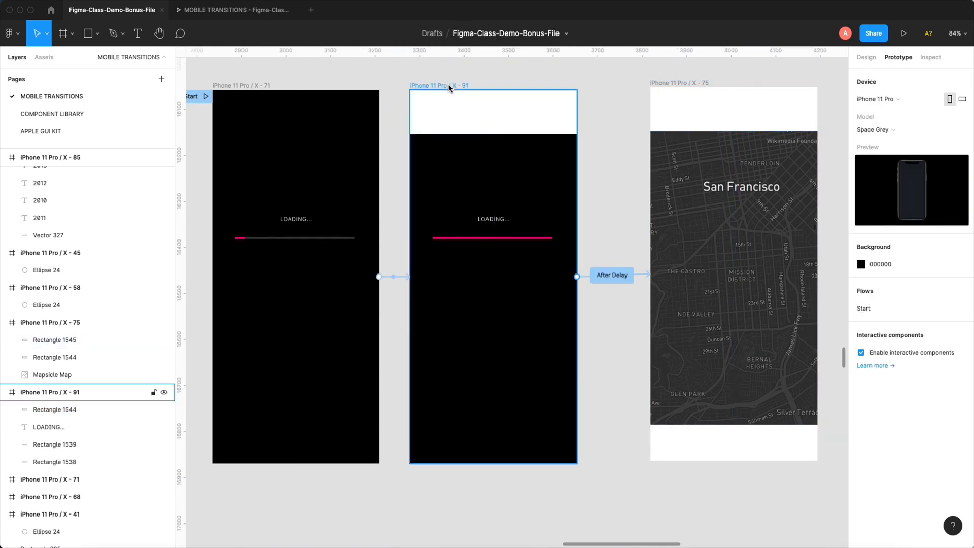
pyautogui.hotkey('ctrl', 'v')
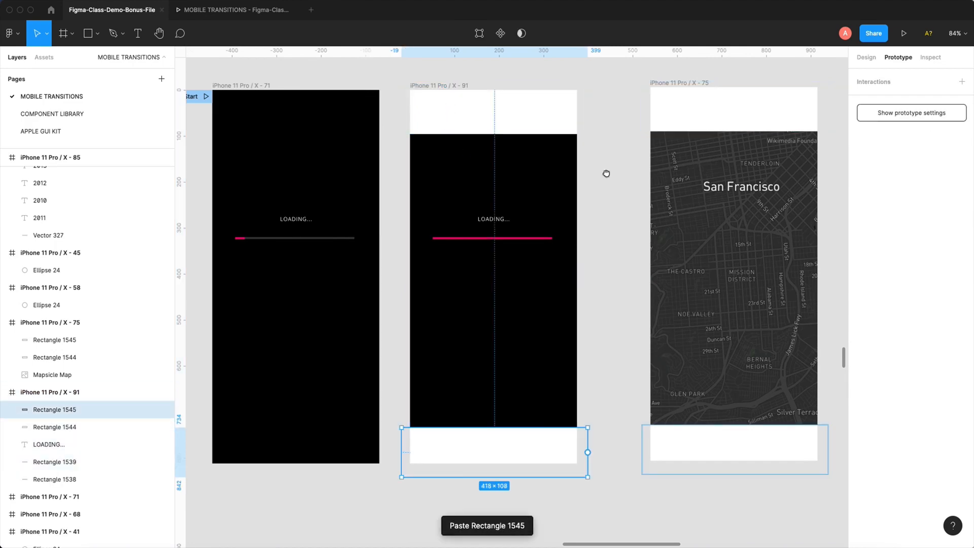
# - Nudge the upper white rectangle (Rectangle 1544) in iPhone 11 Pro / X - 91 upward by 120 px, clear of the frame
pyautogui.moveTo(606, 174); pyautogui.dragTo(580, 236)
pyautogui.click(468, 178)
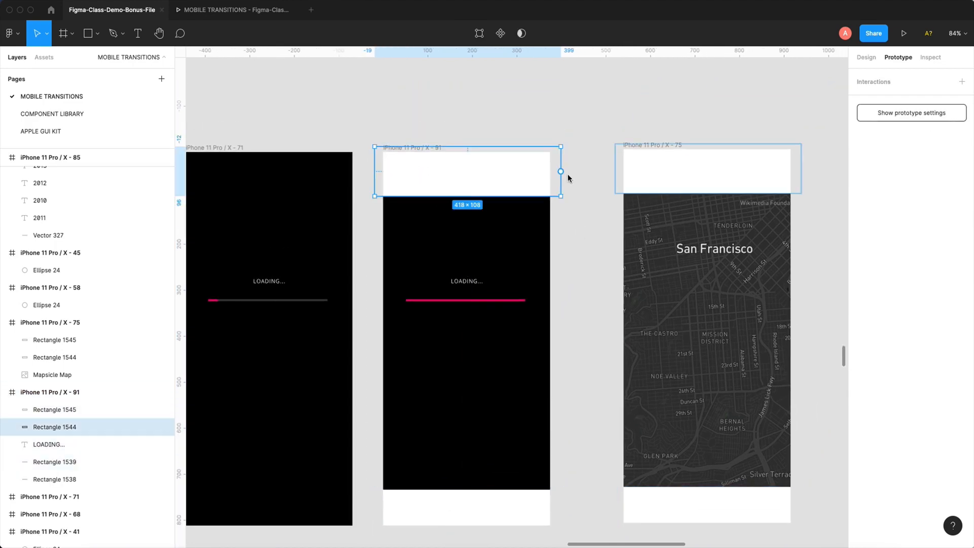
pyautogui.hscroll(-3, 539, 174)
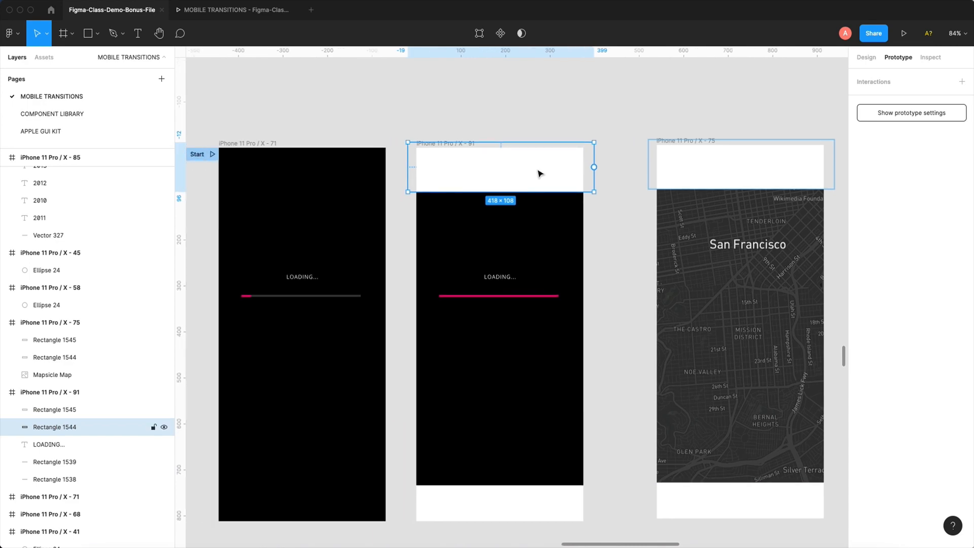
pyautogui.hotkey('shift', 'Up')
pyautogui.hotkey('shift', 'Up')
pyautogui.hotkey('shift', 'Up')
pyautogui.hotkey('shift', 'Up')
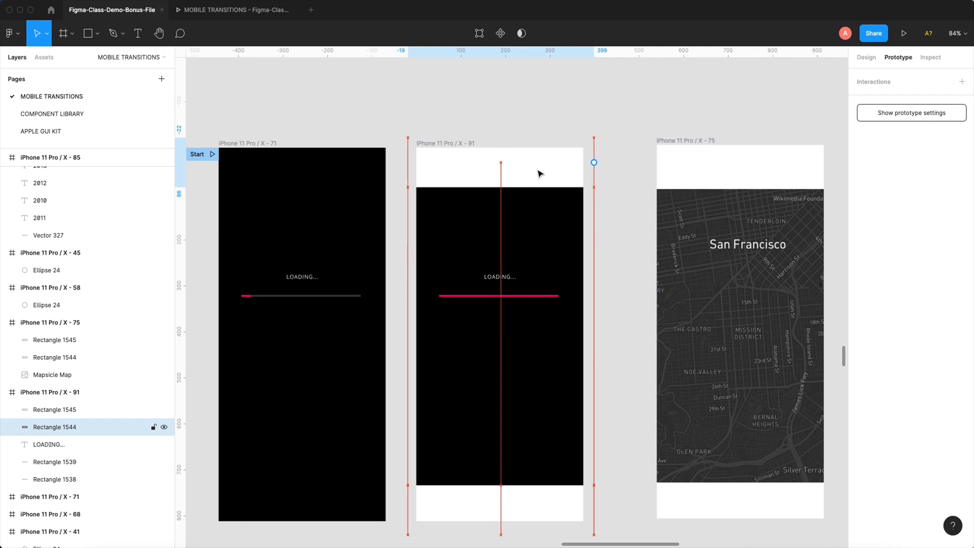
pyautogui.hotkey('shift', 'Up')
pyautogui.hotkey('shift', 'Up')
pyautogui.hotkey('shift', 'Up')
pyautogui.hotkey('shift', 'Up')
pyautogui.hotkey('shift', 'Up')
pyautogui.hotkey('shift', 'Up')
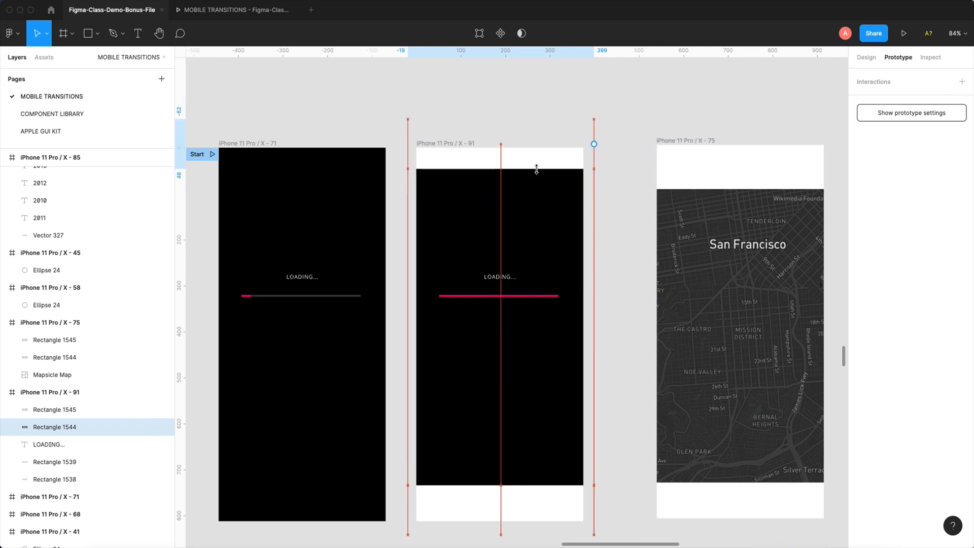
pyautogui.hotkey('shift', 'Up')
pyautogui.hotkey('shift', 'Up')
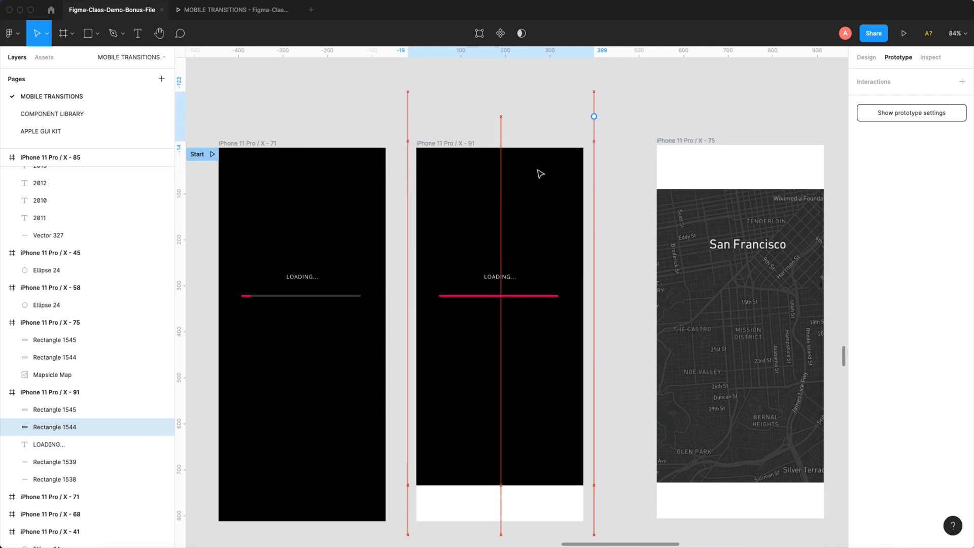
pyautogui.click(598, 158)
pyautogui.click(509, 104)
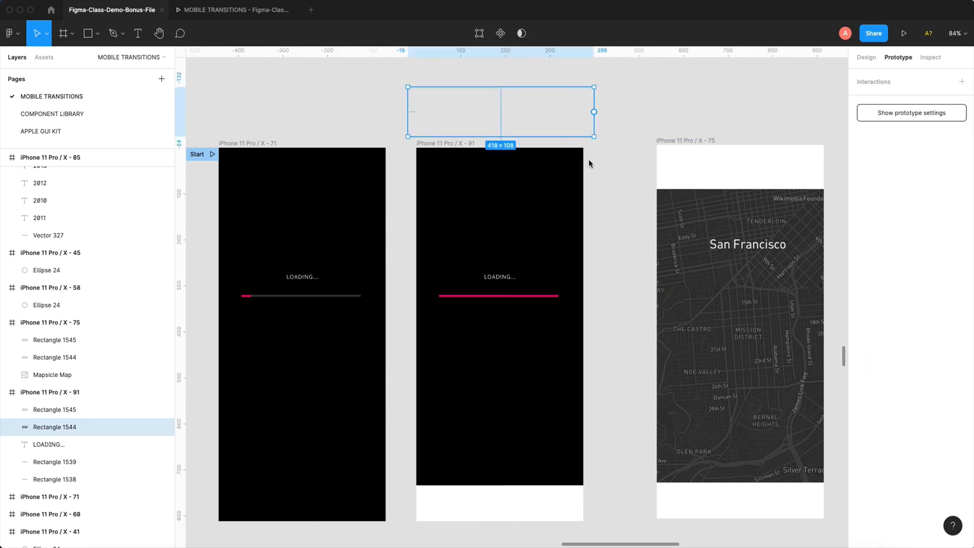
pyautogui.moveTo(589, 159); pyautogui.dragTo(512, 103)
# - Nudge the lower white rectangle (Rectangle 1545) in iPhone 11 Pro / X - 91 downward by 100 px, clear of the frame
pyautogui.scroll(-3, 547, 368)
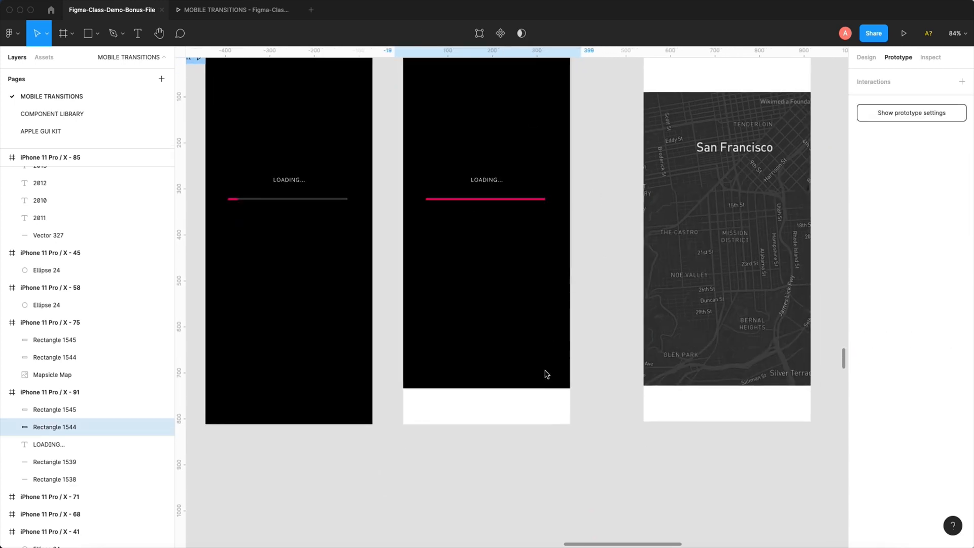
pyautogui.click(528, 405)
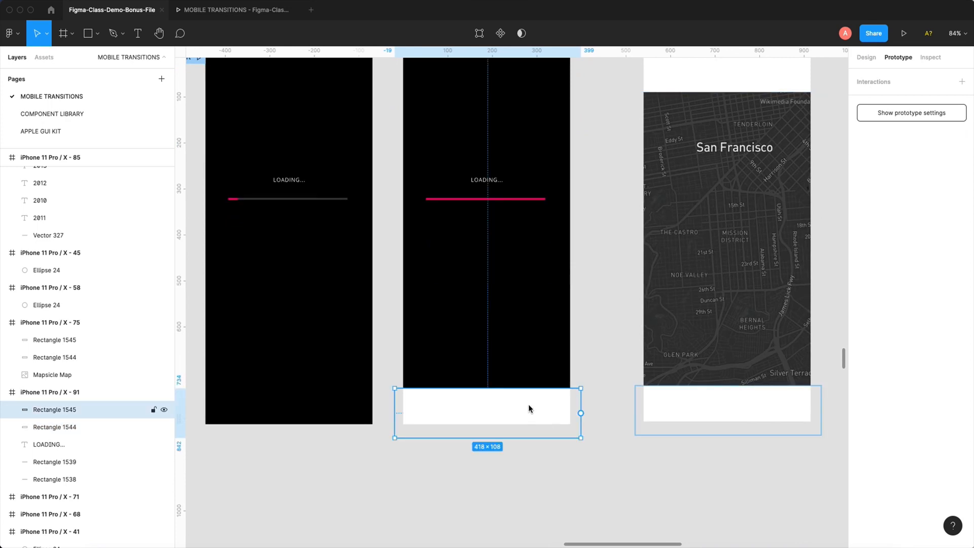
pyautogui.hotkey('shift', 'Down')
pyautogui.hotkey('shift', 'Down')
pyautogui.hotkey('shift', 'Down')
pyautogui.hotkey('shift', 'Down')
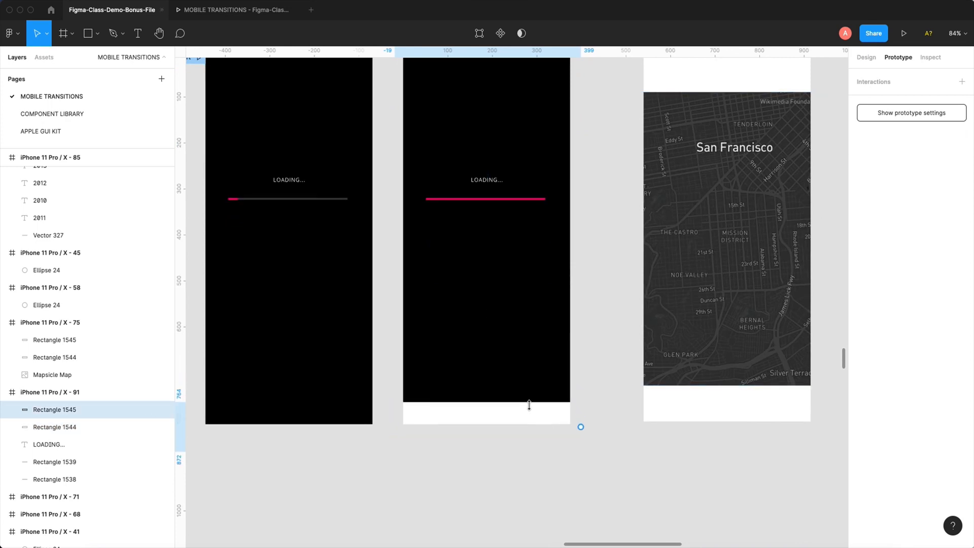
pyautogui.hotkey('shift', 'Down')
pyautogui.hotkey('shift', 'Down')
pyautogui.hotkey('shift', 'Down')
pyautogui.hotkey('shift', 'Down')
pyautogui.hotkey('shift', 'Down')
pyautogui.hotkey('shift', 'Down')
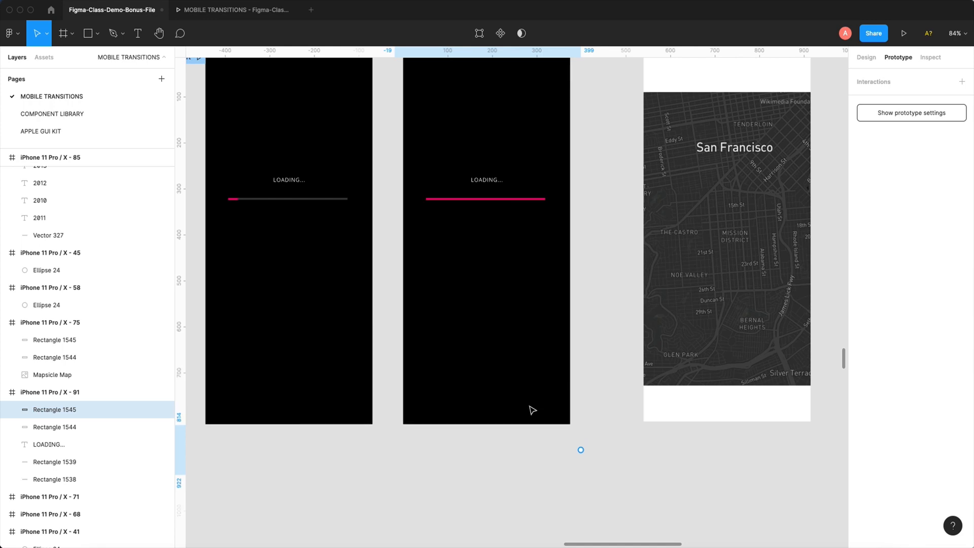
pyautogui.moveTo(598, 386); pyautogui.dragTo(568, 446)
pyautogui.scroll(2, 568, 446)
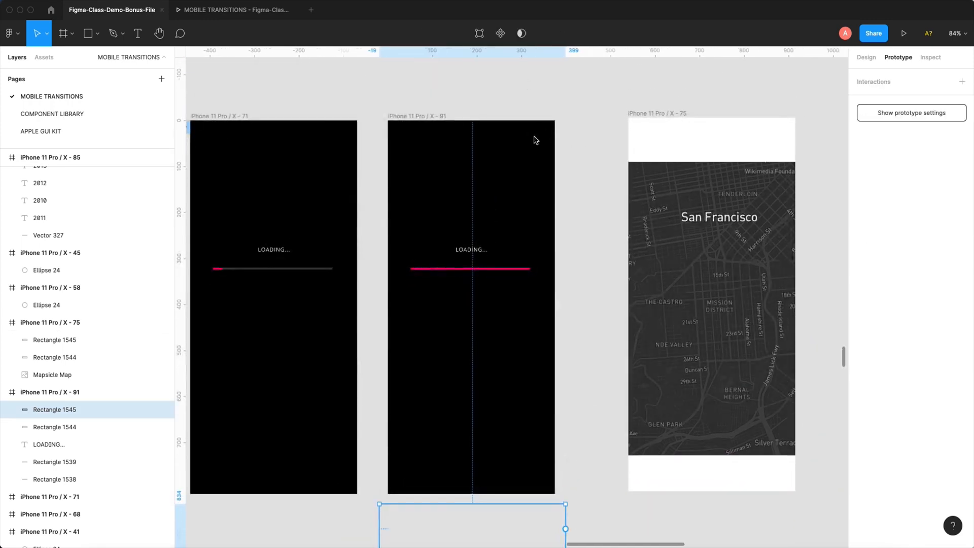
pyautogui.moveTo(584, 137); pyautogui.dragTo(460, 85)
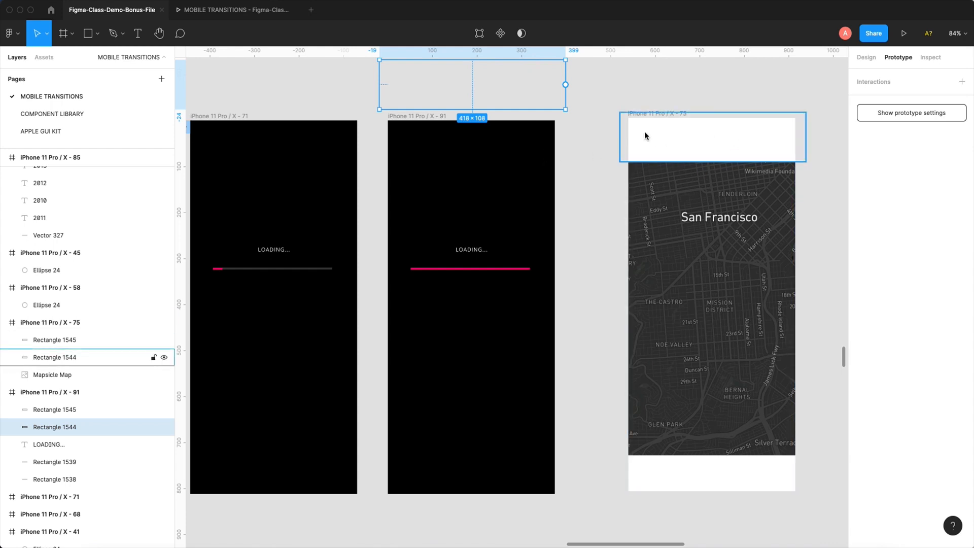
# - Preview the loading-to-map prototype starting from iPhone 11 Pro / X - 71, and return to the design file
pyautogui.click(404, 111)
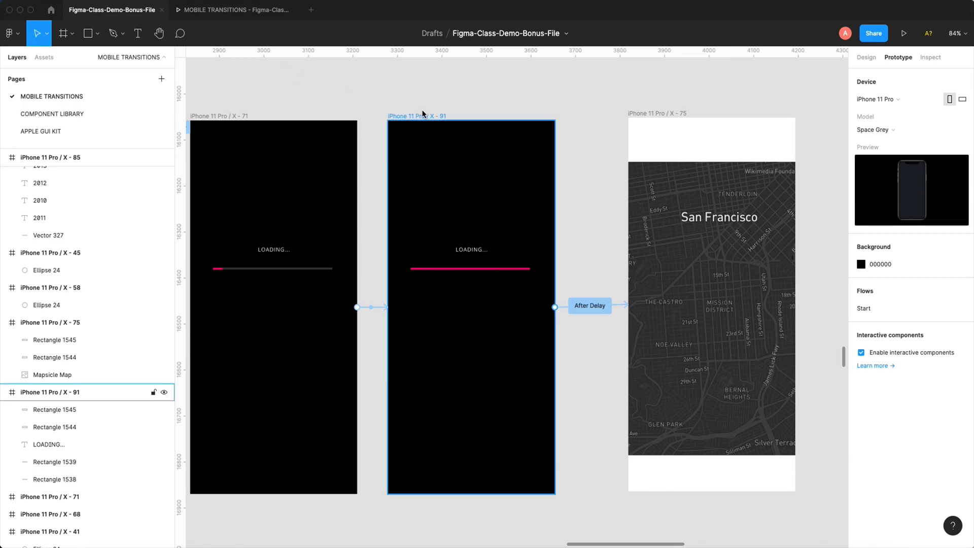
pyautogui.moveTo(369, 94); pyautogui.dragTo(461, 93)
pyautogui.click(326, 117)
pyautogui.click(904, 33)
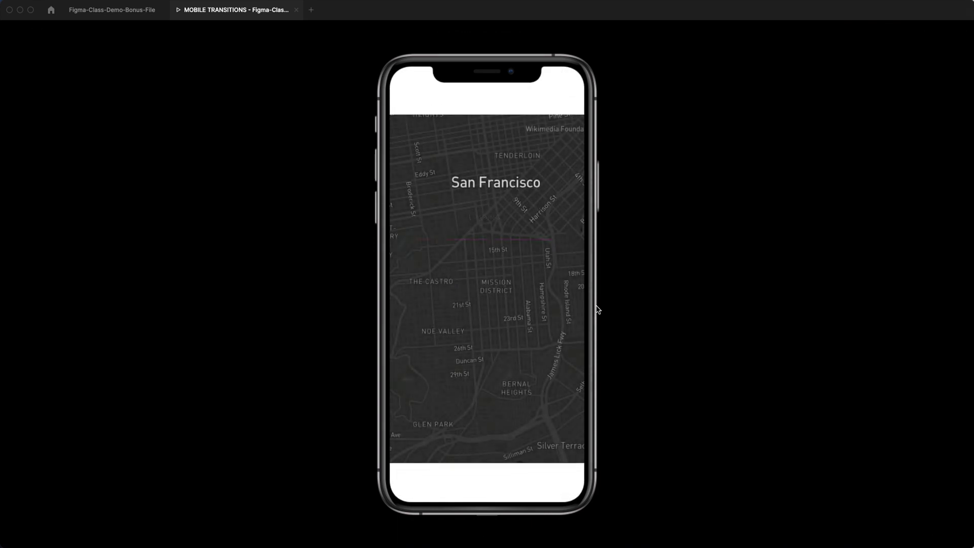
pyautogui.click(492, 149)
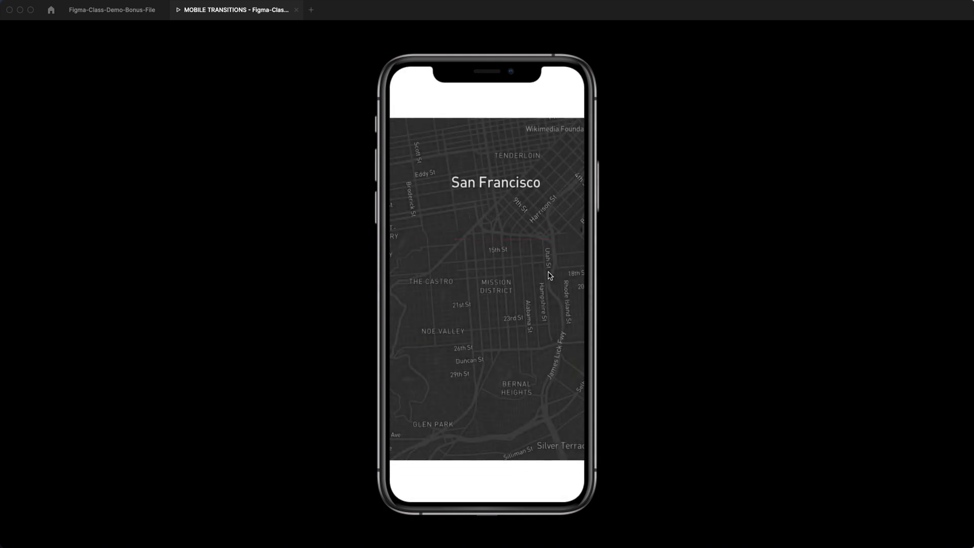
pyautogui.click(123, 15)
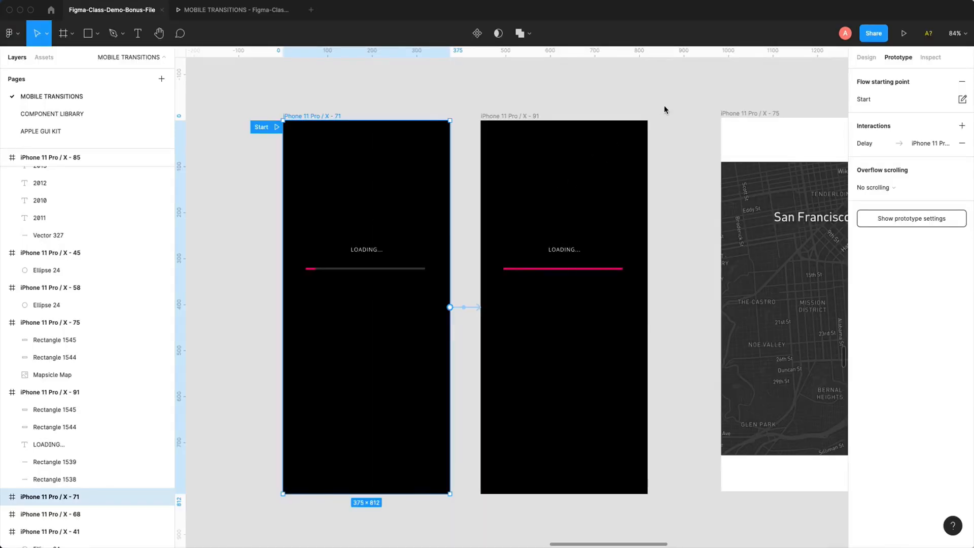
# - Move the flow starting point from iPhone 11 Pro / X - 71 to iPhone 11 Pro / X - 45 in the hover example
pyautogui.press('super+minus')
pyautogui.press('super+minus')
pyautogui.moveTo(515, 324); pyautogui.dragTo(665, 187)
pyautogui.moveTo(643, 252); pyautogui.dragTo(659, 214)
pyautogui.moveTo(678, 177); pyautogui.dragTo(703, 211)
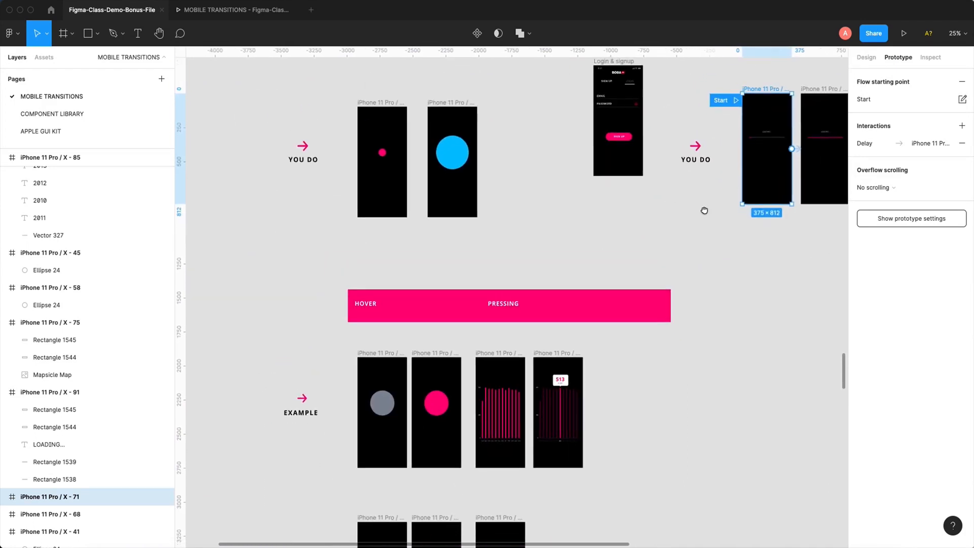
pyautogui.moveTo(721, 100); pyautogui.dragTo(332, 374)
pyautogui.moveTo(359, 346); pyautogui.dragTo(363, 246)
# - Preview the hover example from iPhone 11 Pro / X - 45 by testing its circle, and return to the design file
pyautogui.press('z')
pyautogui.moveTo(328, 196); pyautogui.dragTo(519, 399)
pyautogui.click(409, 193)
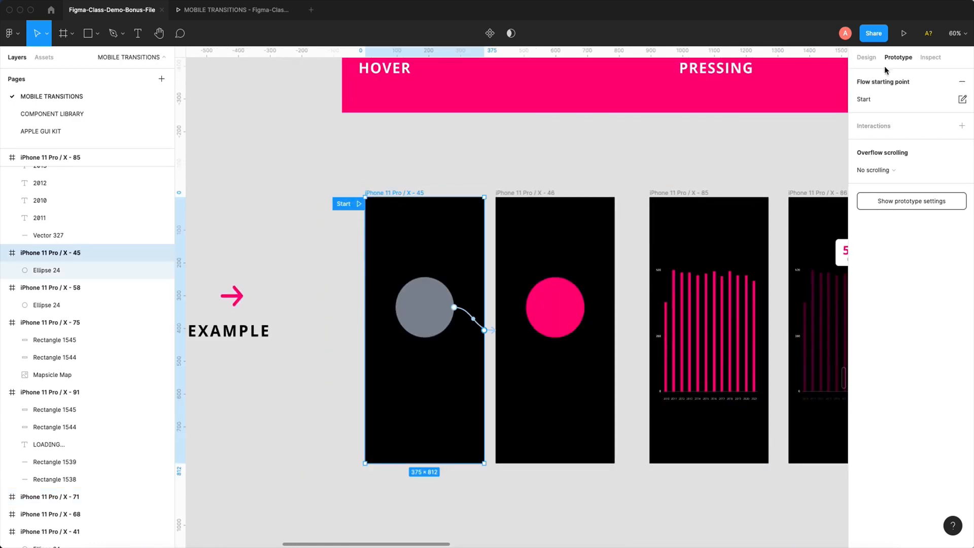
pyautogui.click(904, 33)
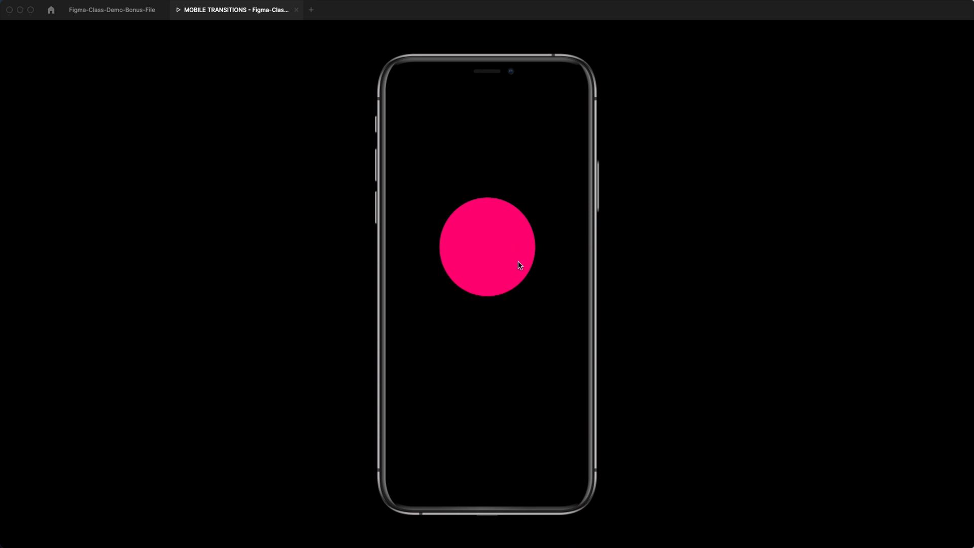
pyautogui.click(112, 10)
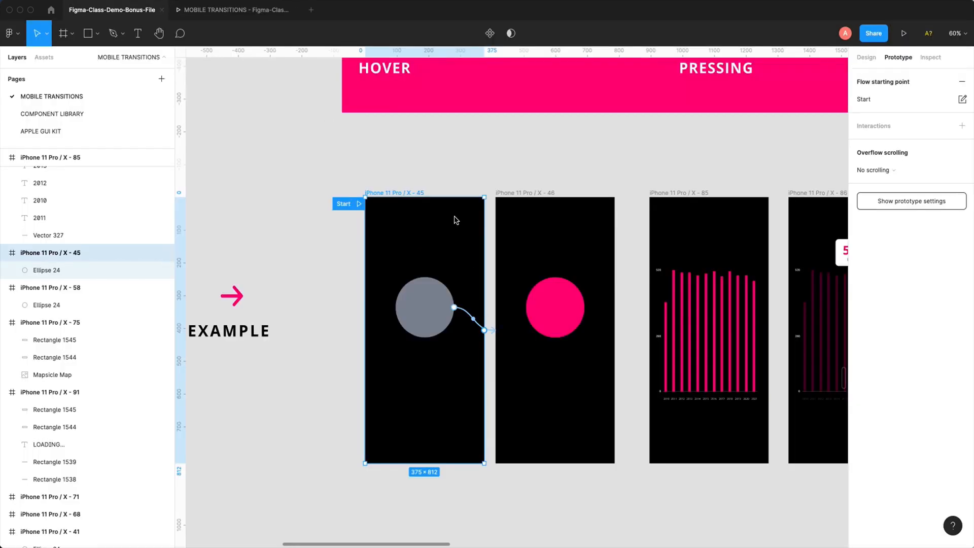
# - Move the flow starting point from iPhone 11 Pro / X - 45 to the bar chart frame iPhone 11 Pro / X - 85
pyautogui.scroll(-5, 455, 219)
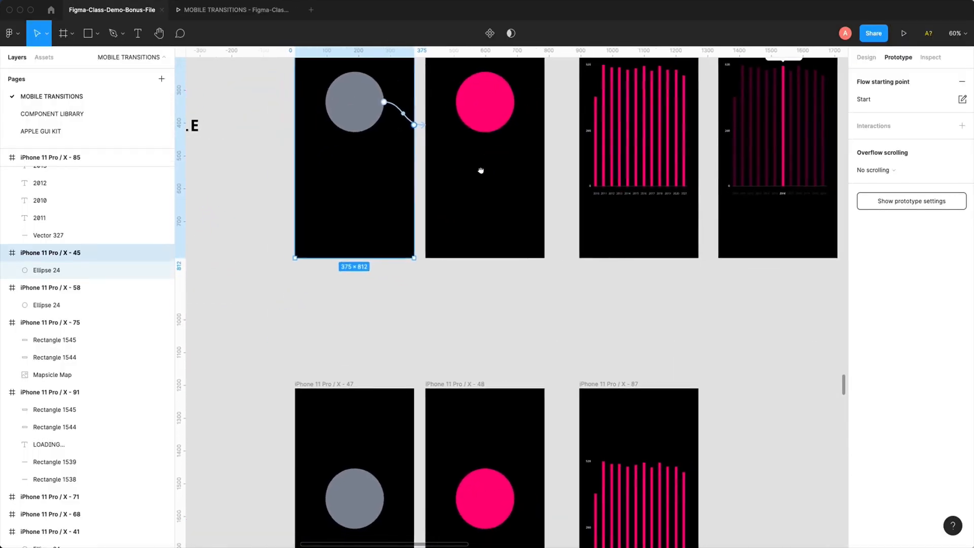
pyautogui.moveTo(481, 171); pyautogui.dragTo(416, 268)
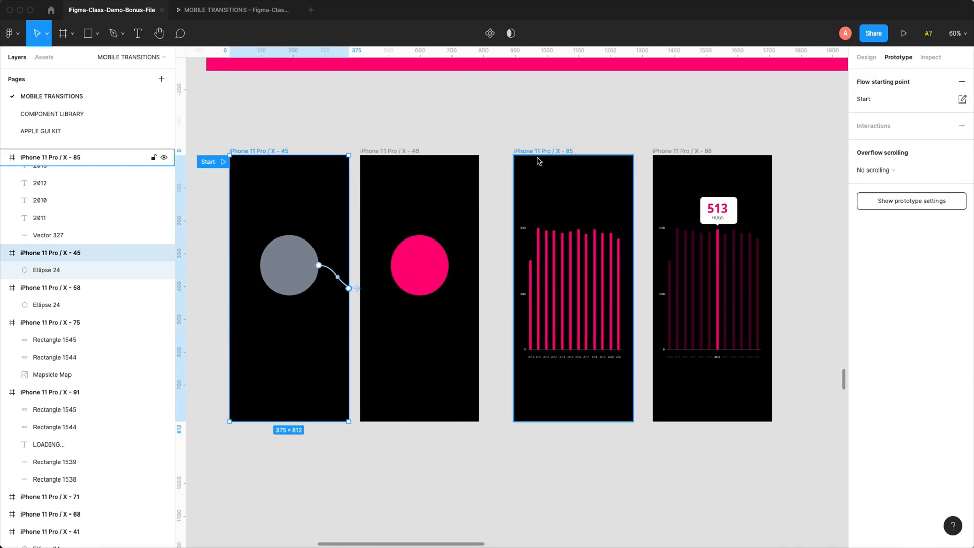
pyautogui.moveTo(540, 153); pyautogui.dragTo(614, 141)
pyautogui.moveTo(220, 162); pyautogui.dragTo(430, 169)
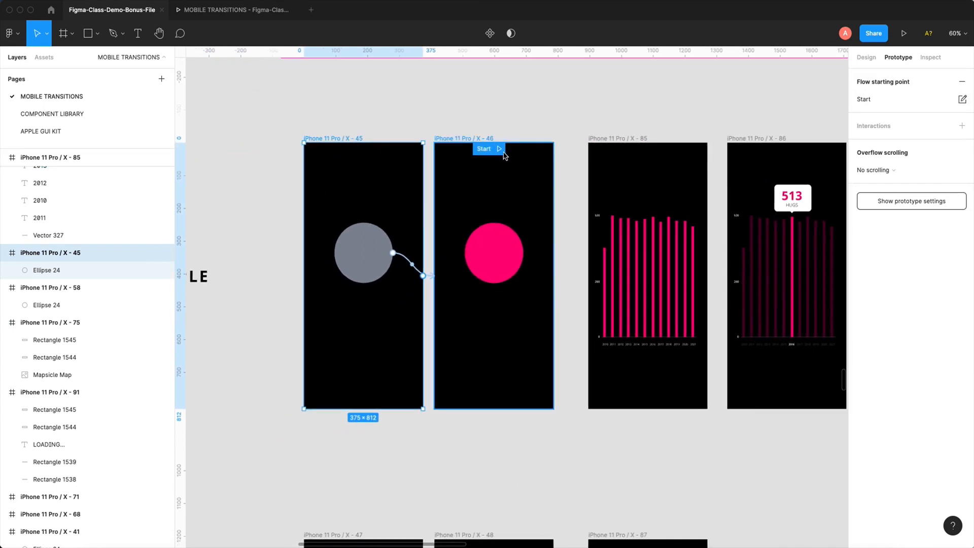
pyautogui.moveTo(504, 153); pyautogui.dragTo(512, 123)
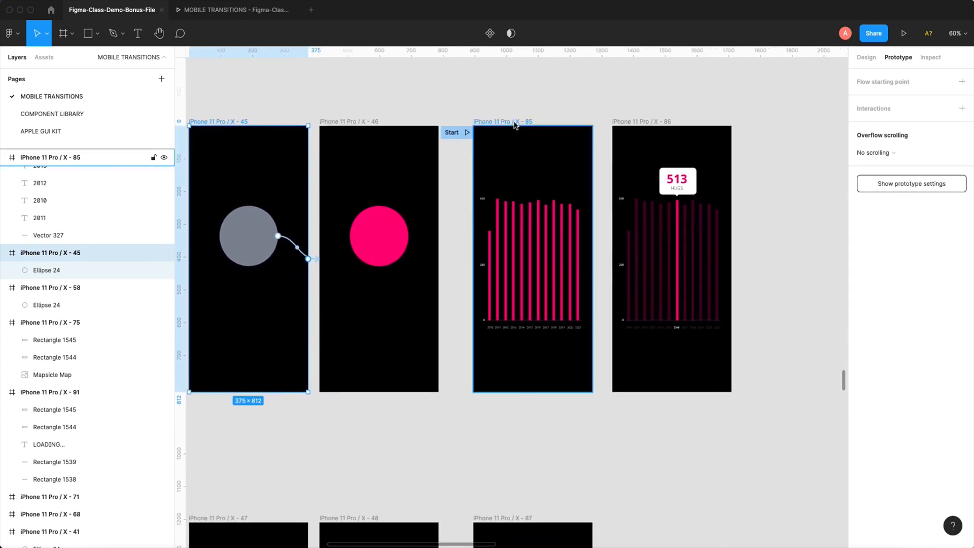
# - Preview the While pressing example from iPhone 11 Pro / X - 85 by repeatedly pressing the 2016 bar, and return to the design file
pyautogui.click(514, 125)
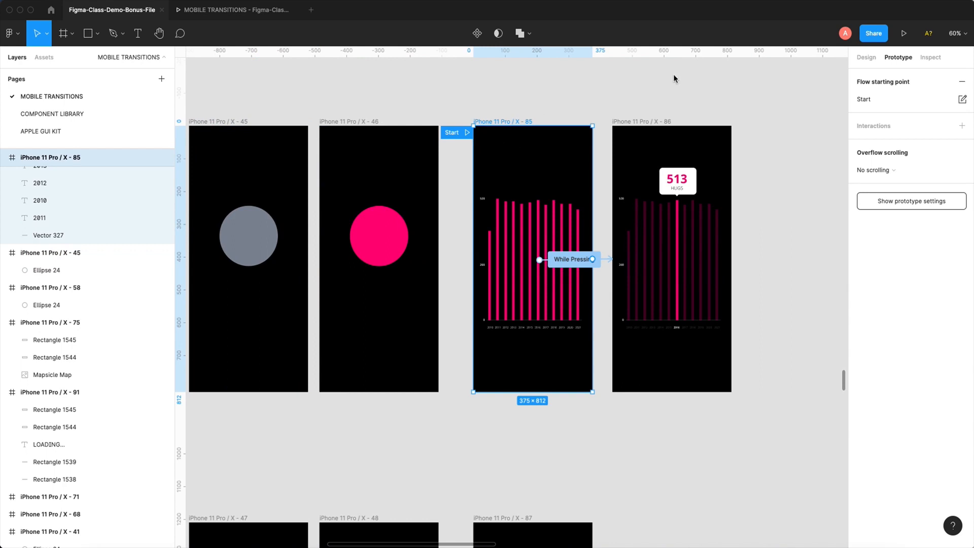
pyautogui.click(904, 36)
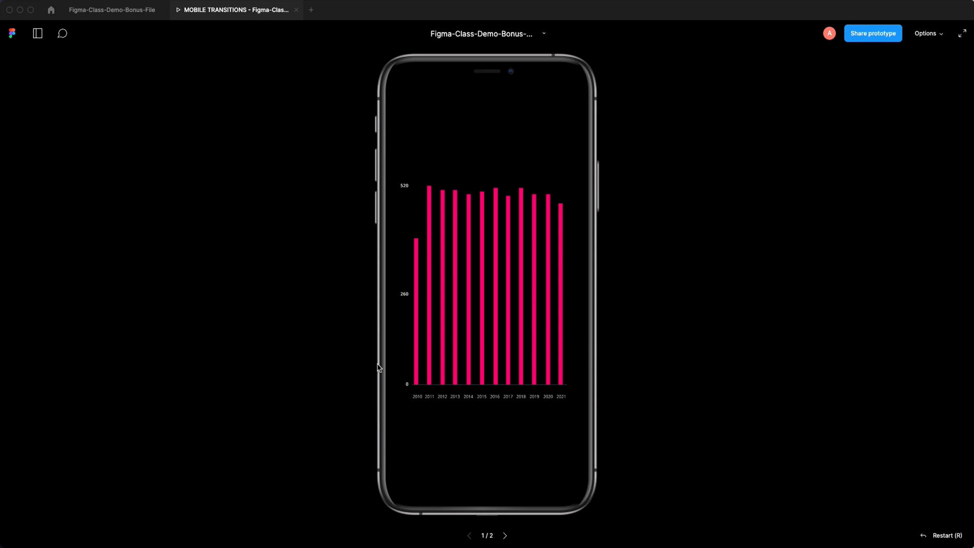
pyautogui.click(496, 305)
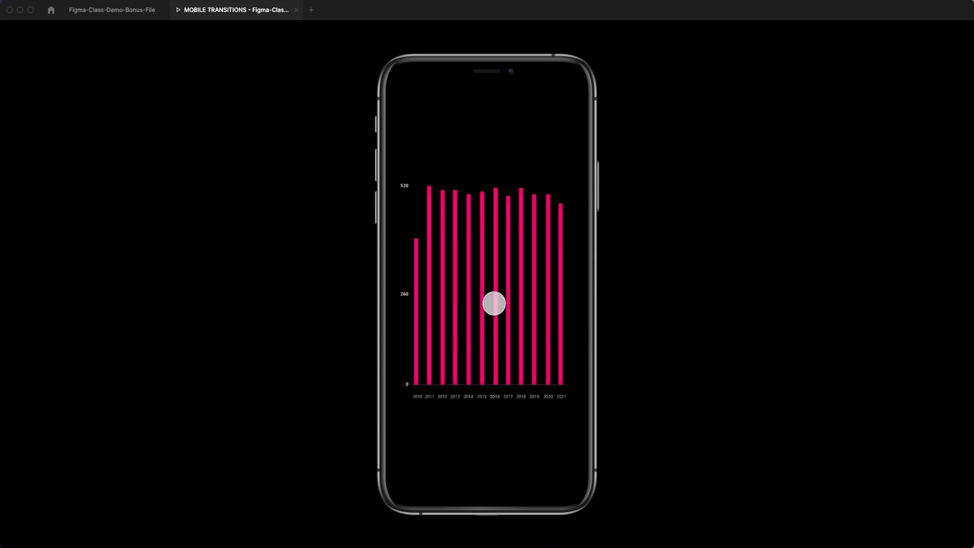
pyautogui.click(494, 303)
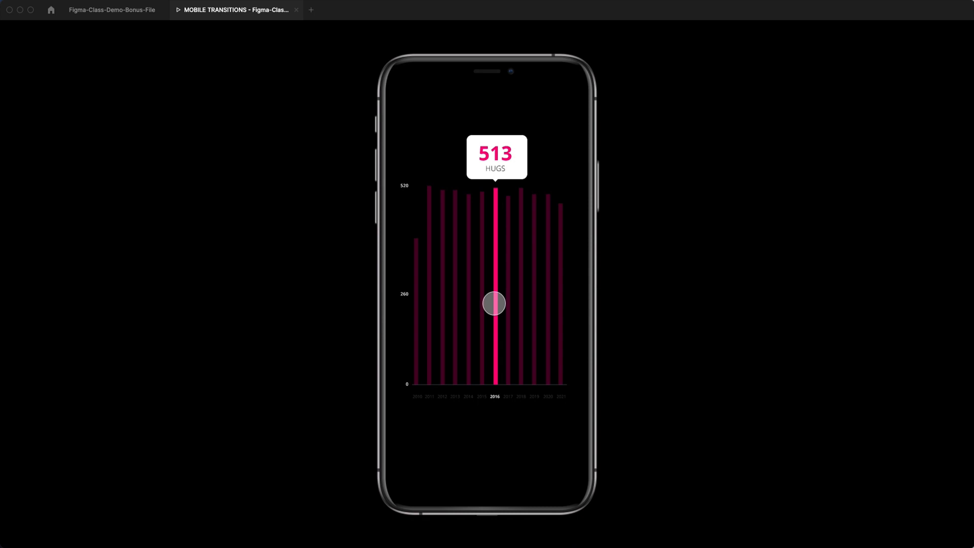
pyautogui.click(494, 304)
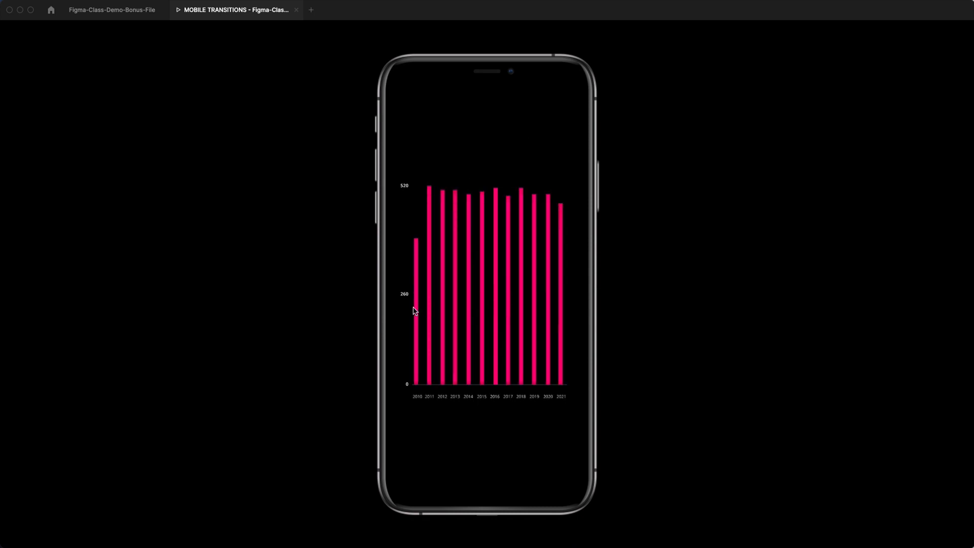
pyautogui.click(497, 323)
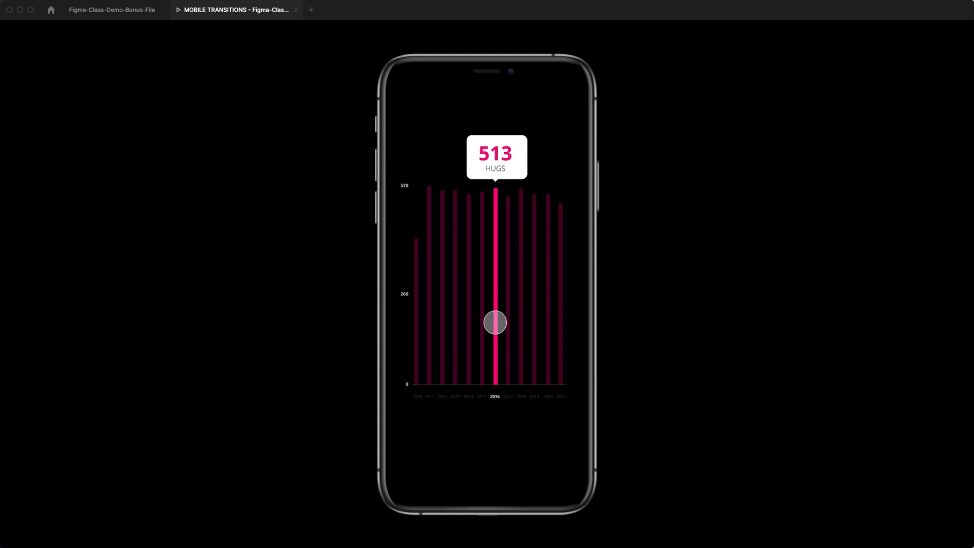
pyautogui.click(495, 323)
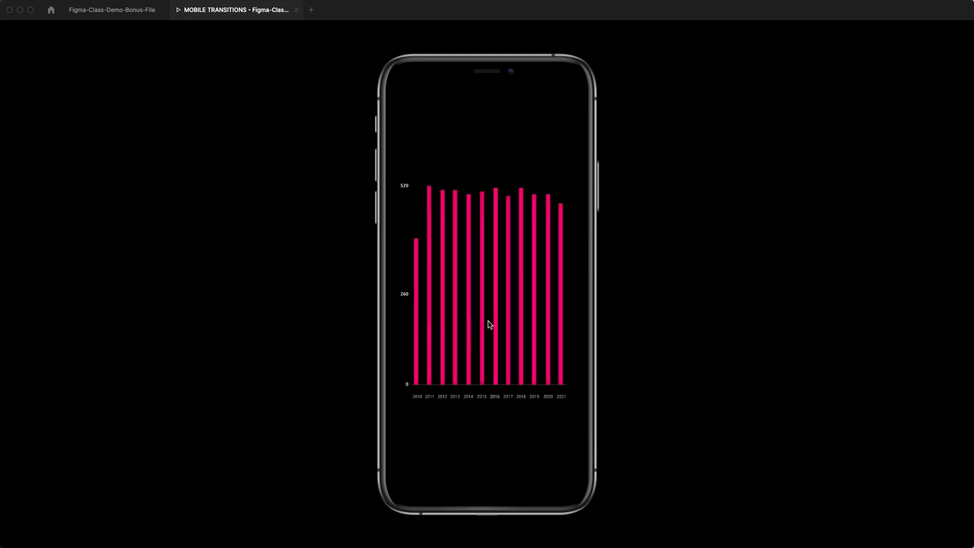
pyautogui.click(498, 306)
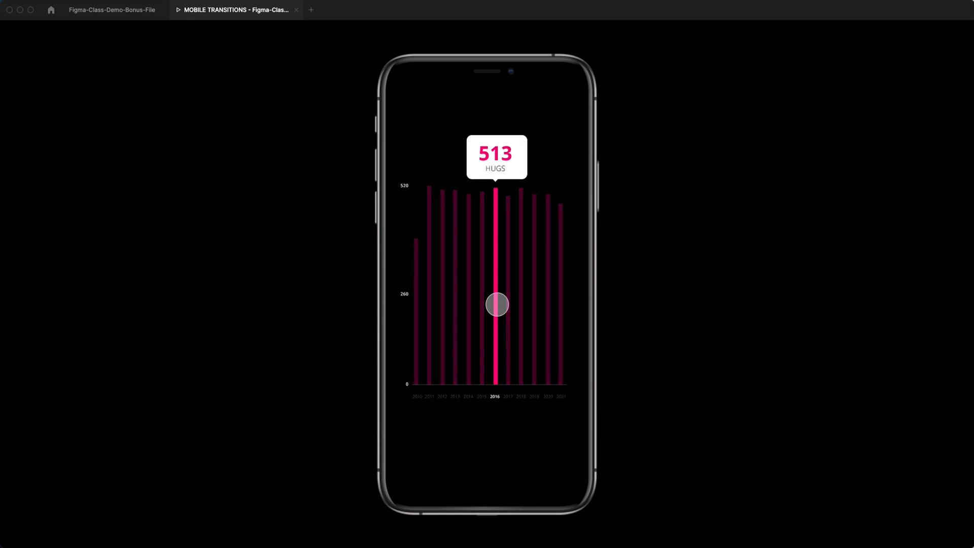
pyautogui.click(113, 15)
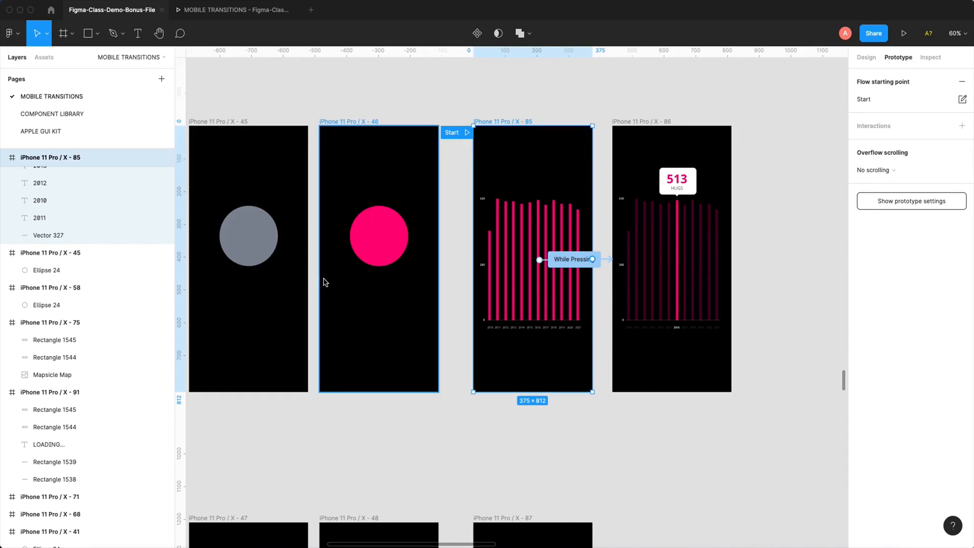
# - Move the flow starting point to iPhone 11 Pro / X - 47 in the YOU DO row below the hover and pressing examples
pyautogui.keyDown('ctrl'); pyautogui.scroll(-5, 325, 282); pyautogui.keyUp('ctrl')
pyautogui.scroll(-3, 325, 282)
pyautogui.moveTo(487, 170); pyautogui.dragTo(366, 333)
# - Connect the grey circle (Ellipse 24) in iPhone 11 Pro / X - 47 to the iPhone 11 Pro / X - 48 frame
pyautogui.moveTo(330, 278); pyautogui.dragTo(495, 495)
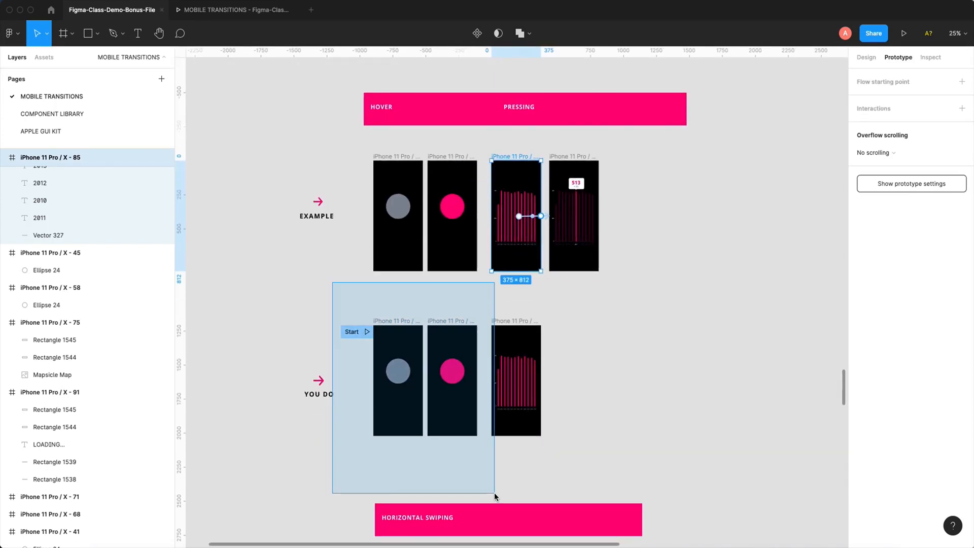
pyautogui.click(413, 290)
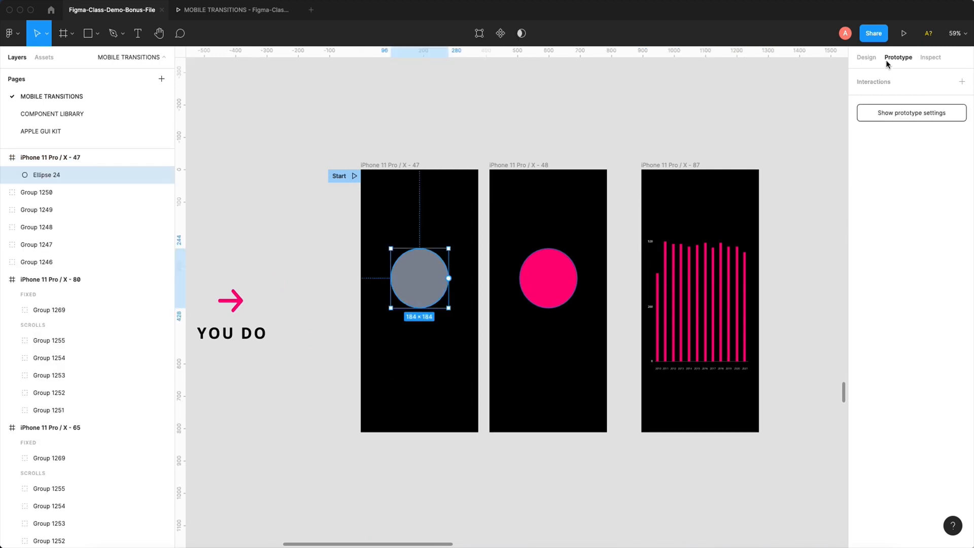
pyautogui.moveTo(448, 278); pyautogui.dragTo(541, 281)
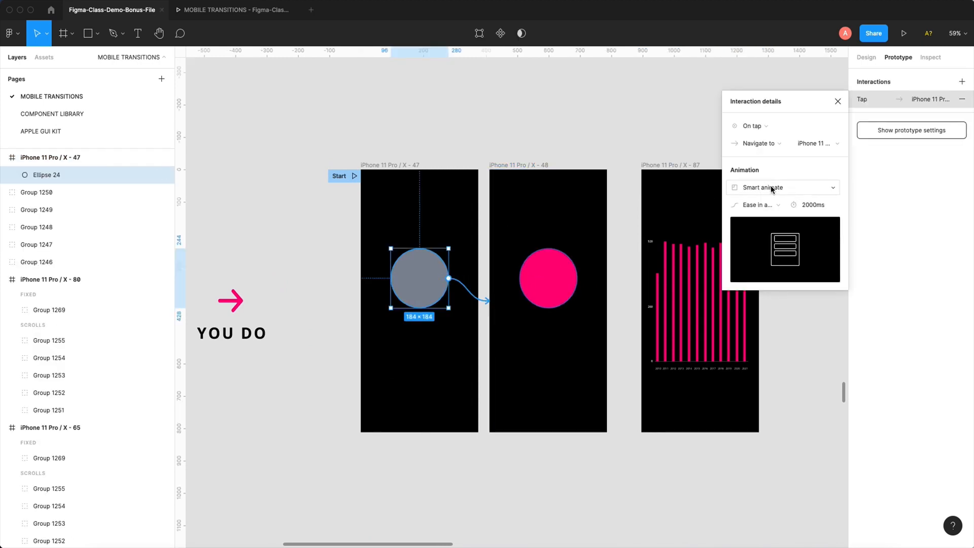
# - Set the grey circle's interaction trigger to While hovering, preview it from iPhone 11 Pro / X - 47, and return to the design file
pyautogui.click(755, 127)
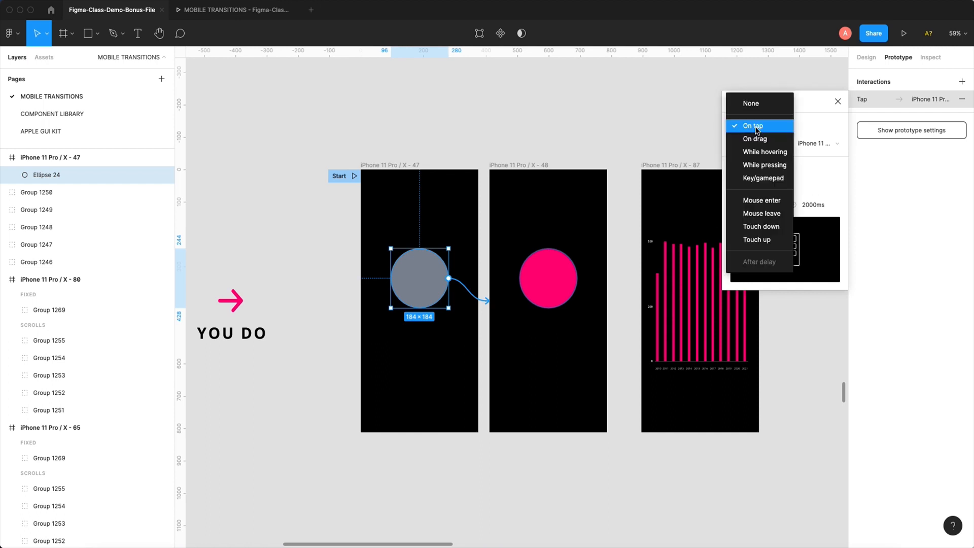
pyautogui.click(759, 153)
pyautogui.click(380, 164)
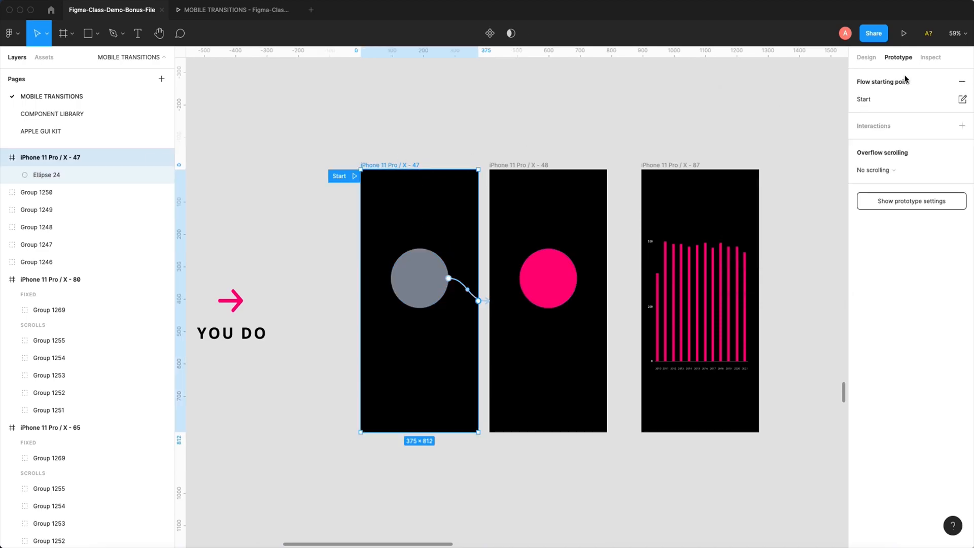
pyautogui.click(903, 33)
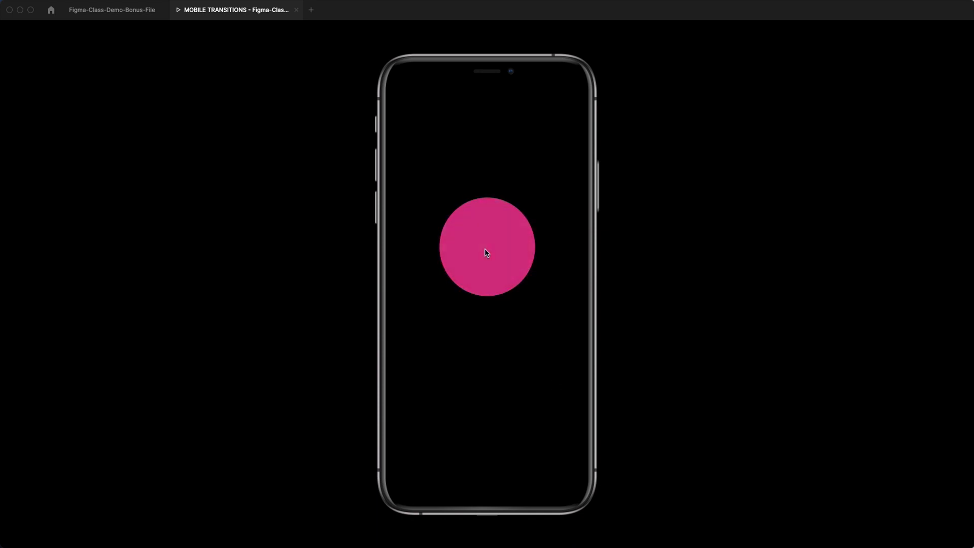
pyautogui.click(119, 11)
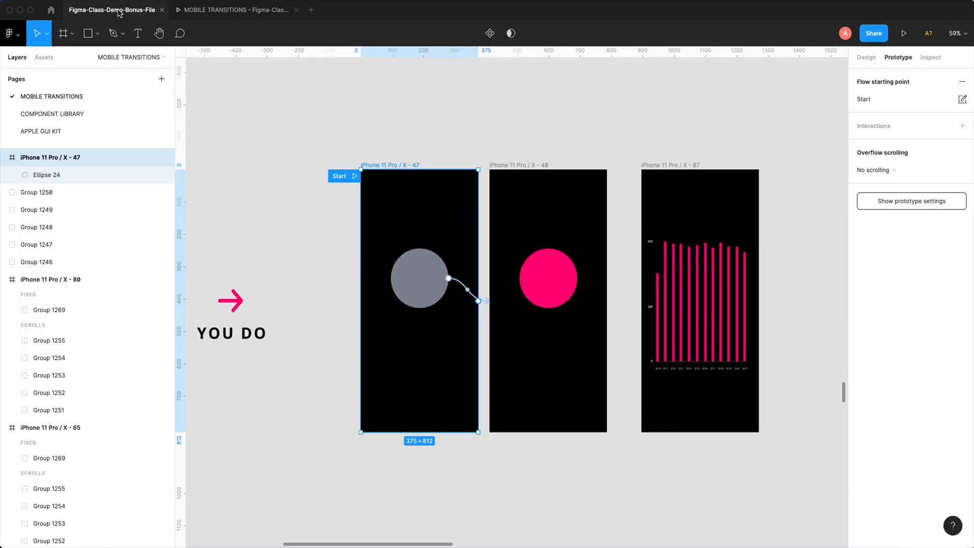
# - Set the Smart animate duration of the grey circle's hover interaction to 300 ms
pyautogui.click(458, 284)
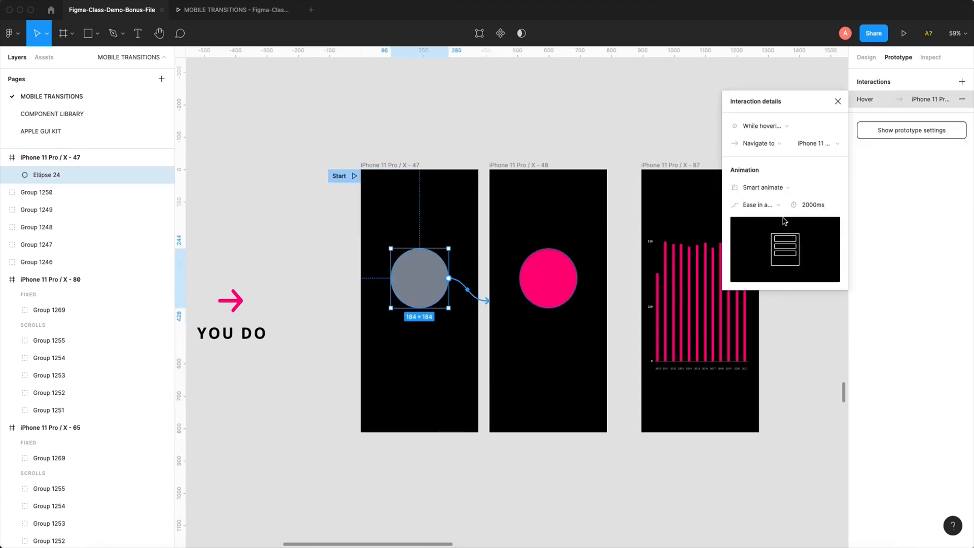
pyautogui.click(806, 205)
pyautogui.moveTo(810, 205); pyautogui.dragTo(787, 205)
pyautogui.write('3')
pyautogui.click(837, 102)
# - Preview the faster hover transition on the circle and return to the design file
pyautogui.click(236, 15)
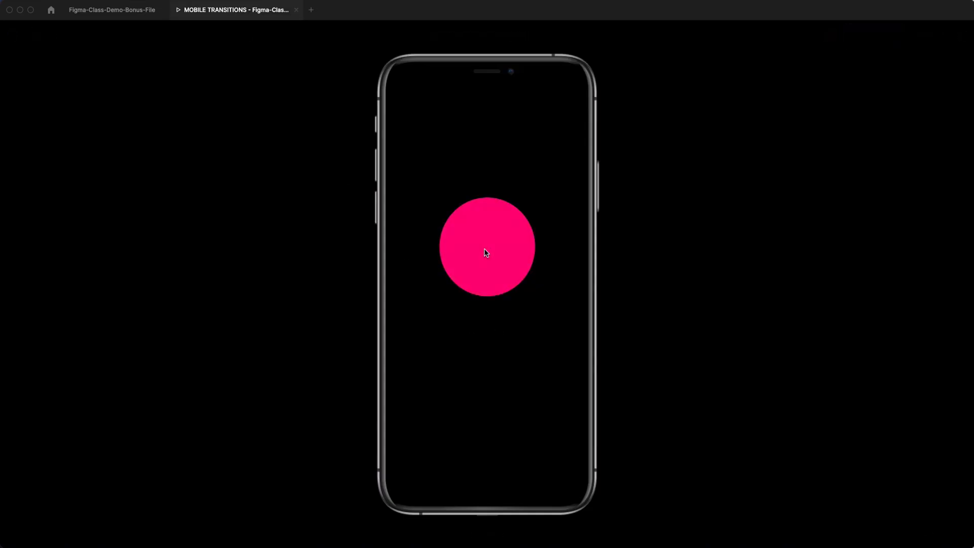
pyautogui.moveTo(498, 249)
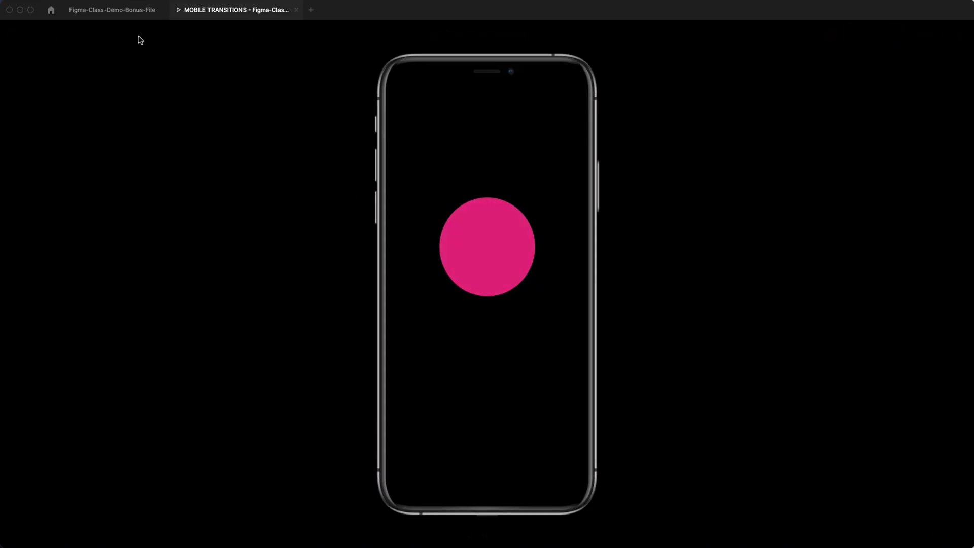
pyautogui.click(123, 12)
# - Move the flow starting point from iPhone 11 Pro / X - 47 to the bar chart frame iPhone 11 Pro / X - 87
pyautogui.hscroll(3, 427, 145)
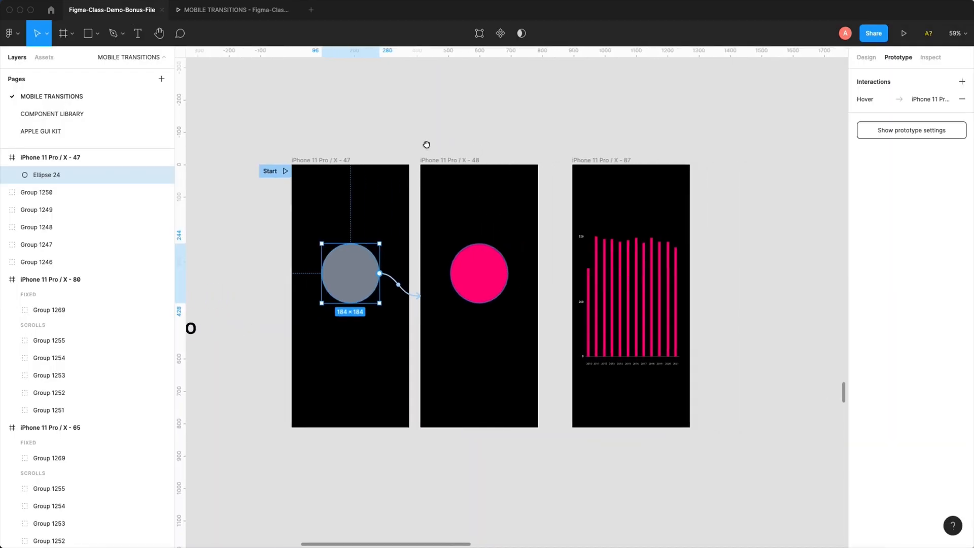
pyautogui.moveTo(277, 172); pyautogui.dragTo(557, 171)
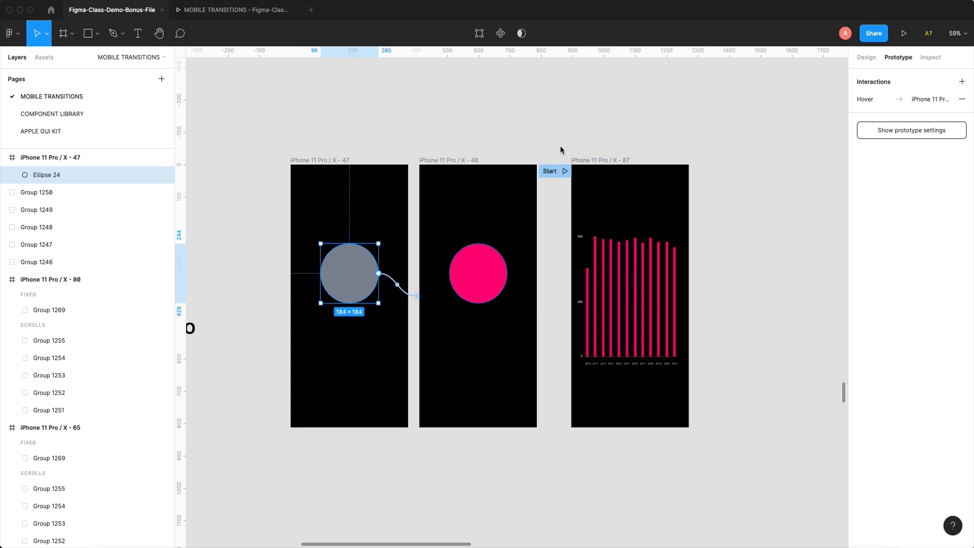
pyautogui.hscroll(5, 561, 145)
# - Duplicate the iPhone 11 Pro / X - 87 bar chart frame and place the copy directly to its right
pyautogui.click(470, 157)
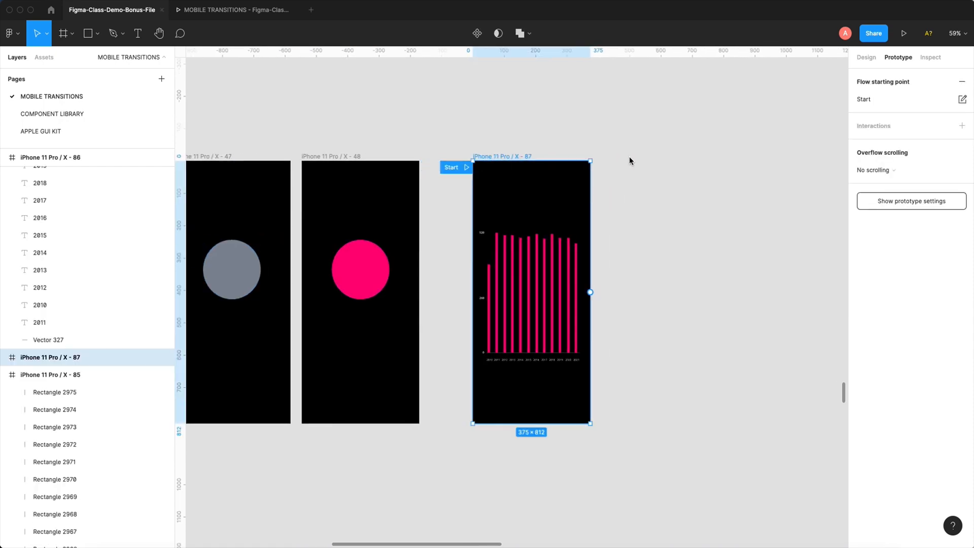
pyautogui.click(611, 218)
pyautogui.moveTo(611, 218); pyautogui.dragTo(543, 205)
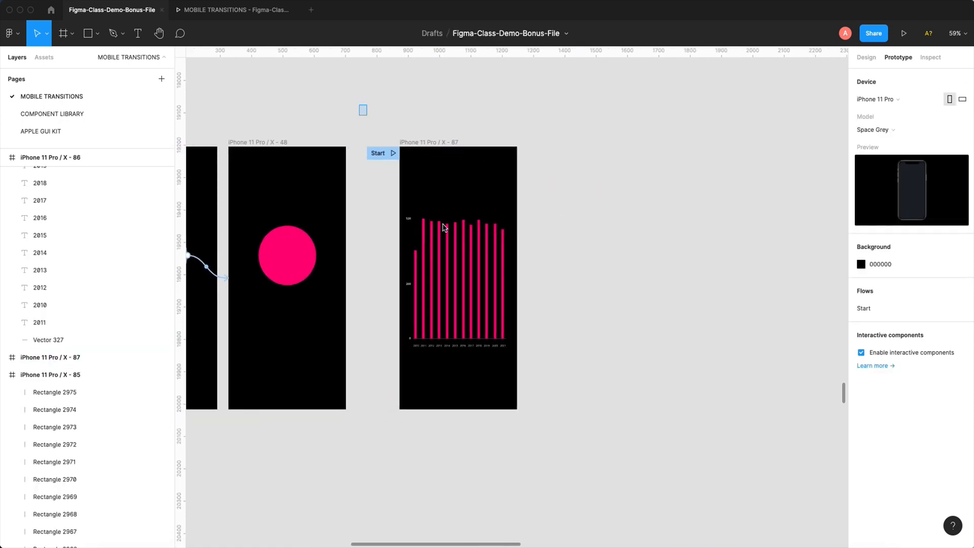
pyautogui.moveTo(360, 104); pyautogui.dragTo(577, 452)
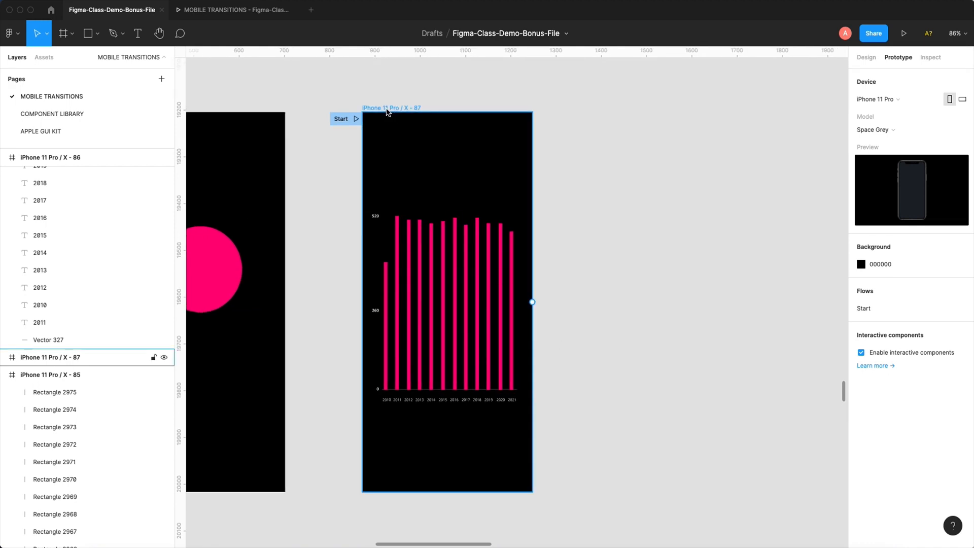
pyautogui.click(387, 109)
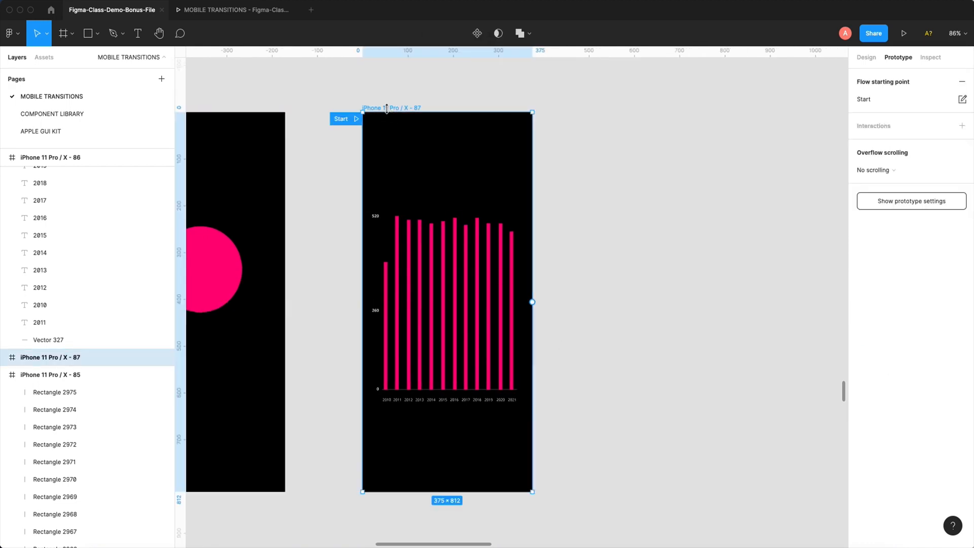
pyautogui.moveTo(388, 110); pyautogui.dragTo(589, 96)
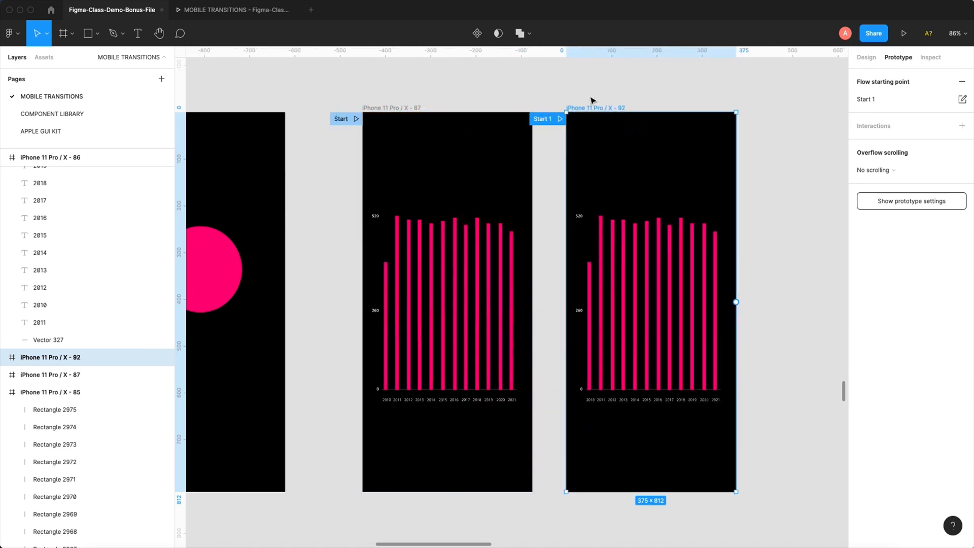
# - Remove the flow starting point Start 1 from the duplicated bar chart frame
pyautogui.hscroll(1, 575, 96)
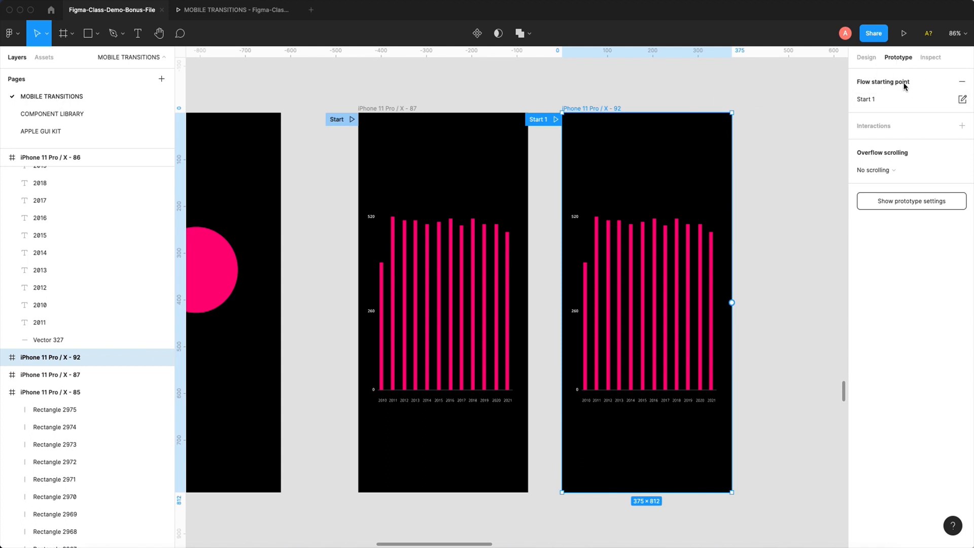
pyautogui.click(962, 84)
pyautogui.click(963, 85)
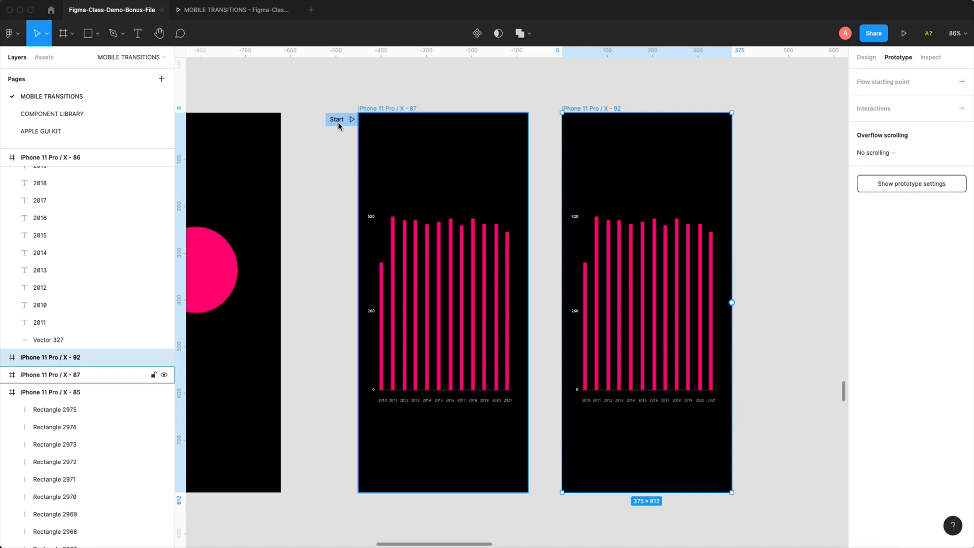
# - Group the 513 HUGS tooltip's two texts, white box and pointer in iPhone 11 Pro / X - 86
pyautogui.scroll(12, 455, 109)
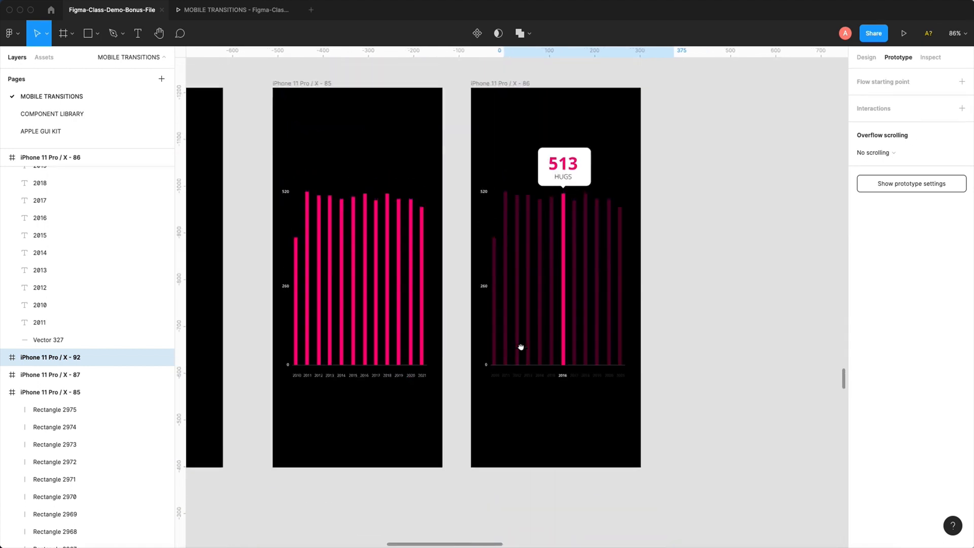
pyautogui.moveTo(521, 348); pyautogui.dragTo(522, 352)
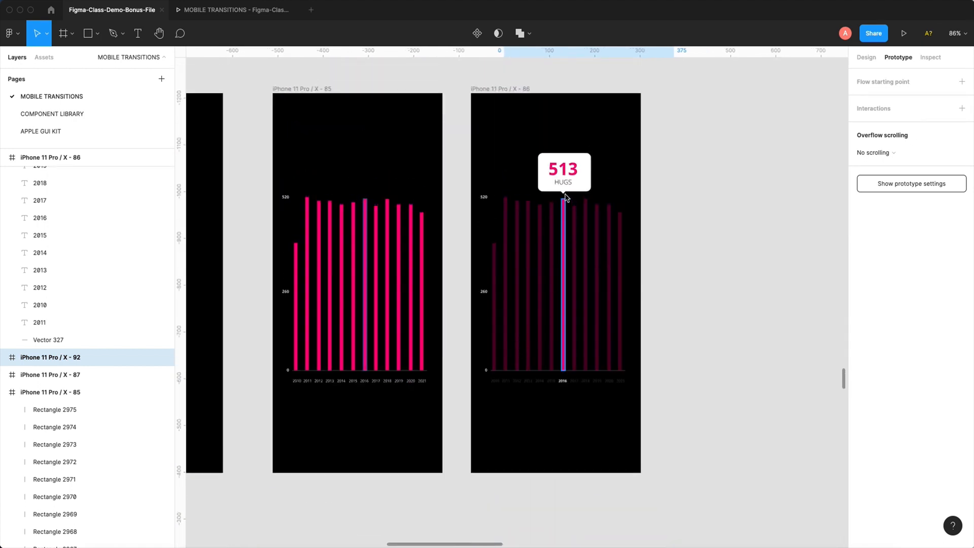
pyautogui.click(564, 183)
pyautogui.keyDown('shift'); pyautogui.click(564, 172); pyautogui.keyUp('shift')
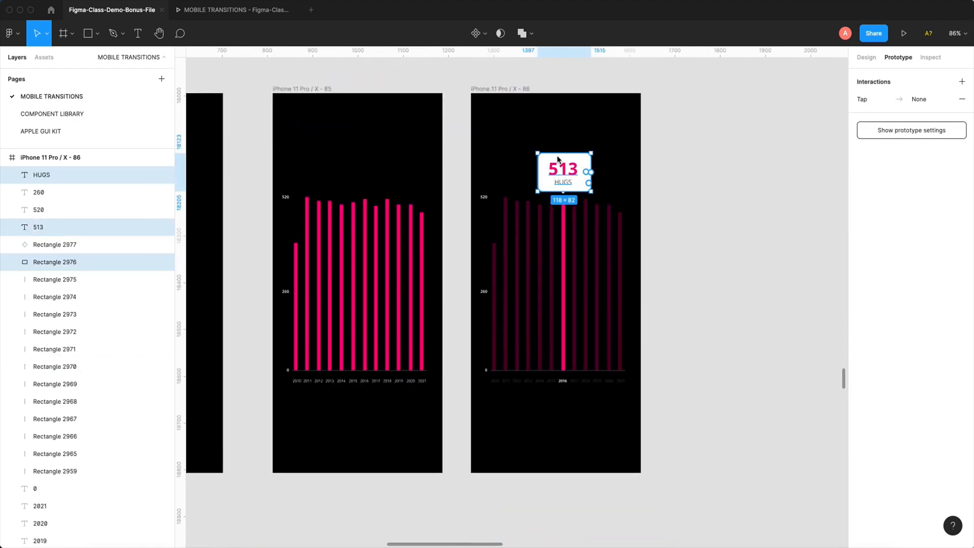
pyautogui.click(690, 201)
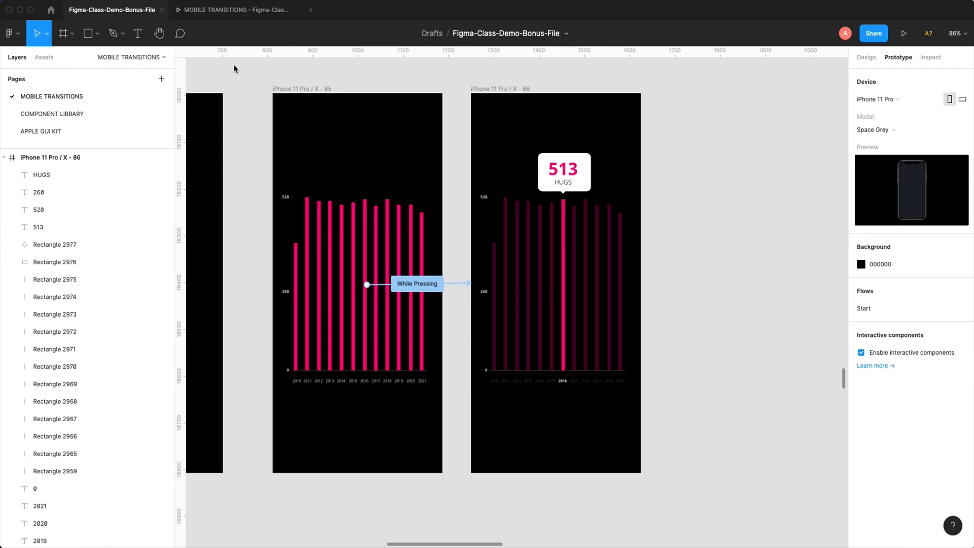
pyautogui.moveTo(679, 151); pyautogui.dragTo(517, 204)
pyautogui.click(867, 58)
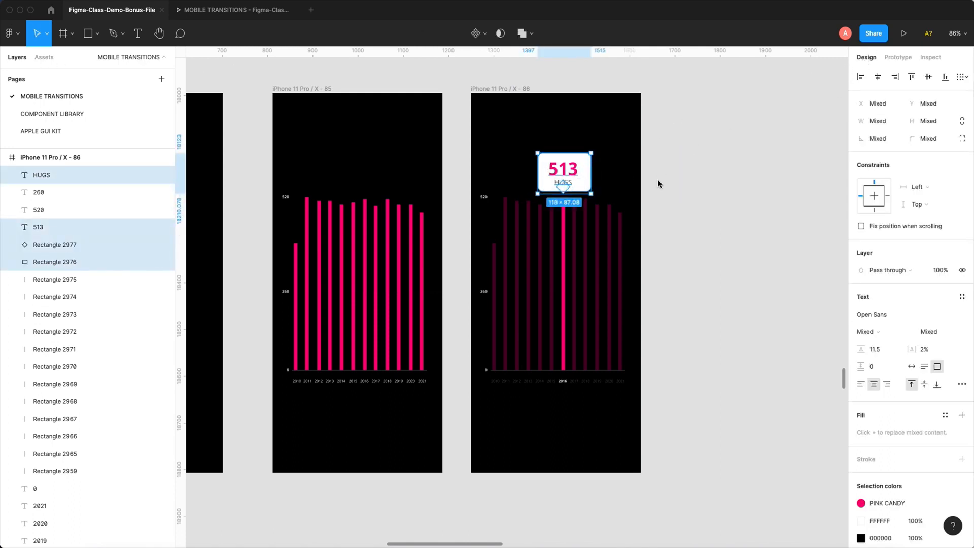
pyautogui.press('super+g')
pyautogui.click(693, 192)
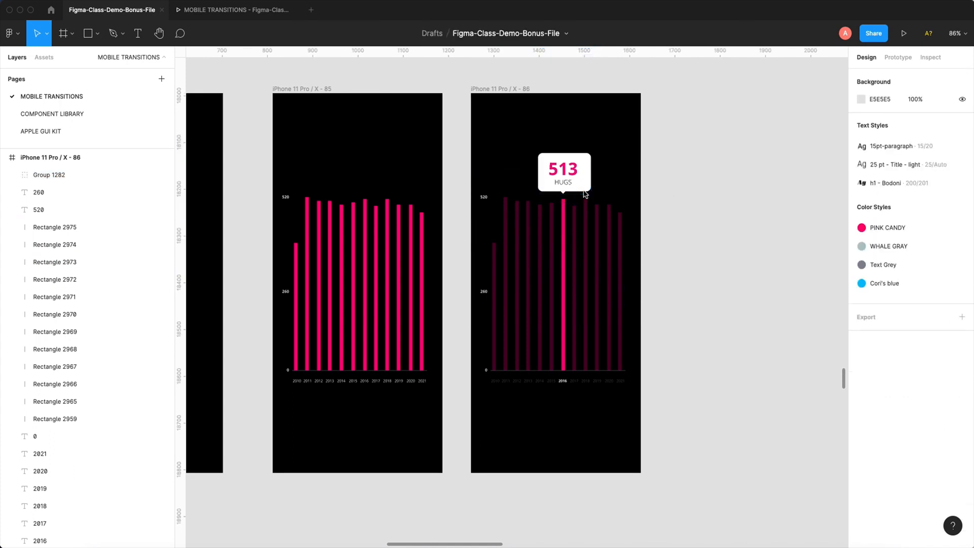
# - Copy the grouped 513 HUGS tooltip from iPhone 11 Pro / X - 86 into the iPhone 11 Pro / X - 92 frame
pyautogui.click(577, 191)
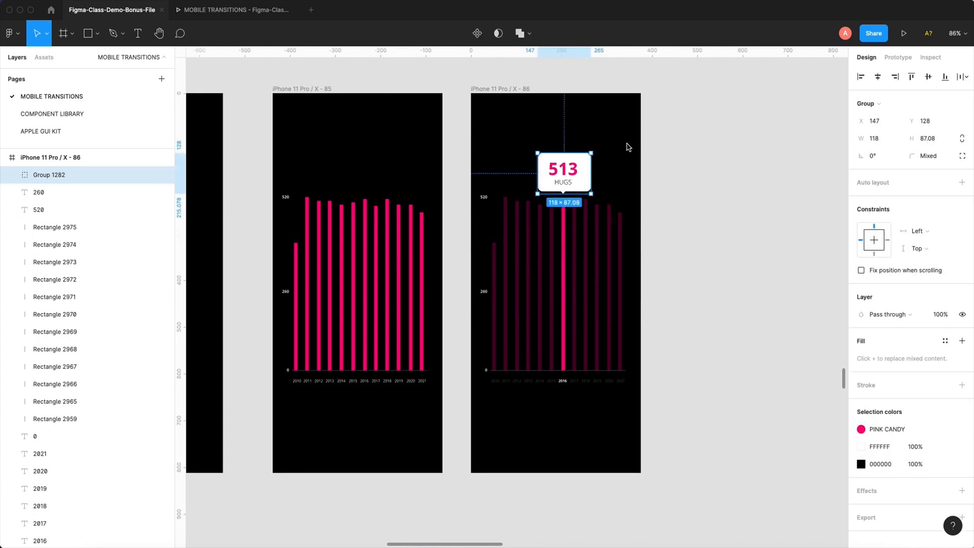
pyautogui.scroll(-10, 592, 363)
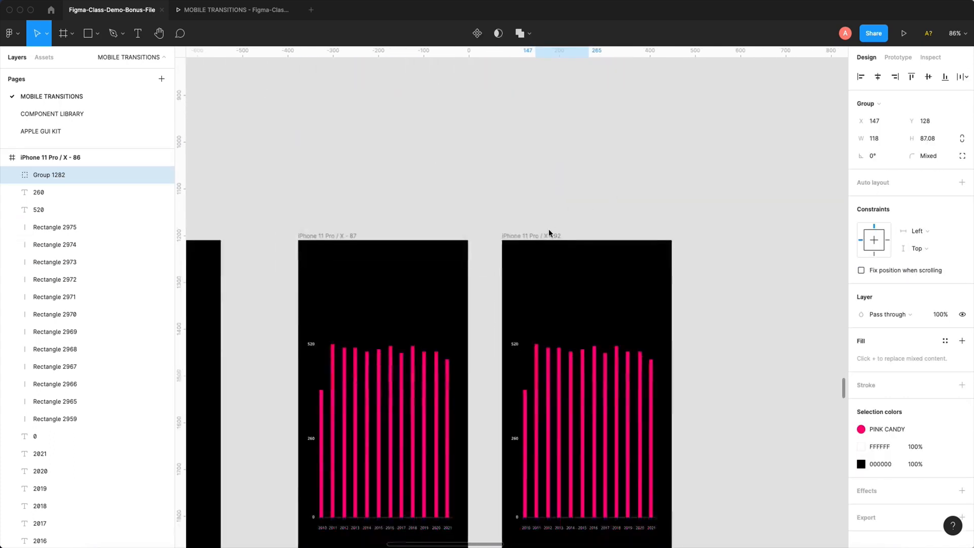
pyautogui.click(550, 233)
pyautogui.press('super+v')
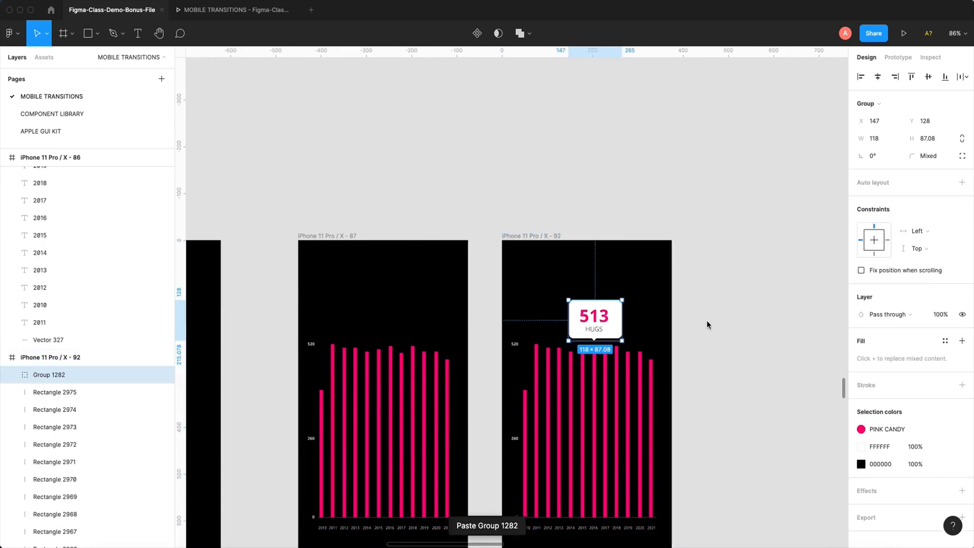
# - Set the opacity of every bar except 2016 in iPhone 11 Pro / X - 92 to 30%
pyautogui.scroll(-3, 709, 324)
pyautogui.press('z')
pyautogui.moveTo(452, 141); pyautogui.dragTo(698, 438)
pyautogui.click(681, 359)
pyautogui.moveTo(670, 288); pyautogui.dragTo(541, 293)
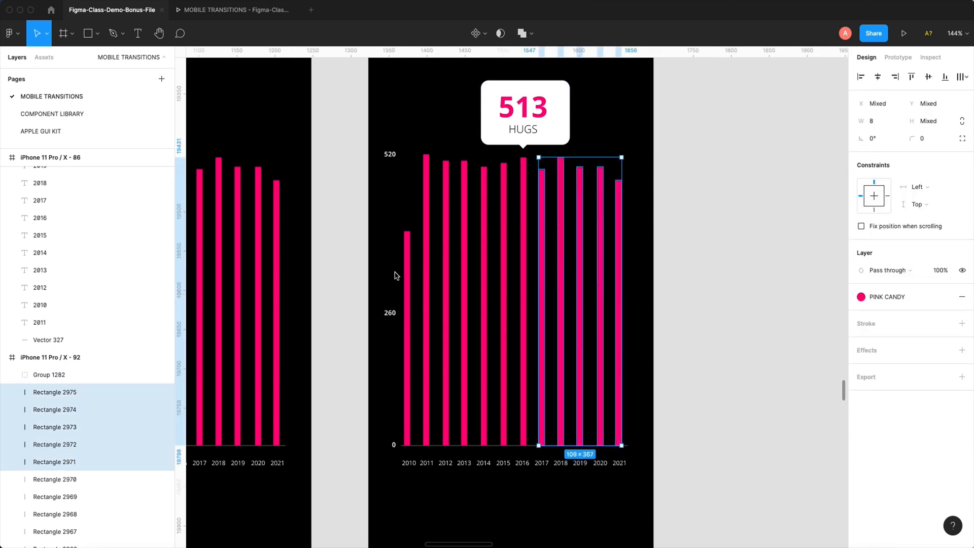
pyautogui.moveTo(395, 273); pyautogui.dragTo(506, 282)
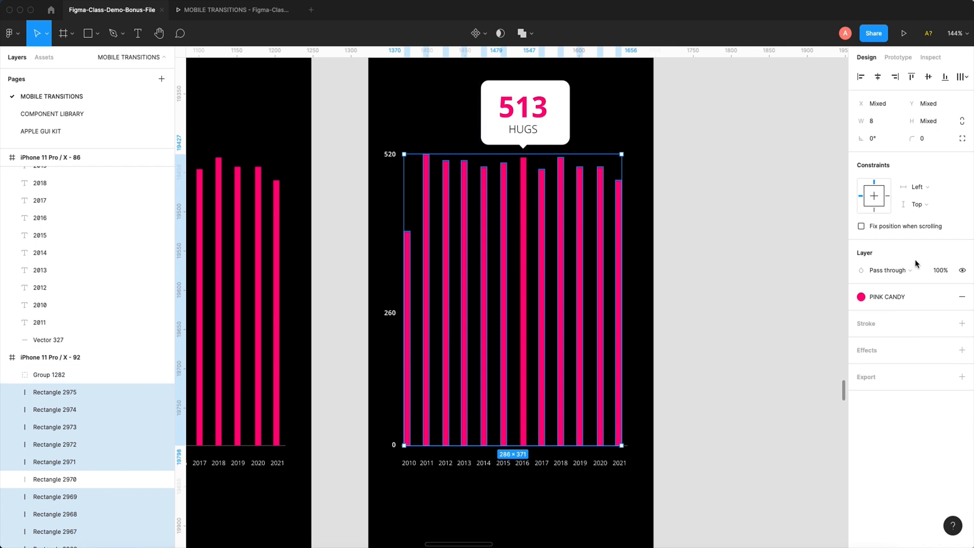
pyautogui.click(946, 274)
pyautogui.press('Tab')
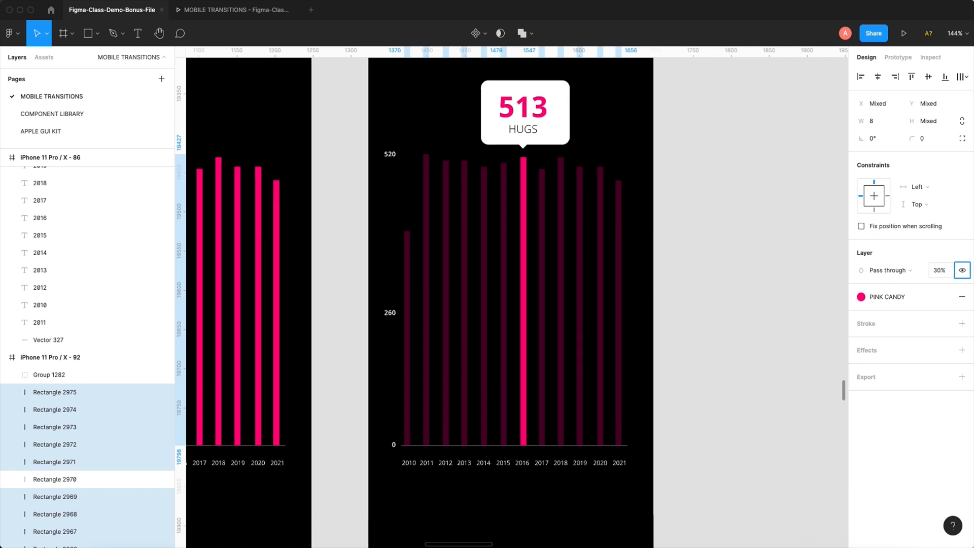
pyautogui.press('Return')
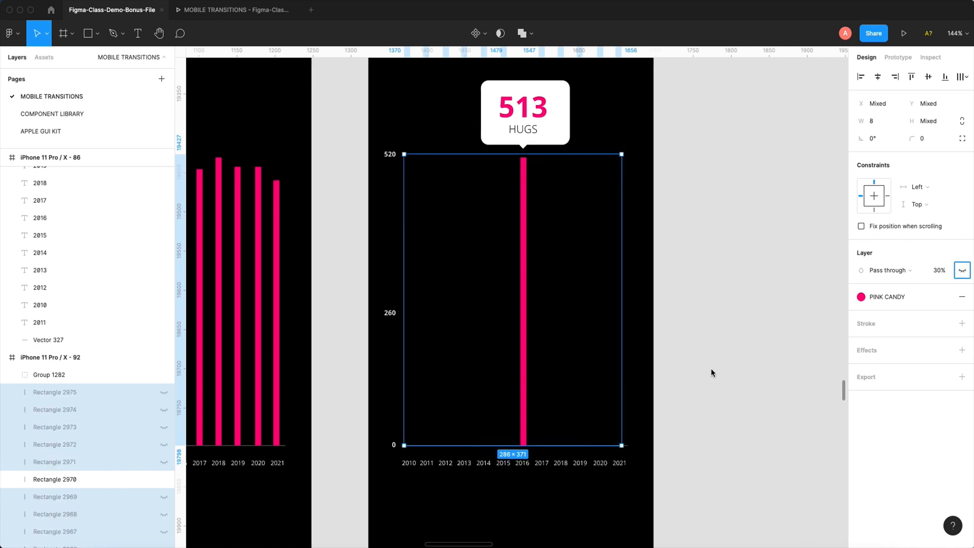
pyautogui.click(712, 365)
pyautogui.press('super+z')
pyautogui.press('super+z')
pyautogui.click(701, 454)
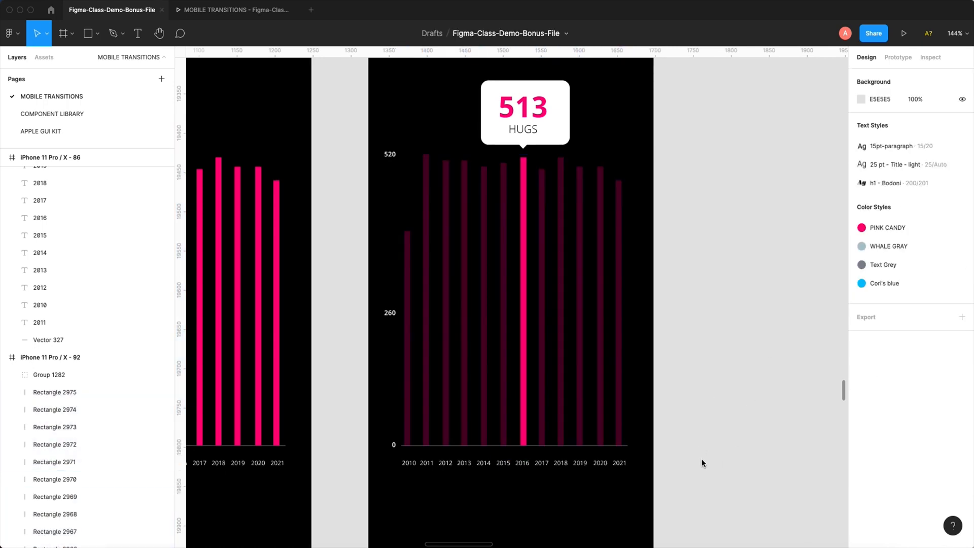
# - Set the opacity of every year label except 2016 in iPhone 11 Pro / X - 92 to 30%
pyautogui.scroll(-3, 701, 458)
pyautogui.moveTo(588, 377); pyautogui.dragTo(534, 384)
pyautogui.moveTo(350, 369); pyautogui.dragTo(508, 394)
pyautogui.click(940, 271)
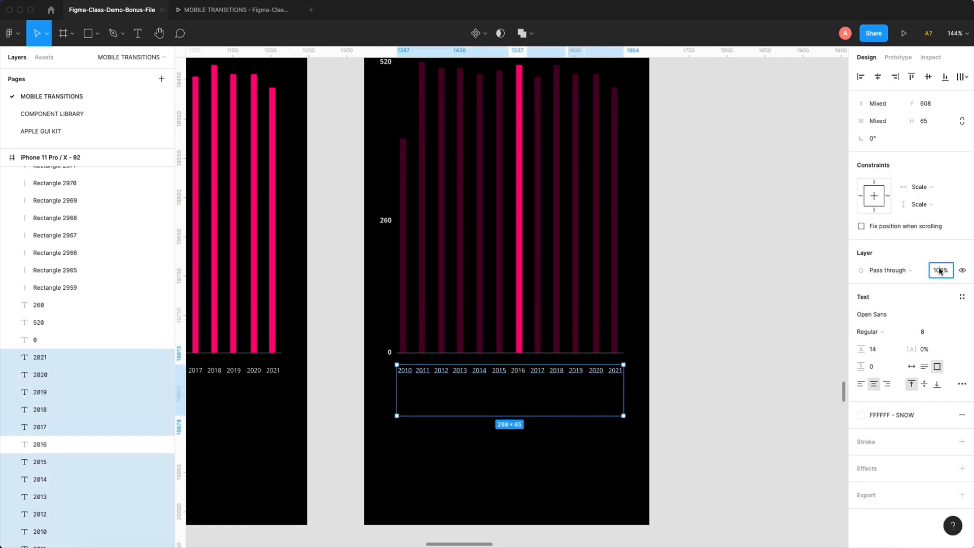
pyautogui.write('30')
pyautogui.press('Tab')
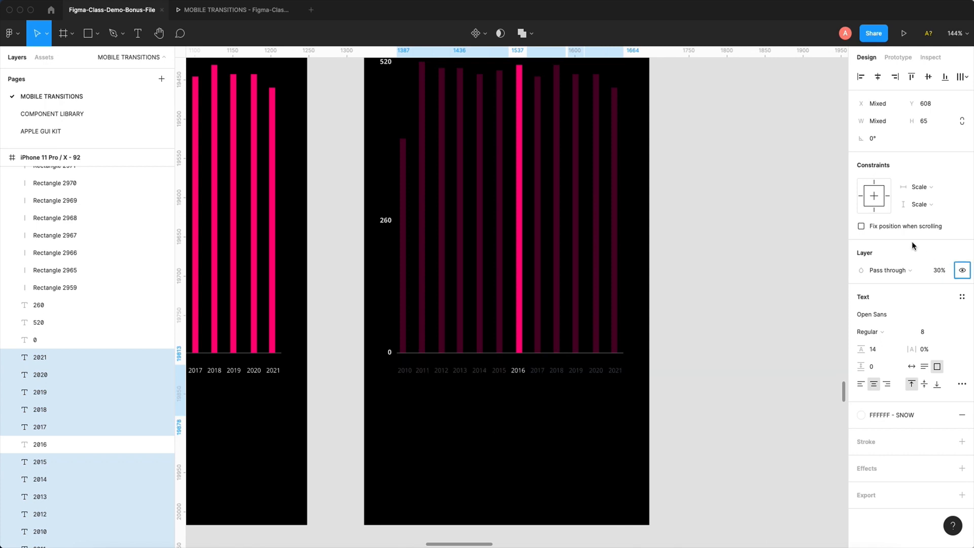
pyautogui.click(729, 341)
# - Try to link the 2016 bar in iPhone 11 Pro / X - 87 directly to the iPhone 11 Pro / X - 92 frame
pyautogui.scroll(4, 518, 376)
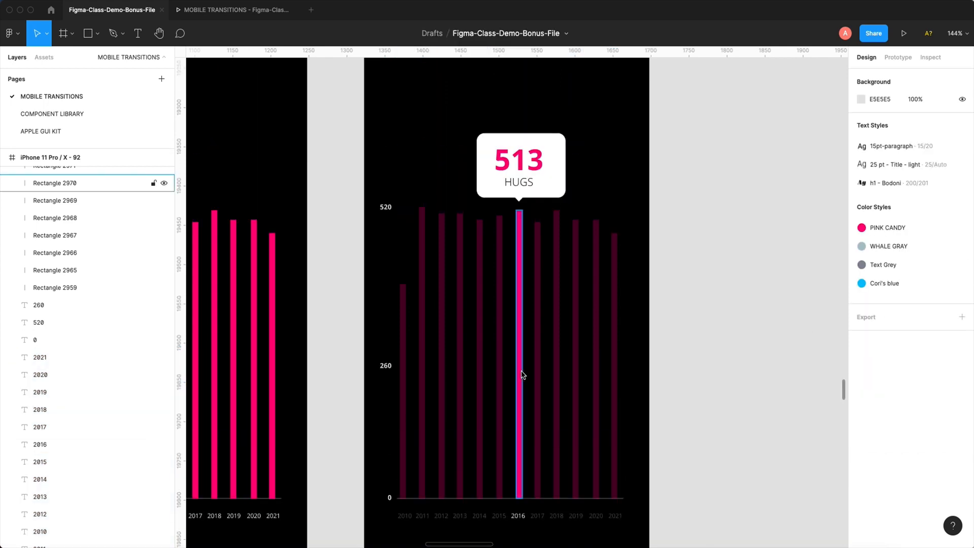
pyautogui.press('super+minus')
pyautogui.moveTo(505, 368); pyautogui.dragTo(645, 332)
pyautogui.click(422, 315)
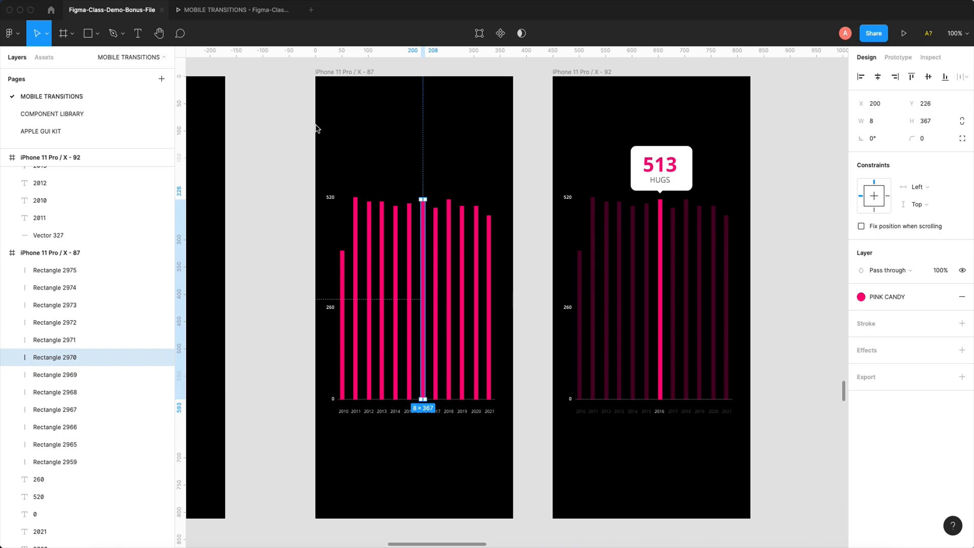
pyautogui.press('z')
pyautogui.moveTo(317, 126); pyautogui.dragTo(554, 515)
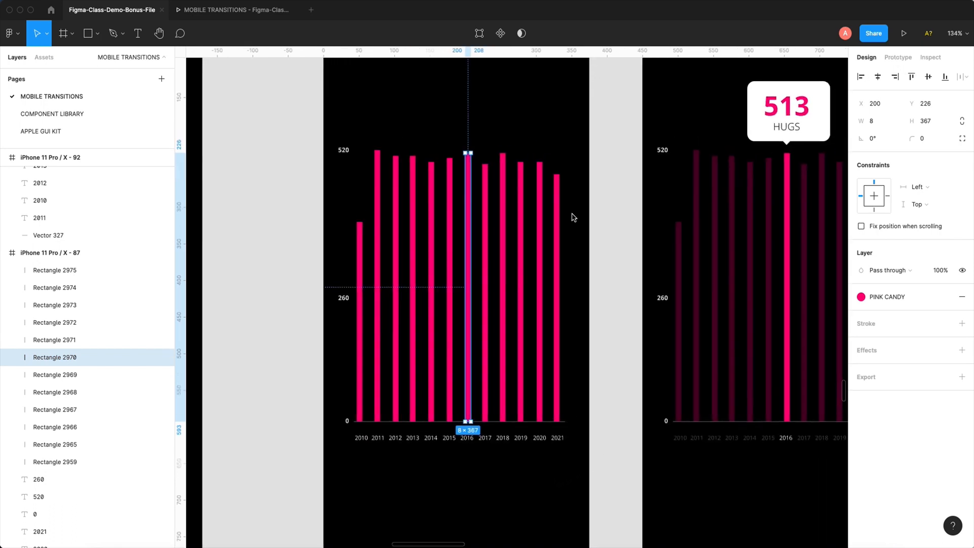
pyautogui.click(898, 57)
pyautogui.moveTo(472, 287); pyautogui.dragTo(702, 269)
pyautogui.press('super+z')
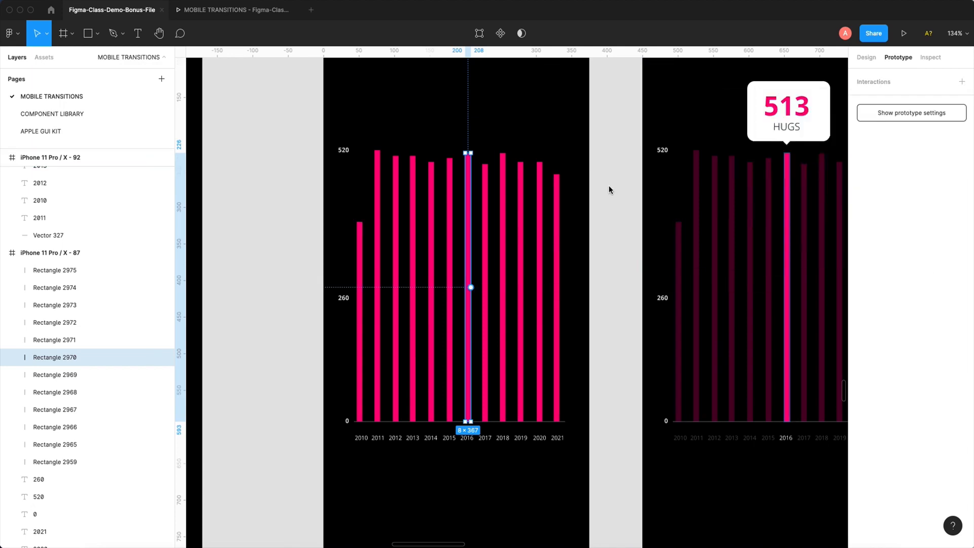
# - Draw a rectangle about 30 × 385 over the 2016 bar in iPhone 11 Pro / X - 87 and narrow it to about 24 wide
pyautogui.click(611, 190)
pyautogui.click(99, 35)
pyautogui.click(91, 56)
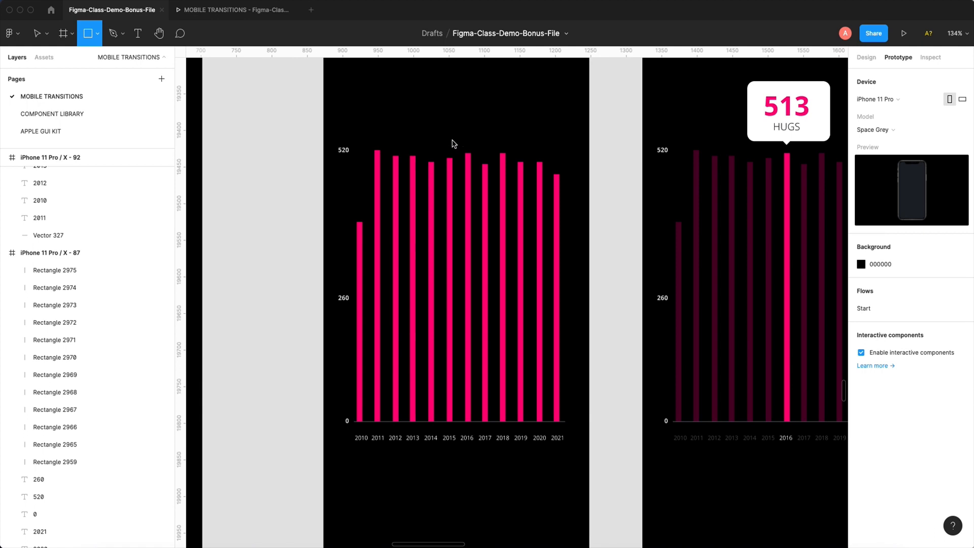
pyautogui.moveTo(457, 140); pyautogui.dragTo(479, 422)
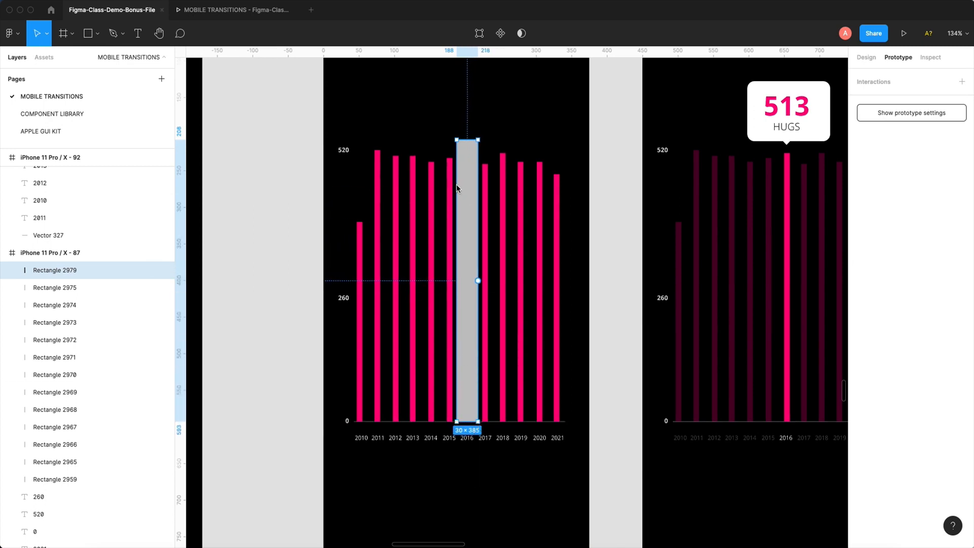
pyautogui.moveTo(457, 188); pyautogui.dragTo(459, 188)
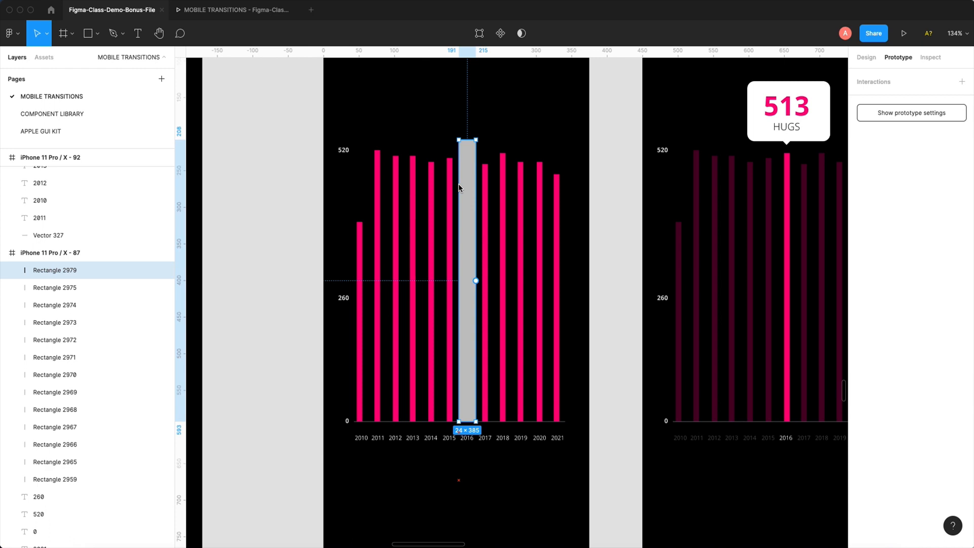
# - Link the rectangle over the 2016 bar to the iPhone 11 Pro / X - 92 frame with a prototype connection
pyautogui.moveTo(466, 242); pyautogui.dragTo(381, 278)
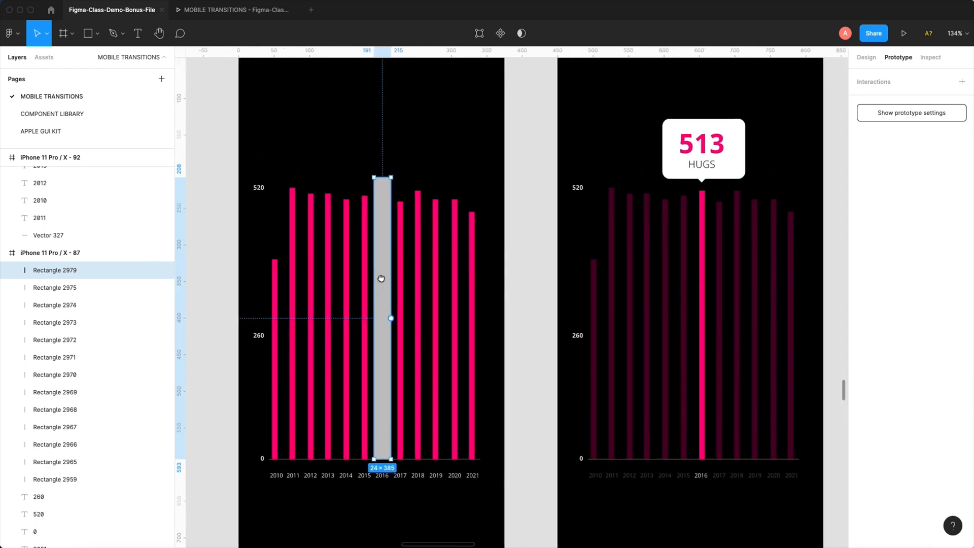
pyautogui.moveTo(391, 318); pyautogui.dragTo(585, 227)
pyautogui.press('super+minus')
pyautogui.press('super+minus')
pyautogui.moveTo(379, 160); pyautogui.dragTo(633, 418)
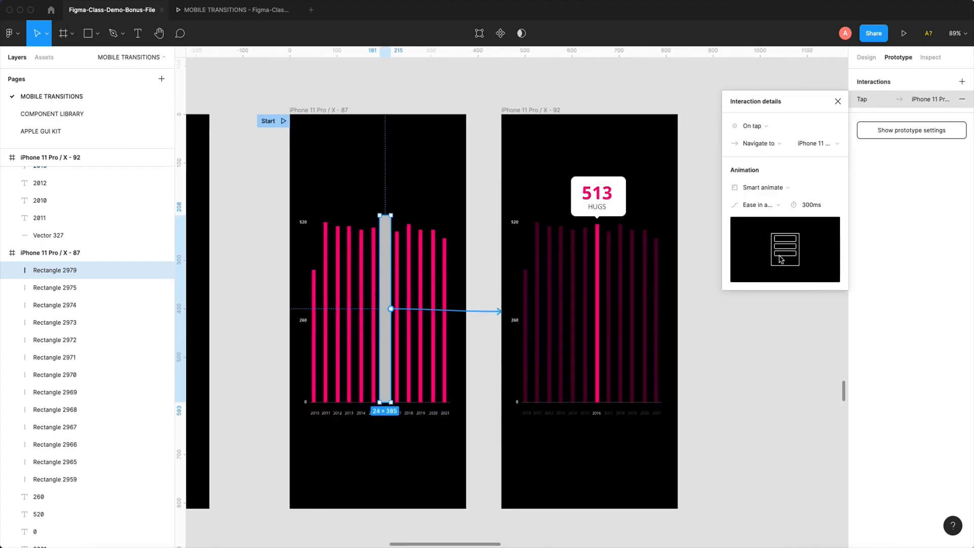
# - Set the connection's trigger to While pressing and its animation to Dissolve
pyautogui.click(758, 128)
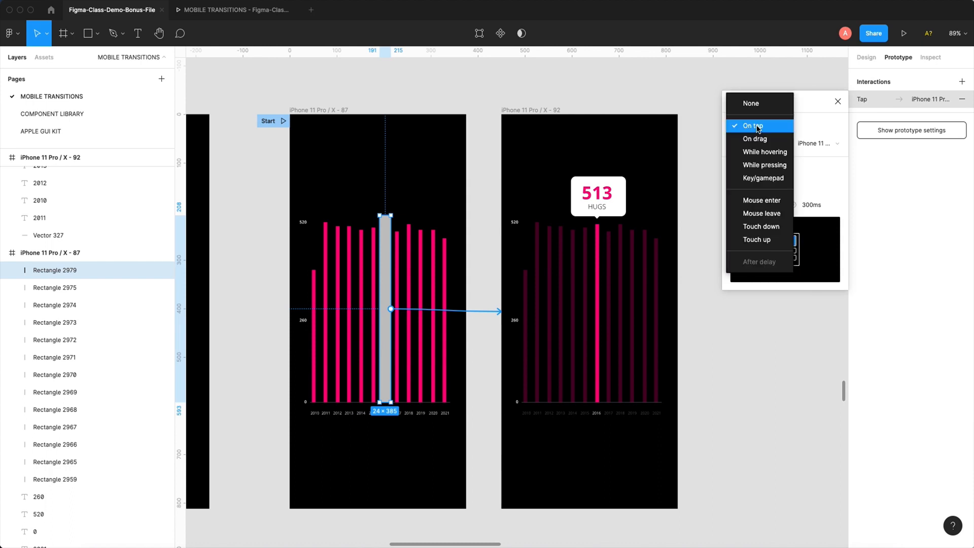
pyautogui.click(765, 165)
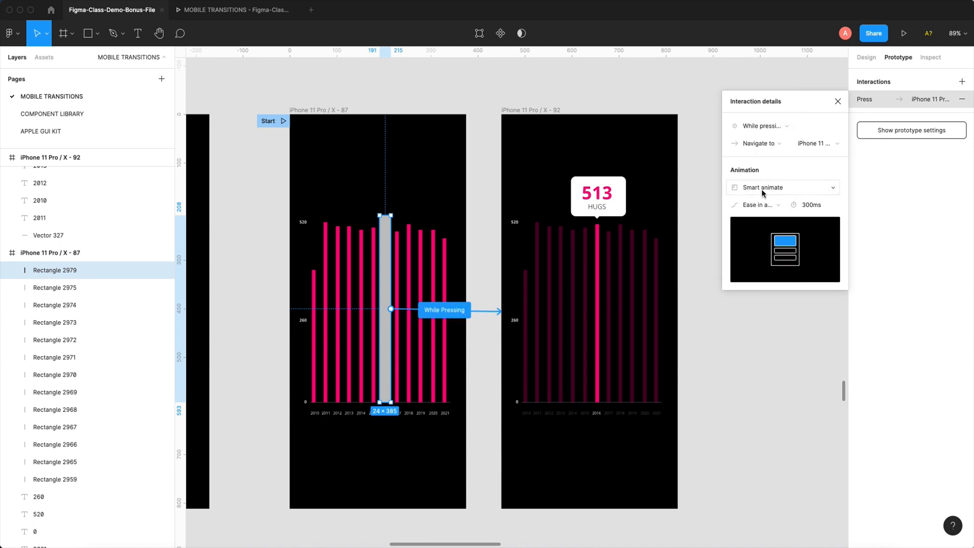
pyautogui.click(762, 189)
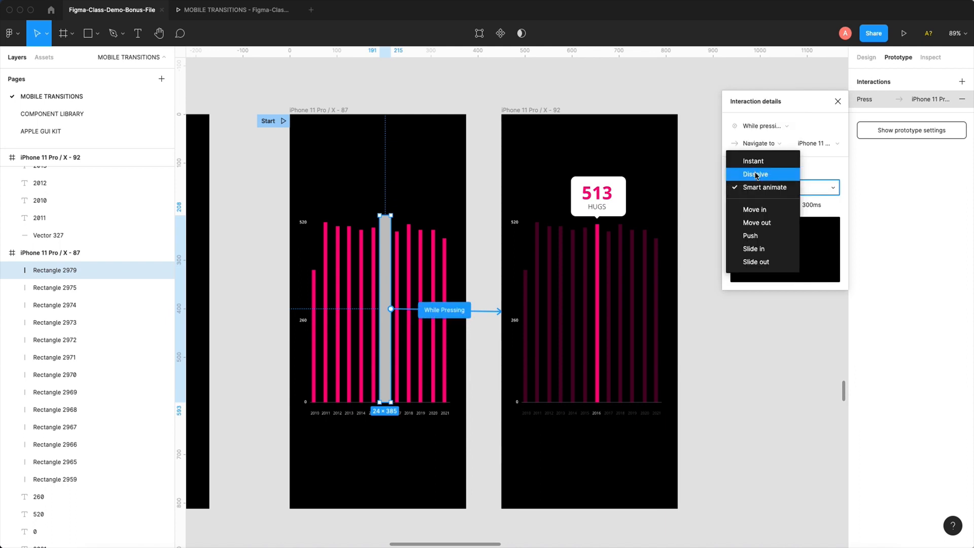
pyautogui.click(757, 175)
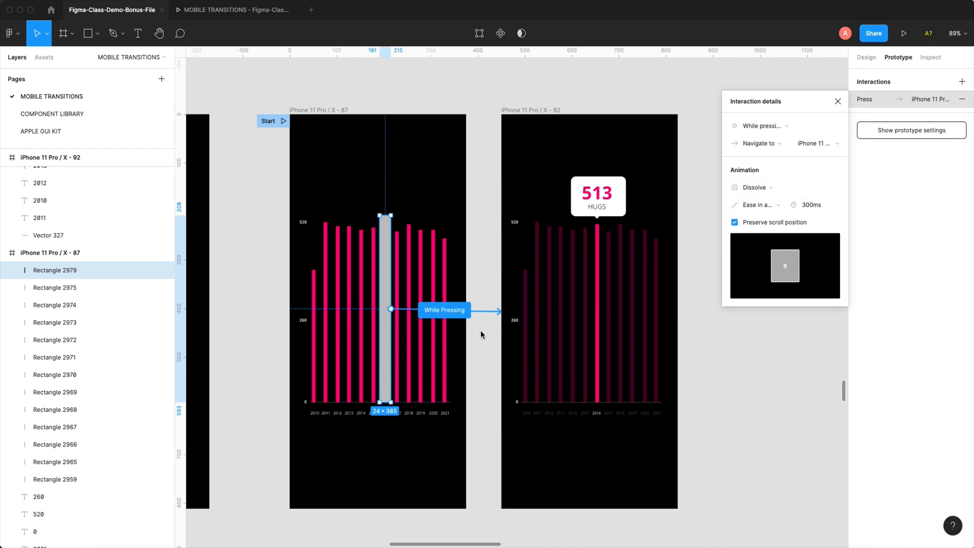
# - Extend the rectangle down over the 2016 label to a height of about 417 and set its layer opacity to 0%
pyautogui.click(867, 58)
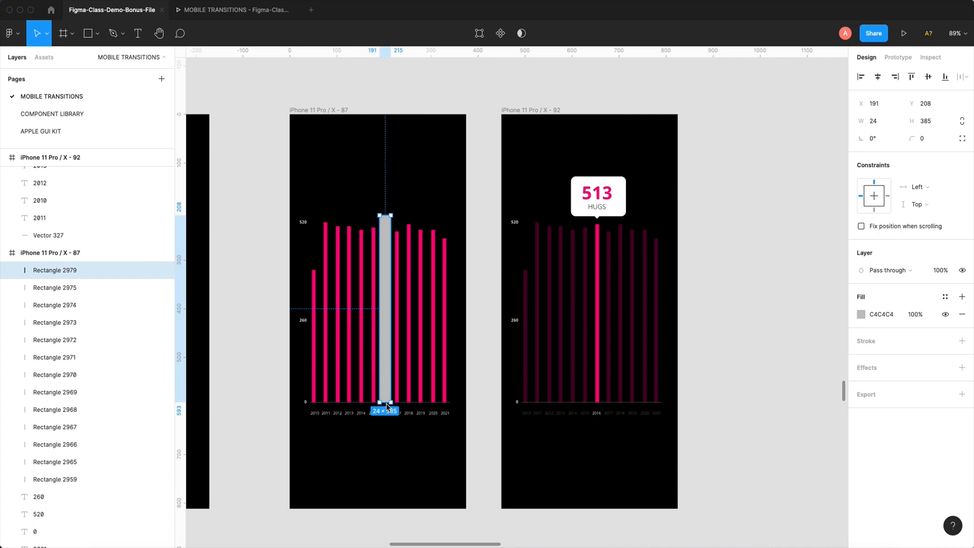
pyautogui.moveTo(386, 405); pyautogui.dragTo(388, 420)
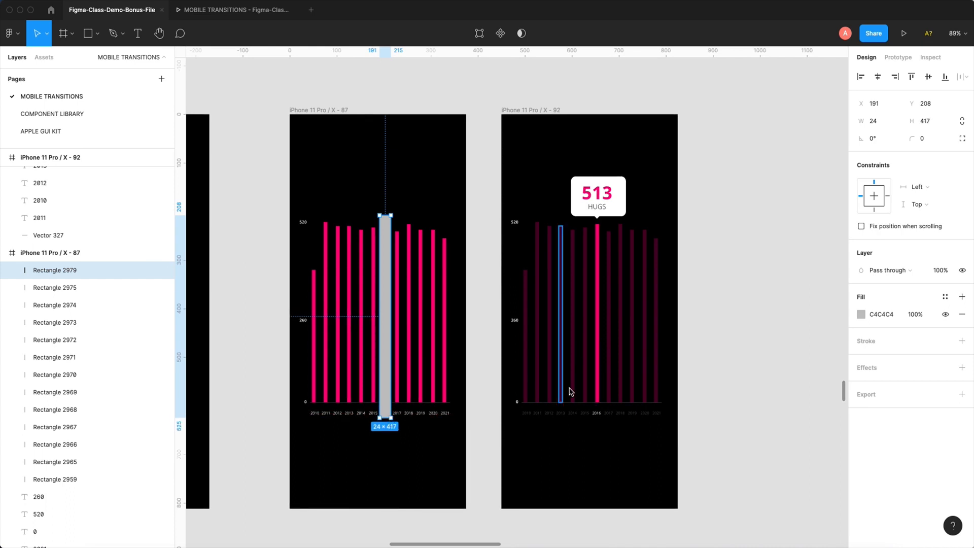
pyautogui.click(941, 271)
pyautogui.write('0')
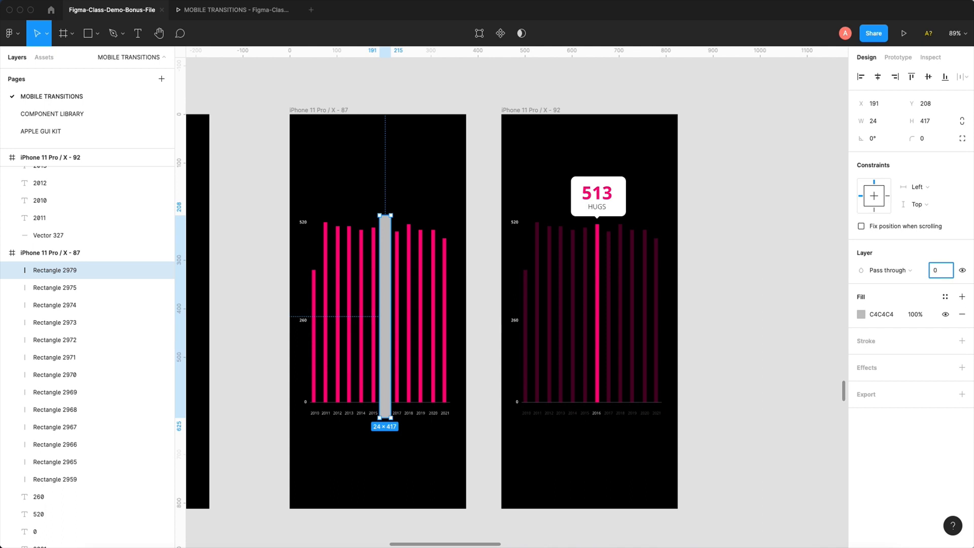
pyautogui.press('Return')
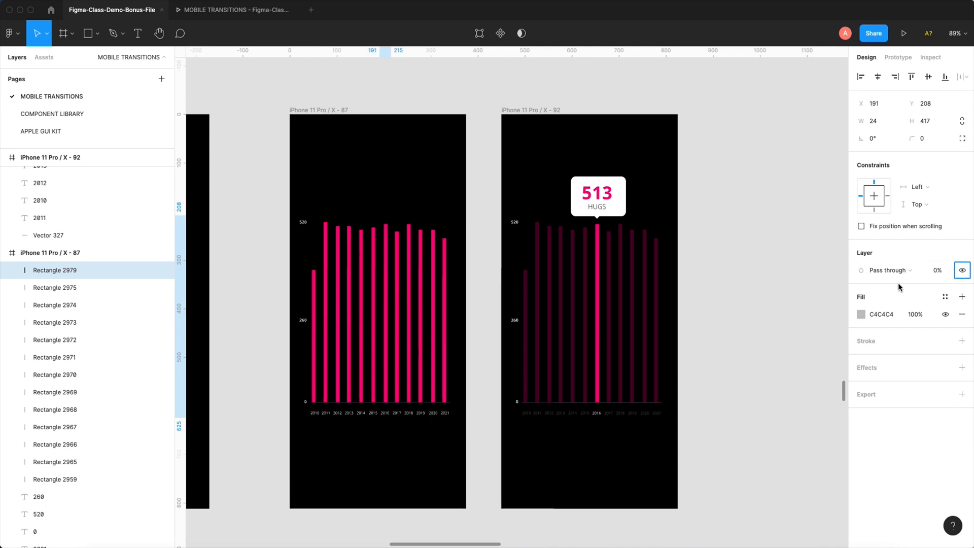
# - Preview the prototype from iPhone 11 Pro / X - 87 and test the press interaction on the 2016 bar
pyautogui.click(898, 62)
pyautogui.click(328, 110)
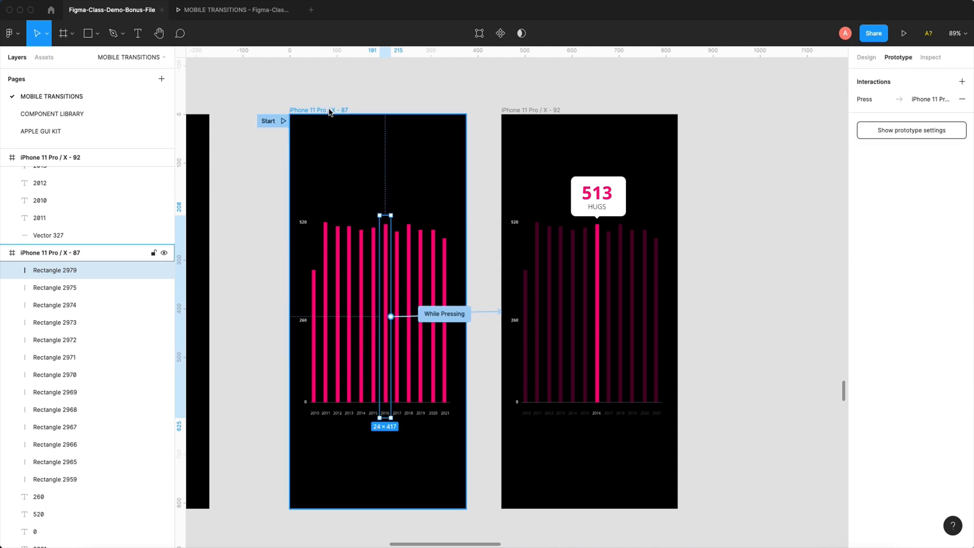
pyautogui.click(904, 35)
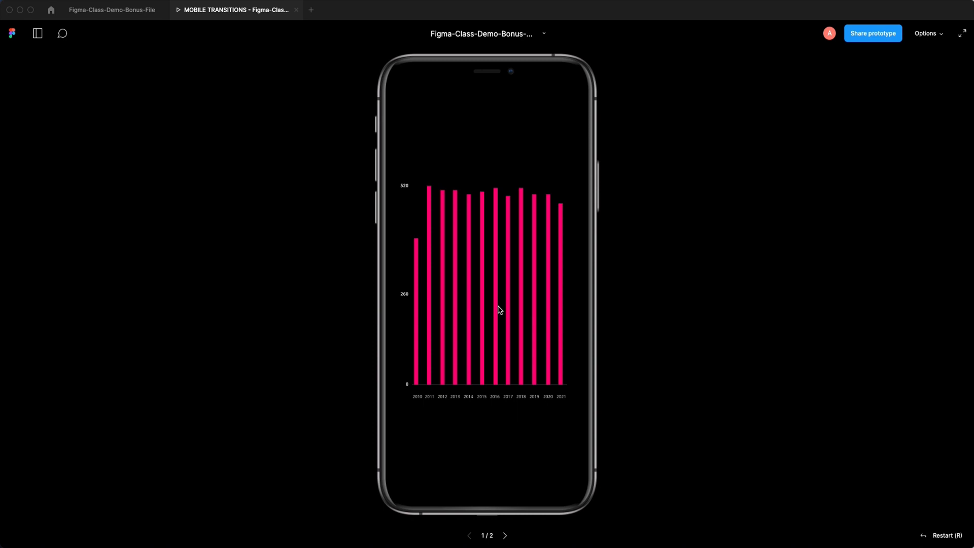
pyautogui.click(496, 265)
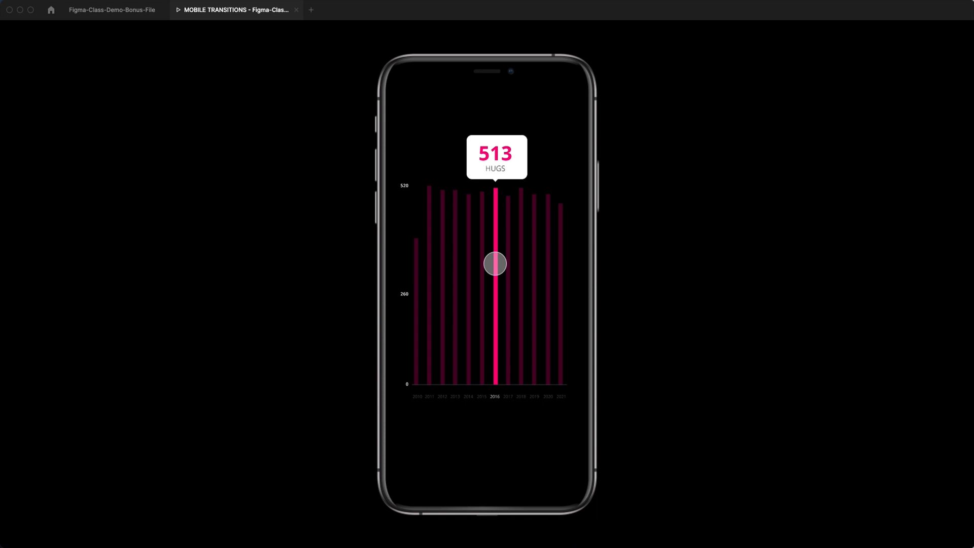
pyautogui.click(495, 263)
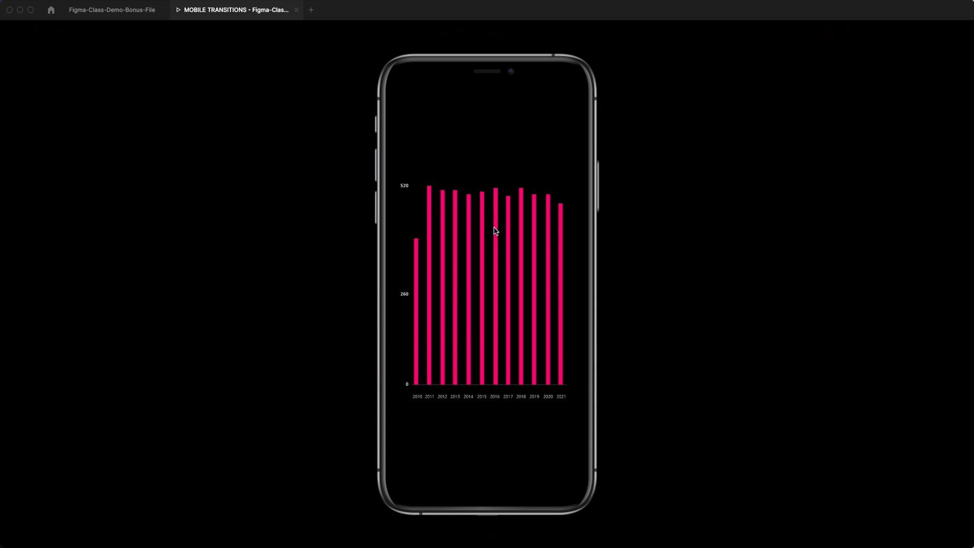
# - Test the press interaction on the 2016 bar in the preview again and return to the design file
pyautogui.click(498, 232)
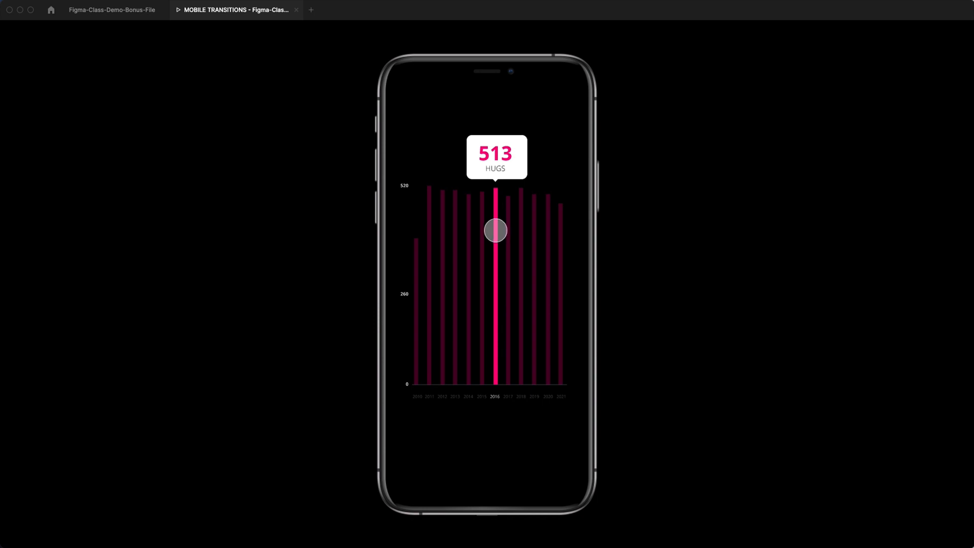
pyautogui.click(496, 231)
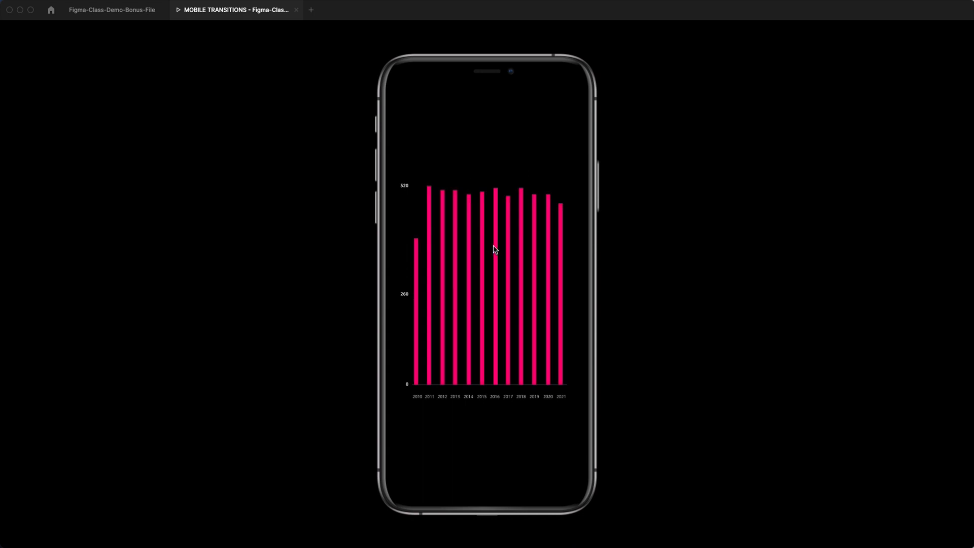
pyautogui.click(112, 10)
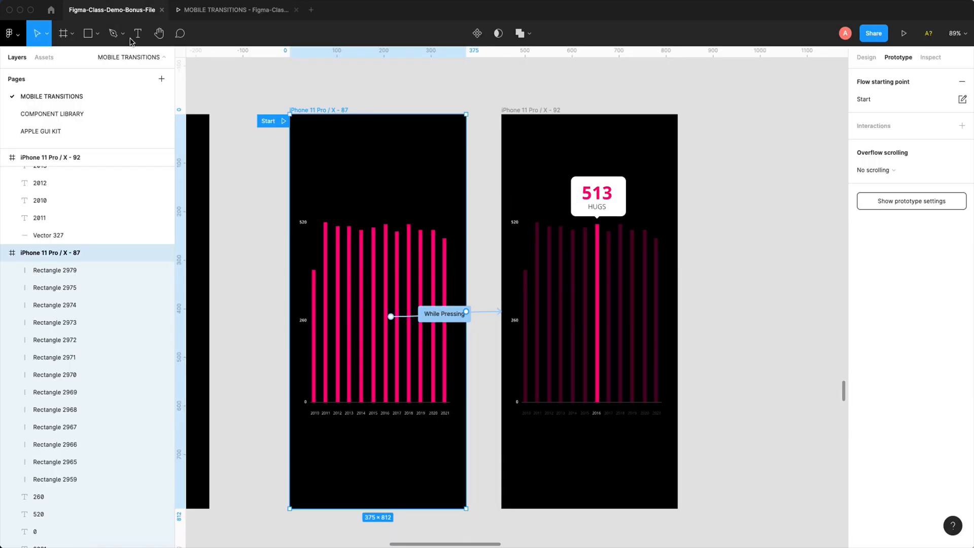
# - Move the flow starting point to the iPhone 11 Pro / X - 60 example frame in the Horizontal Swiping section
pyautogui.click(738, 243)
pyautogui.press('-')
pyautogui.press('-')
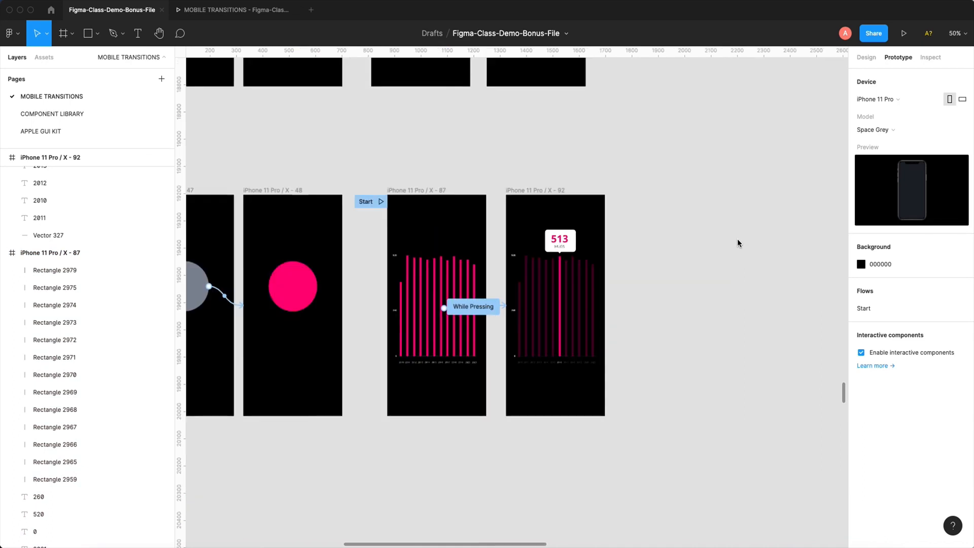
pyautogui.scroll(-3, 441, 241)
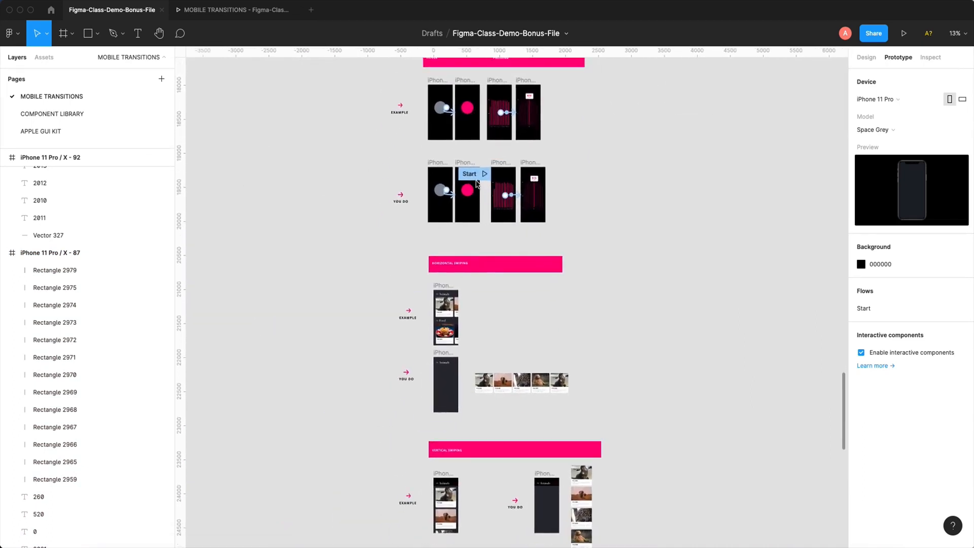
pyautogui.moveTo(480, 175); pyautogui.dragTo(420, 297)
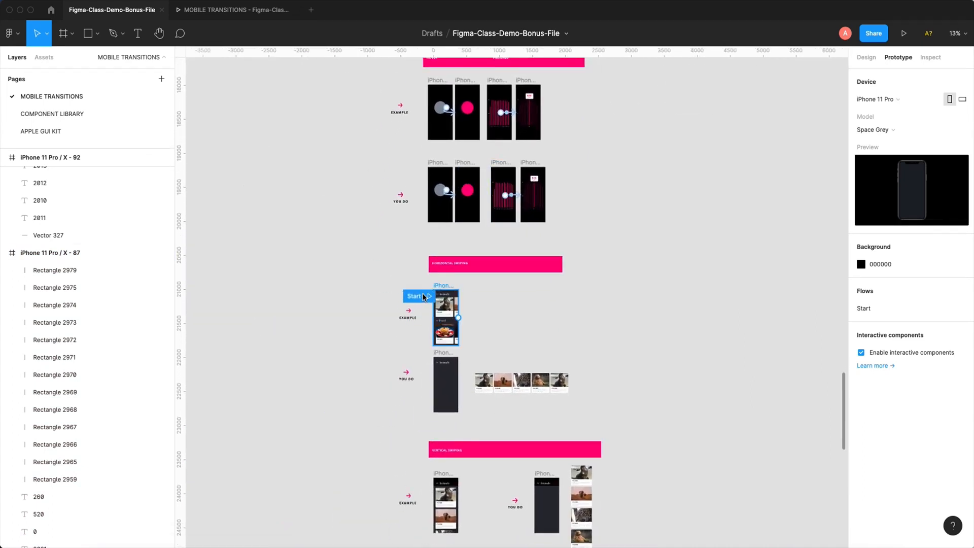
pyautogui.moveTo(373, 237); pyautogui.dragTo(510, 397)
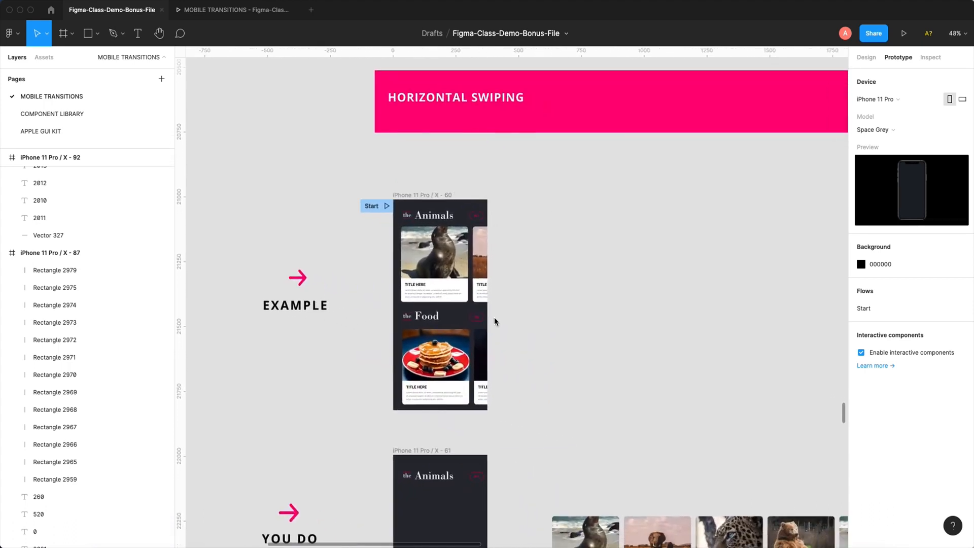
pyautogui.moveTo(496, 251); pyautogui.dragTo(524, 311)
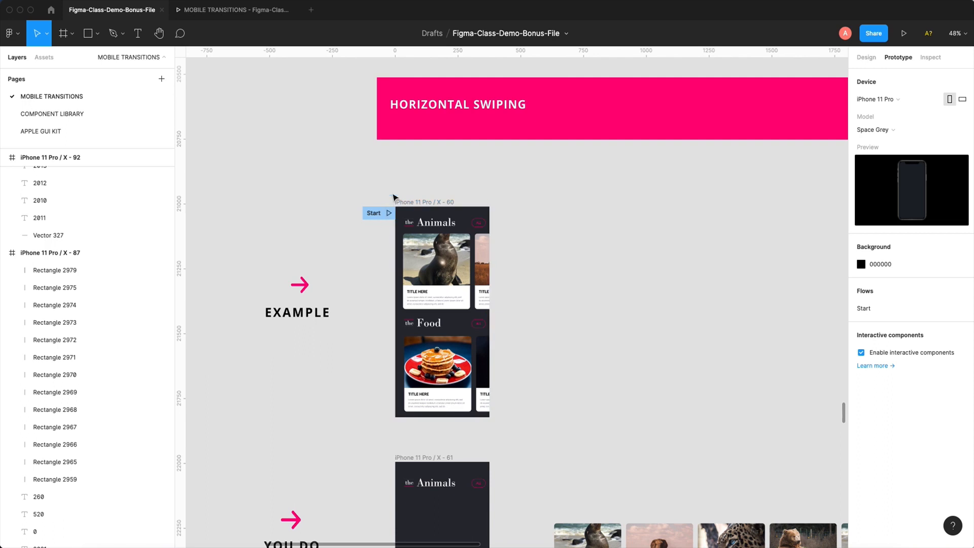
# - Preview the iPhone 11 Pro / X - 60 frame and swipe the Animals card row back and forth
pyautogui.click(414, 207)
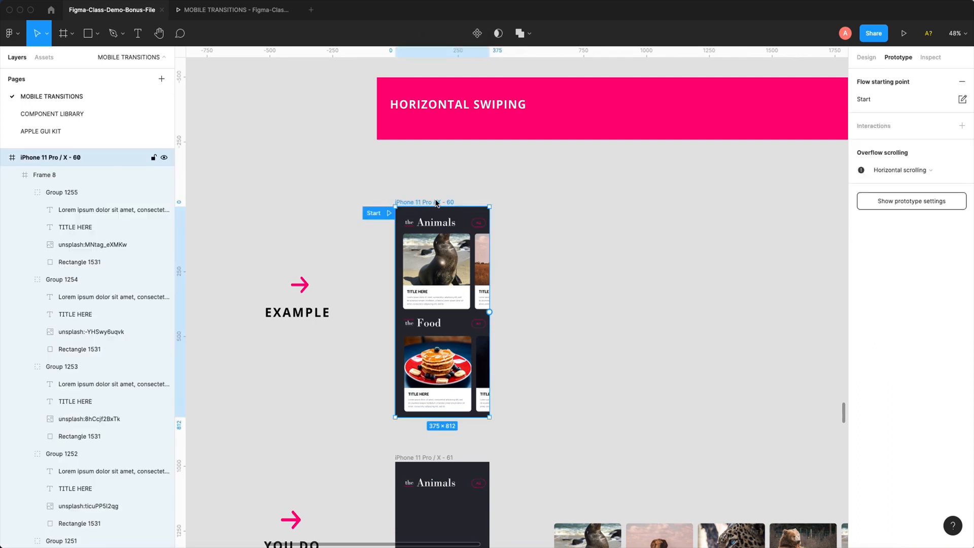
pyautogui.scroll(-2, 419, 173)
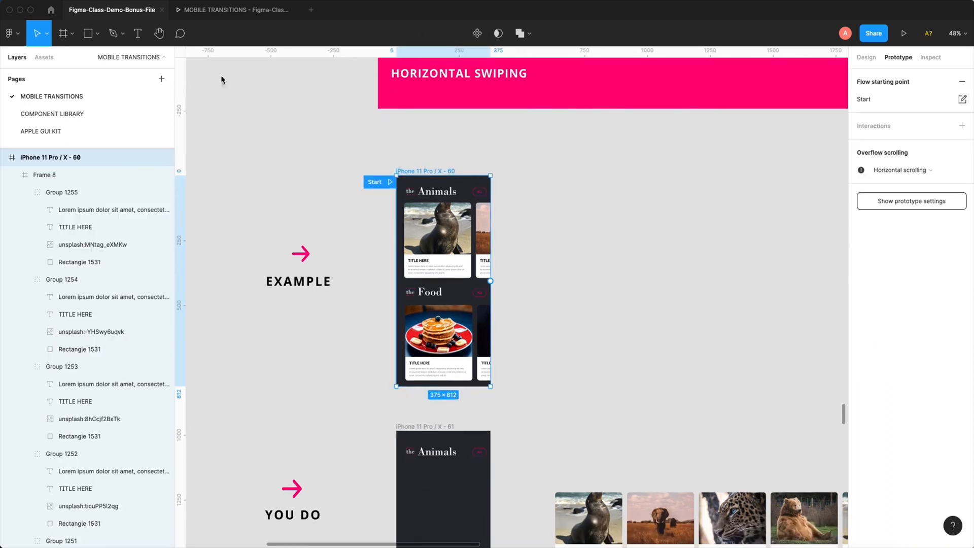
pyautogui.click(903, 34)
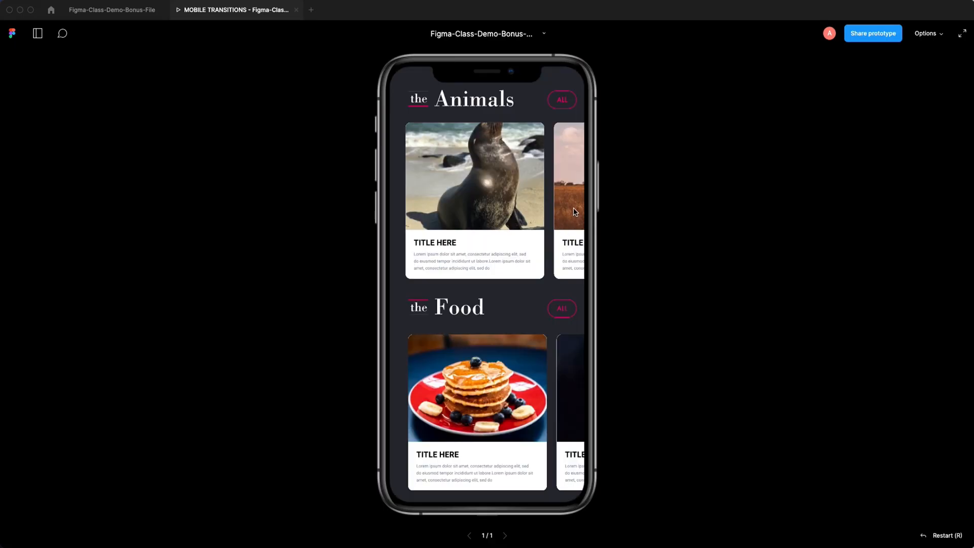
pyautogui.moveTo(574, 208); pyautogui.dragTo(330, 208)
pyautogui.moveTo(437, 199); pyautogui.dragTo(602, 192)
pyautogui.moveTo(477, 194); pyautogui.dragTo(541, 193)
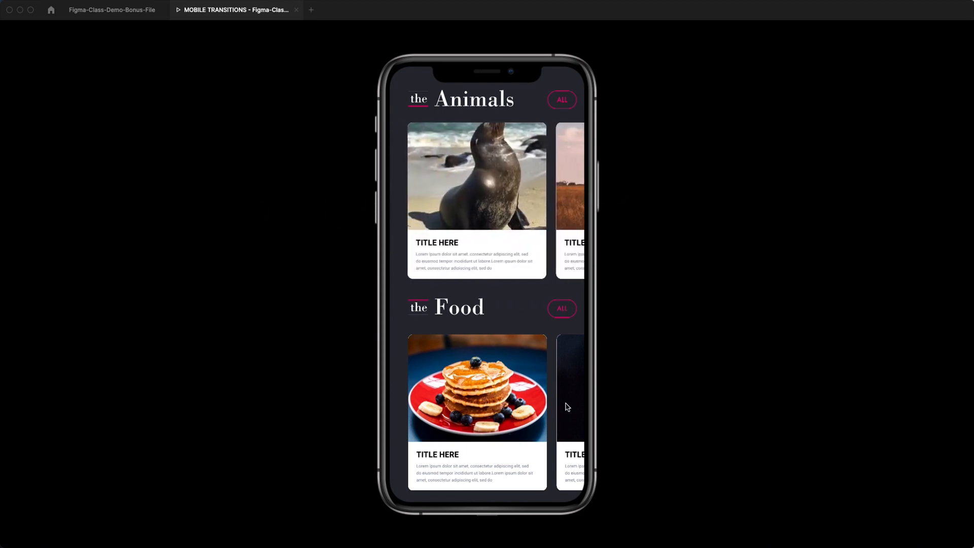
# - Swipe the Food card row back and forth in the preview and return to the design file
pyautogui.moveTo(565, 405); pyautogui.dragTo(328, 385)
pyautogui.moveTo(496, 384); pyautogui.dragTo(564, 365)
pyautogui.moveTo(467, 362); pyautogui.dragTo(587, 369)
pyautogui.click(122, 14)
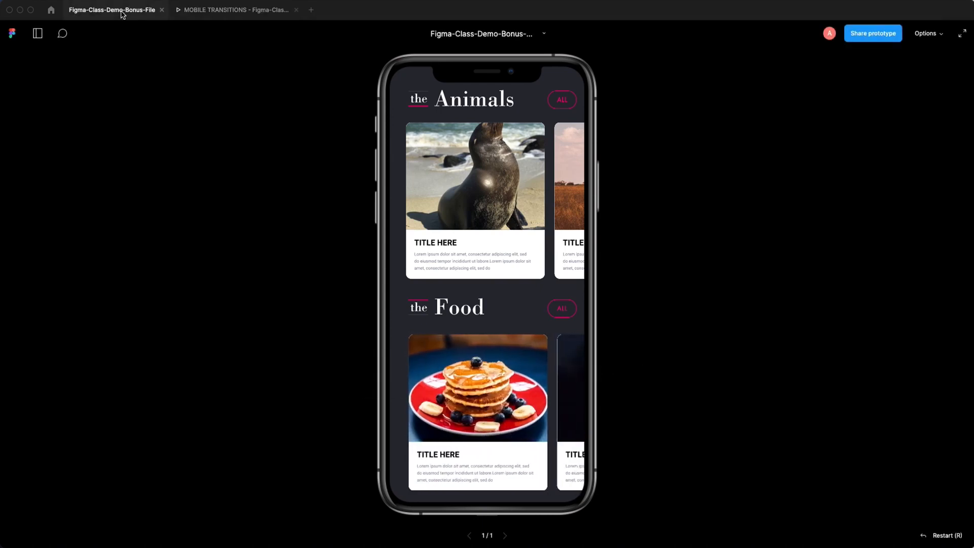
# - Move the flow starting point to the iPhone 11 Pro / X - 61 practice frame
pyautogui.scroll(-2, 473, 291)
pyautogui.moveTo(511, 316); pyautogui.dragTo(486, 170)
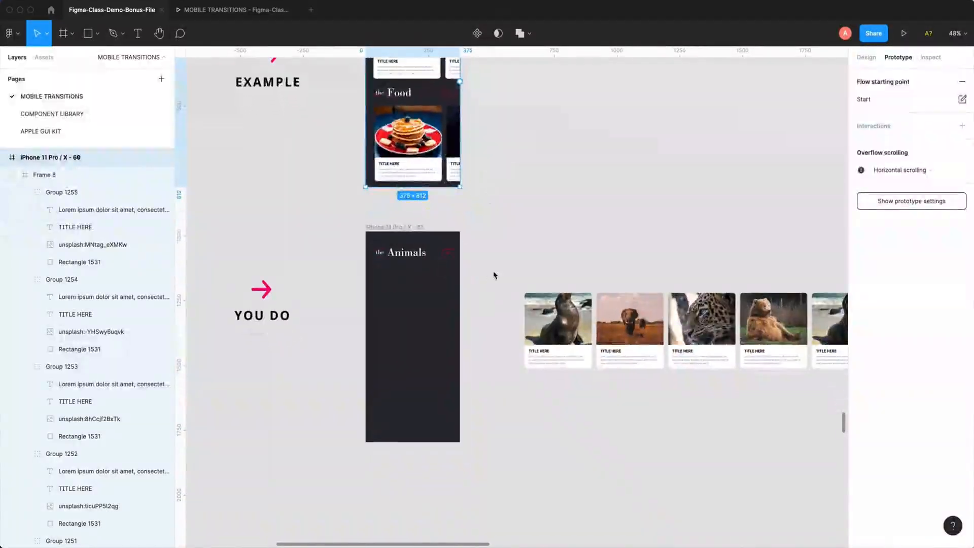
pyautogui.scroll(4, 389, 164)
pyautogui.hscroll(-2, 388, 164)
pyautogui.moveTo(384, 78); pyautogui.dragTo(388, 115)
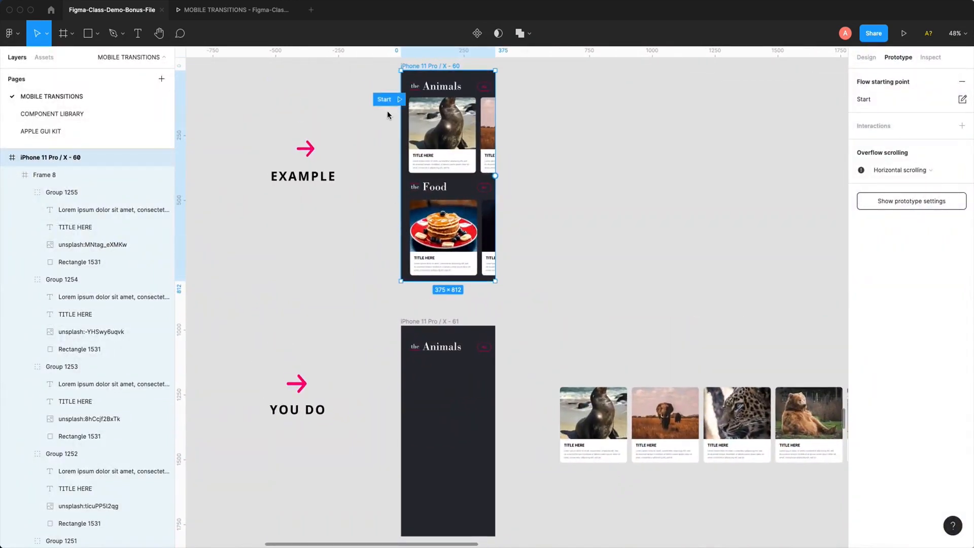
pyautogui.moveTo(384, 319); pyautogui.dragTo(385, 331)
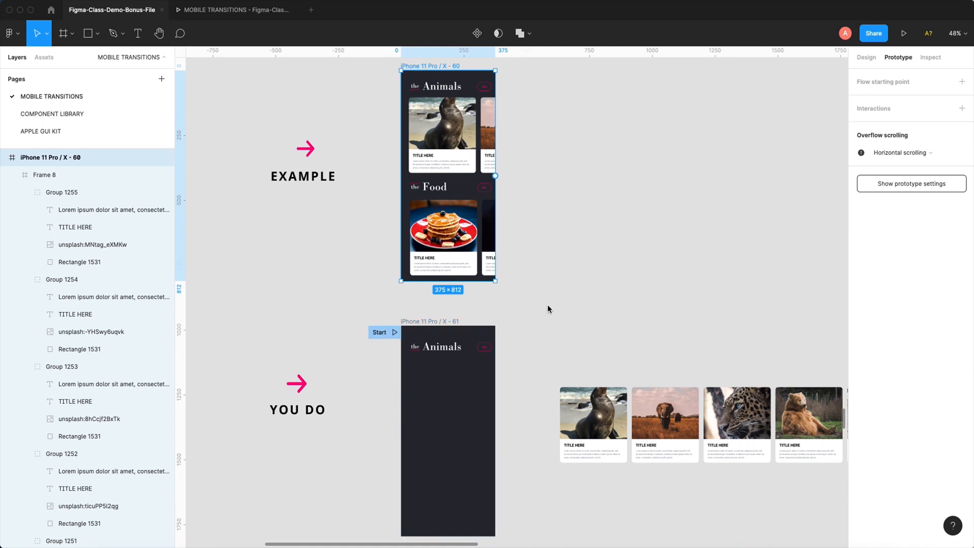
# - Draw a rectangle about 251 × 189 below the animal cards and duplicate it into an evenly spaced row of four
pyautogui.scroll(-7, 549, 307)
pyautogui.hscroll(5, 548, 306)
pyautogui.moveTo(388, 117); pyautogui.dragTo(808, 396)
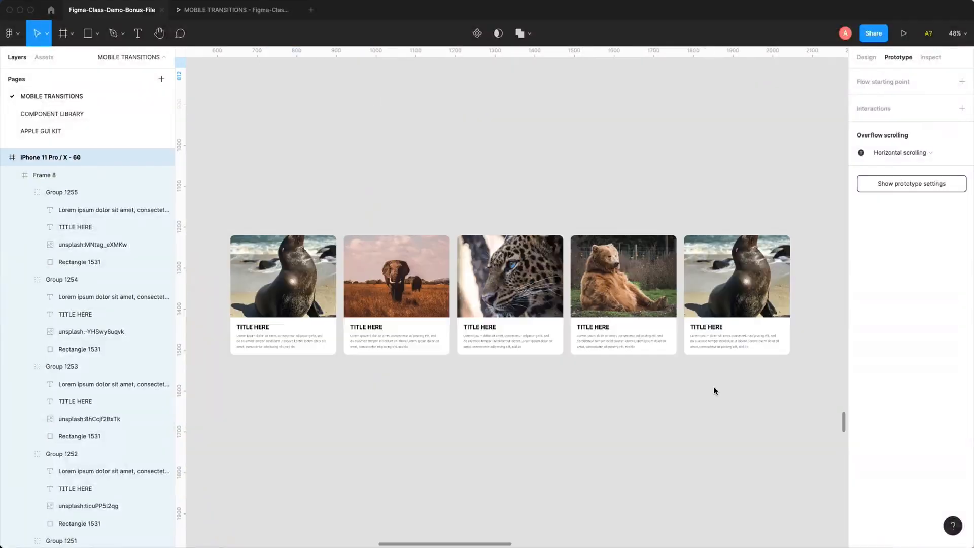
pyautogui.hscroll(-2, 302, 296)
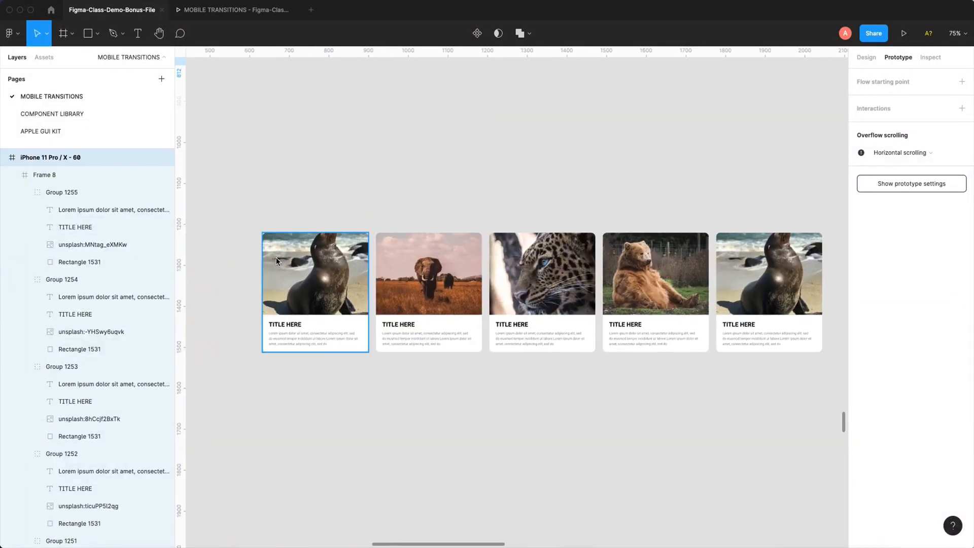
pyautogui.moveTo(495, 386); pyautogui.dragTo(489, 377)
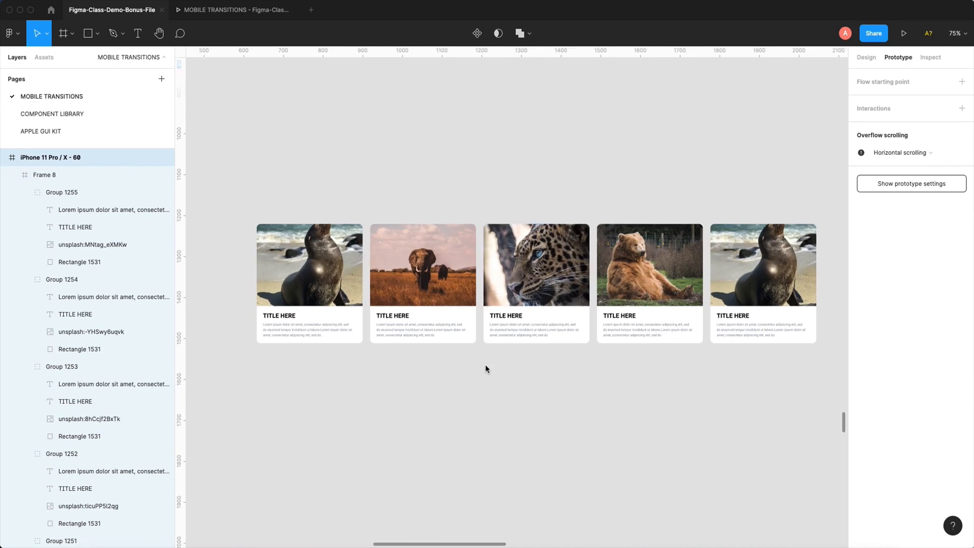
pyautogui.press('r')
pyautogui.moveTo(263, 366)
pyautogui.mouseDown()
pyautogui.moveTo(350, 450)
pyautogui.moveTo(414, 408)
pyautogui.mouseUp()
pyautogui.press('super+d')
pyautogui.press('super+d')
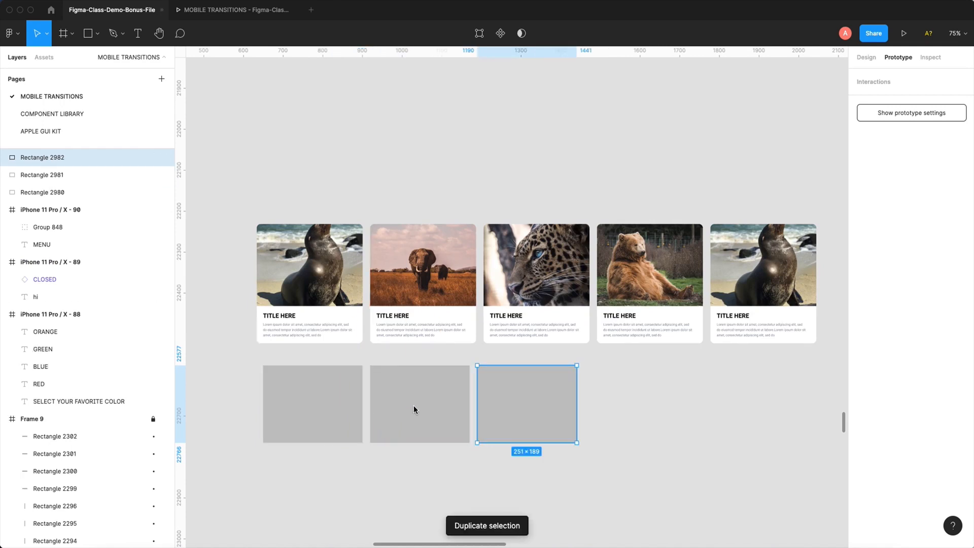
# - Fill the four rectangles with the Unsplash plugin's animal preset photos and replace them with its art preset photos
pyautogui.keyDown('shift'); pyautogui.click(517, 433); pyautogui.keyUp('shift')
pyautogui.keyDown('shift'); pyautogui.click(425, 410); pyautogui.keyUp('shift')
pyautogui.keyDown('shift'); pyautogui.click(313, 404); pyautogui.keyUp('shift')
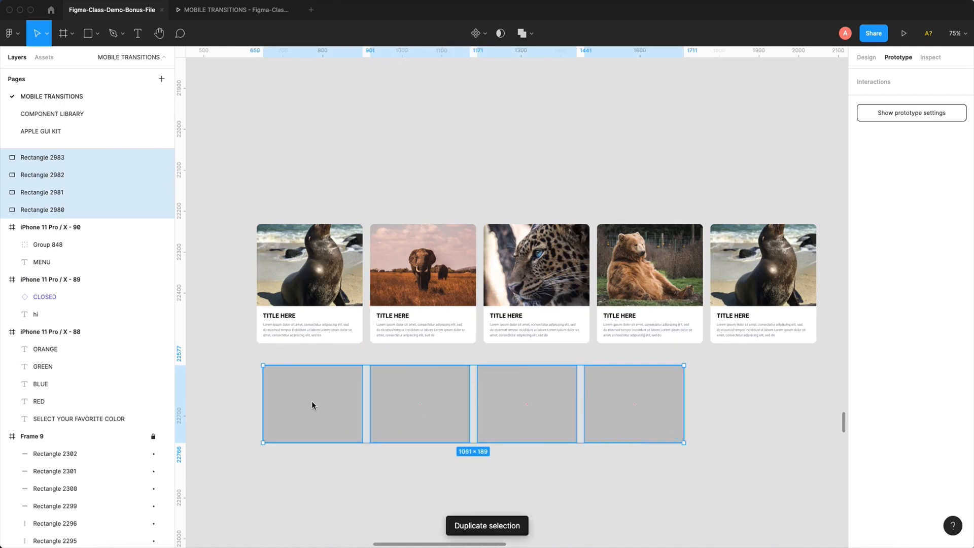
pyautogui.click(255, 0)
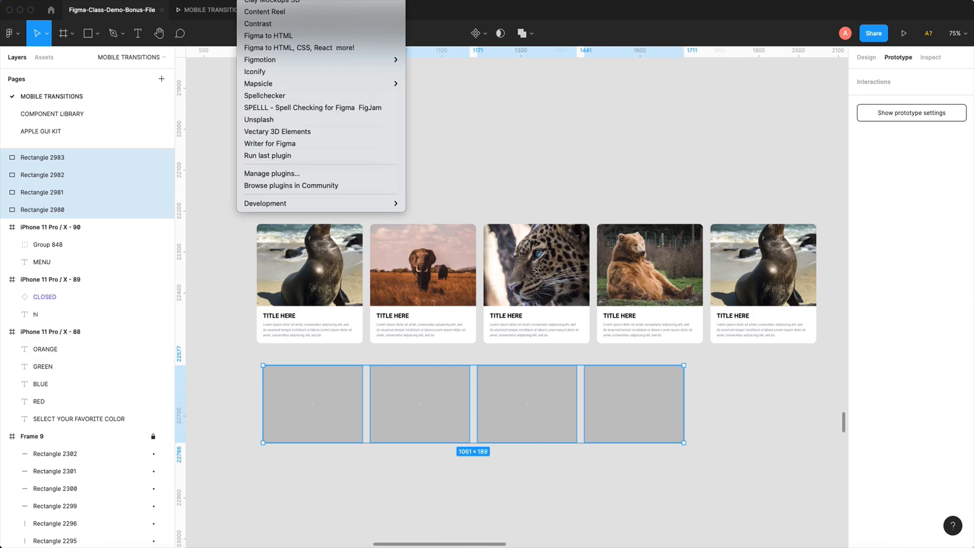
pyautogui.click(262, 120)
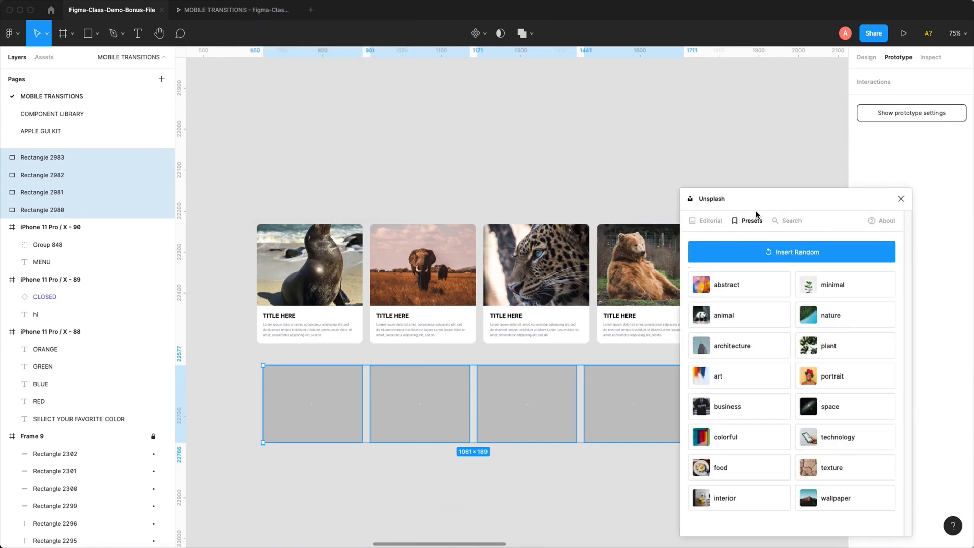
pyautogui.moveTo(756, 214); pyautogui.dragTo(721, 128)
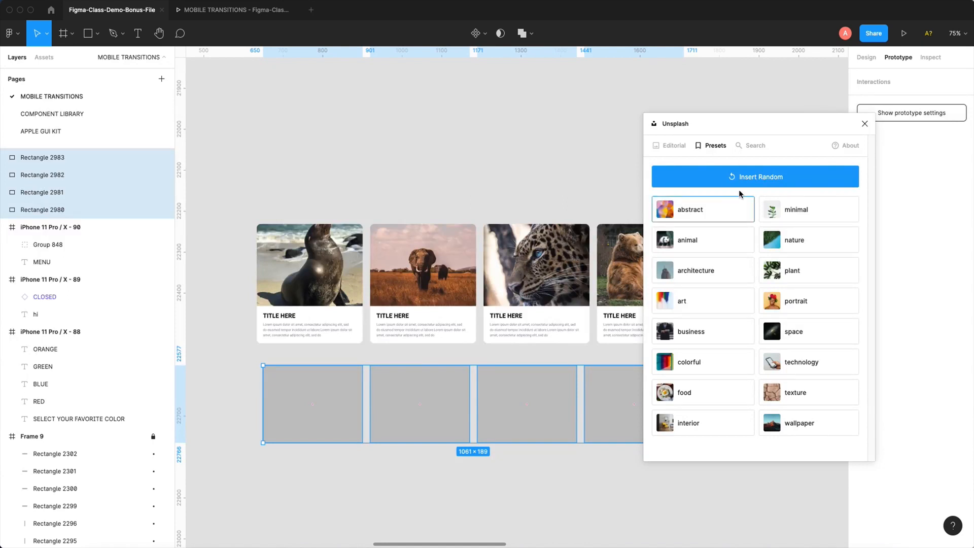
pyautogui.click(694, 244)
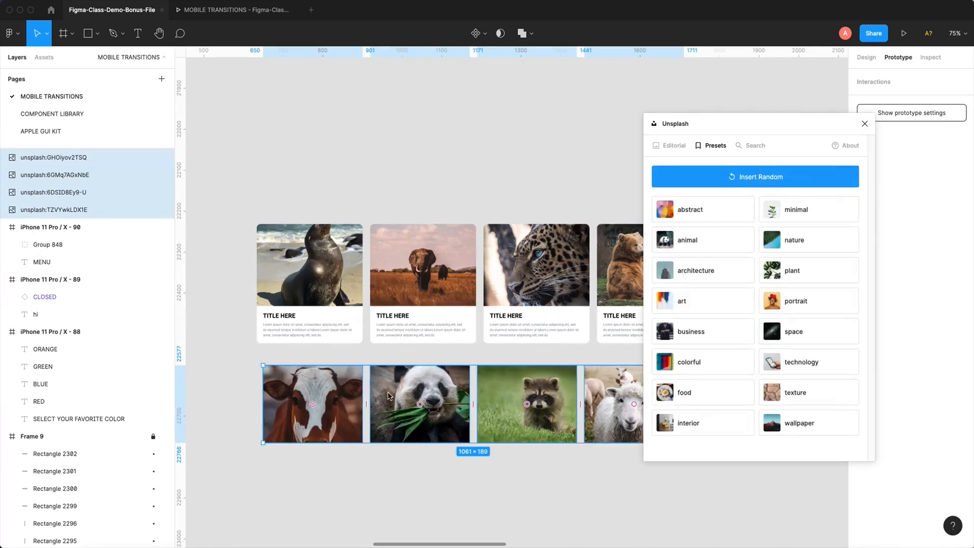
pyautogui.click(690, 297)
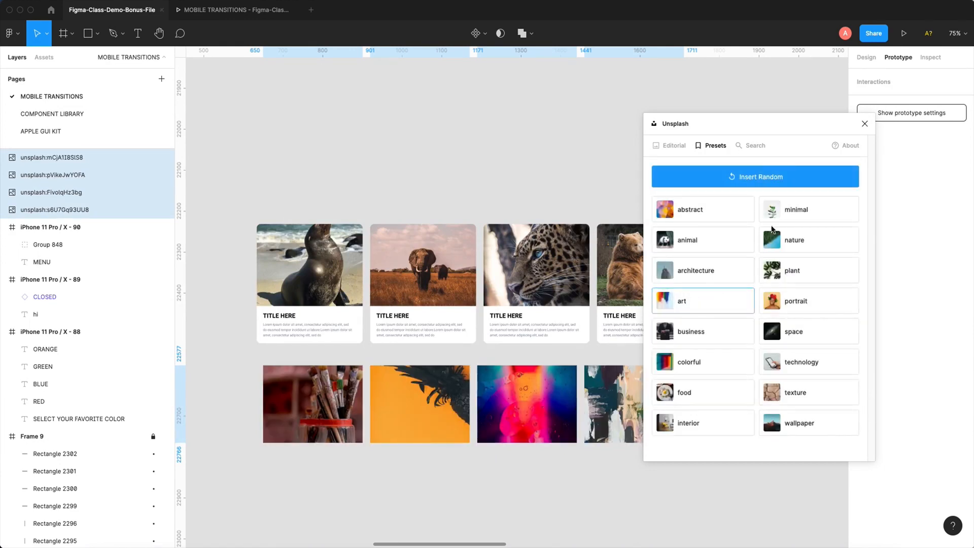
pyautogui.click(865, 125)
# - Set the image fill mode of the paintbrush picture to Crop and adjust its crop
pyautogui.click(325, 404)
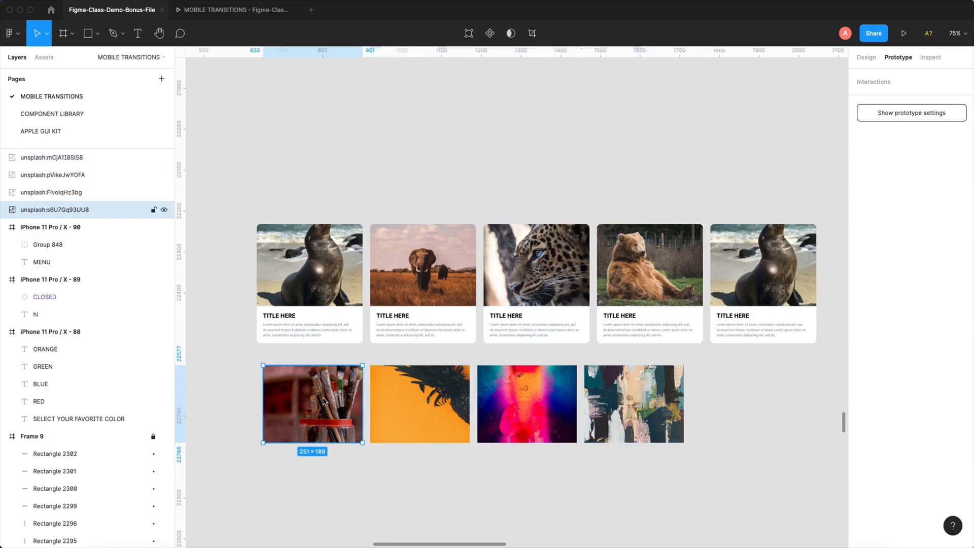
pyautogui.click(867, 59)
pyautogui.doubleClick(331, 418)
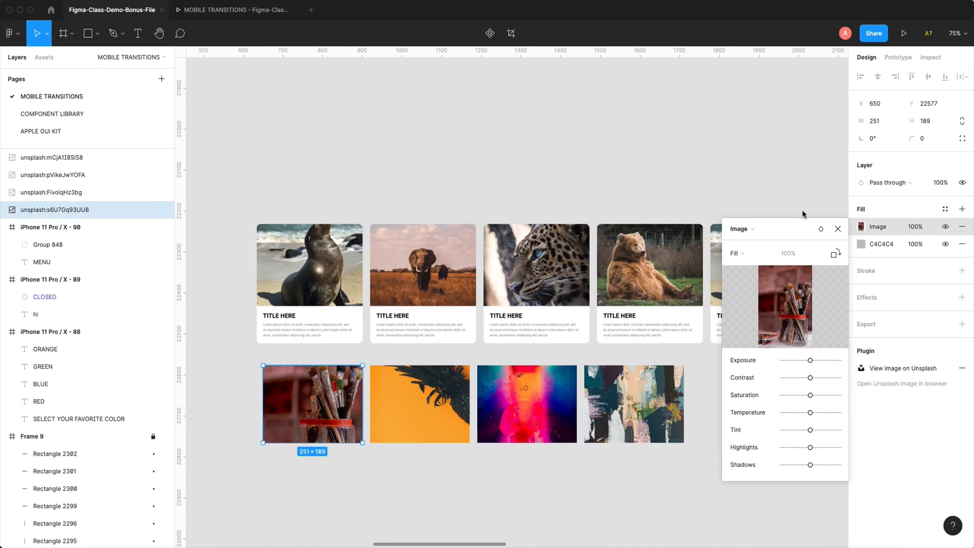
pyautogui.click(736, 253)
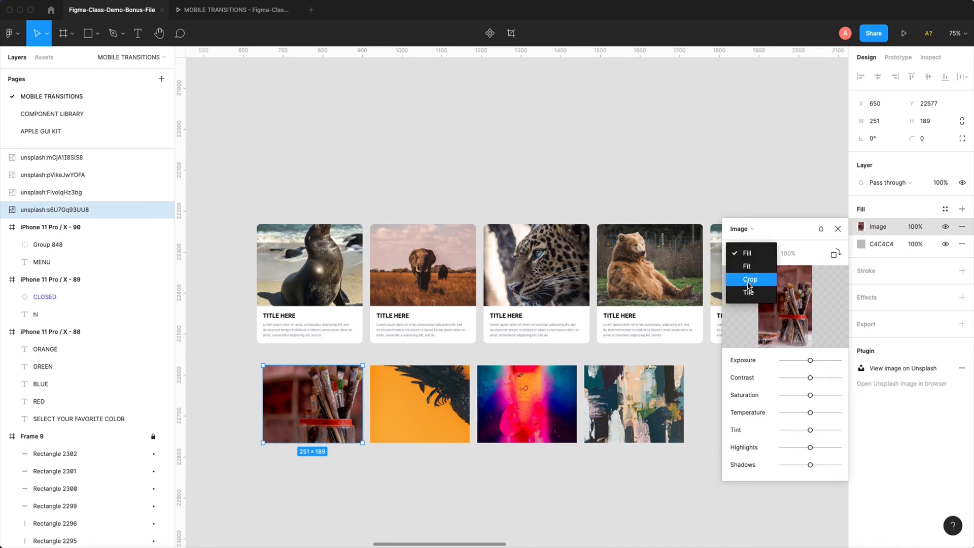
pyautogui.click(749, 280)
pyautogui.moveTo(362, 481)
pyautogui.mouseDown()
pyautogui.moveTo(376, 491)
pyautogui.moveTo(364, 483)
pyautogui.mouseUp()
pyautogui.click(424, 503)
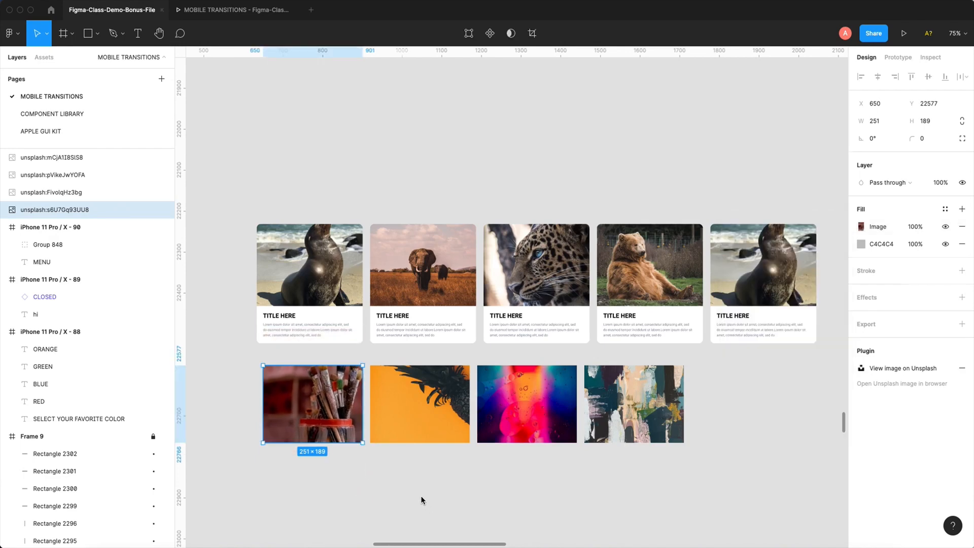
# - Delete the row of four art images below the animal cards
pyautogui.moveTo(241, 360); pyautogui.dragTo(656, 467)
pyautogui.press('Delete')
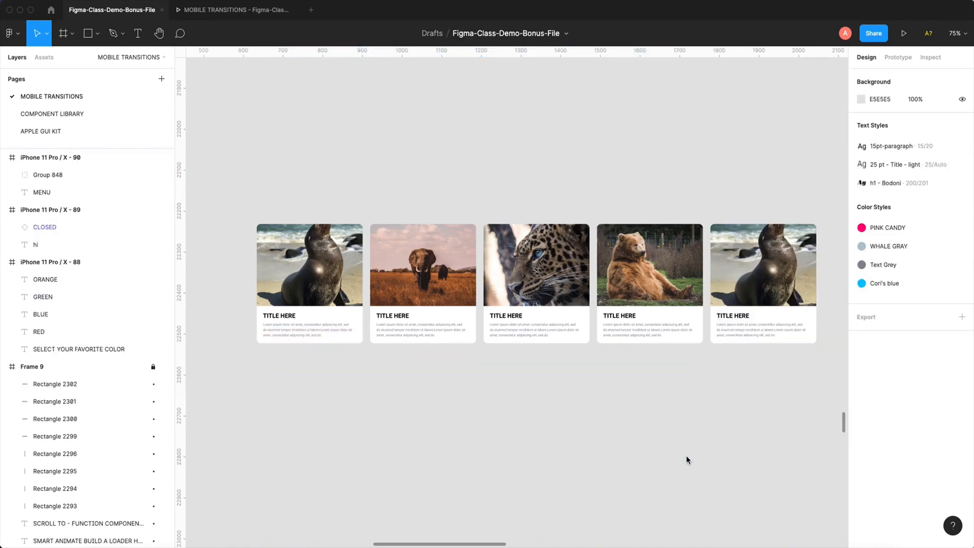
# - Review the practice frame and its animal cards, then swipe the Animals row in the example preview and return to the design file
pyautogui.press('-')
pyautogui.hscroll(-2, 687, 441)
pyautogui.moveTo(228, 143); pyautogui.dragTo(669, 404)
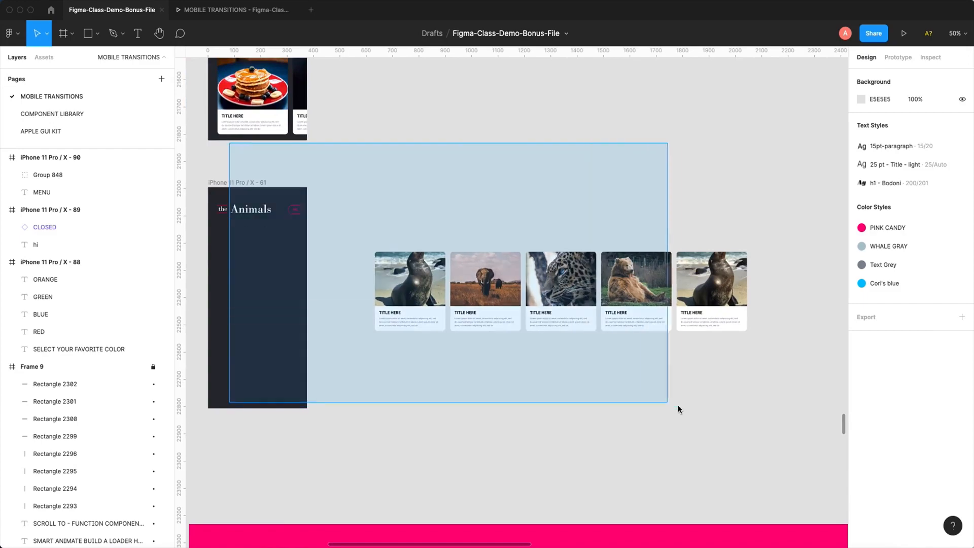
pyautogui.moveTo(618, 367); pyautogui.dragTo(561, 358)
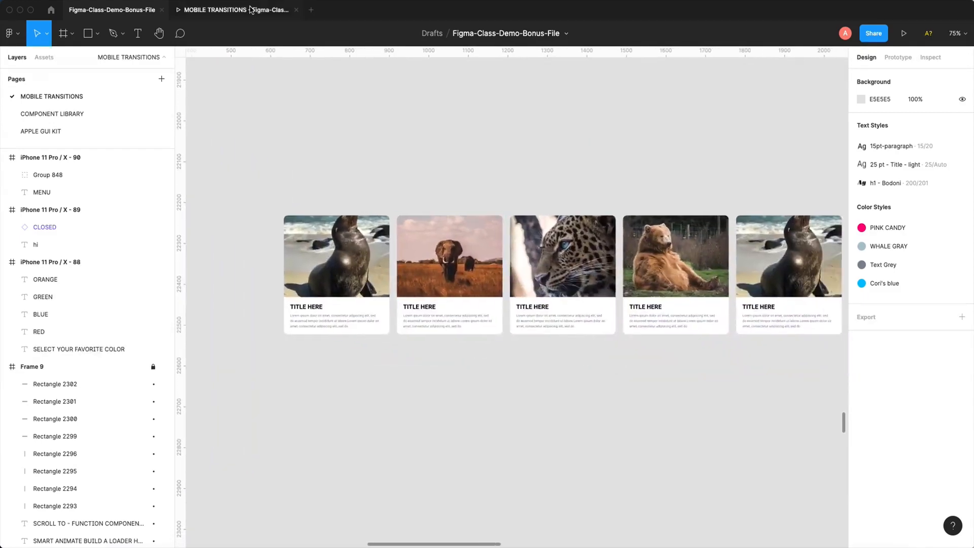
pyautogui.click(253, 10)
pyautogui.moveTo(521, 191); pyautogui.dragTo(599, 175)
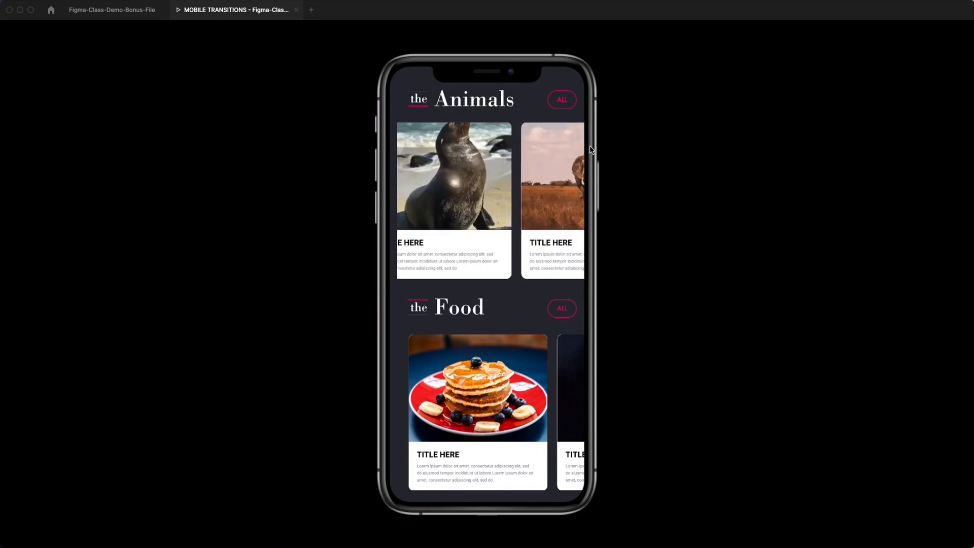
pyautogui.click(120, 11)
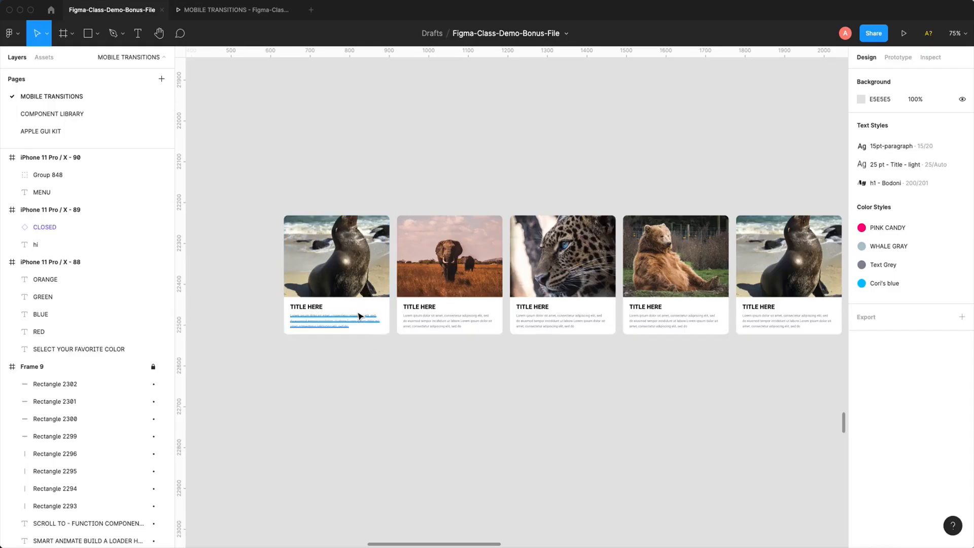
# - Move the row of five animal cards beside the empty Animals phone frame, to Y 22181
pyautogui.press('super+minus')
pyautogui.moveTo(383, 309); pyautogui.dragTo(410, 308)
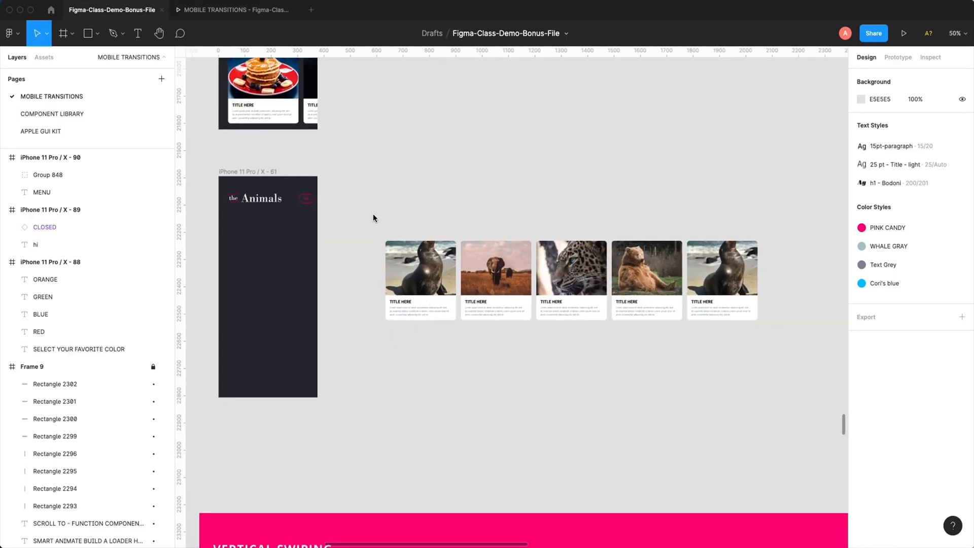
pyautogui.moveTo(374, 215); pyautogui.dragTo(782, 337)
pyautogui.hscroll(-2, 570, 329)
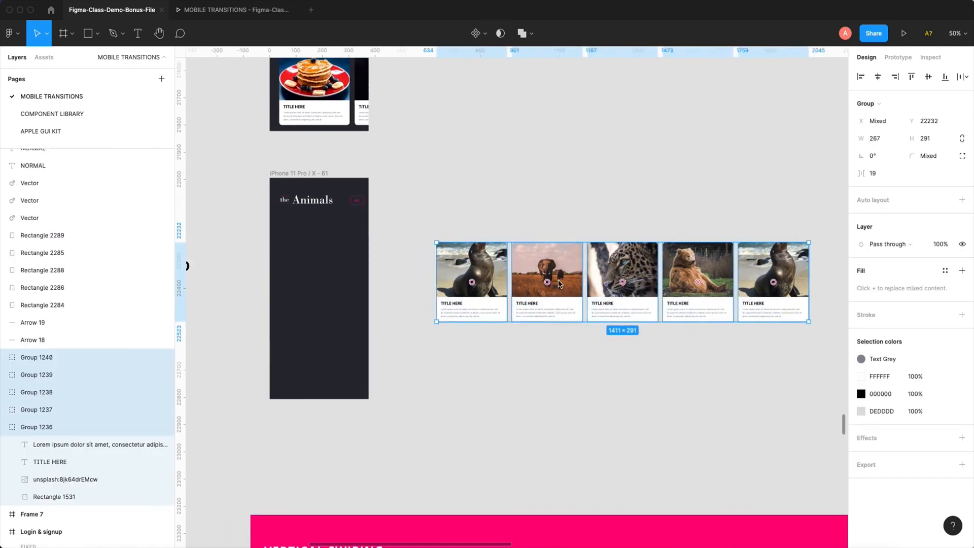
pyautogui.moveTo(563, 283); pyautogui.dragTo(416, 257)
pyautogui.moveTo(452, 343); pyautogui.dragTo(383, 345)
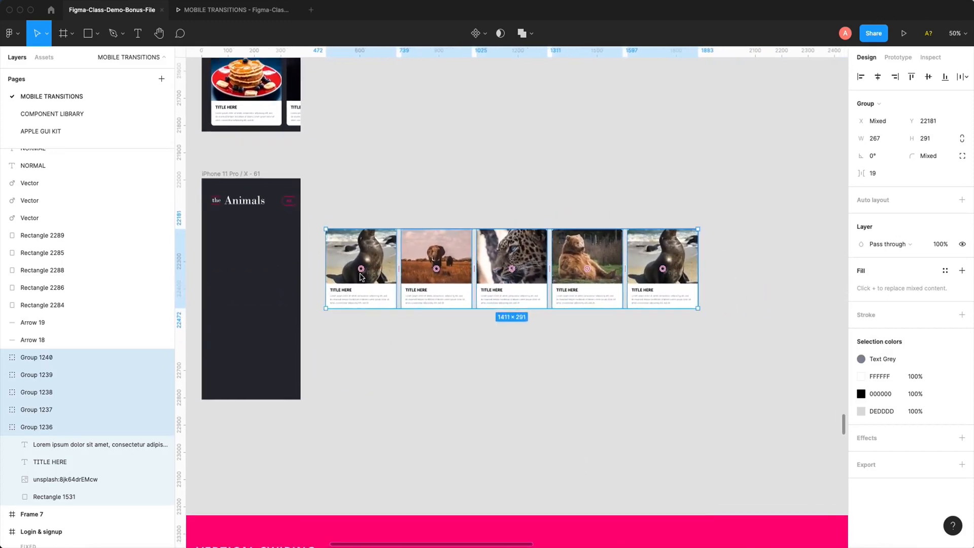
# - Compare the five animal cards with the Animals row in the prototype preview, and return to the design file
pyautogui.moveTo(362, 269); pyautogui.dragTo(376, 277)
pyautogui.moveTo(331, 197); pyautogui.dragTo(707, 324)
pyautogui.click(242, 12)
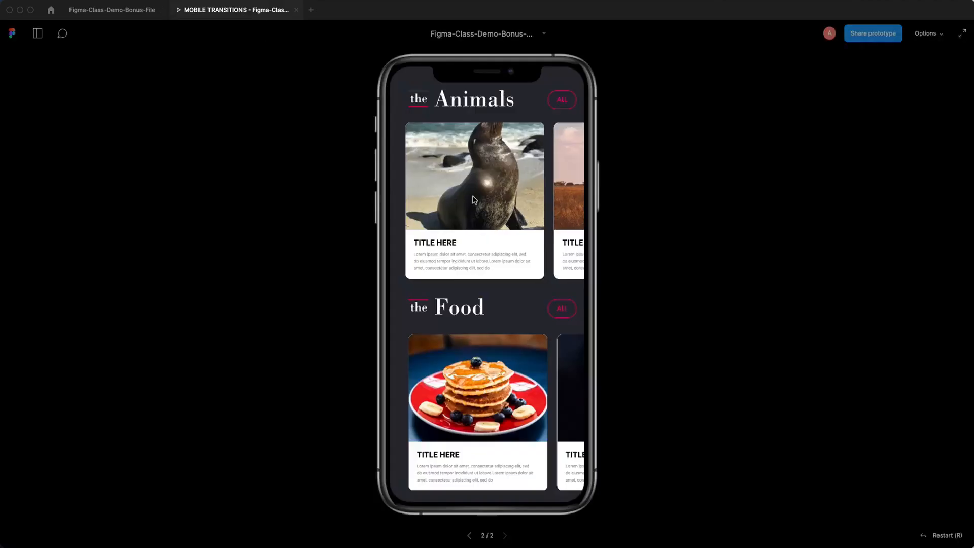
pyautogui.click(111, 10)
pyautogui.click(399, 222)
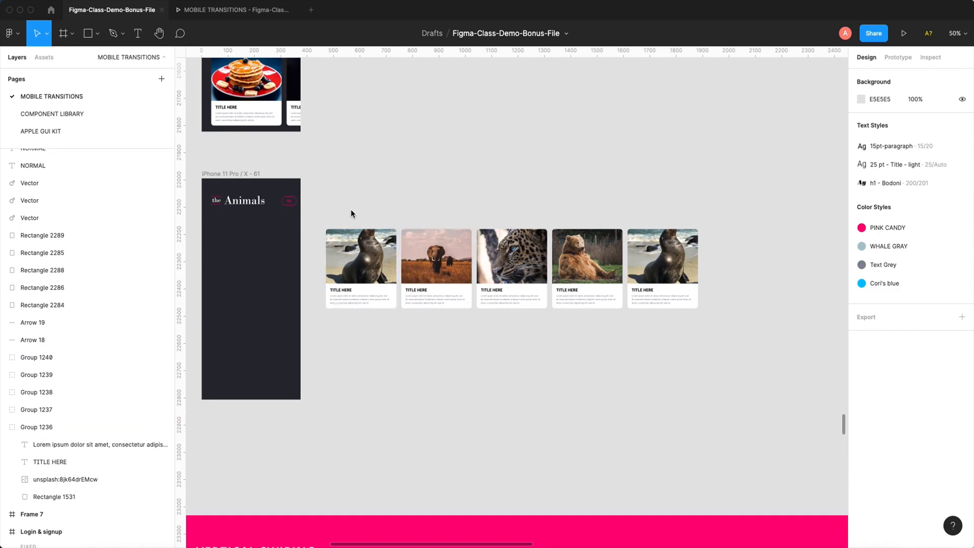
# - Regroup the layers of the first seal card into a single fresh group
pyautogui.moveTo(315, 213); pyautogui.dragTo(398, 324)
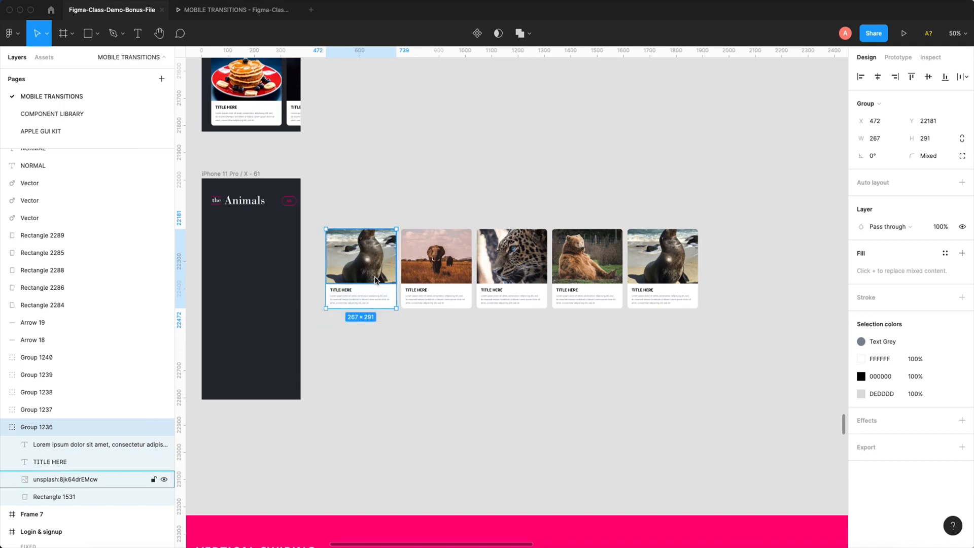
pyautogui.press('super+g')
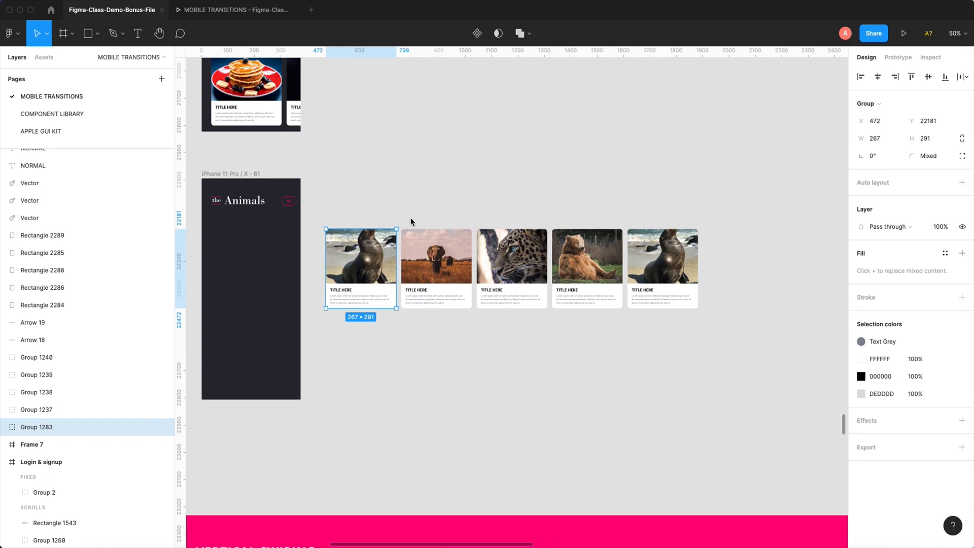
pyautogui.rightClick(370, 267)
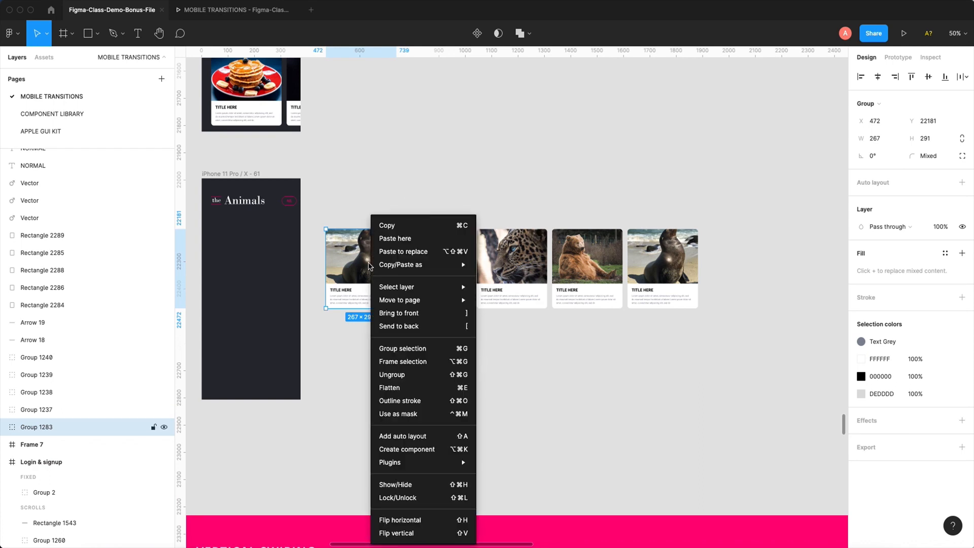
pyautogui.click(392, 375)
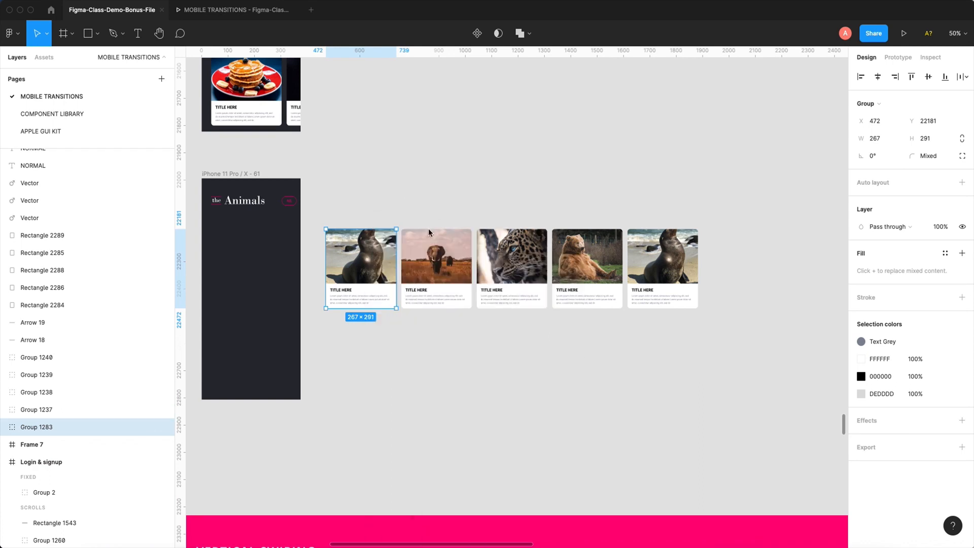
# - Group the elephant card's loose text, photo and rectangle layers into a single group
pyautogui.moveTo(428, 233); pyautogui.dragTo(465, 333)
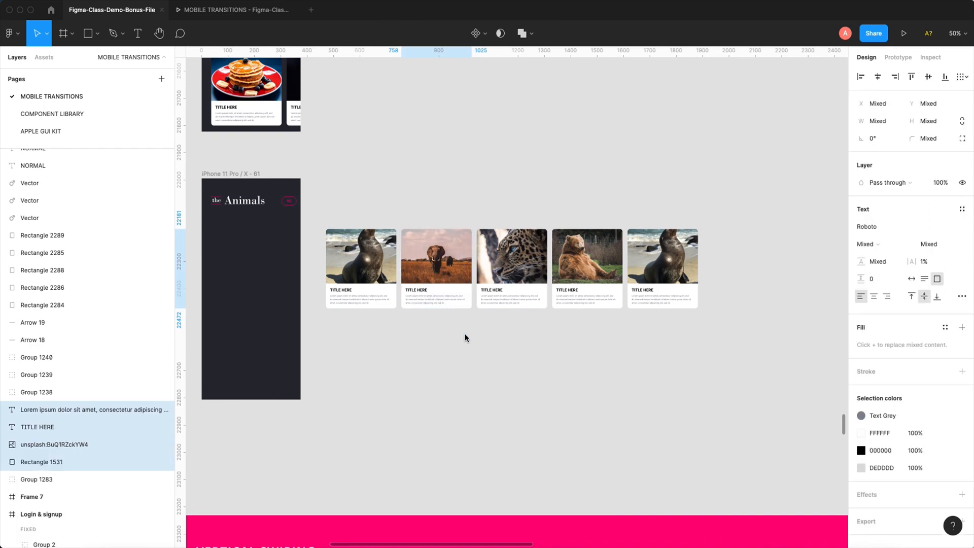
pyautogui.click(465, 333)
pyautogui.moveTo(403, 180); pyautogui.dragTo(472, 347)
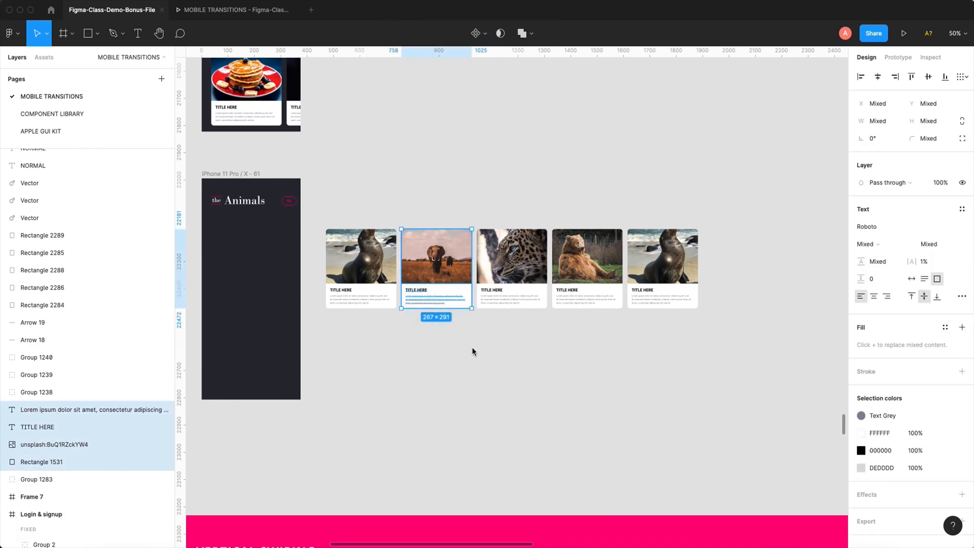
pyautogui.rightClick(439, 230)
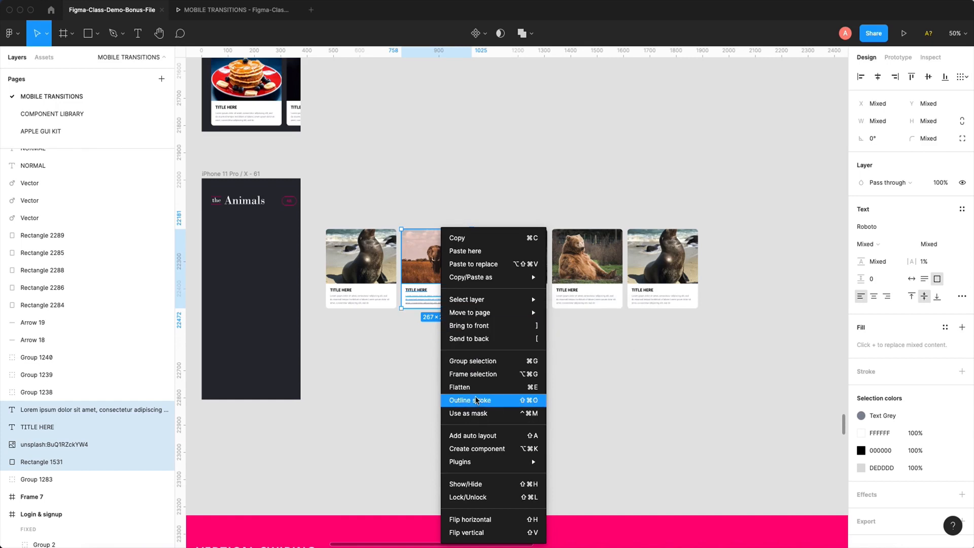
pyautogui.click(480, 364)
# - Regroup the layers of the leopard, bear and last seal cards so that each card is its own group
pyautogui.moveTo(485, 200); pyautogui.dragTo(540, 315)
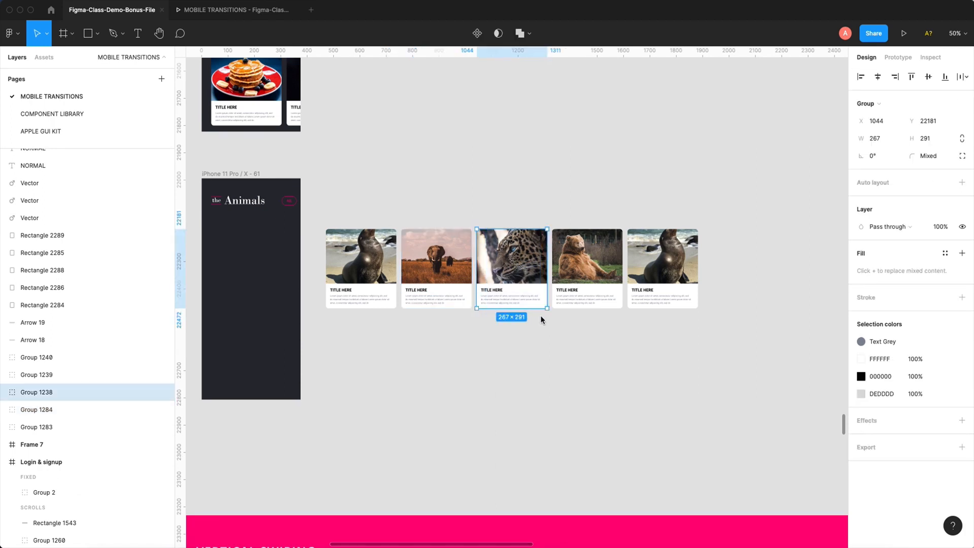
pyautogui.moveTo(564, 203); pyautogui.dragTo(613, 321)
pyautogui.moveTo(626, 189); pyautogui.dragTo(704, 341)
pyautogui.moveTo(621, 184); pyautogui.dragTo(714, 313)
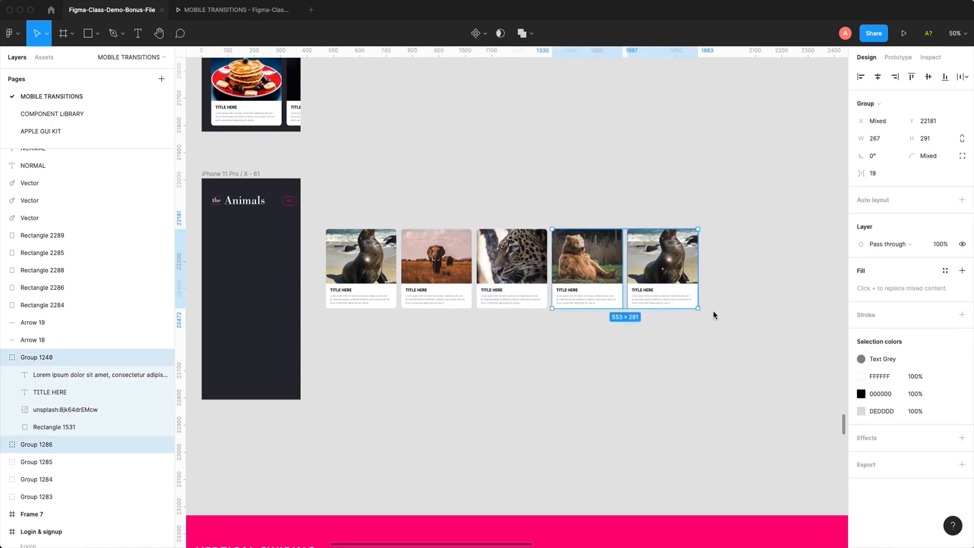
pyautogui.click(675, 318)
pyautogui.moveTo(699, 202); pyautogui.dragTo(637, 341)
pyautogui.hotkey('ctrl', 'g')
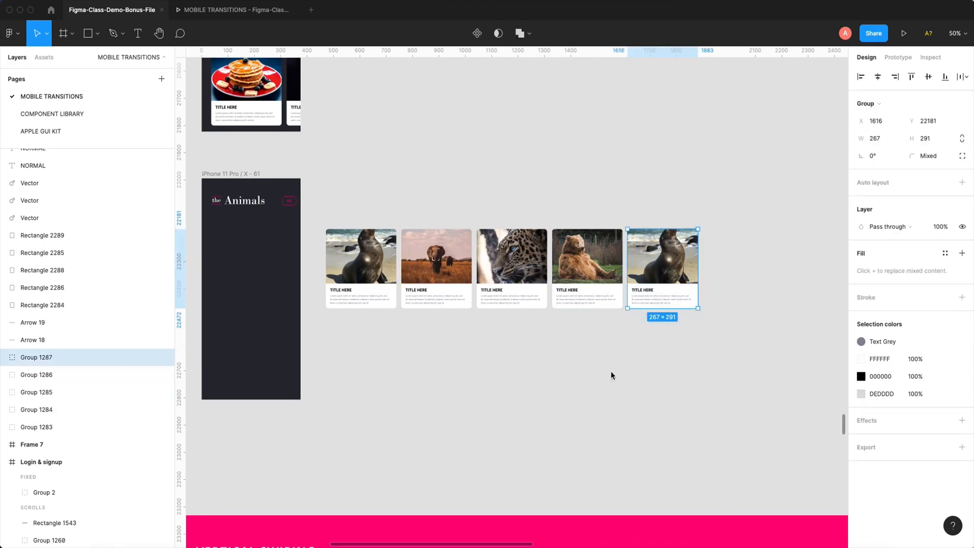
pyautogui.click(597, 381)
pyautogui.moveTo(318, 208); pyautogui.dragTo(718, 333)
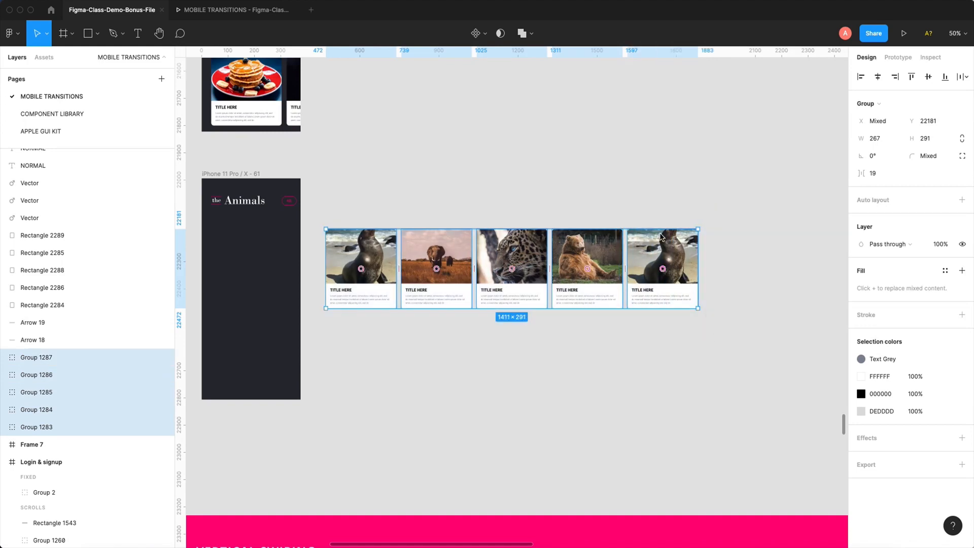
pyautogui.rightClick(667, 247)
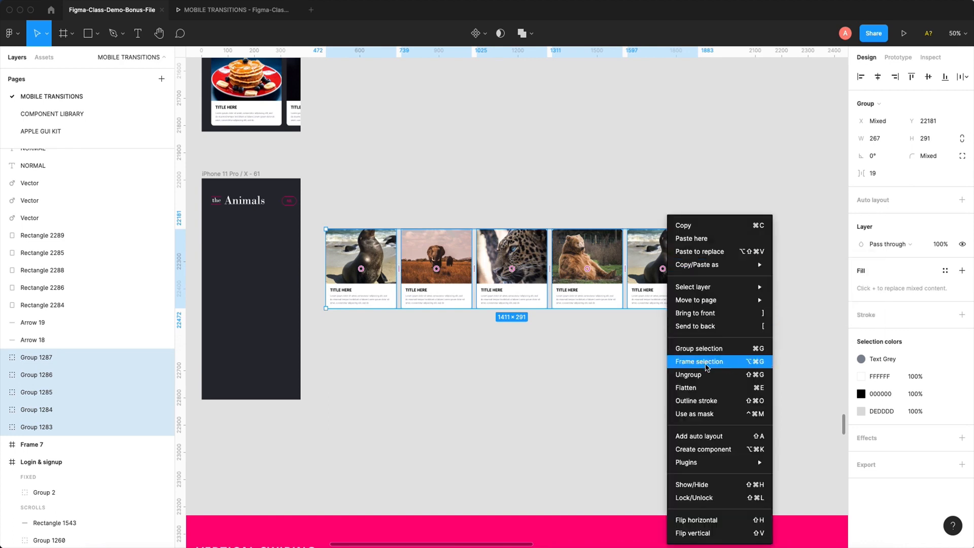
pyautogui.click(509, 166)
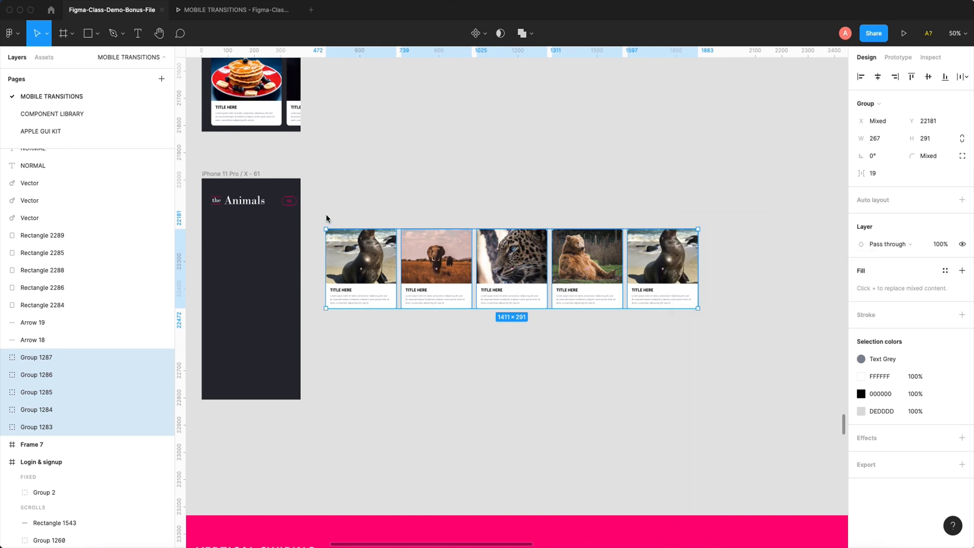
pyautogui.moveTo(325, 206); pyautogui.dragTo(738, 327)
pyautogui.click(318, 214)
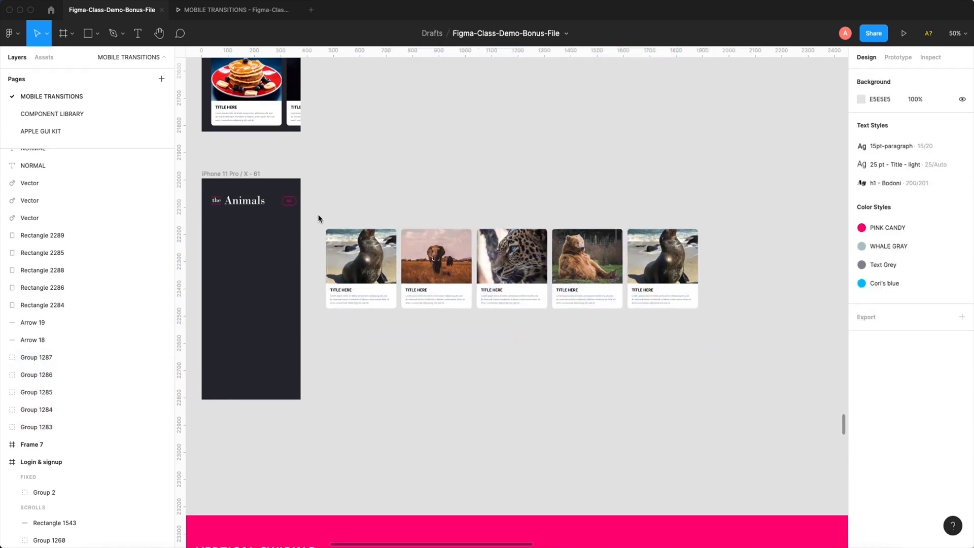
# - Wrap the five animal card groups together in one frame with Frame selection
pyautogui.moveTo(319, 214); pyautogui.dragTo(772, 332)
pyautogui.rightClick(640, 256)
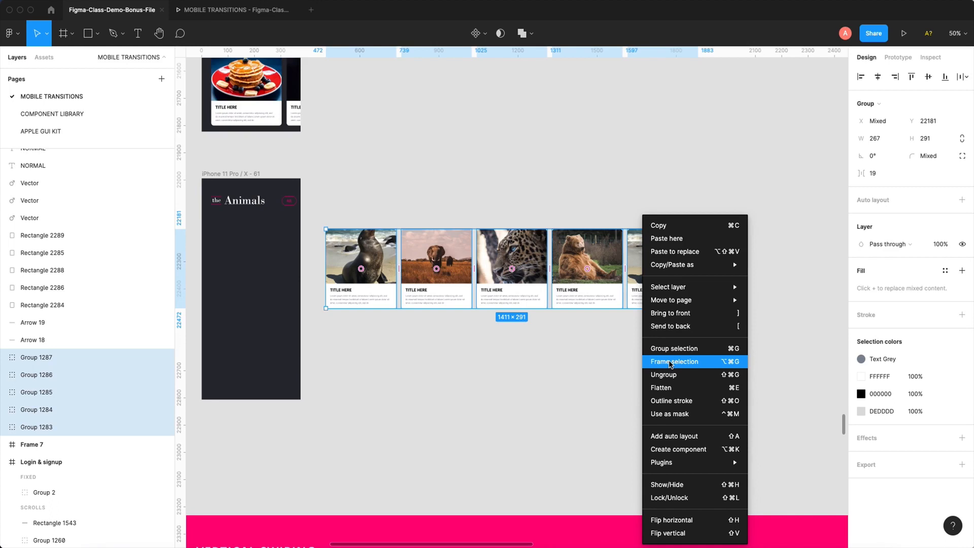
pyautogui.click(564, 373)
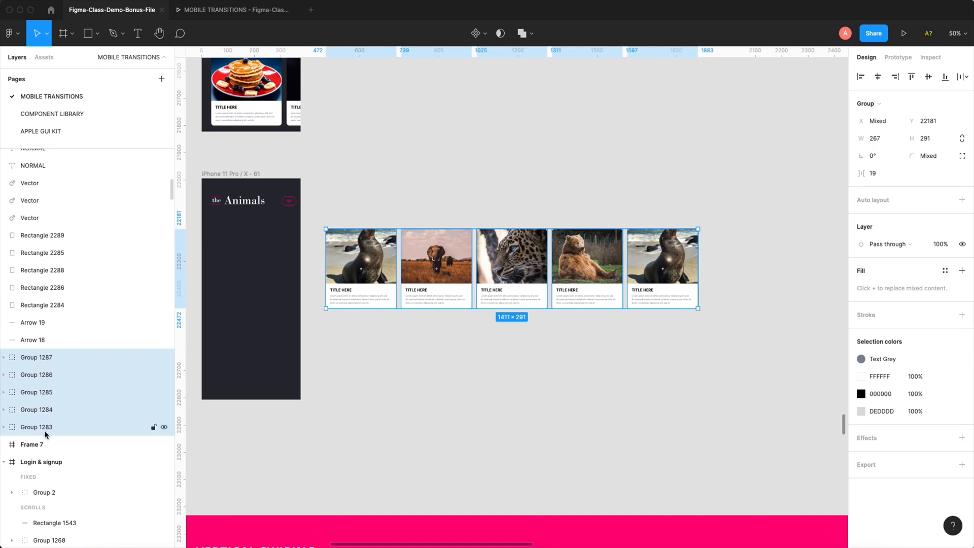
pyautogui.rightClick(449, 251)
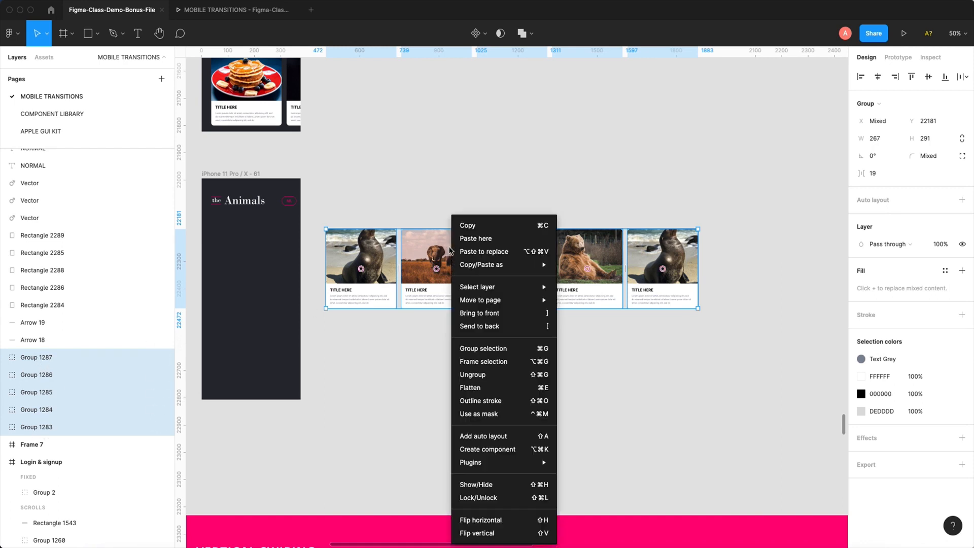
pyautogui.click(489, 367)
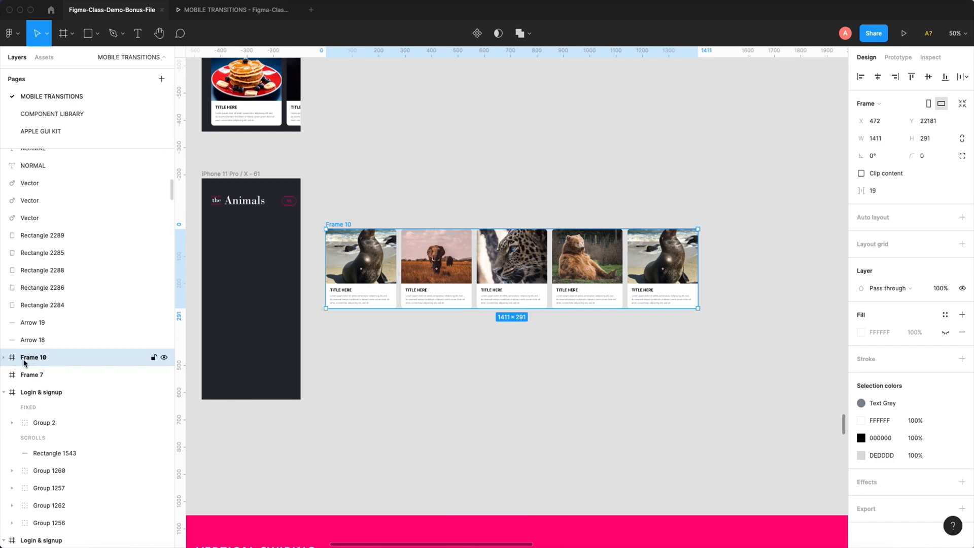
# - Expand the new card frame in the layer list and rename it as Animals
pyautogui.click(5, 357)
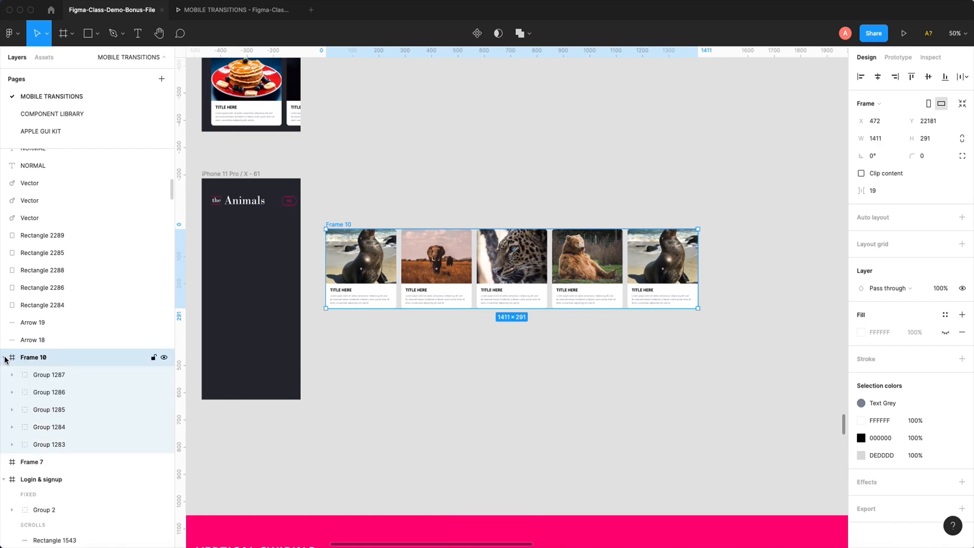
pyautogui.doubleClick(32, 358)
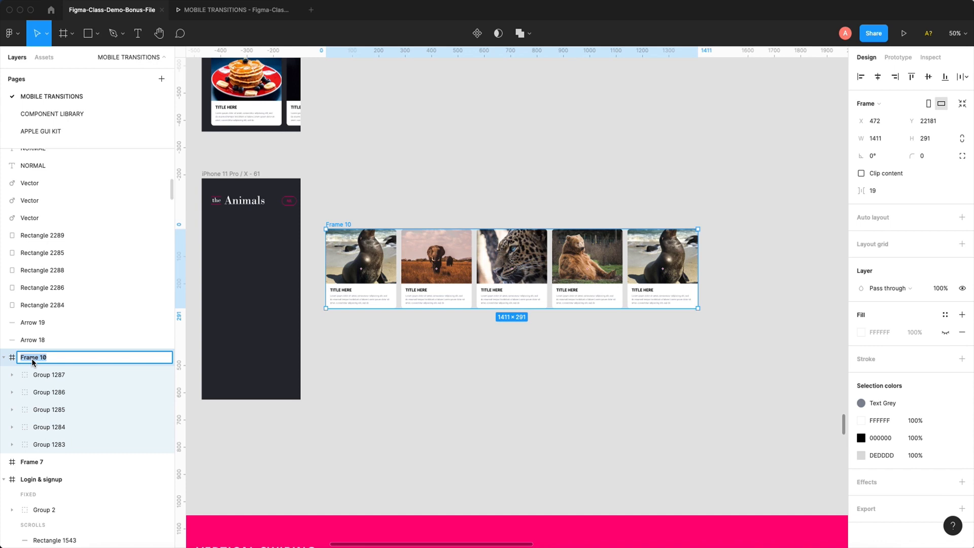
pyautogui.write('Animals')
pyautogui.click(415, 336)
pyautogui.click(332, 230)
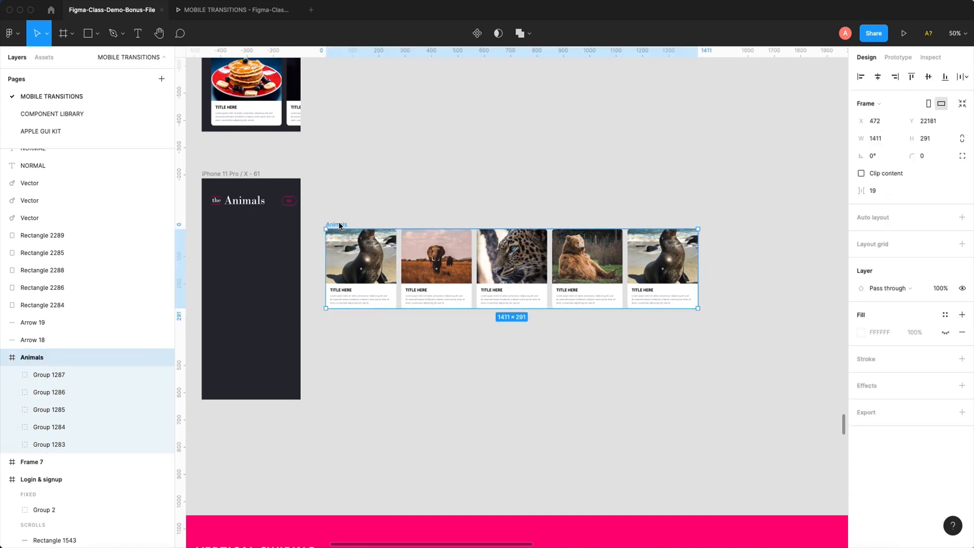
pyautogui.click(49, 392)
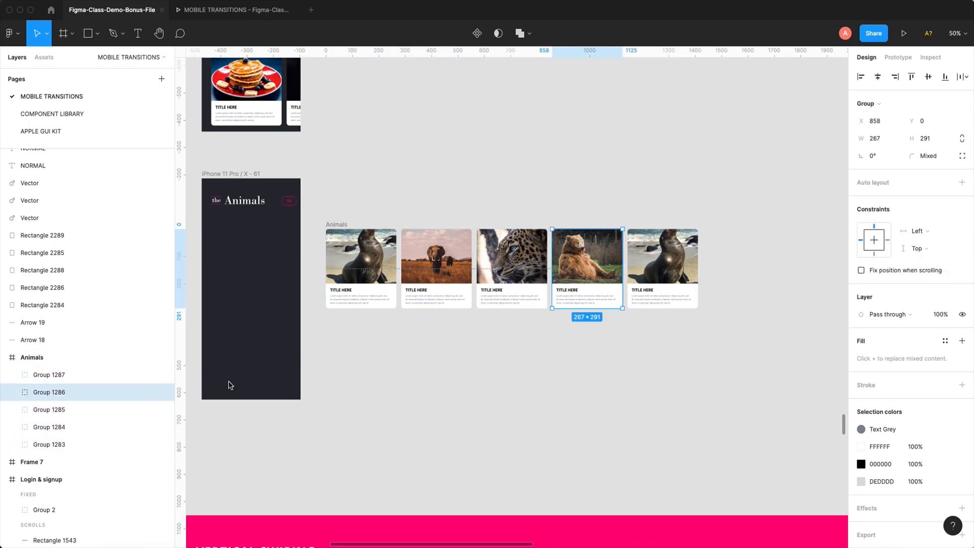
pyautogui.click(474, 389)
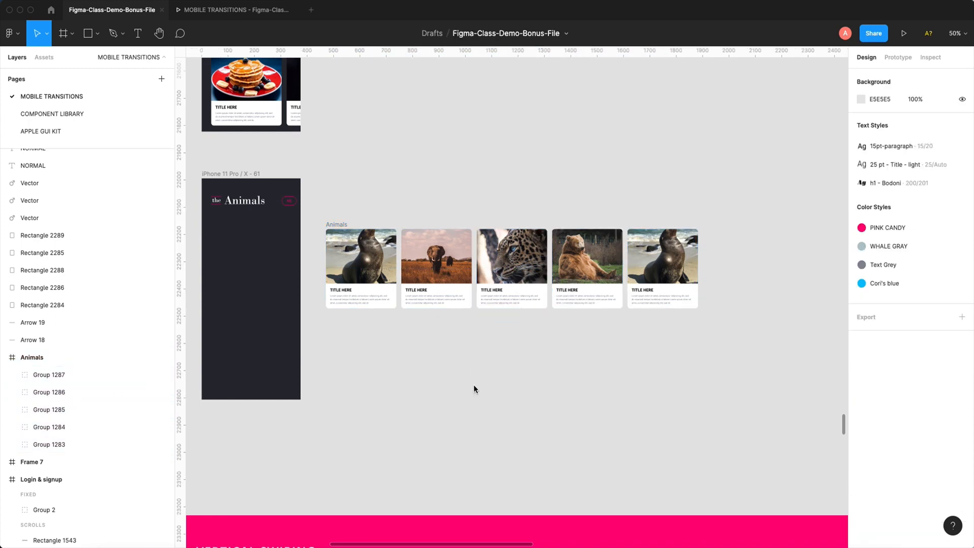
# - Move the Animals frame into the iPhone 11 Pro / X - 61 frame below its heading, at X 36, Y 142
pyautogui.hscroll(-4, 514, 402)
pyautogui.scroll(2, 514, 403)
pyautogui.click(440, 274)
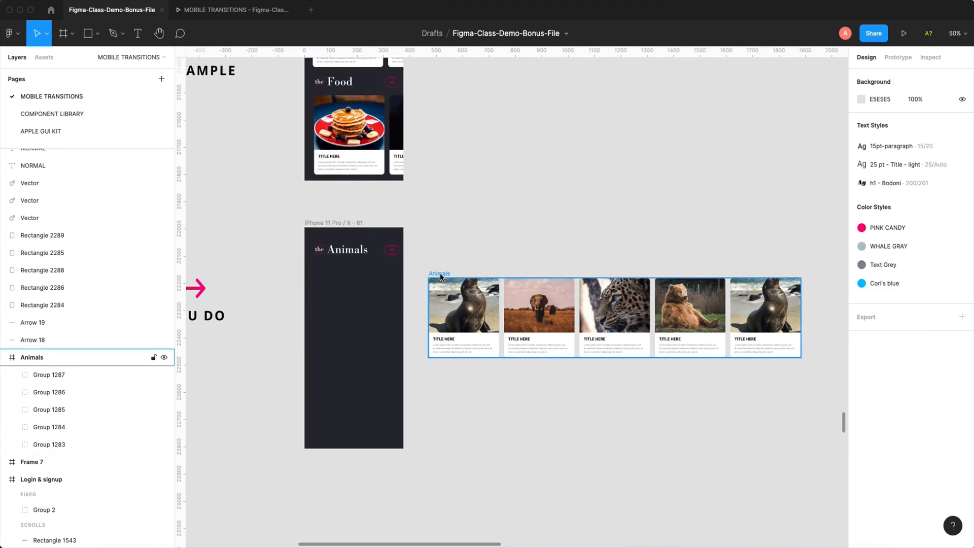
pyautogui.click(492, 253)
pyautogui.scroll(-1, 482, 248)
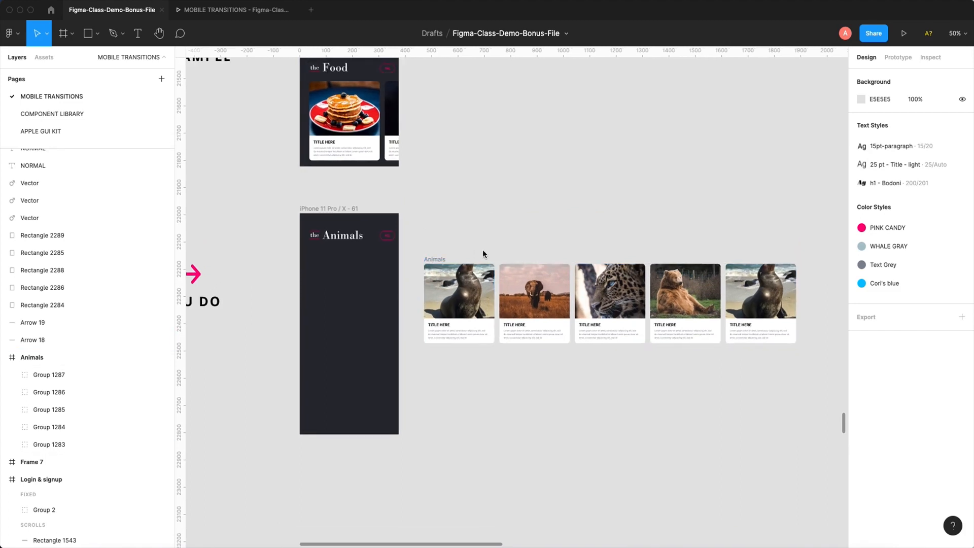
pyautogui.click(442, 261)
pyautogui.click(446, 237)
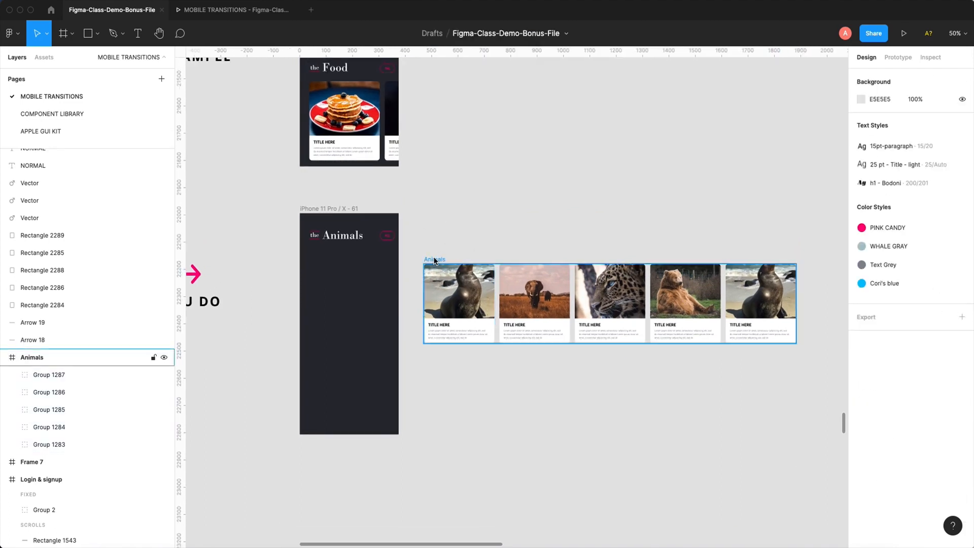
pyautogui.click(436, 263)
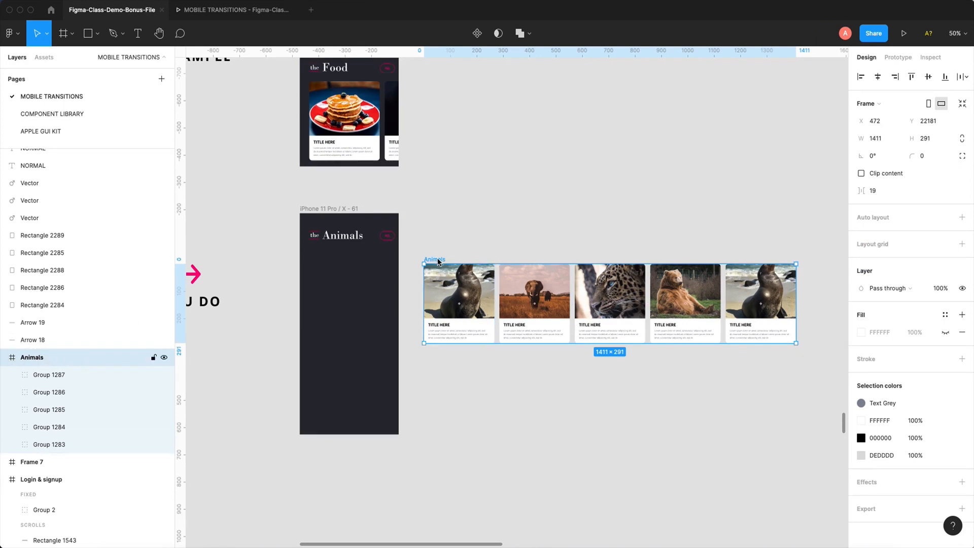
pyautogui.moveTo(439, 261); pyautogui.dragTo(322, 246)
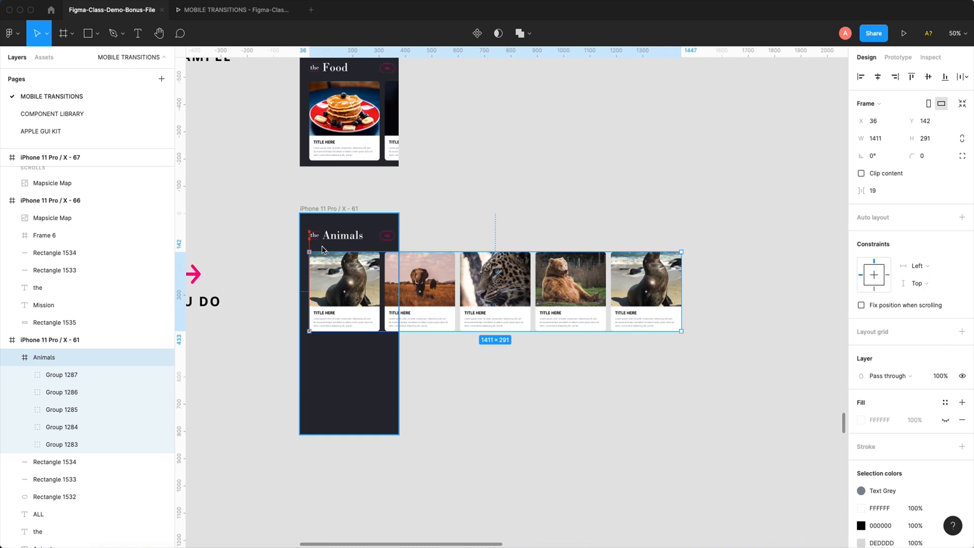
pyautogui.click(466, 382)
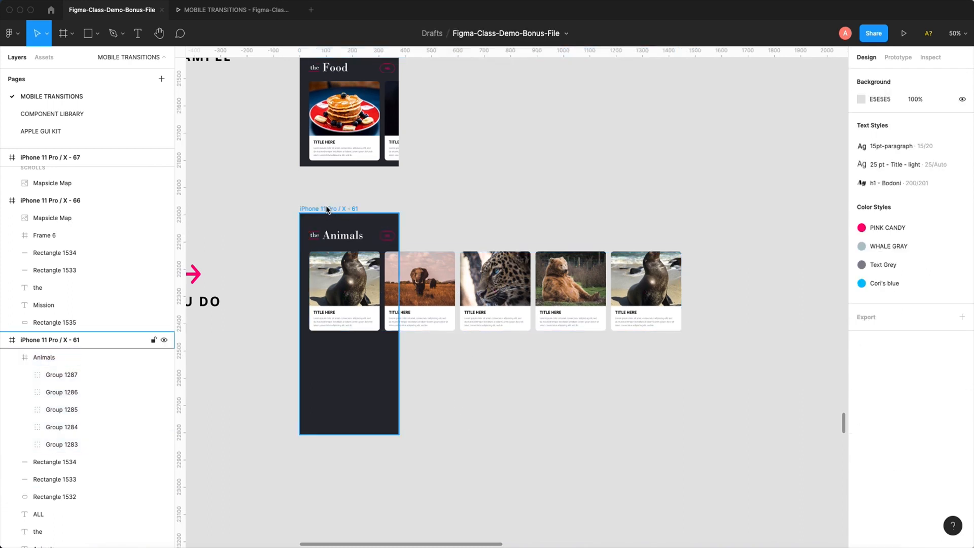
# - Move the iPhone 11 Pro / X - 61 frame together with its nested cards to X 41, Y 21997
pyautogui.moveTo(323, 211); pyautogui.dragTo(344, 227)
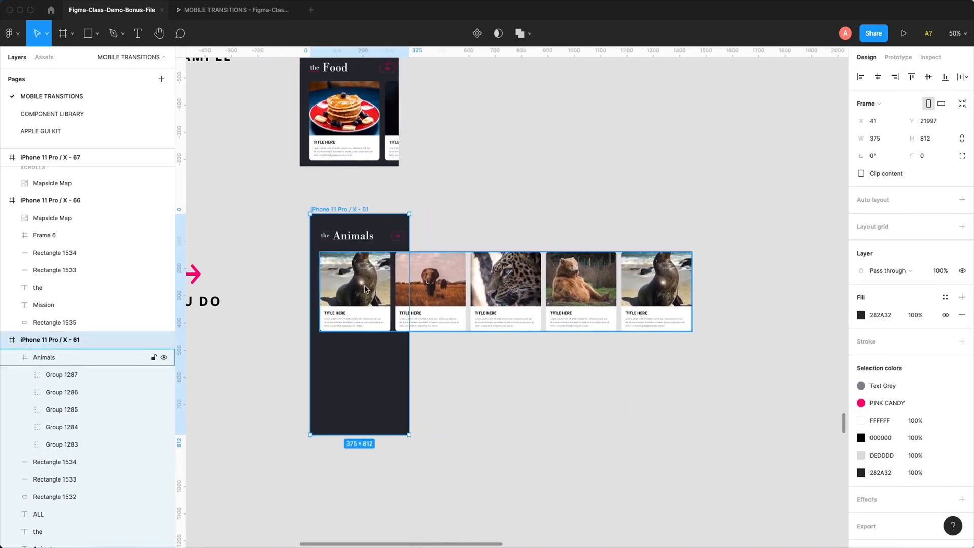
# - Reposition the Animals frame to X 28, Y 157 inside the iPhone 11 Pro / X - 61 frame, and undo a test move of the phone frame
pyautogui.moveTo(375, 293); pyautogui.dragTo(391, 310)
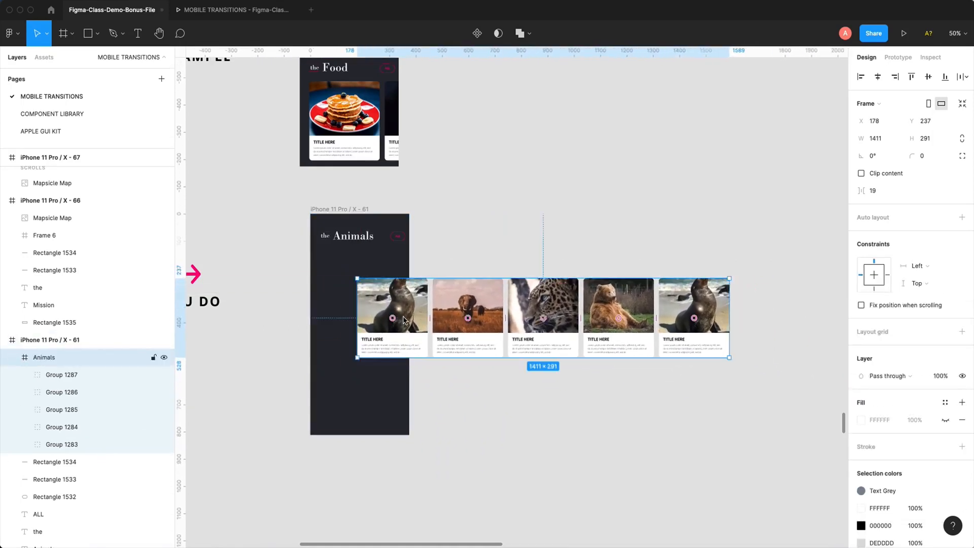
pyautogui.hotkey('shift', 'Left')
pyautogui.hotkey('shift', 'Left')
pyautogui.hotkey('shift', 'Left')
pyautogui.hotkey('shift', 'Left')
pyautogui.hotkey('shift', 'Left')
pyautogui.hotkey('shift', 'Left')
pyautogui.hotkey('shift', 'Left')
pyautogui.hotkey('shift', 'Left')
pyautogui.hotkey('shift', 'Left')
pyautogui.hotkey('shift', 'Left')
pyautogui.hotkey('shift', 'Left')
pyautogui.hotkey('shift', 'Left')
pyautogui.hotkey('shift', 'Left')
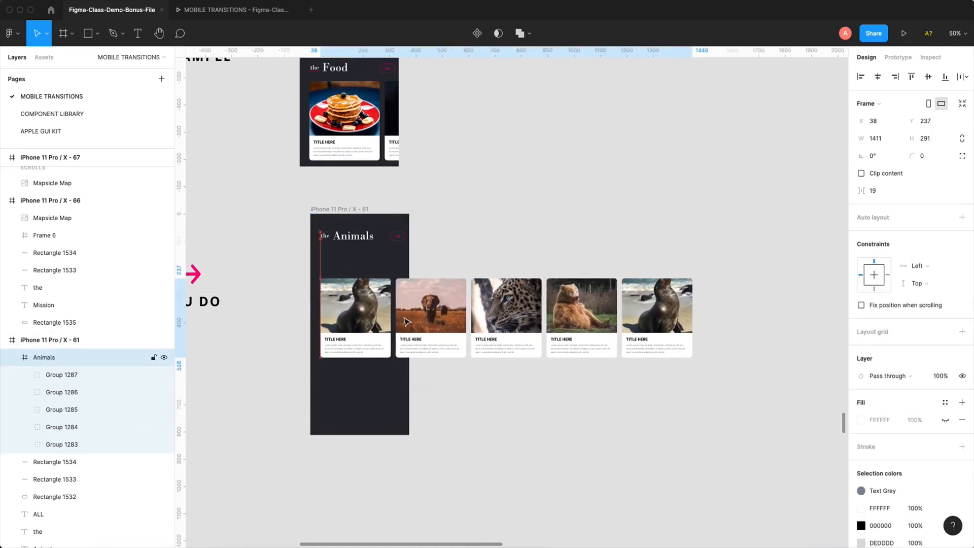
pyautogui.hotkey('shift', 'Up')
pyautogui.hotkey('shift', 'Up')
pyautogui.hotkey('shift', 'Up')
pyautogui.hotkey('shift', 'Up')
pyautogui.hotkey('shift', 'Up')
pyautogui.hotkey('shift', 'Up')
pyautogui.hotkey('shift', 'Up')
pyautogui.hotkey('shift', 'Up')
pyautogui.hotkey('shift', 'Up')
pyautogui.hotkey('shift', 'Left')
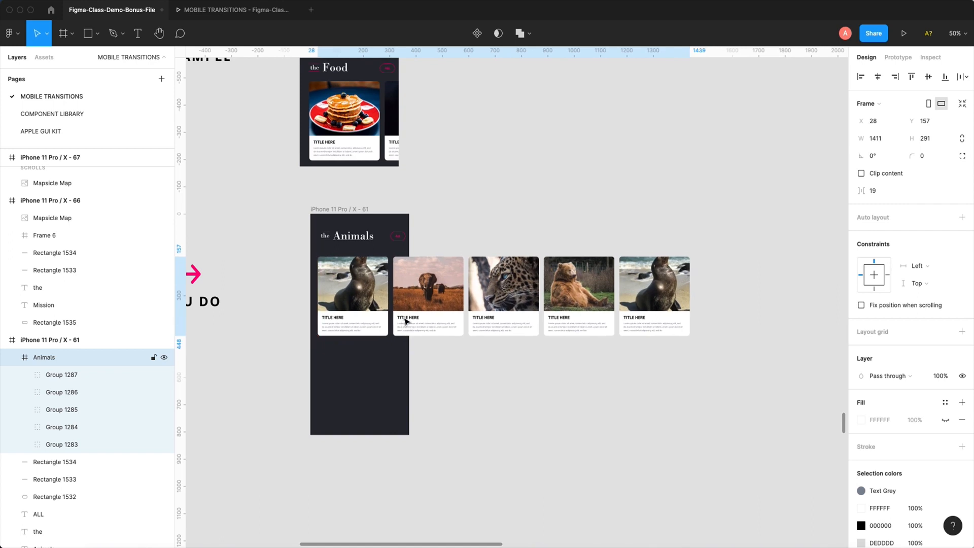
pyautogui.moveTo(336, 210); pyautogui.dragTo(431, 209)
pyautogui.press('super+z')
# - Pull the Animals frame out of the phone frame onto the canvas and nudge it back over the phone to X 76, Y 22157
pyautogui.moveTo(365, 301); pyautogui.dragTo(441, 304)
pyautogui.hotkey('shift', 'Left')
pyautogui.hotkey('shift', 'Left')
pyautogui.hotkey('shift', 'Left')
pyautogui.hotkey('shift', 'Left')
pyautogui.hotkey('shift', 'Left')
pyautogui.hotkey('shift', 'Left')
pyautogui.hotkey('shift', 'Left')
pyautogui.hotkey('shift', 'Left')
pyautogui.hotkey('shift', 'Left')
pyautogui.hotkey('shift', 'Left')
pyautogui.hotkey('shift', 'Left')
pyautogui.hotkey('shift', 'Left')
pyautogui.hotkey('shift', 'Left')
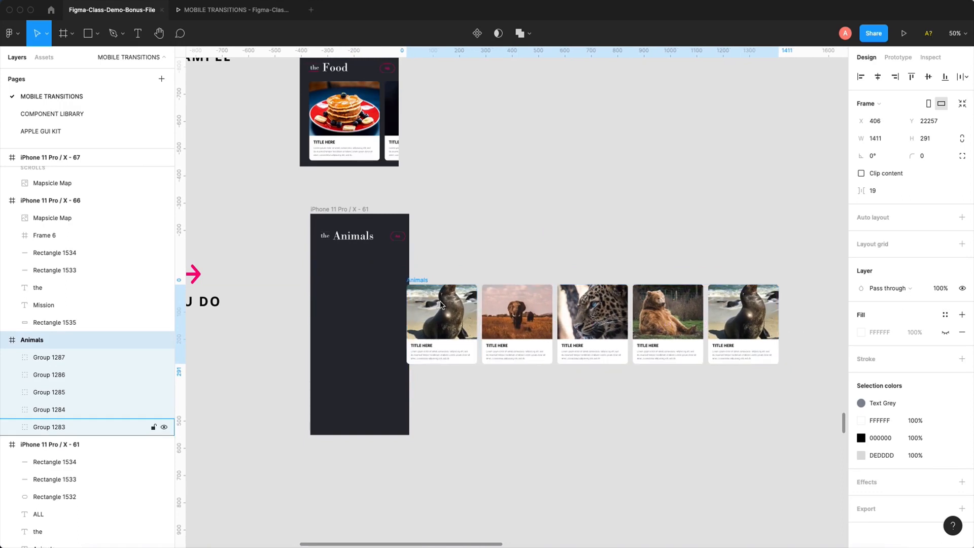
pyautogui.hotkey('shift', 'Left')
pyautogui.hotkey('shift', 'Left')
pyautogui.hotkey('shift', 'Left')
pyautogui.hotkey('shift', 'Left')
pyautogui.hotkey('shift', 'Left')
pyautogui.hotkey('shift', 'Left')
pyautogui.hotkey('shift', 'Left')
pyautogui.hotkey('shift', 'Left')
pyautogui.hotkey('shift', 'Left')
pyautogui.hotkey('shift', 'Left')
pyautogui.hotkey('shift', 'Left')
pyautogui.hotkey('shift', 'Left')
pyautogui.hotkey('shift', 'Left')
pyautogui.hotkey('shift', 'Left')
pyautogui.hotkey('shift', 'Left')
pyautogui.hotkey('shift', 'Left')
pyautogui.hotkey('shift', 'Left')
pyautogui.hotkey('shift', 'Left')
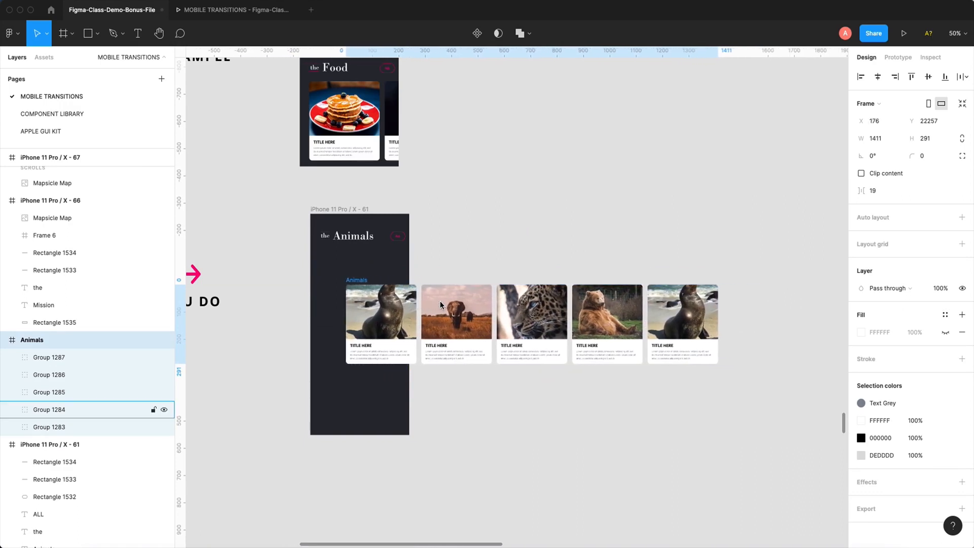
pyautogui.hotkey('shift', 'Up')
pyautogui.hotkey('shift', 'Up')
pyautogui.hotkey('shift', 'Up')
pyautogui.hotkey('shift', 'Up')
pyautogui.hotkey('shift', 'Up')
pyautogui.hotkey('shift', 'Up')
pyautogui.hotkey('shift', 'Up')
pyautogui.hotkey('shift', 'Up')
pyautogui.hotkey('shift', 'Up')
pyautogui.hotkey('shift', 'Up')
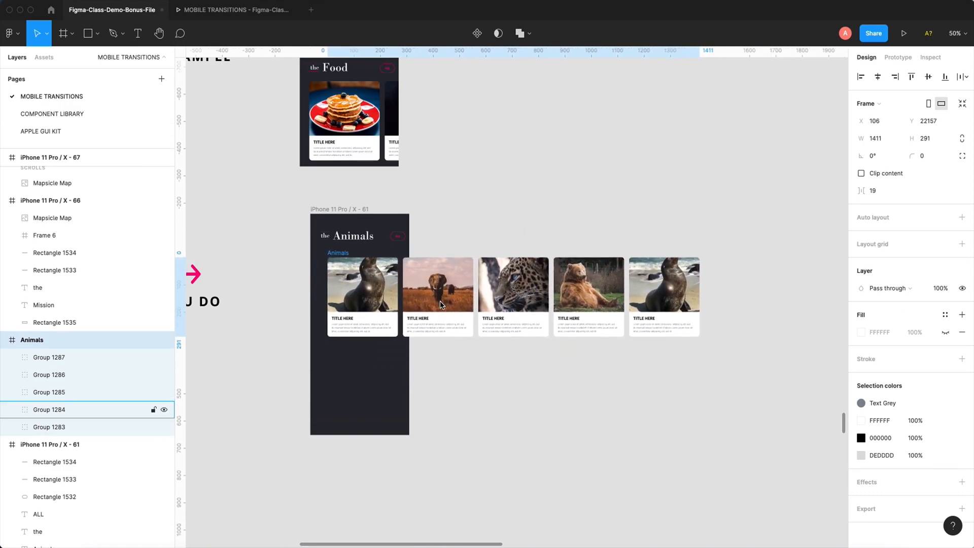
pyautogui.hotkey('shift', 'Left')
pyautogui.hotkey('shift', 'Left')
pyautogui.hotkey('shift', 'Left')
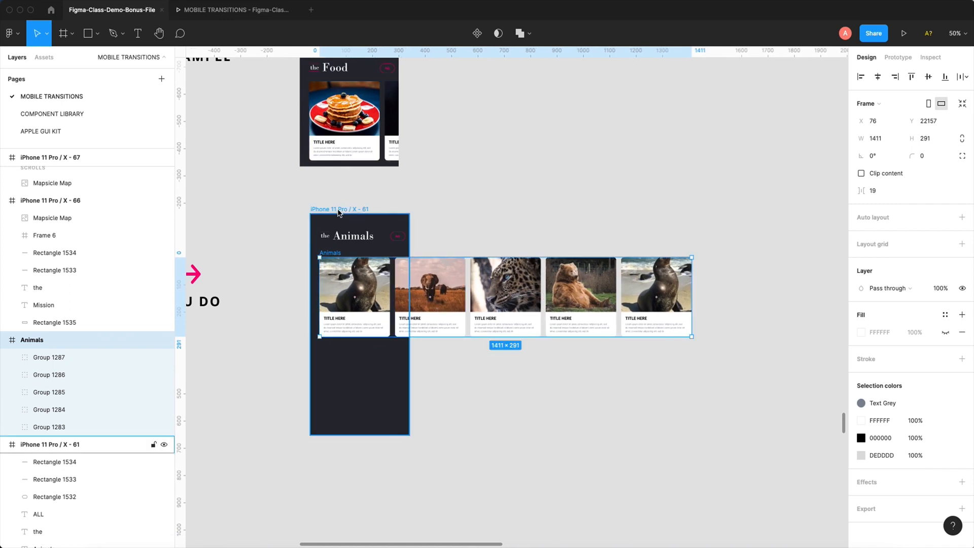
# - Try moving the iPhone 11 Pro / X - 61 frame separately from the un-nested card row, and undo the move
pyautogui.moveTo(339, 212)
pyautogui.mouseDown()
pyautogui.moveTo(483, 215)
pyautogui.moveTo(383, 249)
pyautogui.moveTo(358, 202)
pyautogui.moveTo(305, 218)
pyautogui.moveTo(364, 222)
pyautogui.moveTo(333, 234)
pyautogui.moveTo(327, 219)
pyautogui.mouseUp()
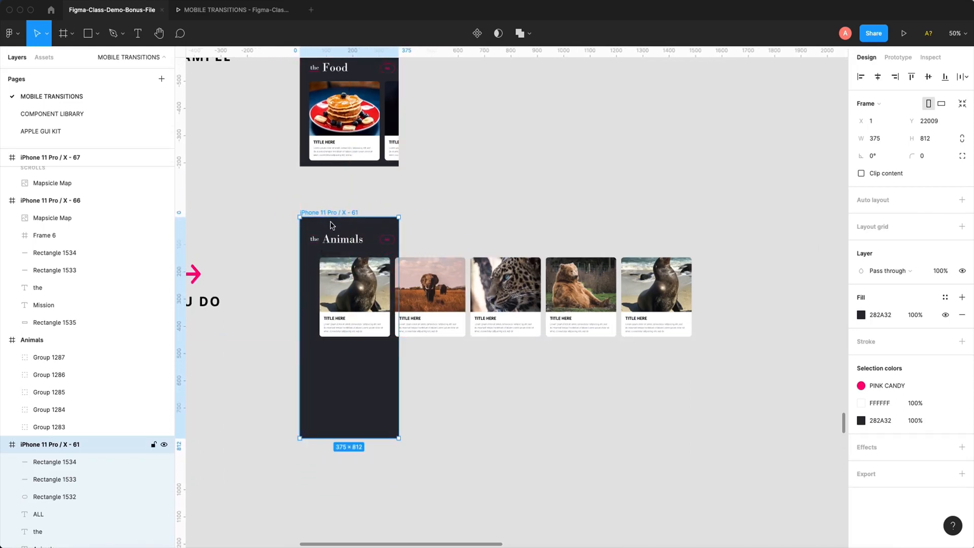
pyautogui.press('super+z')
pyautogui.click(363, 305)
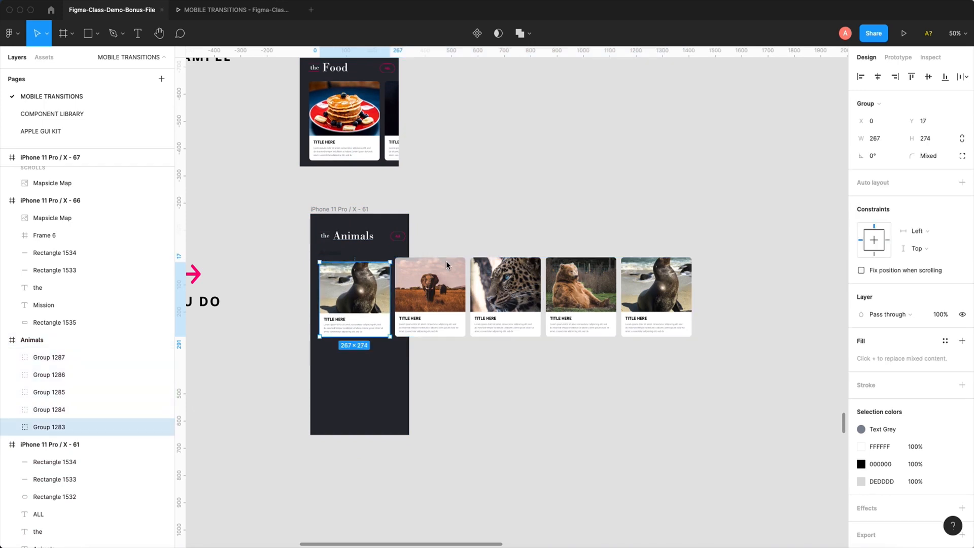
pyautogui.click(487, 201)
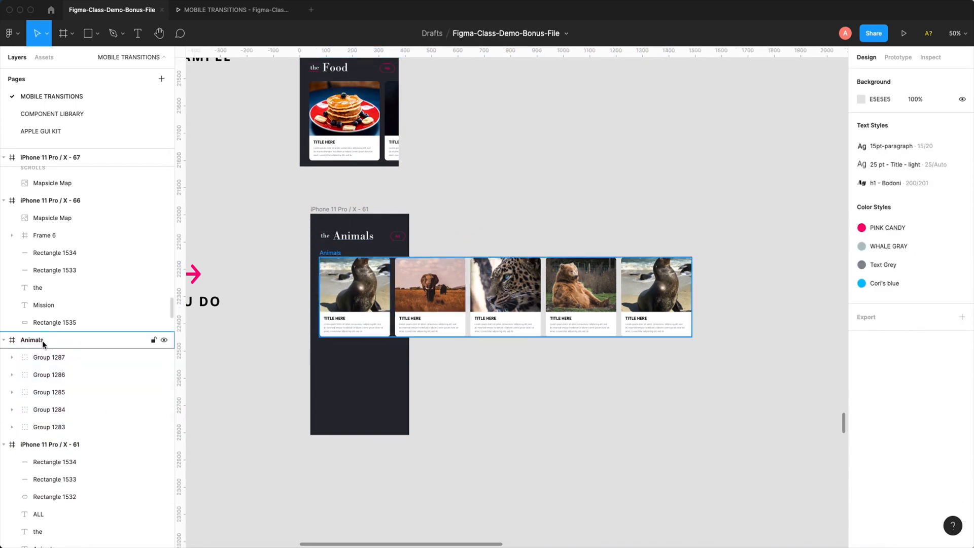
# - Shift the un-nested Animals frame slightly and move the iPhone 11 Pro / X - 61 frame on its own to X 35, Y 21951
pyautogui.click(325, 254)
pyautogui.moveTo(462, 258); pyautogui.dragTo(462, 244)
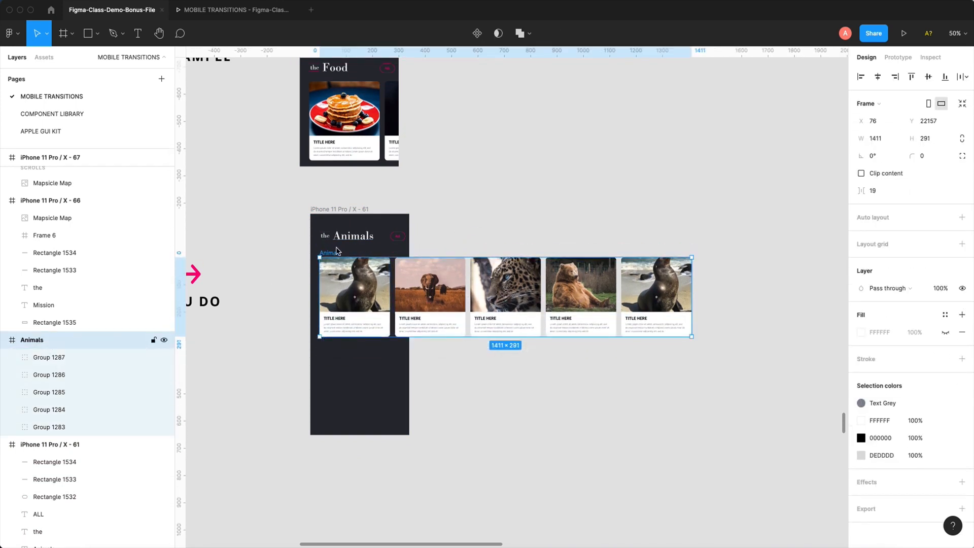
pyautogui.hotkey('ctrl', 'z')
pyautogui.moveTo(333, 254)
pyautogui.mouseDown()
pyautogui.moveTo(522, 246)
pyautogui.moveTo(354, 275)
pyautogui.moveTo(330, 253)
pyautogui.mouseUp()
pyautogui.moveTo(340, 211)
pyautogui.mouseDown()
pyautogui.moveTo(377, 208)
pyautogui.moveTo(323, 211)
pyautogui.moveTo(337, 199)
pyautogui.mouseUp()
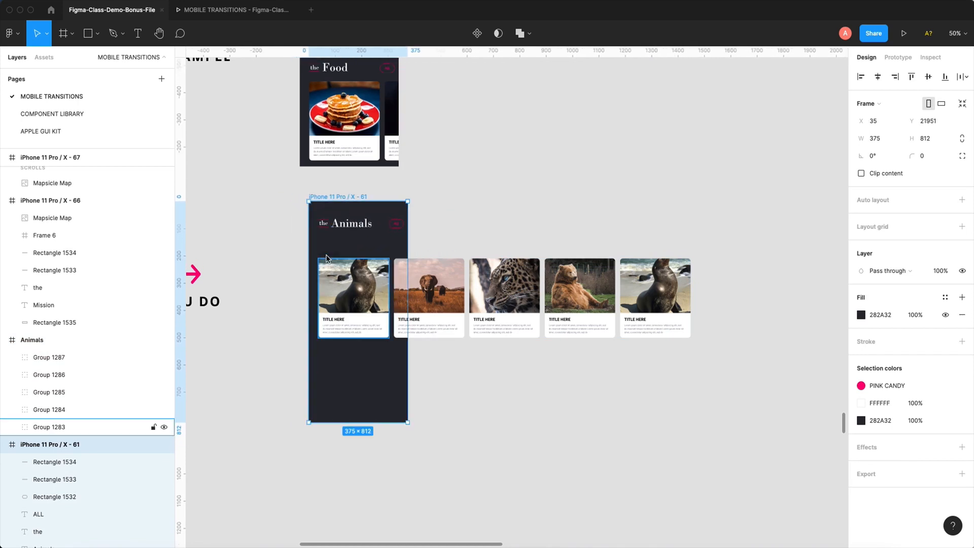
# - Cut the Animals frame from the canvas and paste it inside the iPhone 11 Pro / X - 61 frame
pyautogui.click(326, 259)
pyautogui.press('Delete')
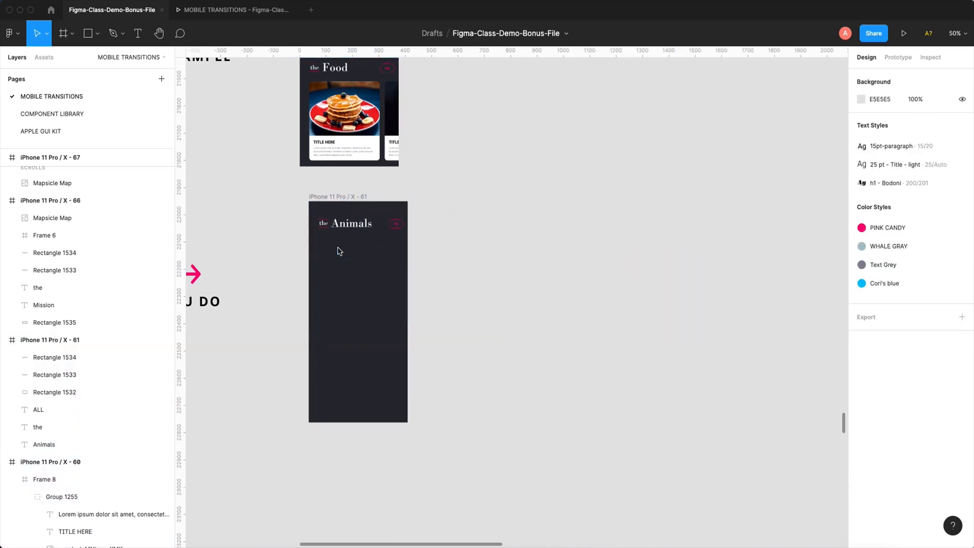
pyautogui.click(342, 196)
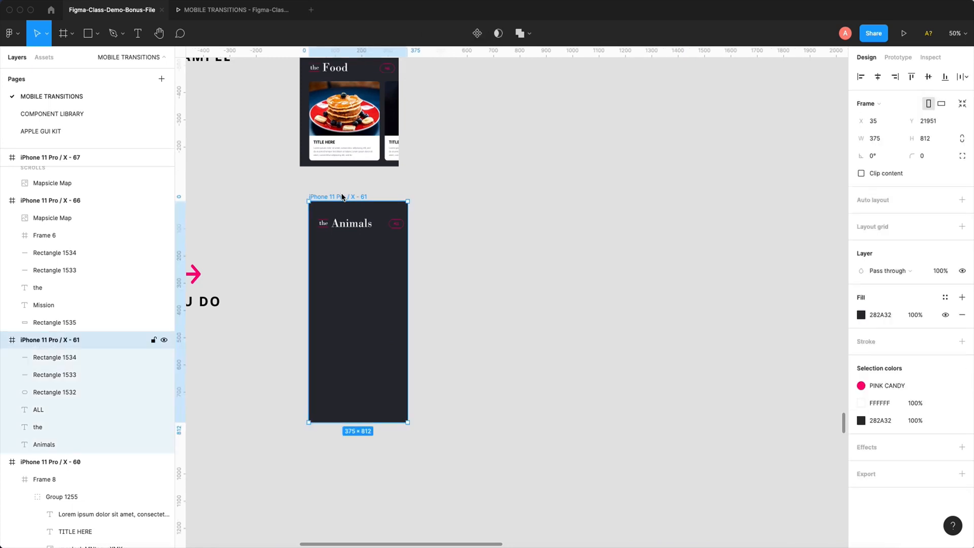
pyautogui.hotkey('ctrl', 'v')
# - Align the iPhone 11 Pro / X - 61 frame beneath the Food screen and place its Animals row at X 37, Y 146
pyautogui.moveTo(342, 197); pyautogui.dragTo(318, 198)
pyautogui.click(344, 312)
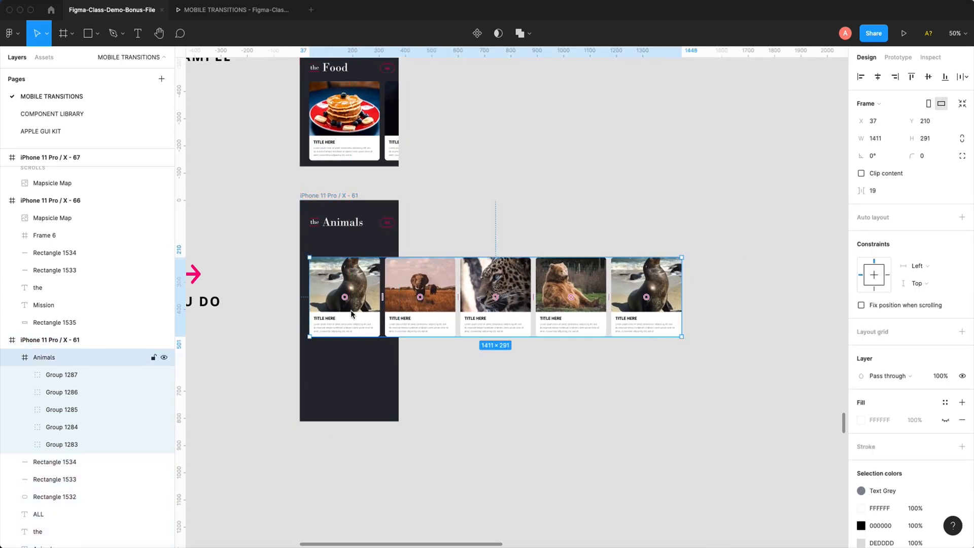
pyautogui.moveTo(354, 314); pyautogui.dragTo(354, 297)
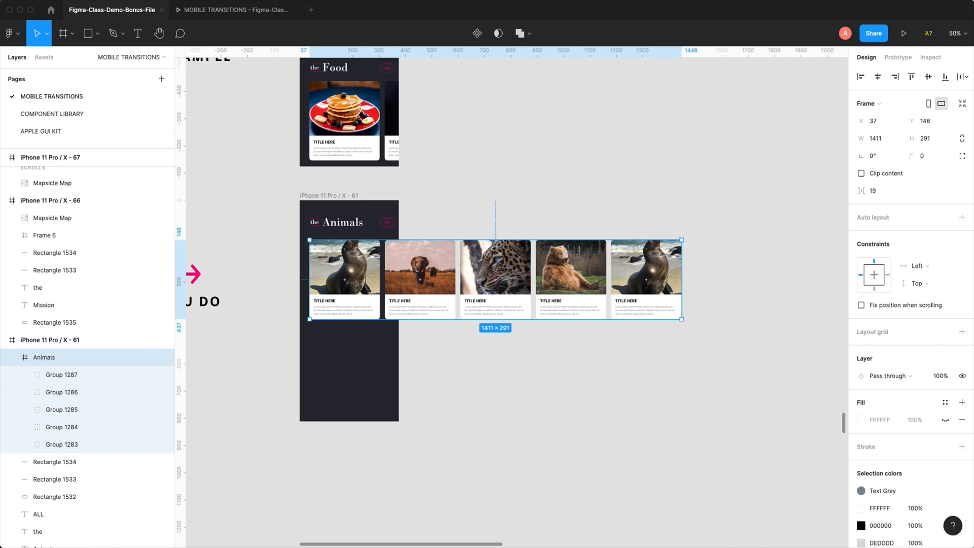
# - Collapse the Animals layer, try narrowing its frame to a width of 410, and restore the width to 1411
pyautogui.click(13, 358)
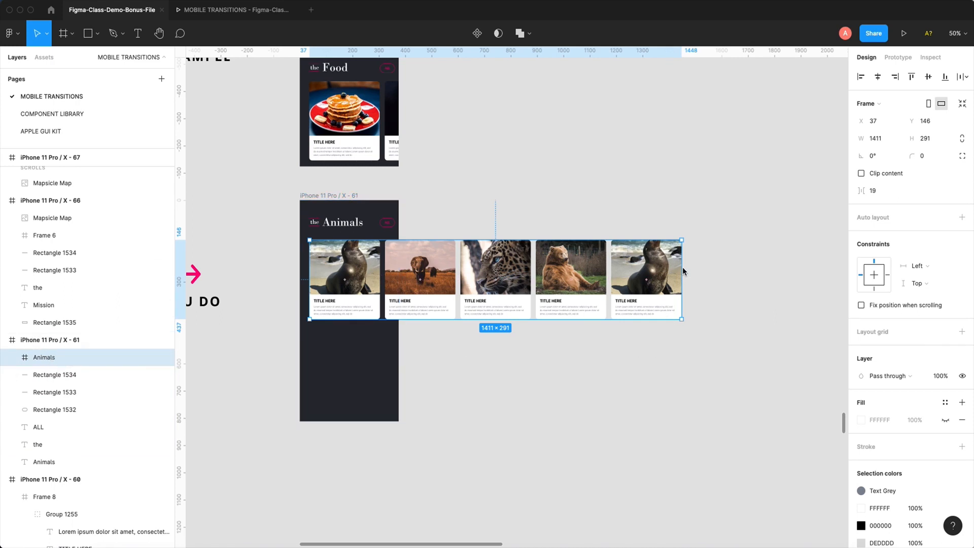
pyautogui.moveTo(683, 269); pyautogui.dragTo(419, 275)
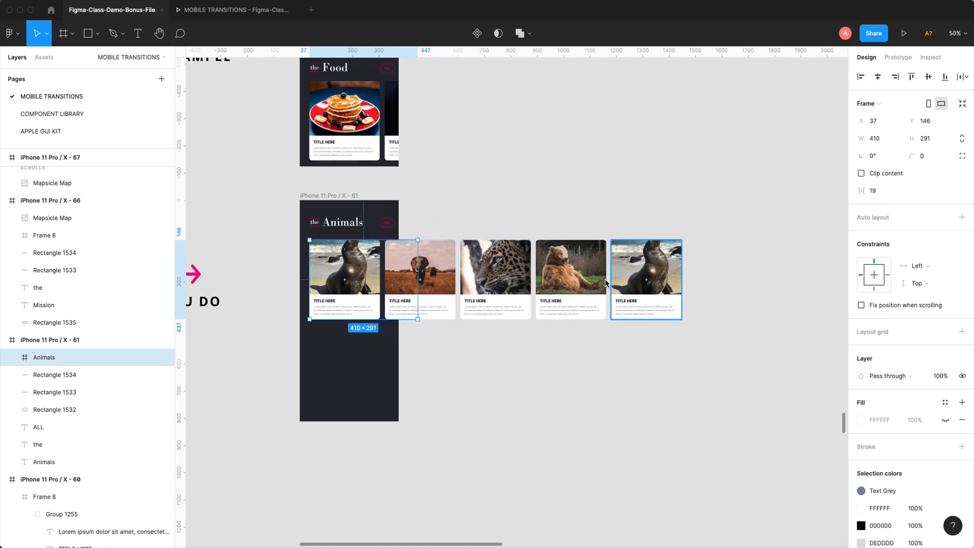
pyautogui.moveTo(682, 359); pyautogui.dragTo(682, 270)
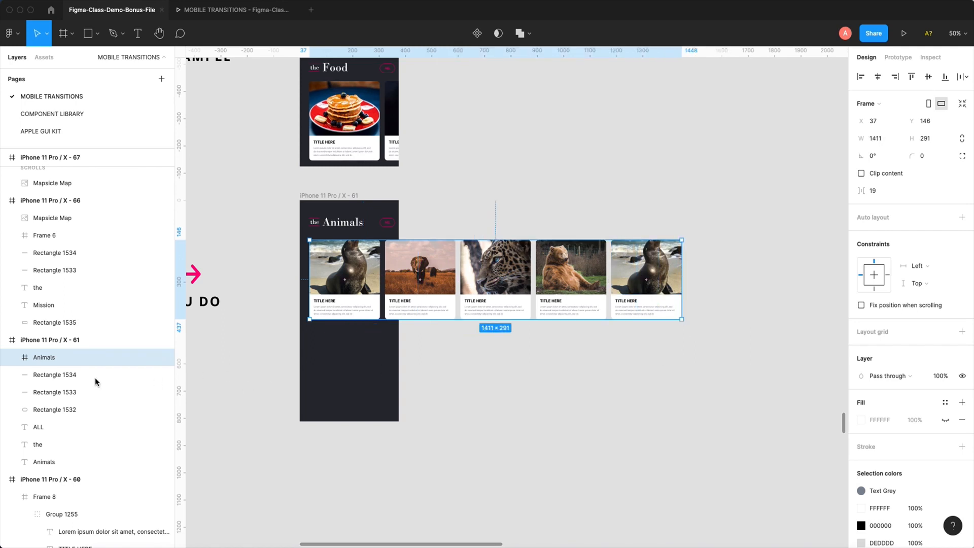
# - Try squeezing the five card groups inside Animals to a combined width of 796, and undo the resize
pyautogui.click(13, 358)
pyautogui.click(61, 375)
pyautogui.keyDown('shift'); pyautogui.click(72, 444); pyautogui.keyUp('shift')
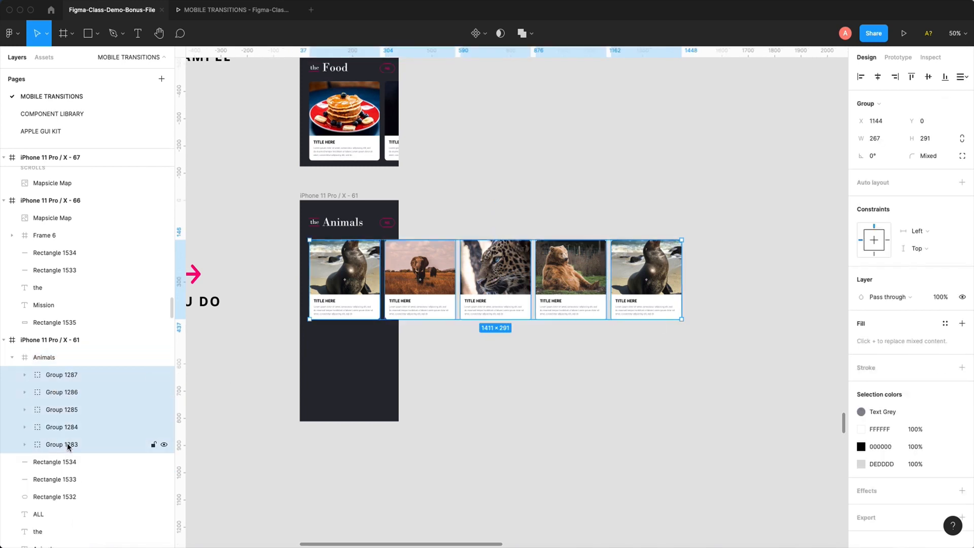
pyautogui.moveTo(682, 270); pyautogui.dragTo(520, 279)
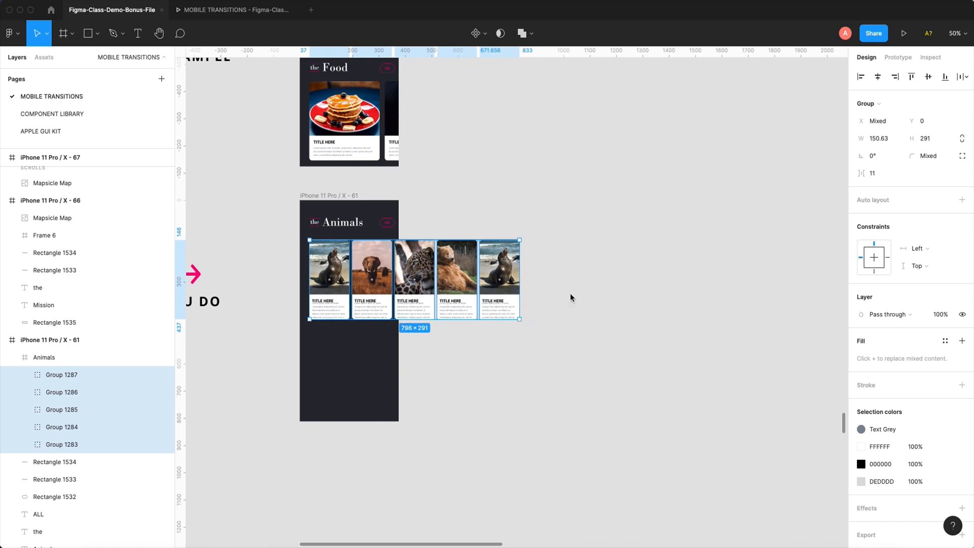
pyautogui.press('super+z')
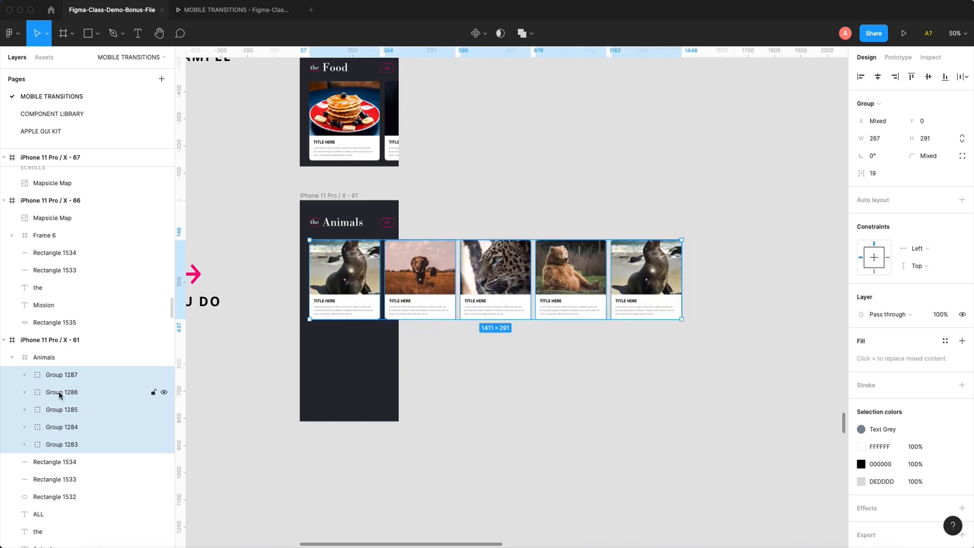
# - Narrow the Animals frame itself to a width of 338 so its edge meets the phone frame's right edge
pyautogui.click(41, 357)
pyautogui.click(10, 358)
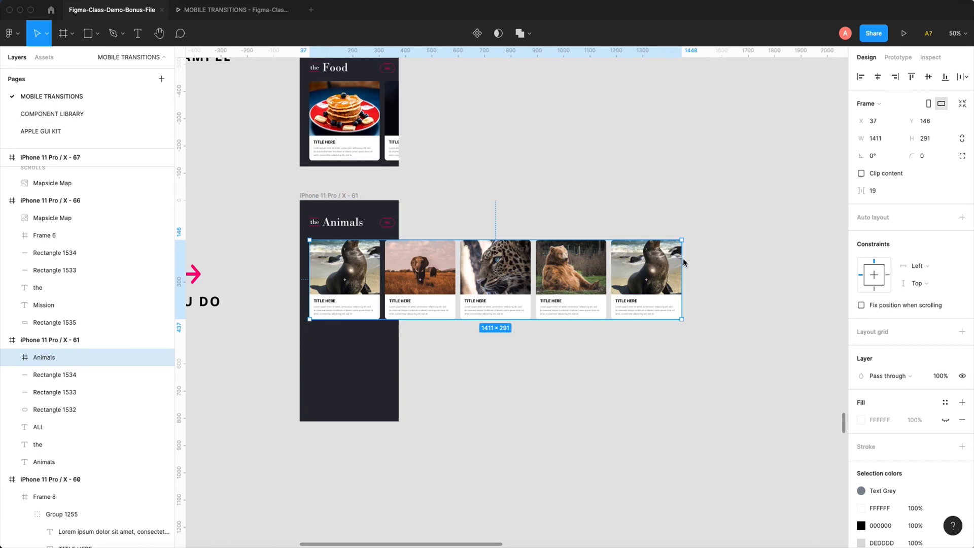
pyautogui.moveTo(683, 263); pyautogui.dragTo(400, 265)
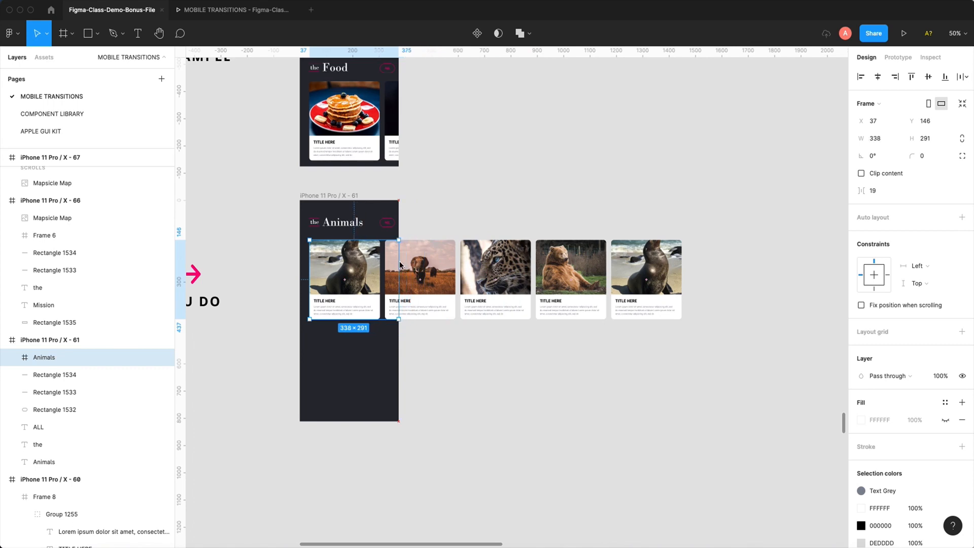
pyautogui.moveTo(247, 151); pyautogui.dragTo(474, 398)
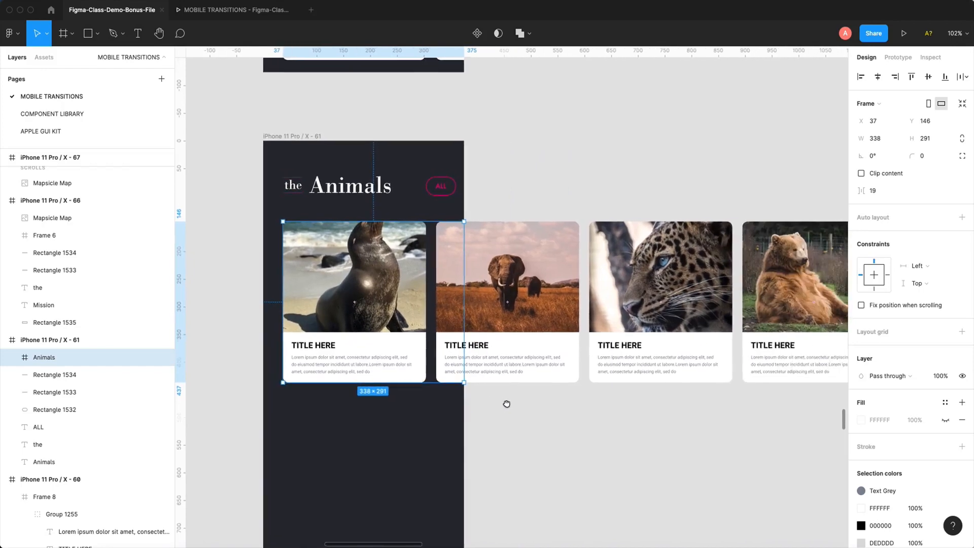
pyautogui.press('-')
pyautogui.hscroll(2, 502, 396)
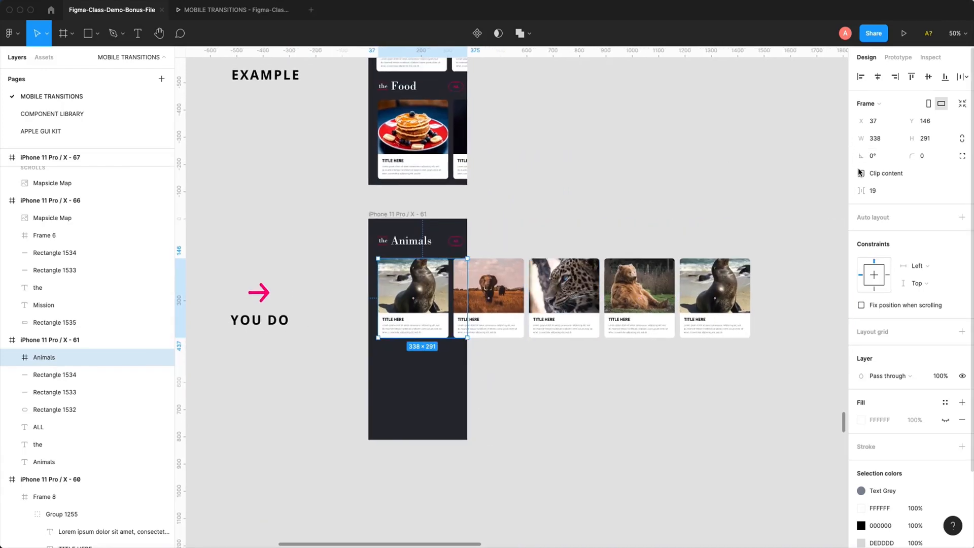
# - Enable Clip content on the Animals frame to hide the cards extending beyond it
pyautogui.click(899, 57)
pyautogui.click(866, 57)
pyautogui.click(862, 174)
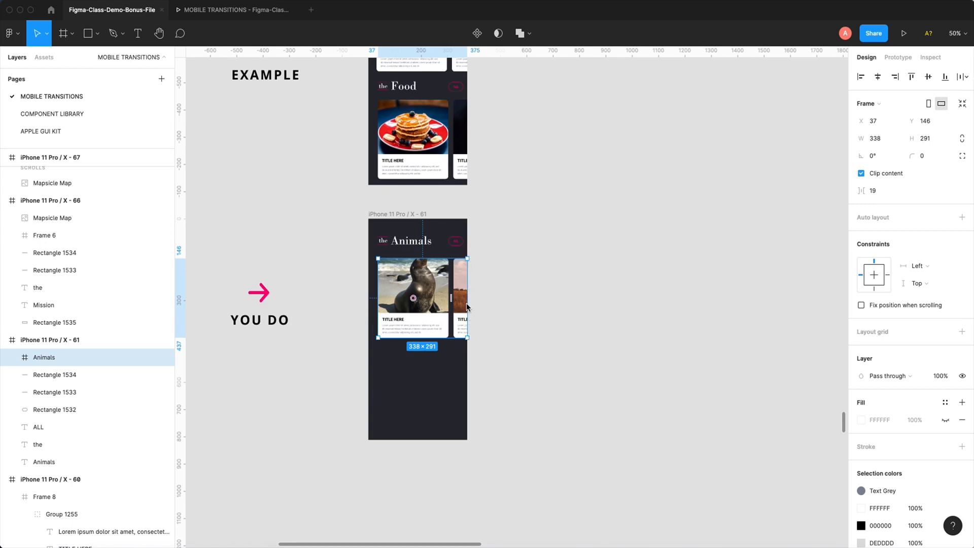
# - Stretch the clipped Animals frame's right edge beyond the phone frame as a test, and return its width to 338
pyautogui.moveTo(469, 289)
pyautogui.mouseDown()
pyautogui.moveTo(722, 269)
pyautogui.moveTo(468, 274)
pyautogui.mouseUp()
pyautogui.moveTo(467, 276); pyautogui.dragTo(696, 249)
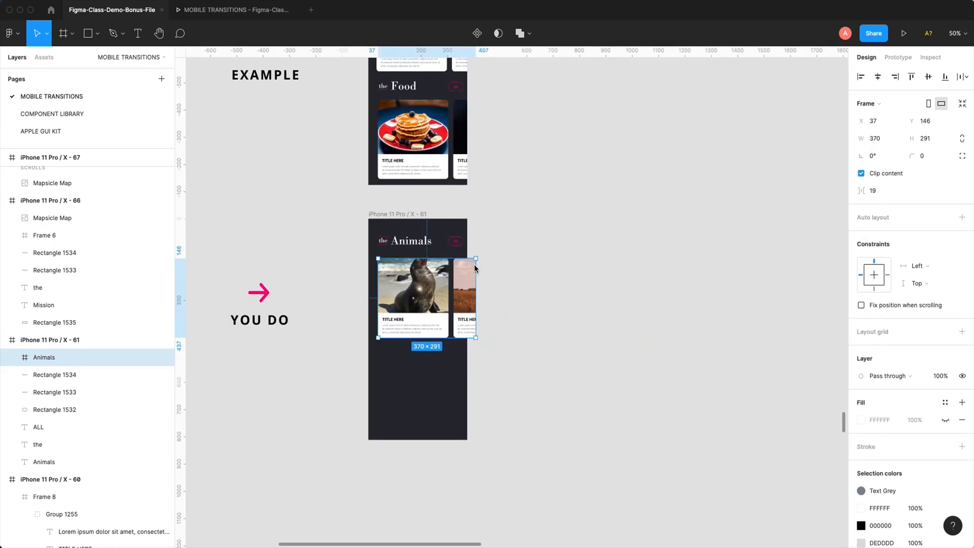
pyautogui.moveTo(478, 271); pyautogui.dragTo(468, 269)
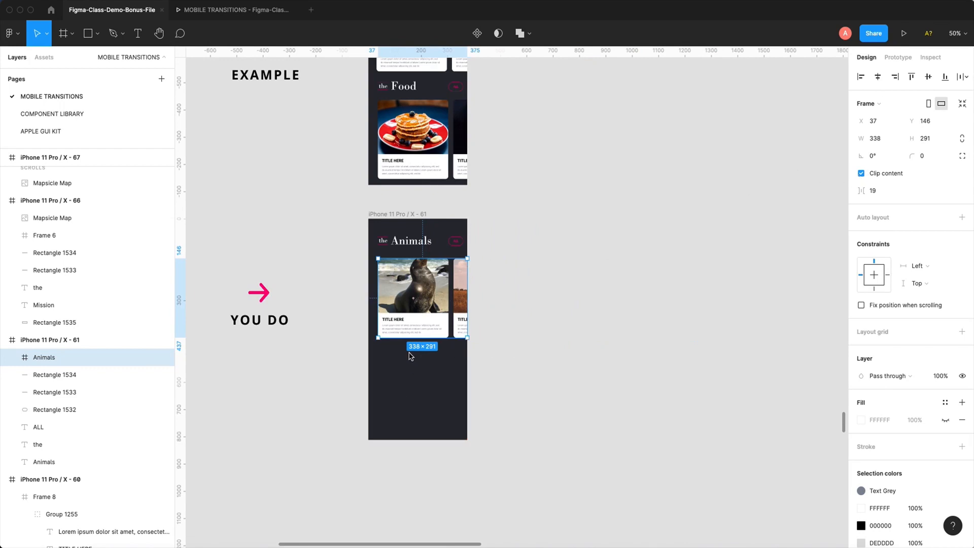
# - Enlarge the Animals frame to 375 × 326 at X 0, Y 127, leaving room around the cards and spanning the phone's width
pyautogui.moveTo(334, 198); pyautogui.dragTo(552, 383)
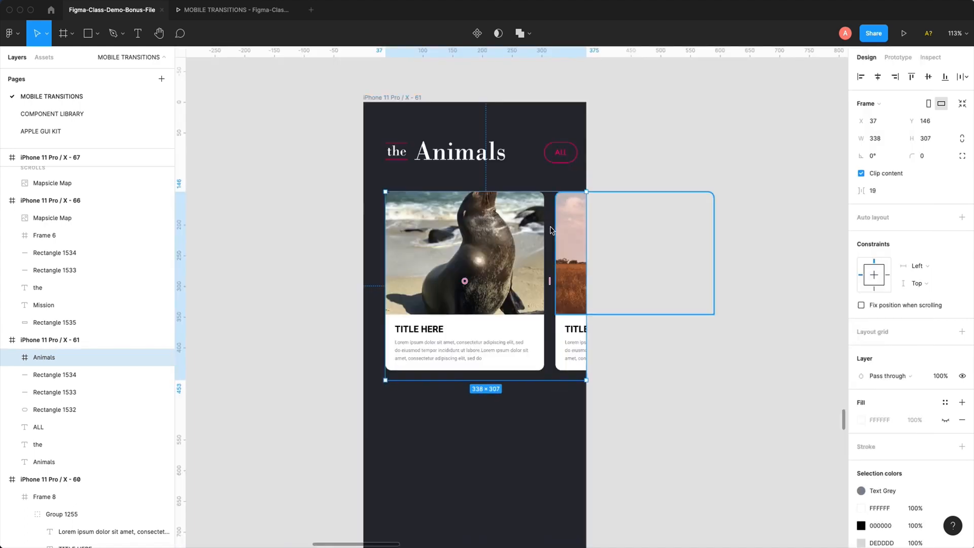
pyautogui.moveTo(548, 192); pyautogui.dragTo(548, 180)
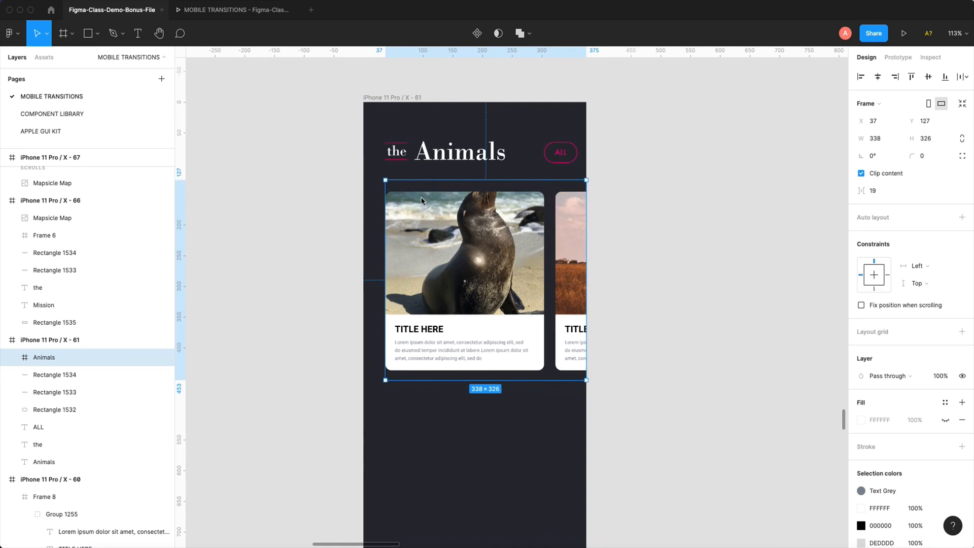
pyautogui.moveTo(386, 194); pyautogui.dragTo(367, 198)
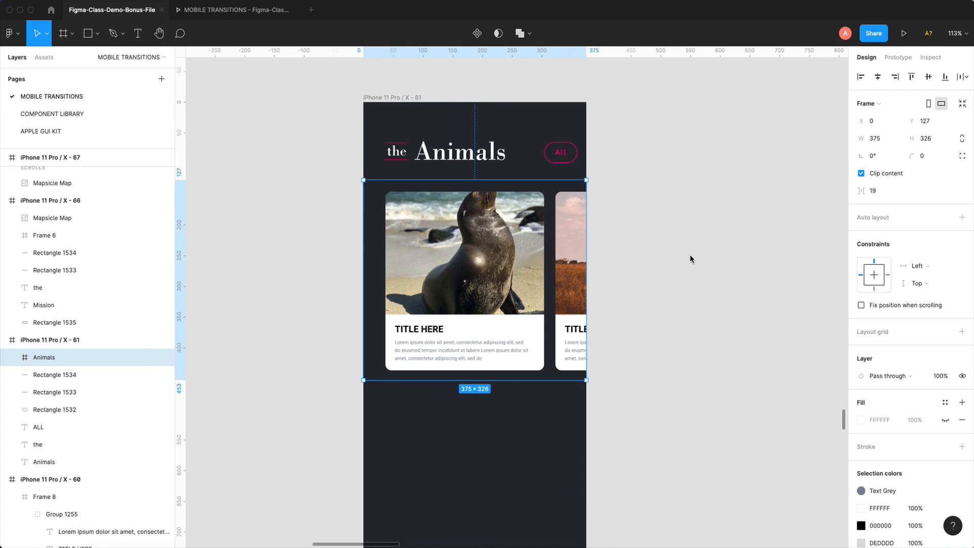
# - Set the Animals frame's overflow scrolling to Horizontal scrolling
pyautogui.click(712, 273)
pyautogui.click(486, 275)
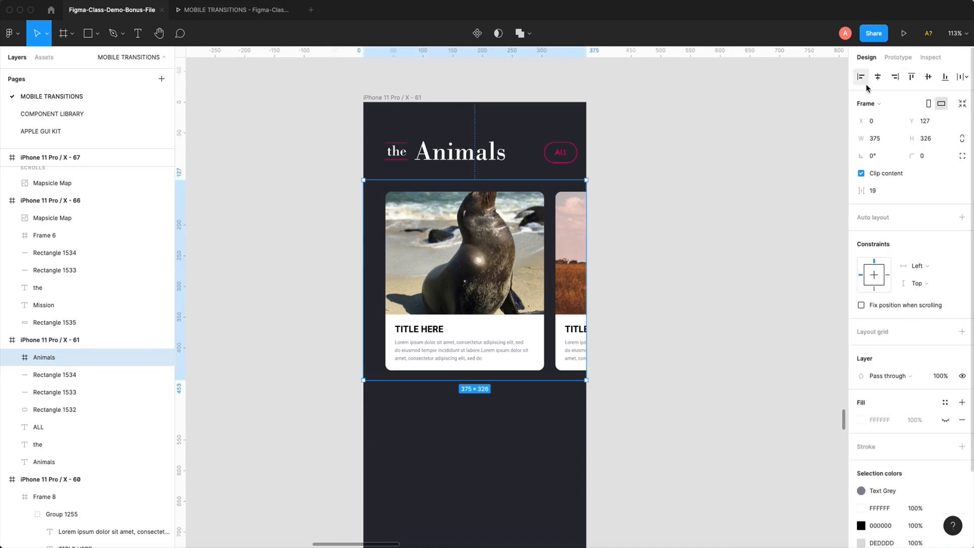
pyautogui.click(900, 59)
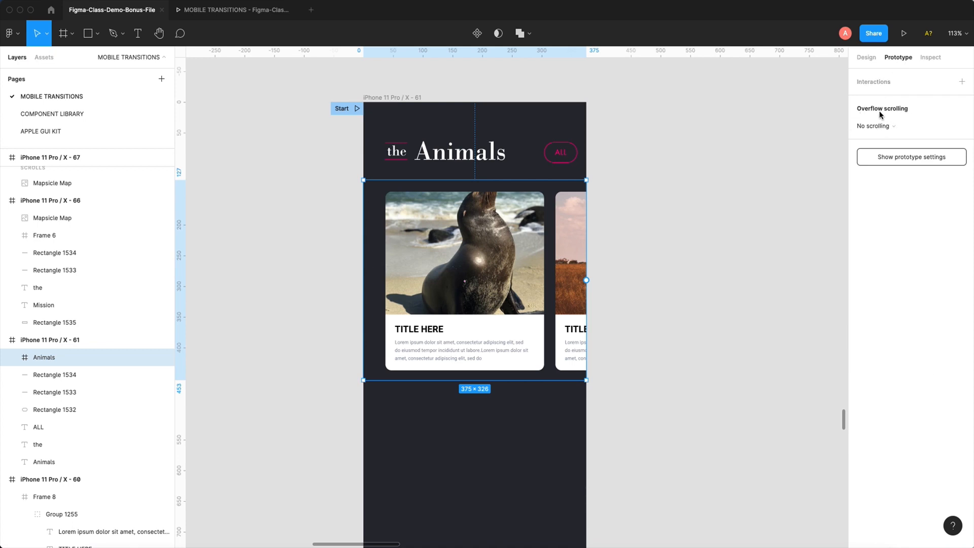
pyautogui.click(882, 128)
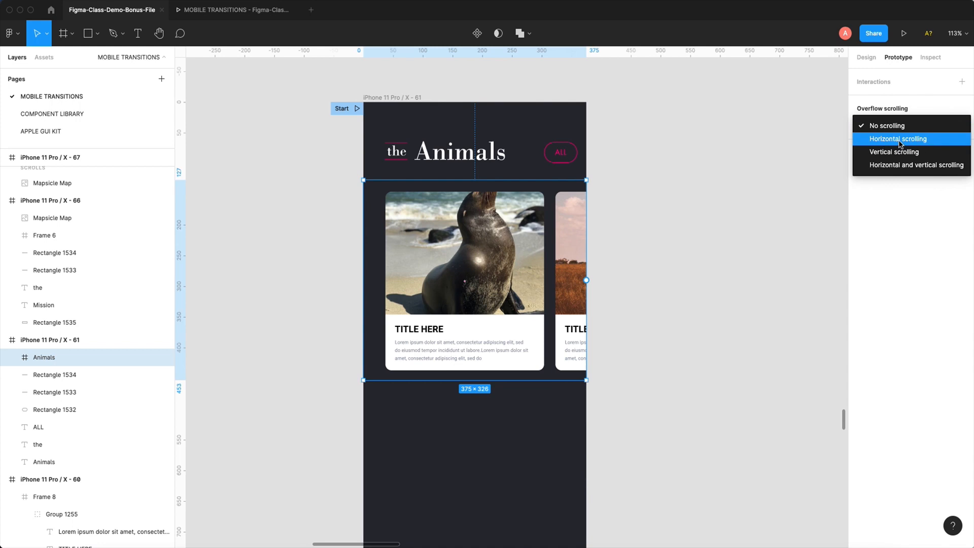
pyautogui.click(900, 140)
pyautogui.click(723, 132)
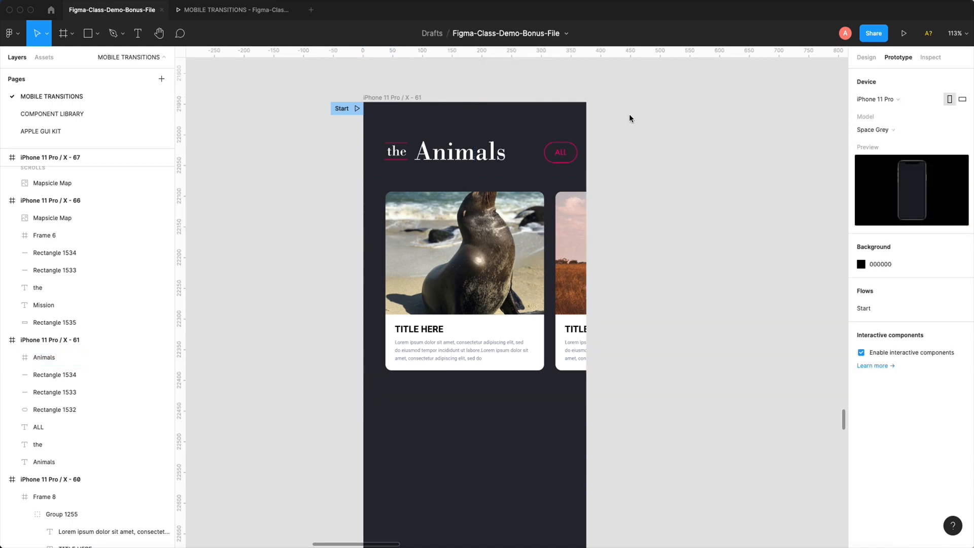
# - Preview iPhone 11 Pro / X - 61 as a prototype, swipe the card row sideways, and return to the design file
pyautogui.click(398, 100)
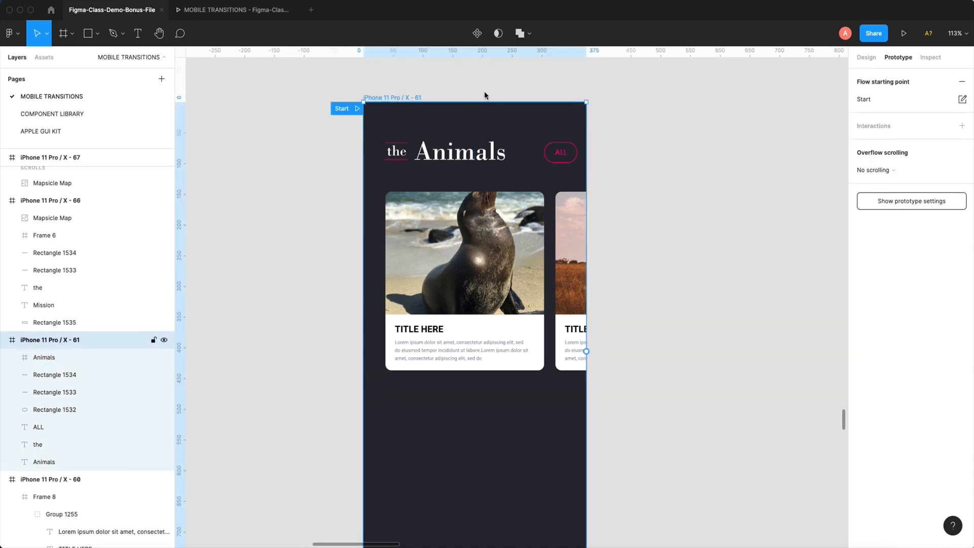
pyautogui.click(905, 34)
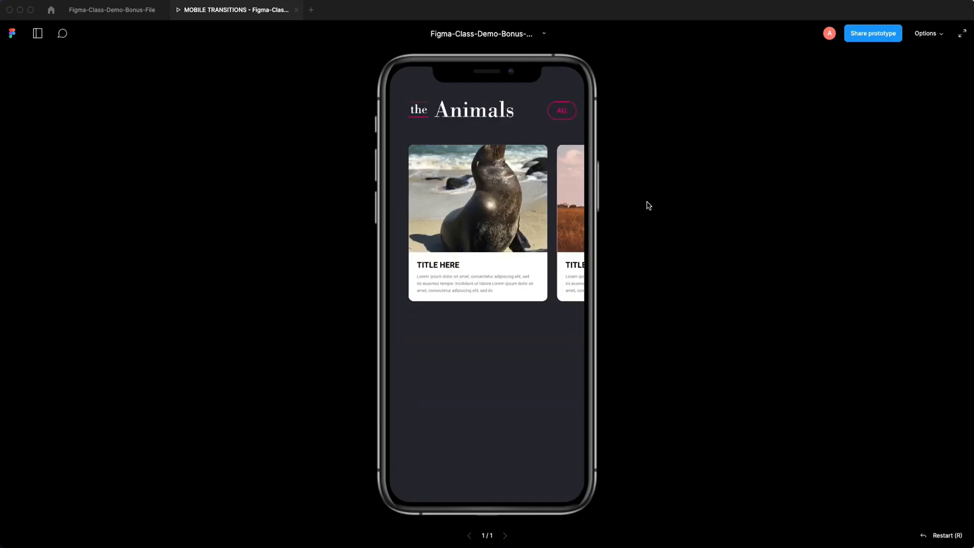
pyautogui.moveTo(571, 214); pyautogui.dragTo(666, 194)
pyautogui.click(127, 9)
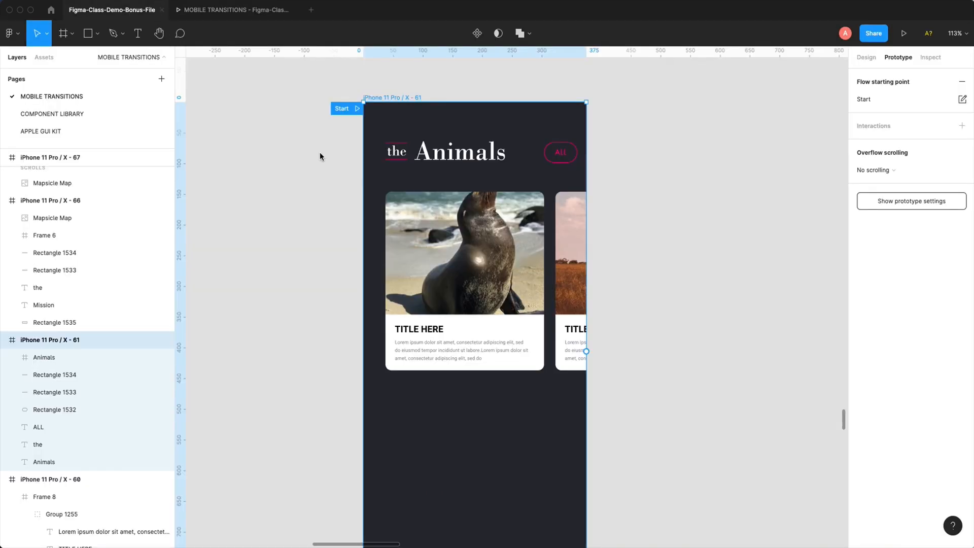
# - Narrow the Animals frame to 346 × 326 from its left edge as a test, and swipe its cards in the prototype
pyautogui.click(378, 255)
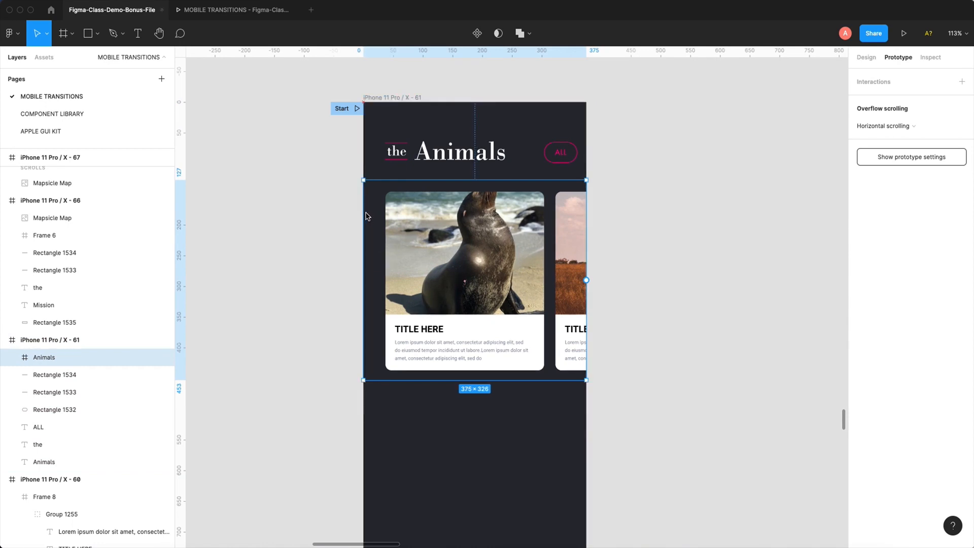
pyautogui.moveTo(366, 214); pyautogui.dragTo(382, 201)
pyautogui.click(236, 10)
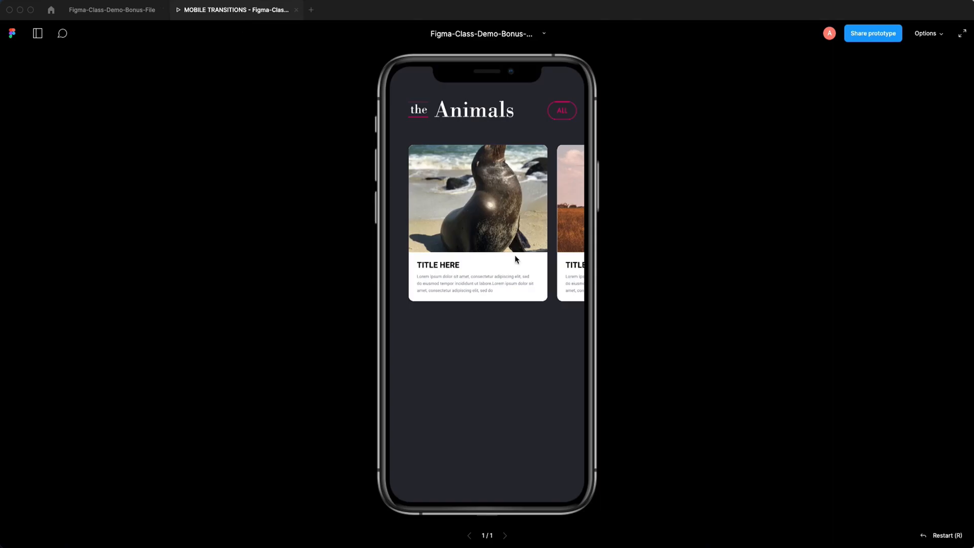
pyautogui.moveTo(546, 232); pyautogui.dragTo(579, 218)
pyautogui.click(146, 13)
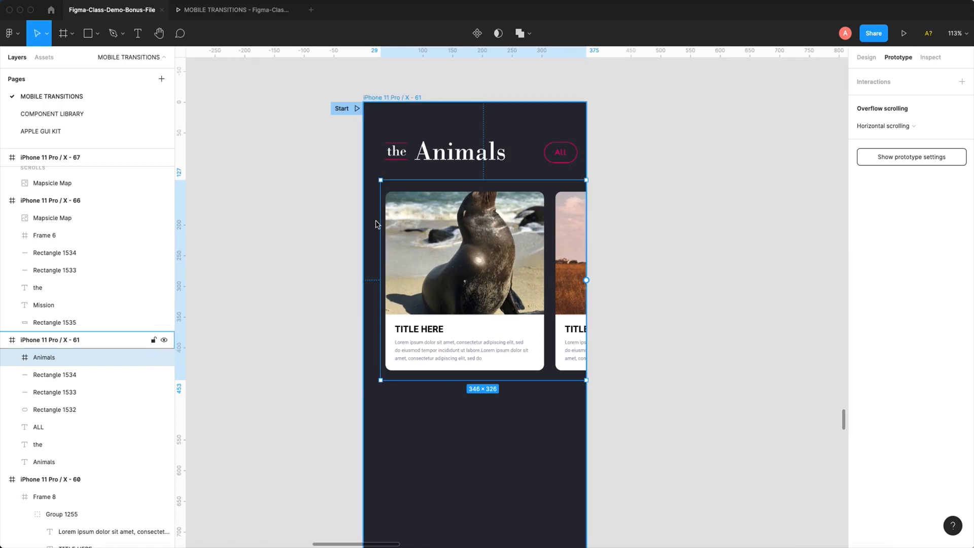
# - Extend the Animals frame back to the phone's left edge at 375 × 326, and test the card swiping in the prototype
pyautogui.moveTo(373, 227); pyautogui.dragTo(366, 227)
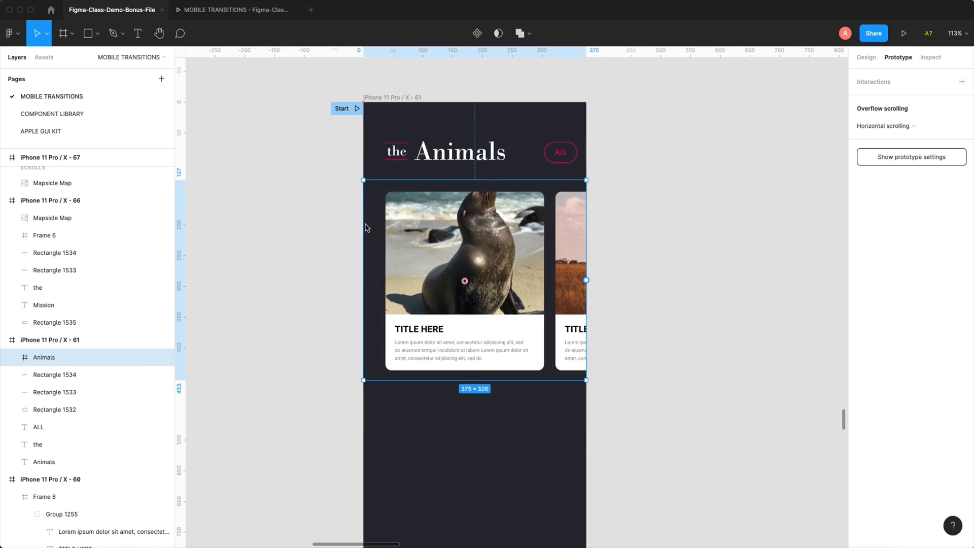
pyautogui.click(236, 10)
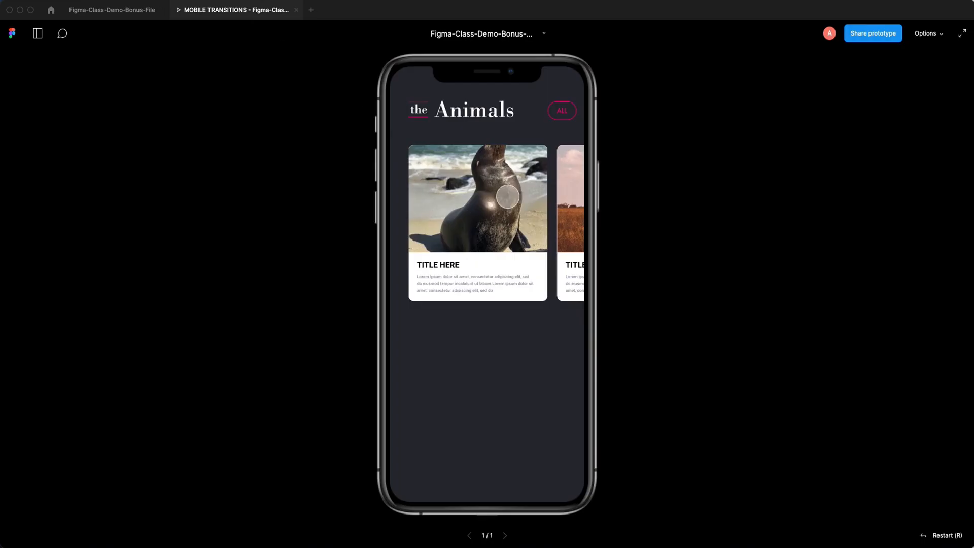
pyautogui.moveTo(500, 190); pyautogui.dragTo(660, 195)
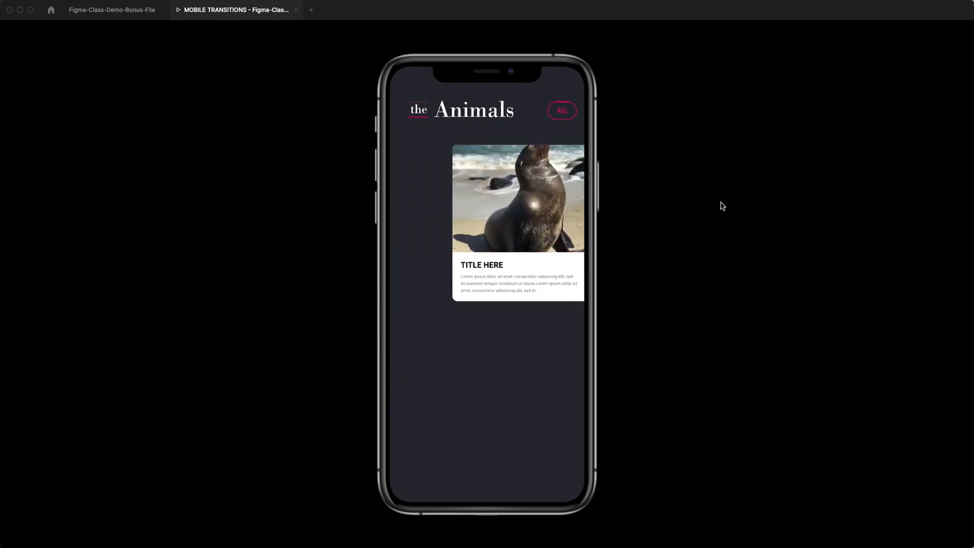
pyautogui.click(136, 14)
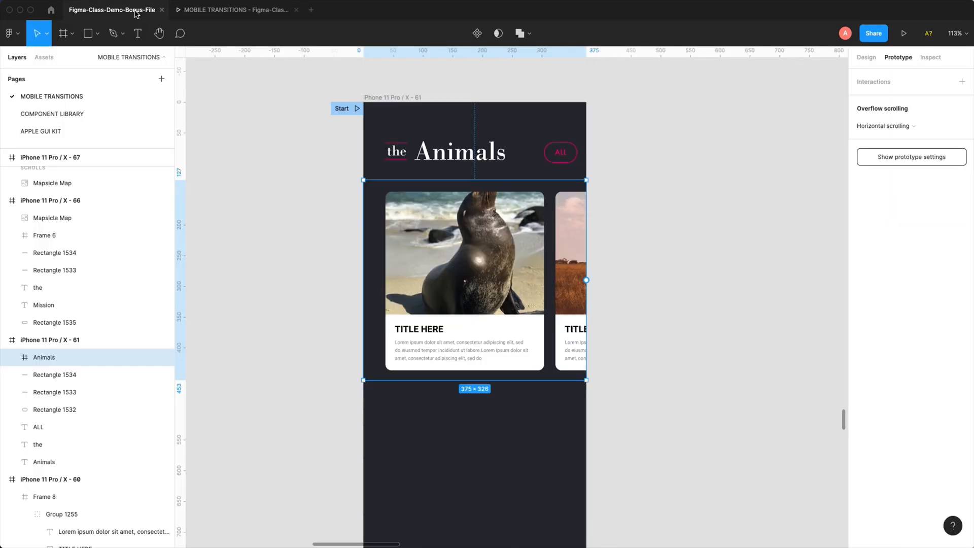
# - Move the flow starting point to the Vertical Swiping example frame, iPhone 11 Pro / X - 62
pyautogui.click(670, 311)
pyautogui.press('super+minus')
pyautogui.press('super+minus')
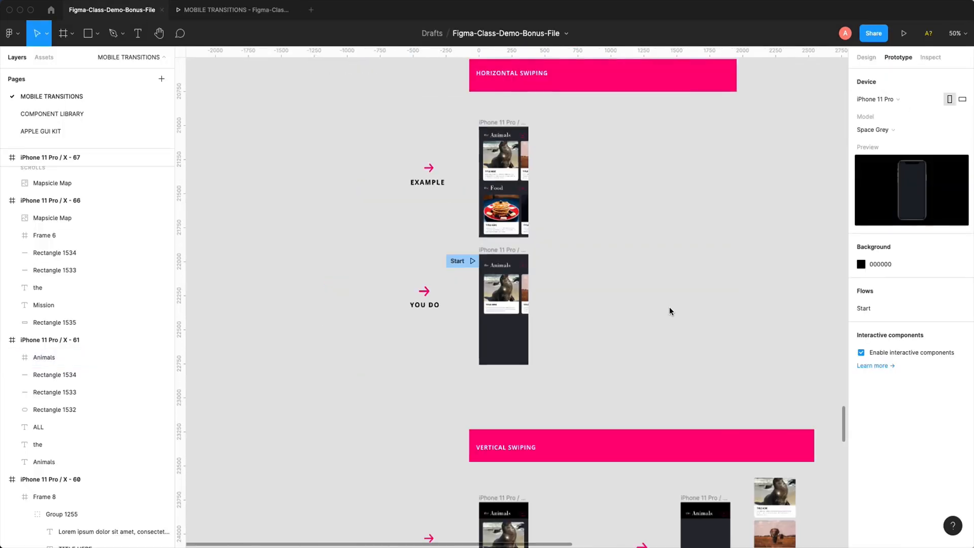
pyautogui.scroll(-2, 642, 278)
pyautogui.scroll(-3, 642, 278)
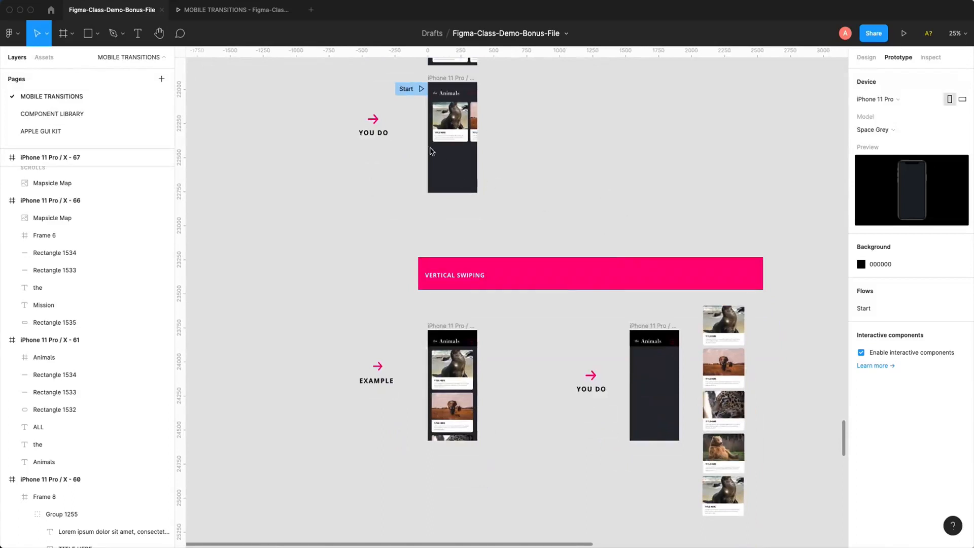
pyautogui.moveTo(406, 88); pyautogui.dragTo(408, 311)
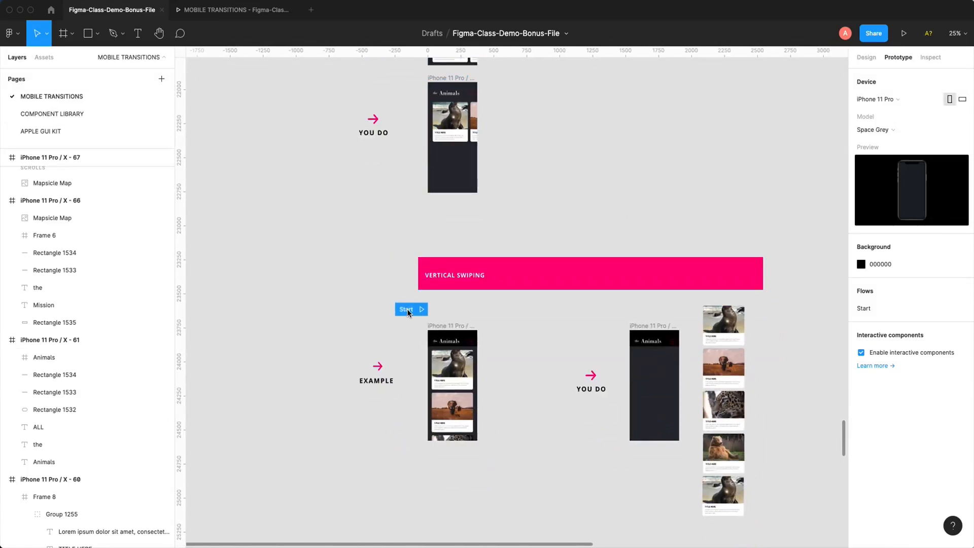
pyautogui.moveTo(348, 229); pyautogui.dragTo(576, 509)
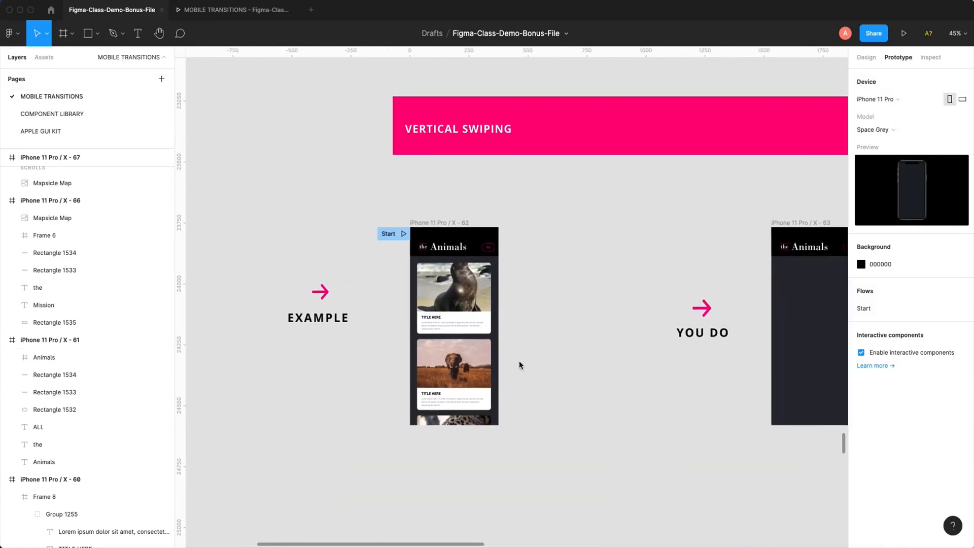
# - Preview the vertical swiping example as a prototype, scroll its cards vertically, and return to the design file
pyautogui.click(436, 223)
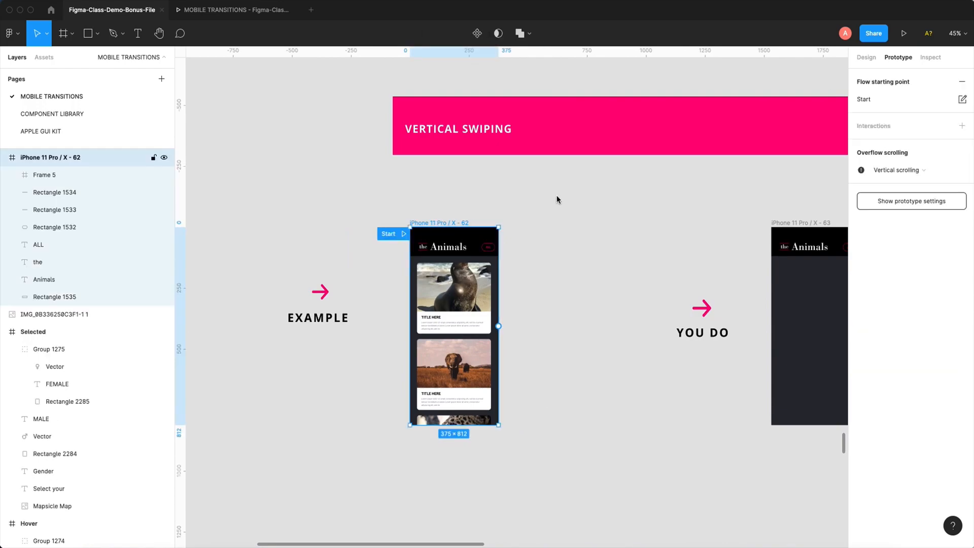
pyautogui.click(904, 33)
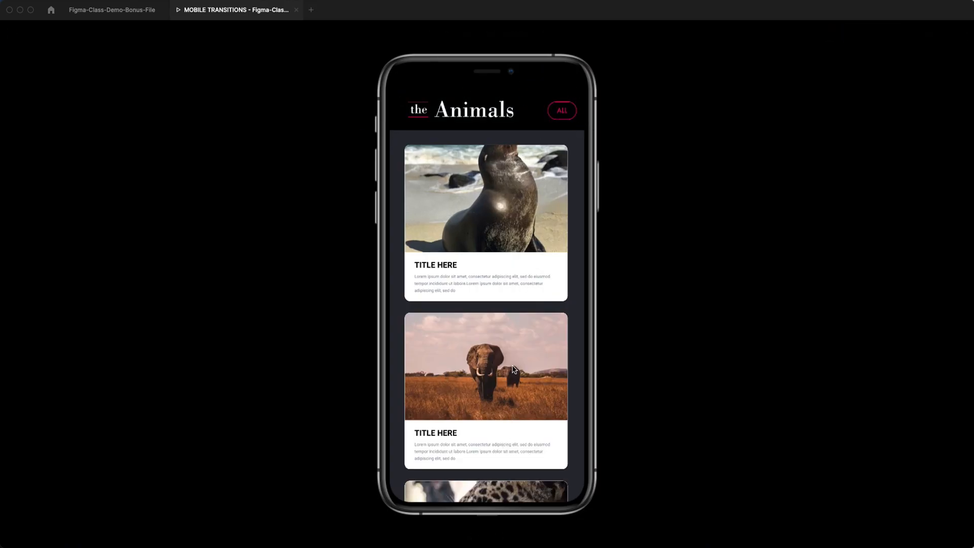
pyautogui.moveTo(528, 449); pyautogui.dragTo(482, 373)
pyautogui.click(115, 16)
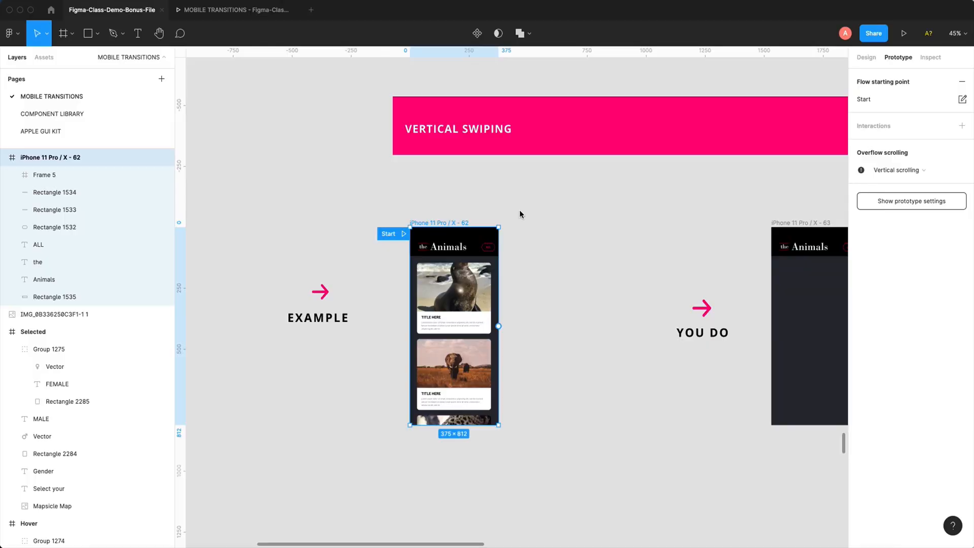
# - Move the flow starting point to the vertical YOU DO frame, iPhone 11 Pro / X - 63
pyautogui.moveTo(534, 220); pyautogui.dragTo(442, 185)
pyautogui.moveTo(298, 207); pyautogui.dragTo(664, 200)
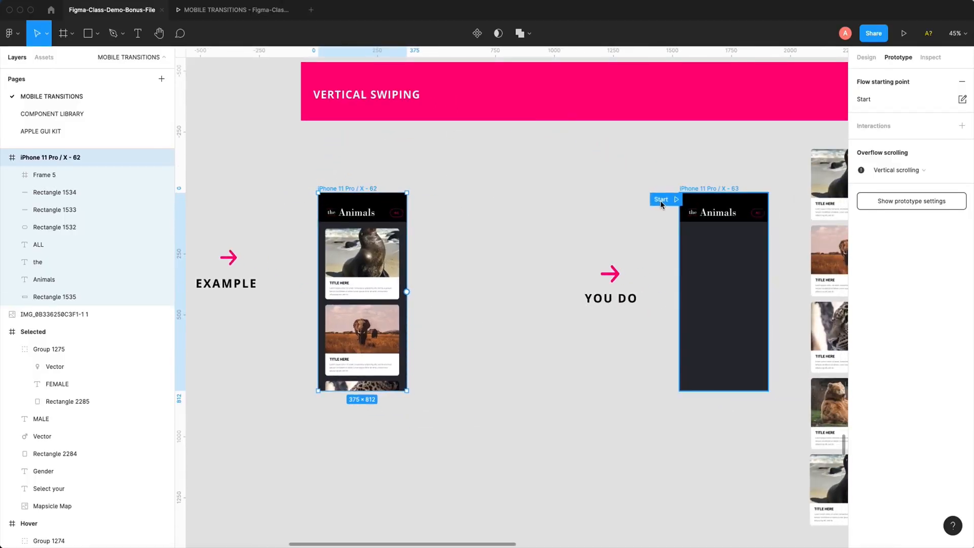
pyautogui.moveTo(603, 189); pyautogui.dragTo(429, 157)
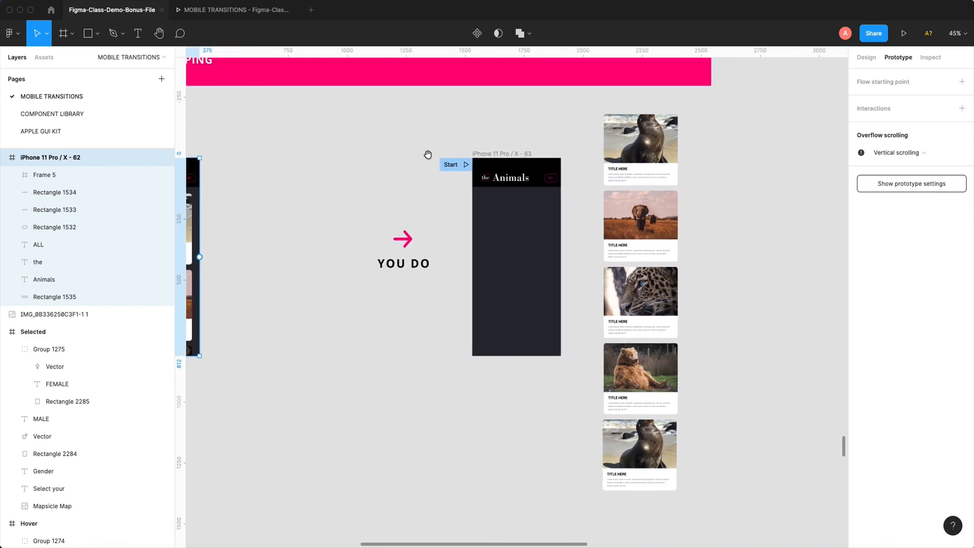
# - Group each of the five animal cards beside the vertical YOU DO frame as its own separate group
pyautogui.moveTo(585, 111); pyautogui.dragTo(704, 504)
pyautogui.click(707, 126)
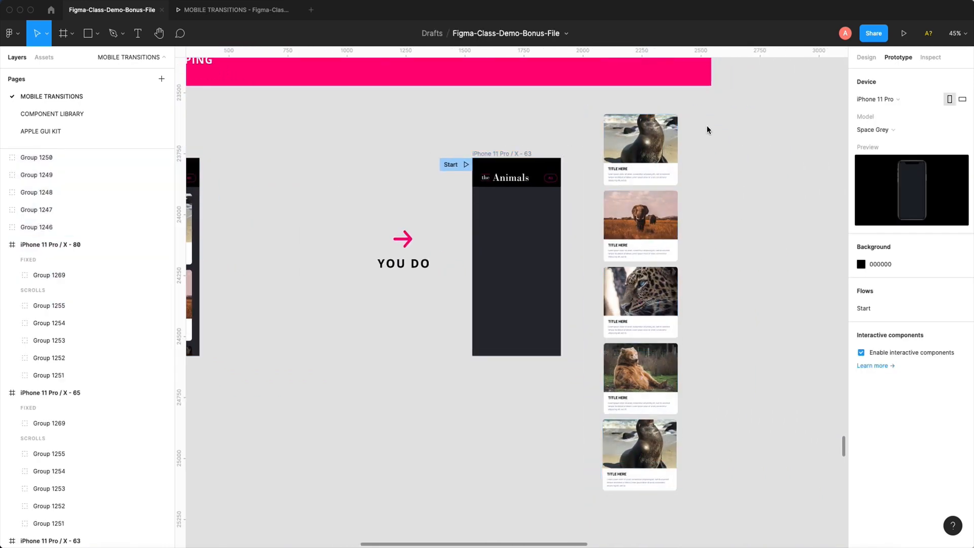
pyautogui.moveTo(708, 110); pyautogui.dragTo(585, 175)
pyautogui.moveTo(716, 207); pyautogui.dragTo(599, 252)
pyautogui.moveTo(718, 283); pyautogui.dragTo(644, 327)
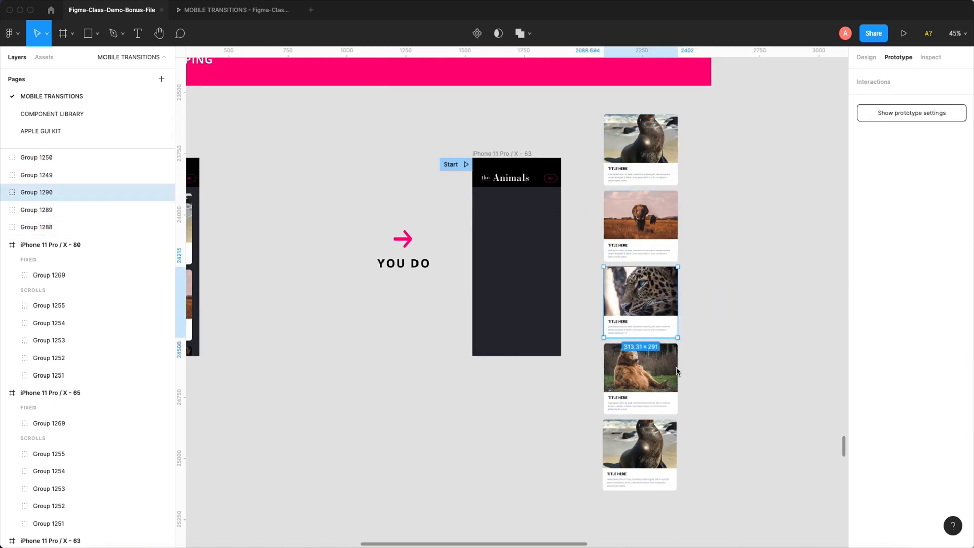
pyautogui.moveTo(708, 350); pyautogui.dragTo(586, 403)
pyautogui.moveTo(725, 423); pyautogui.dragTo(586, 500)
pyautogui.click(735, 269)
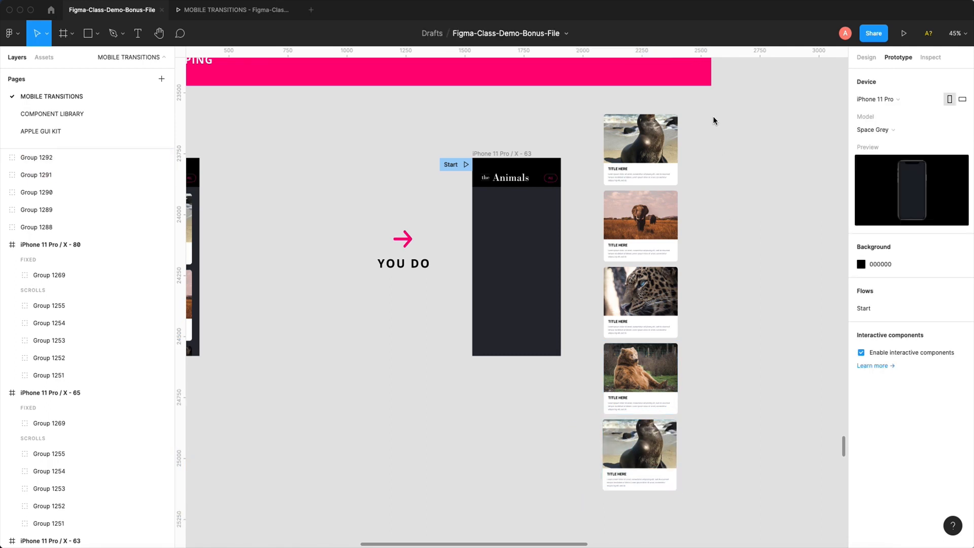
# - Wrap the five card groups in one frame, rename it Animals, and expand it to check the groups inside
pyautogui.moveTo(713, 121); pyautogui.dragTo(603, 500)
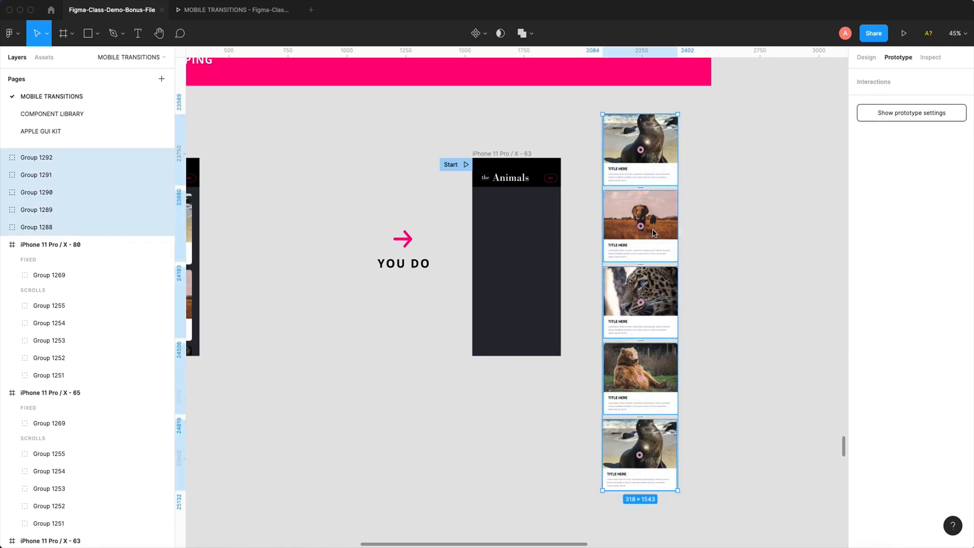
pyautogui.rightClick(658, 175)
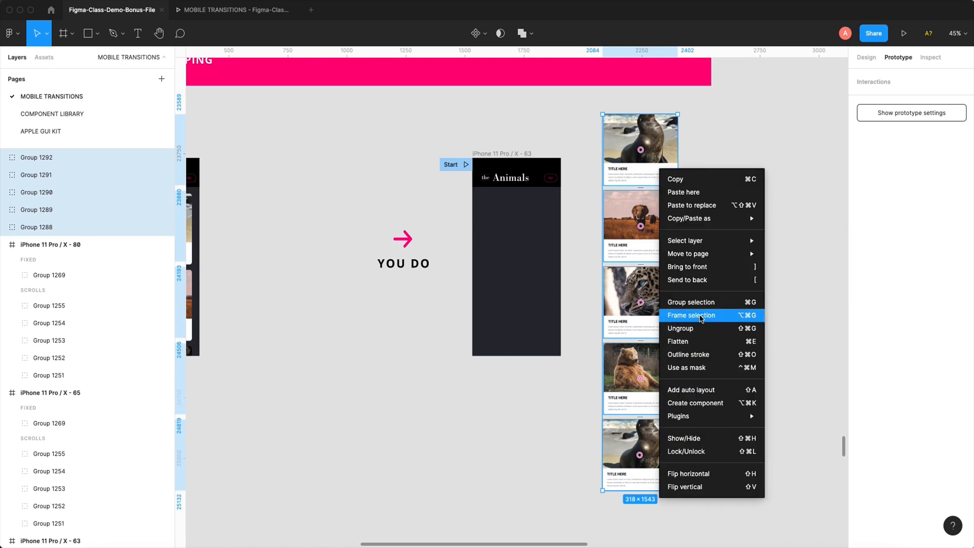
pyautogui.click(680, 315)
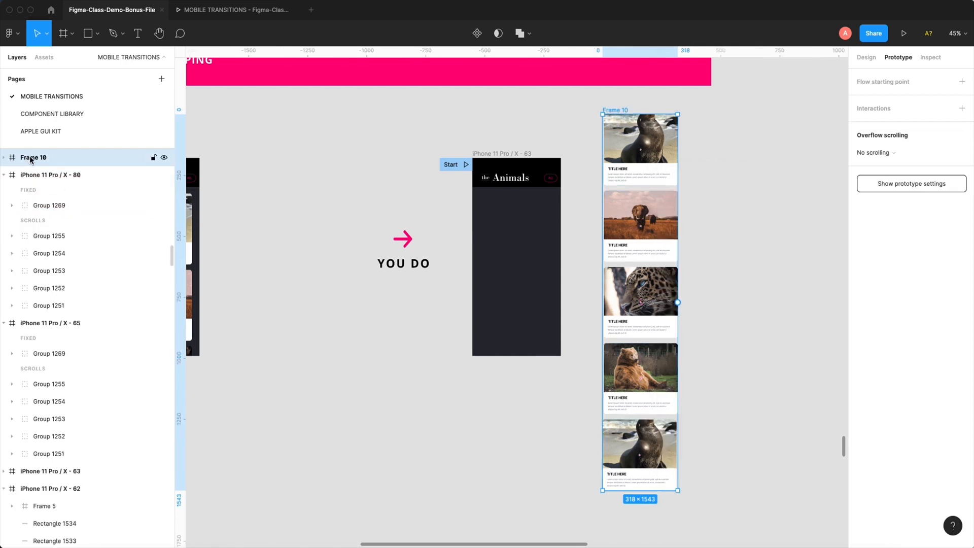
pyautogui.doubleClick(30, 159)
pyautogui.write('Animals')
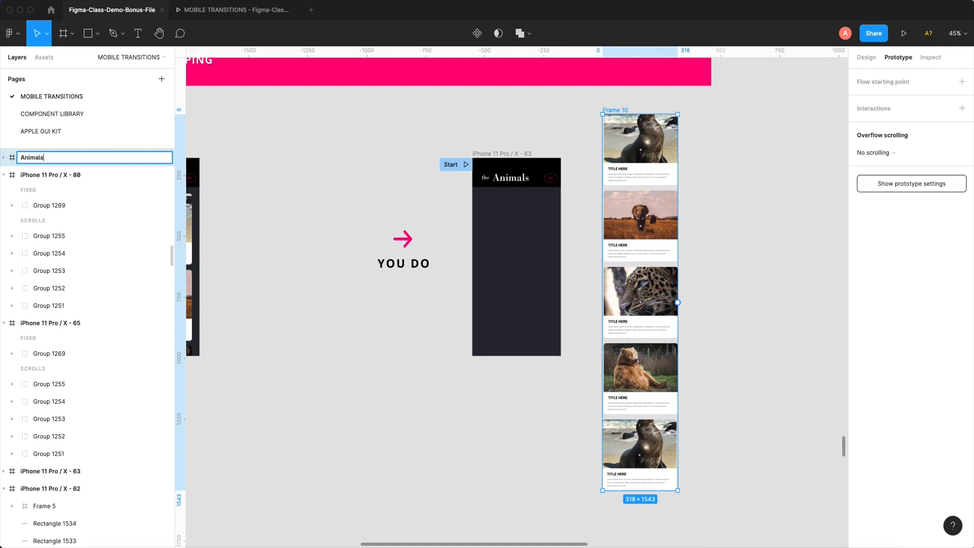
pyautogui.click(420, 121)
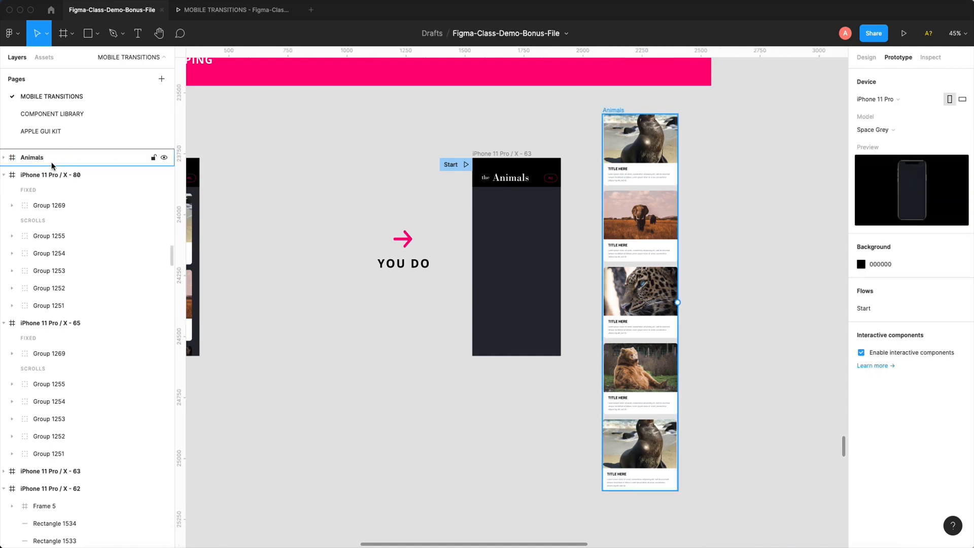
pyautogui.click(43, 159)
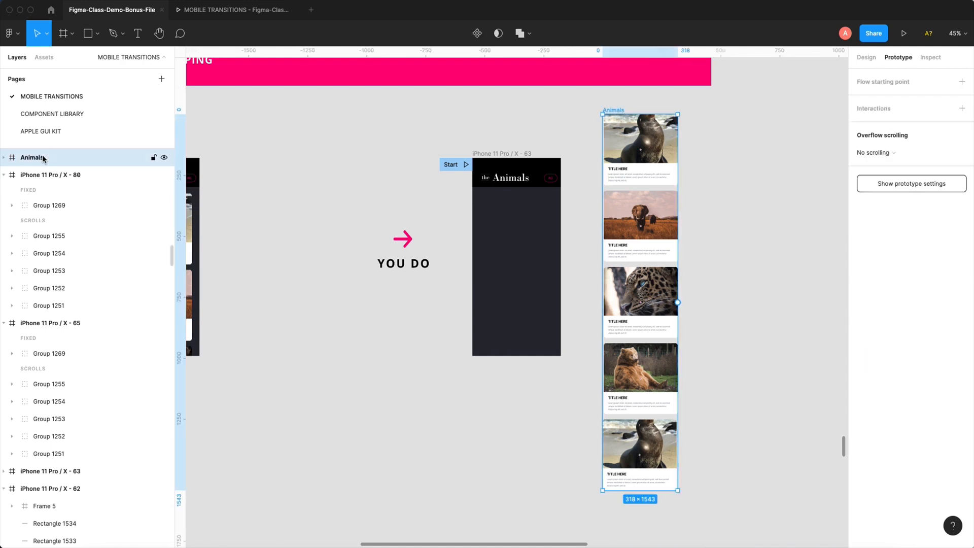
pyautogui.click(3, 159)
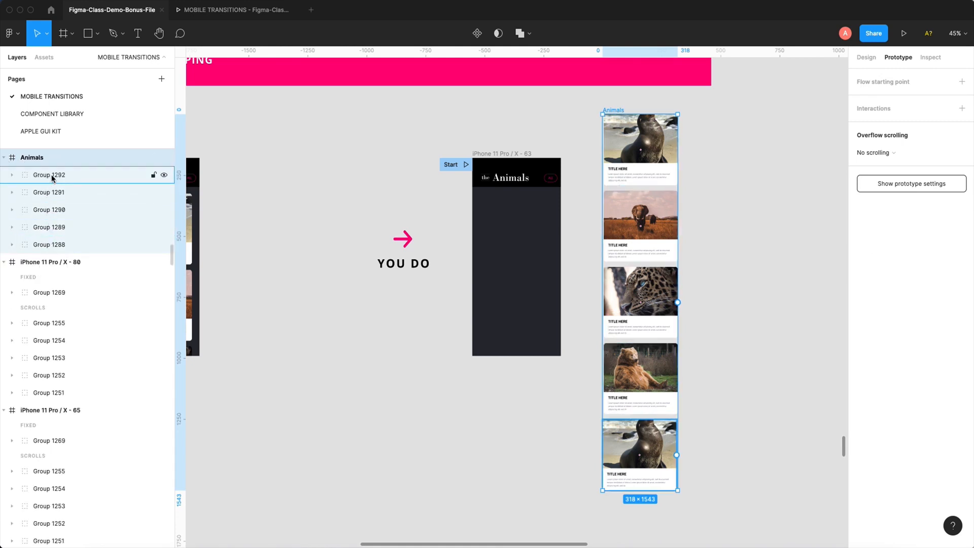
pyautogui.click(429, 107)
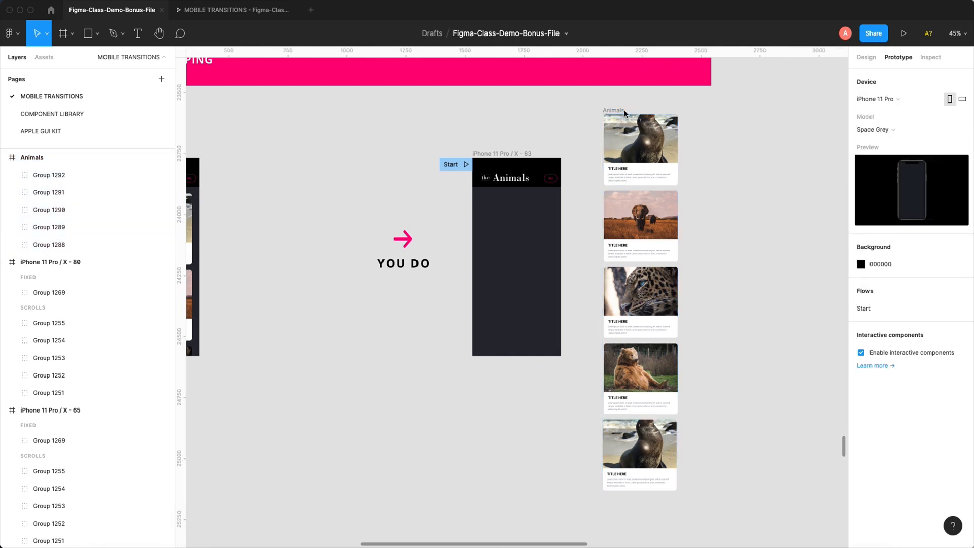
# - Move the Animals card frame into iPhone 11 Pro / X - 63, just below the header, at about X 29, Y 146
pyautogui.moveTo(624, 110); pyautogui.dragTo(497, 191)
pyautogui.scroll(-4, 574, 296)
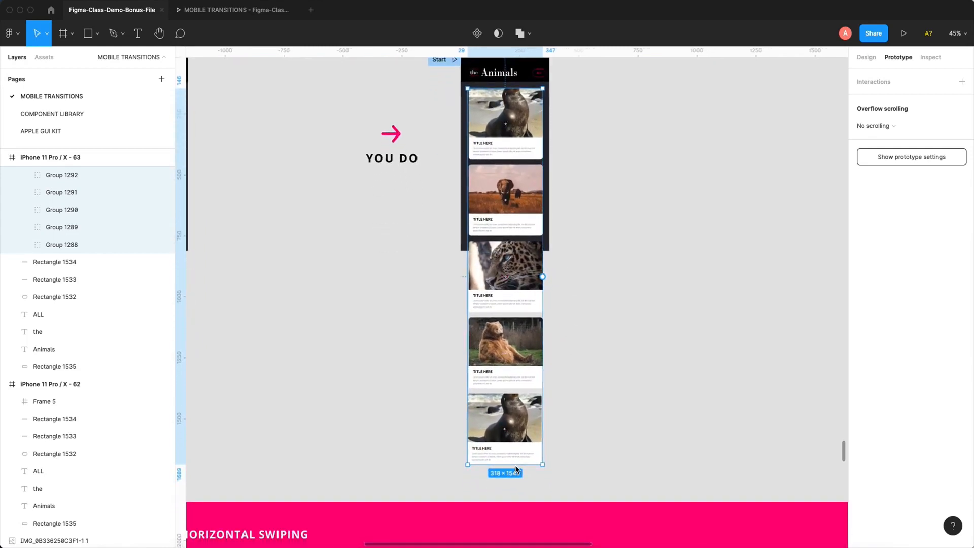
# - Shorten the Animals frame to end at the phone's bottom edge, 666 high, and clip its content
pyautogui.moveTo(516, 470); pyautogui.dragTo(506, 251)
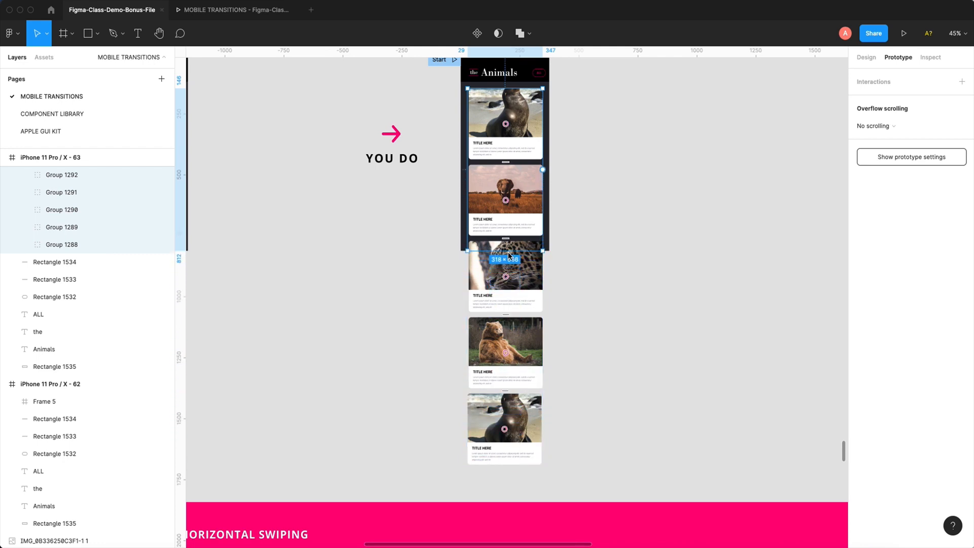
pyautogui.moveTo(425, 77); pyautogui.dragTo(617, 371)
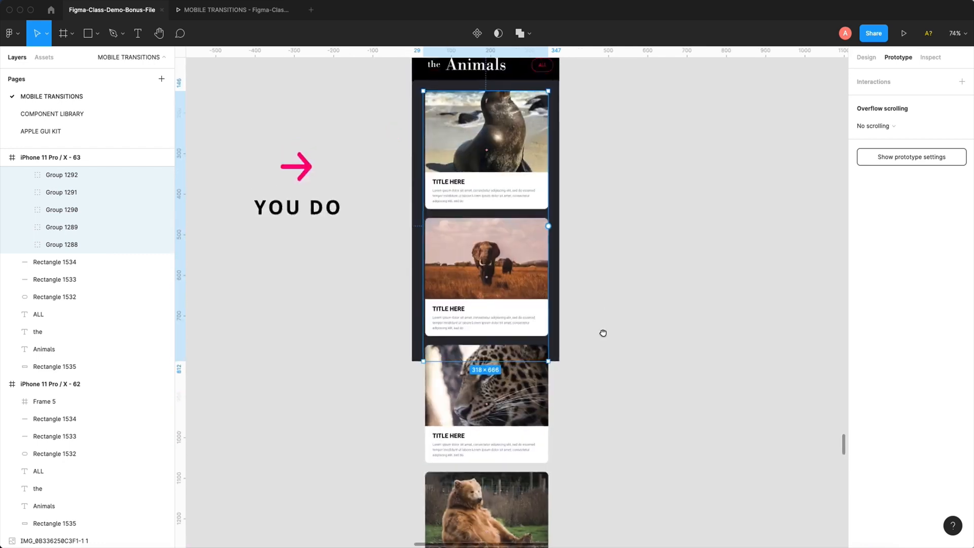
pyautogui.click(866, 58)
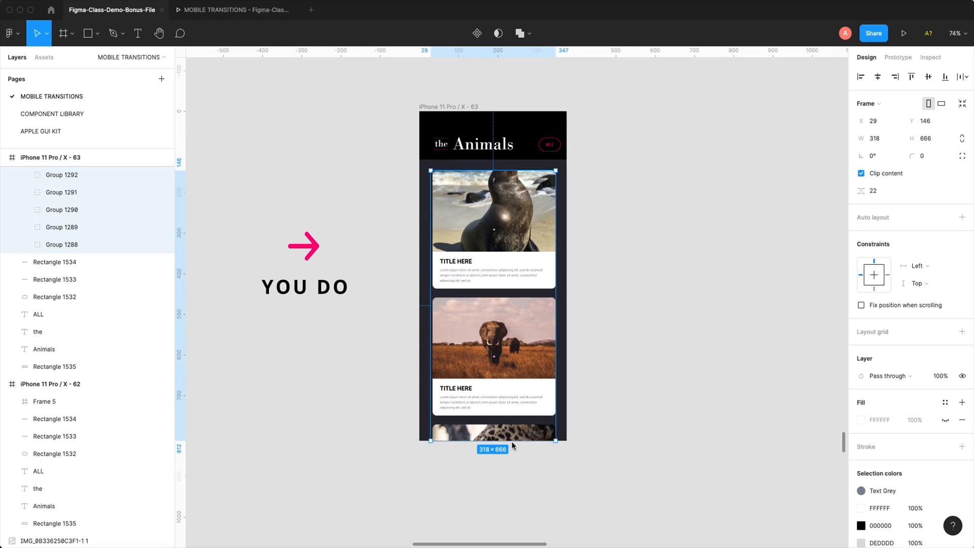
pyautogui.moveTo(512, 446)
pyautogui.mouseDown()
pyautogui.moveTo(510, 398)
pyautogui.moveTo(513, 446)
pyautogui.mouseUp()
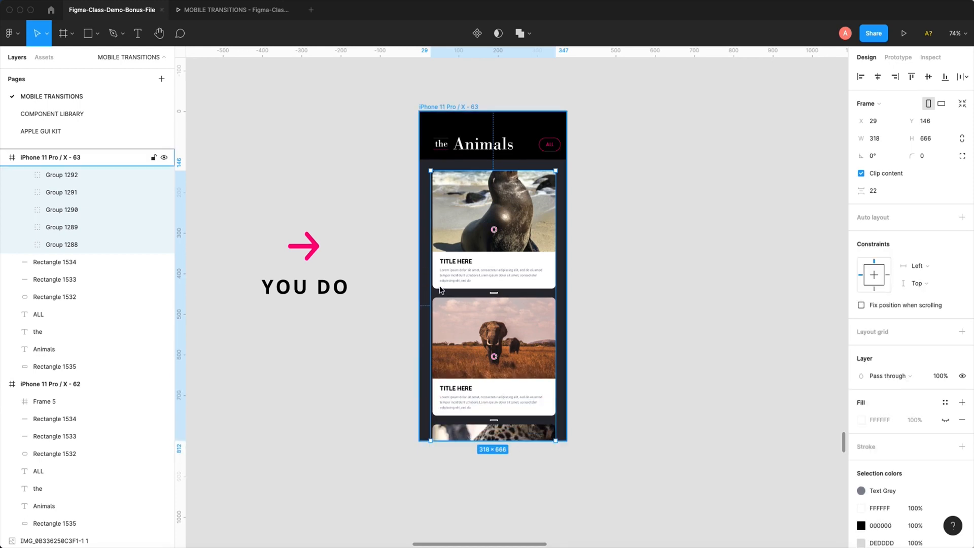
# - Widen the Animals frame to 368 across the phone and extend its top edge up to the header, at Y 119 and 693 high
pyautogui.moveTo(431, 277); pyautogui.dragTo(421, 277)
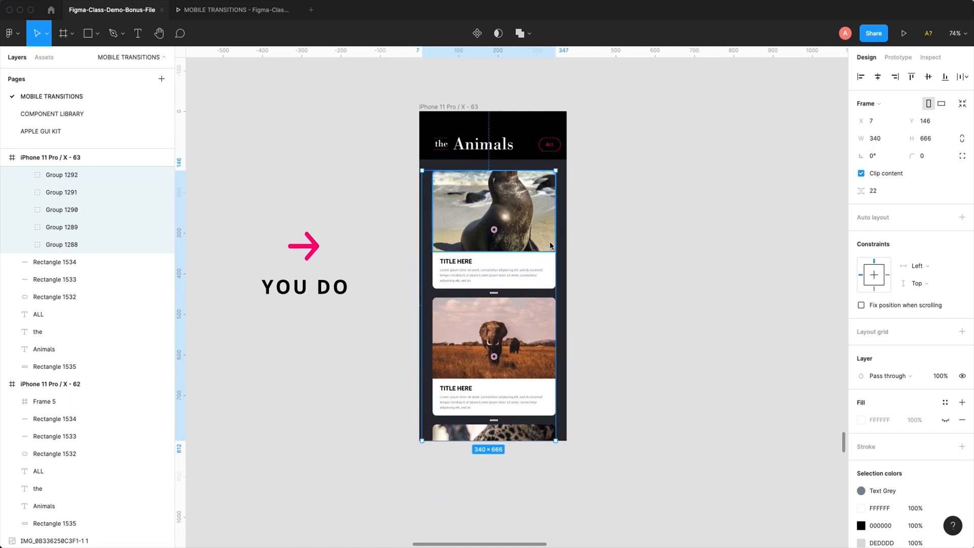
pyautogui.moveTo(556, 246); pyautogui.dragTo(567, 244)
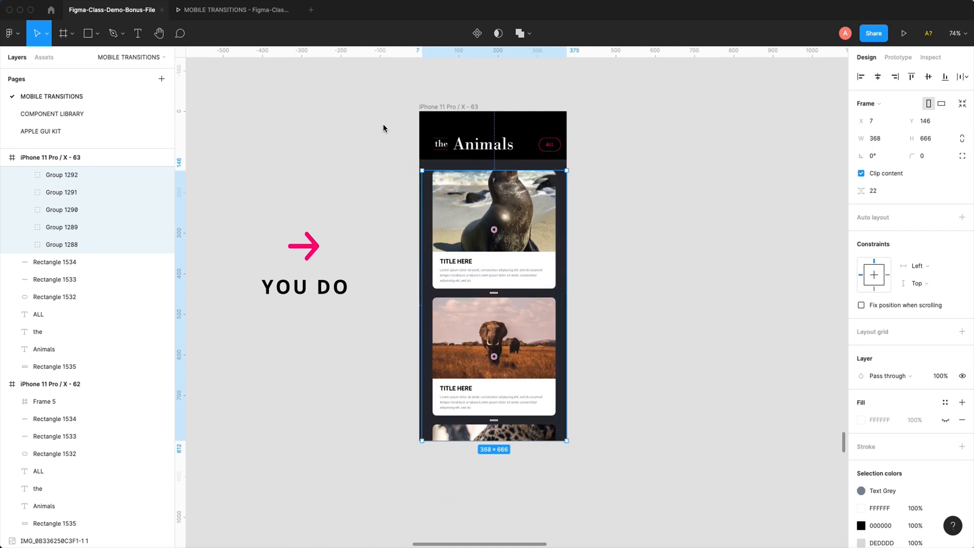
pyautogui.moveTo(376, 102); pyautogui.dragTo(670, 270)
pyautogui.moveTo(599, 263); pyautogui.dragTo(596, 244)
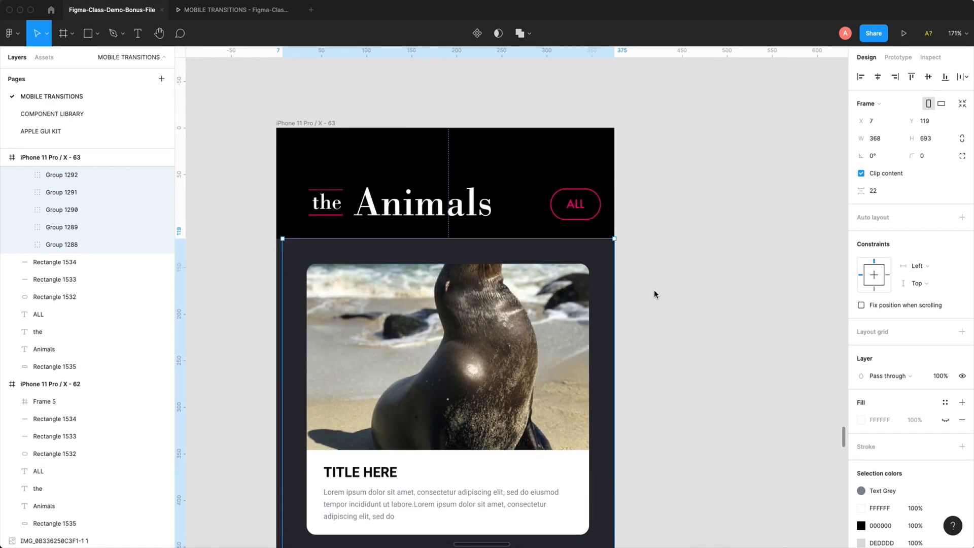
pyautogui.hotkey('shift', '0')
pyautogui.scroll(-2, 659, 274)
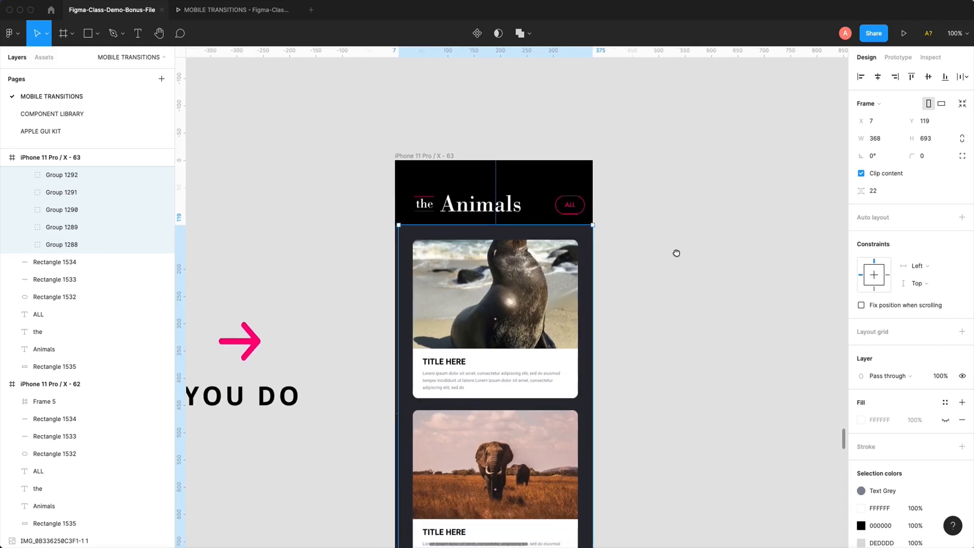
pyautogui.press('-')
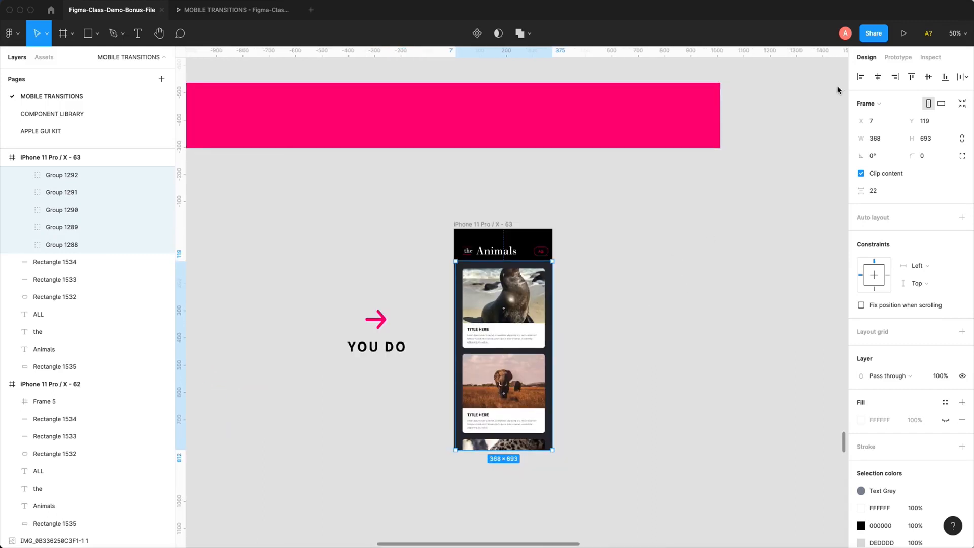
# - Set the Animals frame's overflow scrolling to Vertical scrolling
pyautogui.click(887, 58)
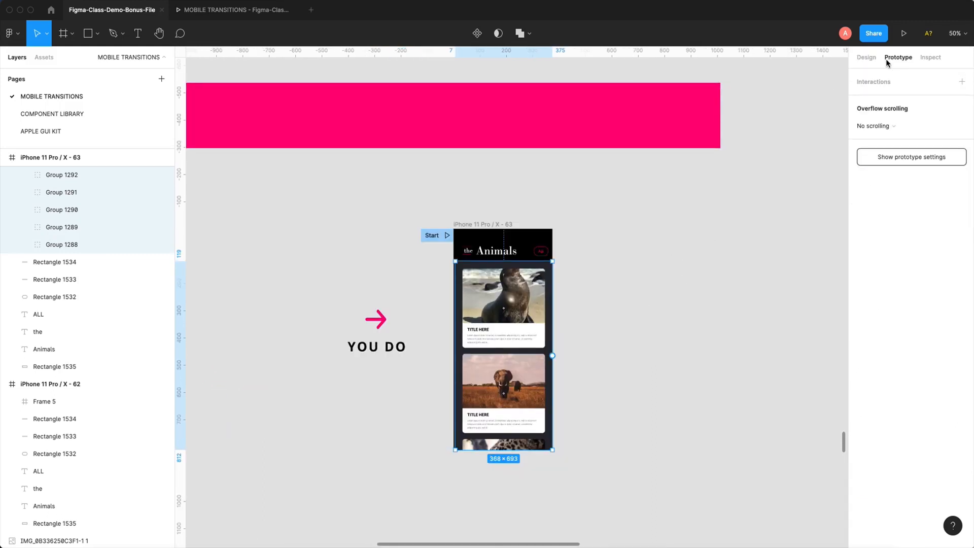
pyautogui.click(875, 125)
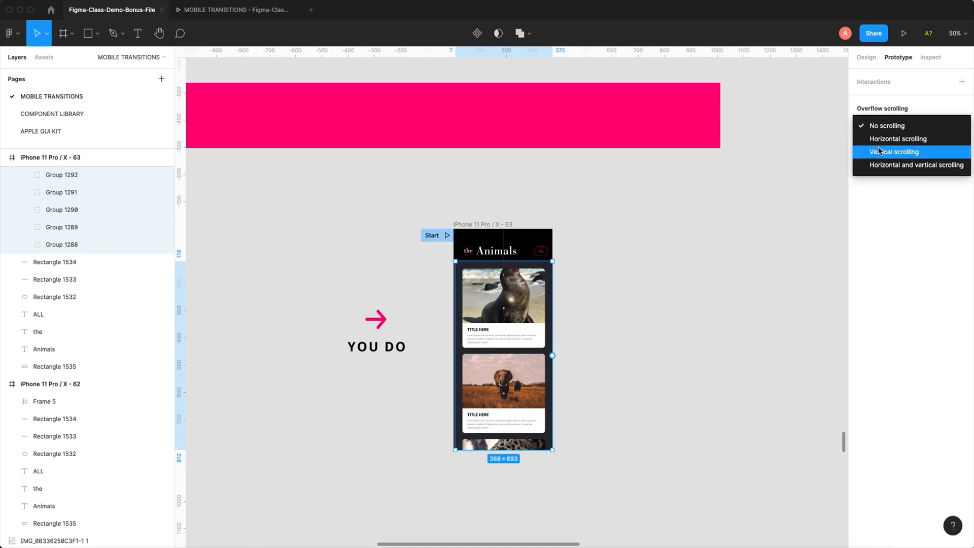
pyautogui.click(880, 153)
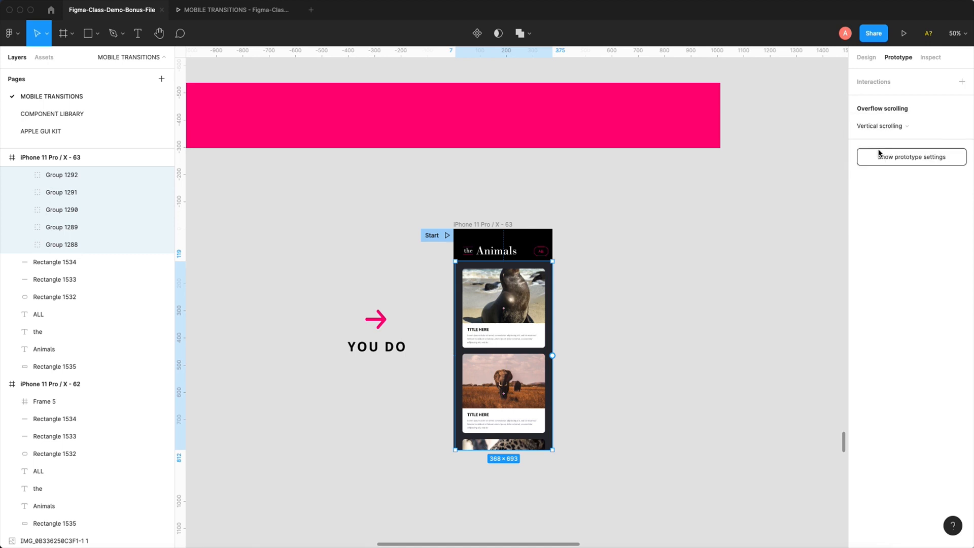
# - Preview iPhone 11 Pro / X - 63, scroll the animal cards down and up beneath the header, and return to the design file
pyautogui.click(506, 220)
pyautogui.click(904, 33)
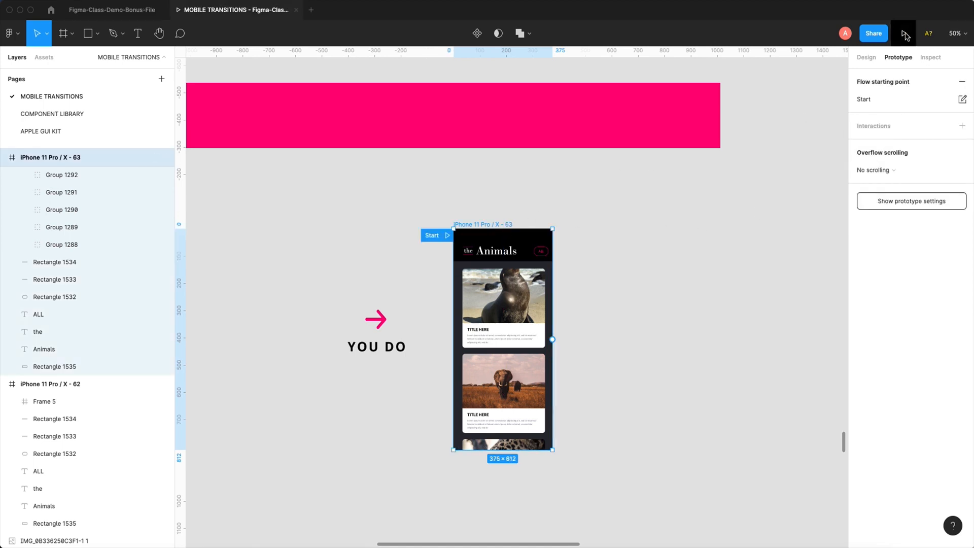
pyautogui.moveTo(495, 359); pyautogui.dragTo(498, 147)
pyautogui.scroll(10, 498, 146)
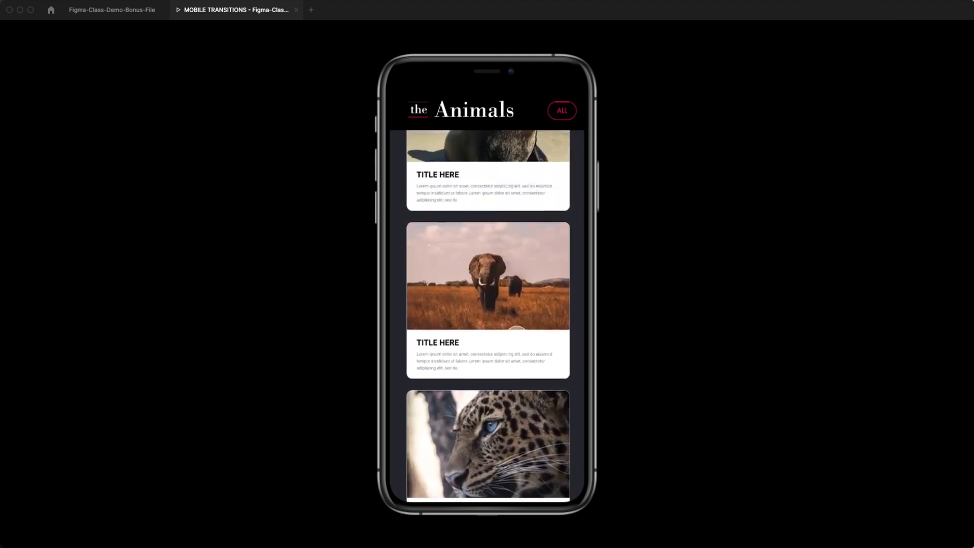
pyautogui.scroll(-10, 513, 385)
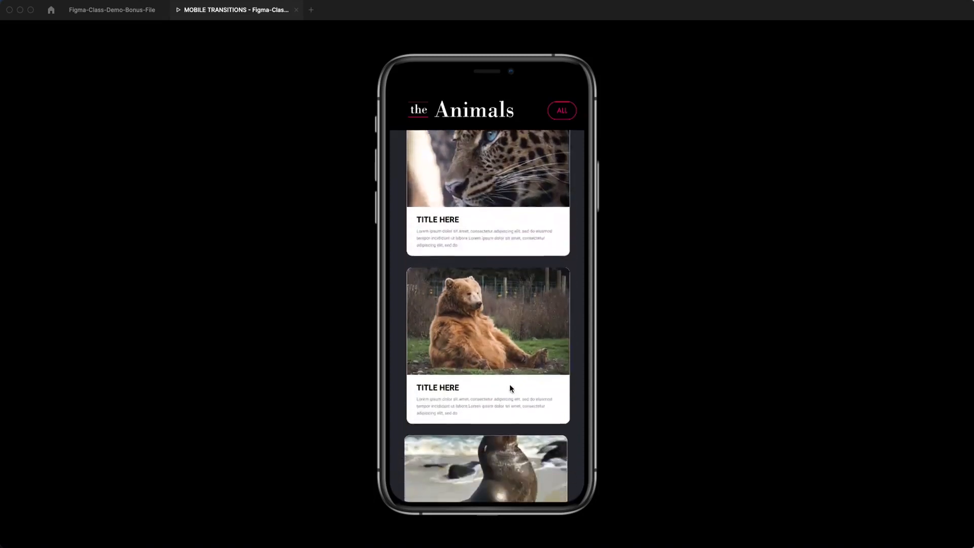
pyautogui.scroll(3, 499, 267)
pyautogui.scroll(10, 500, 268)
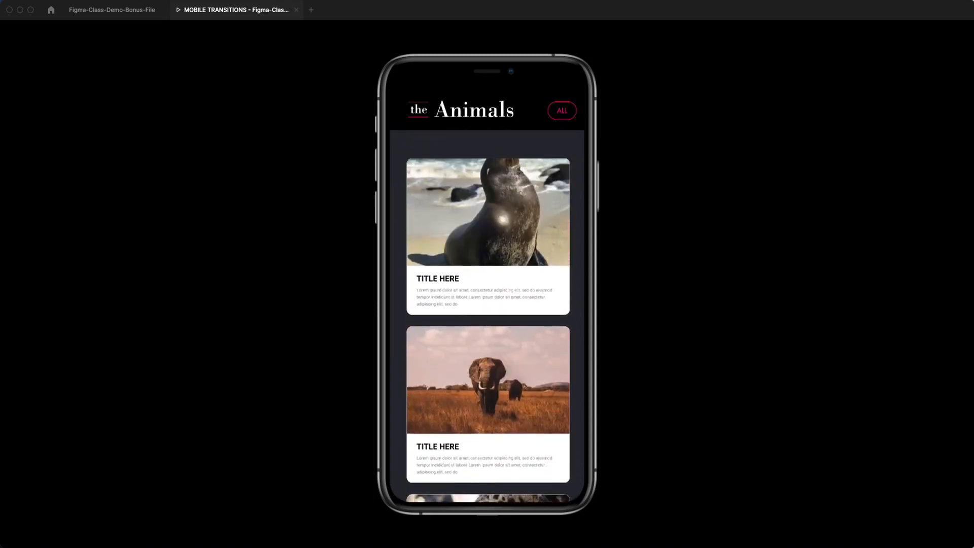
pyautogui.click(130, 13)
# - Move the flow starting point to iPhone 11 Pro / X - 66, the EXAMPLE frame under VERTICAL AND HORIZONTAL SWIPING
pyautogui.moveTo(379, 211); pyautogui.dragTo(425, 204)
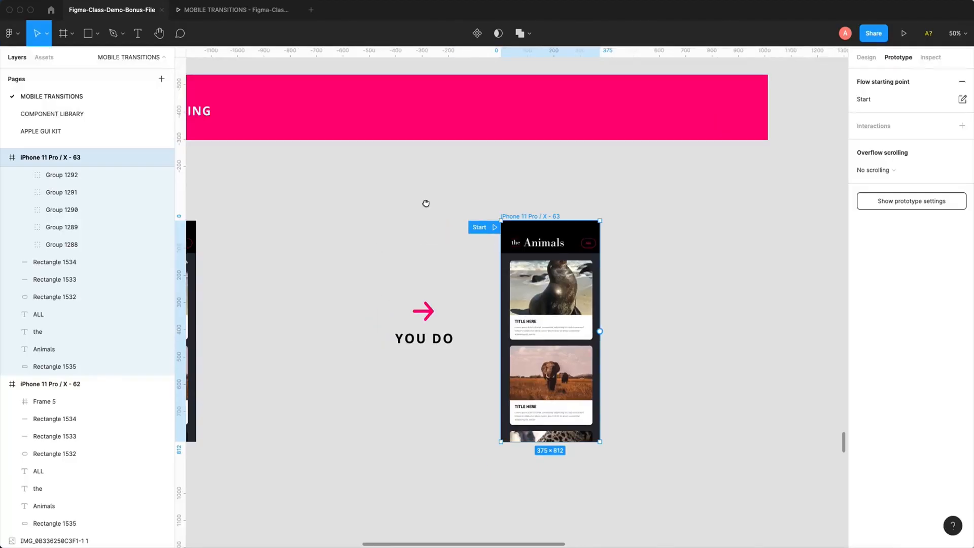
pyautogui.press('-')
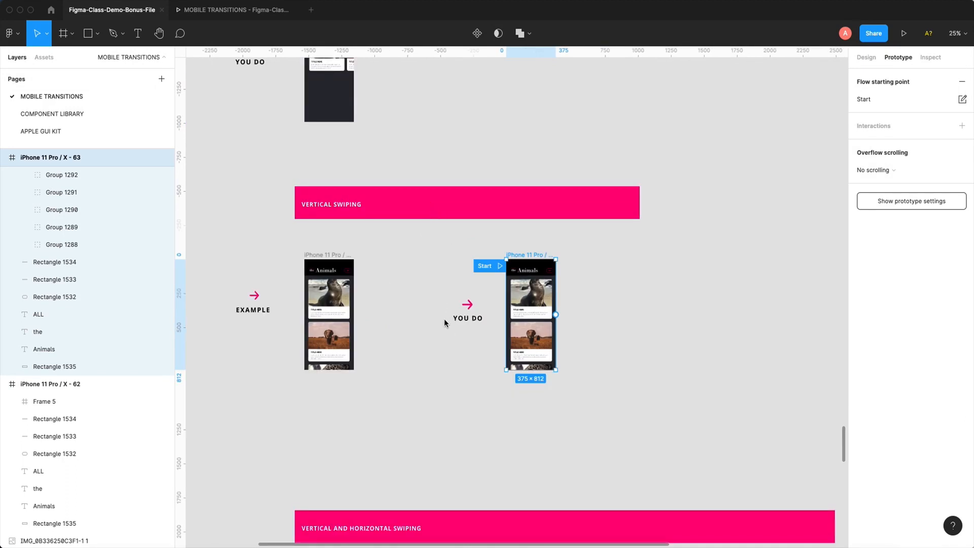
pyautogui.scroll(-2, 445, 322)
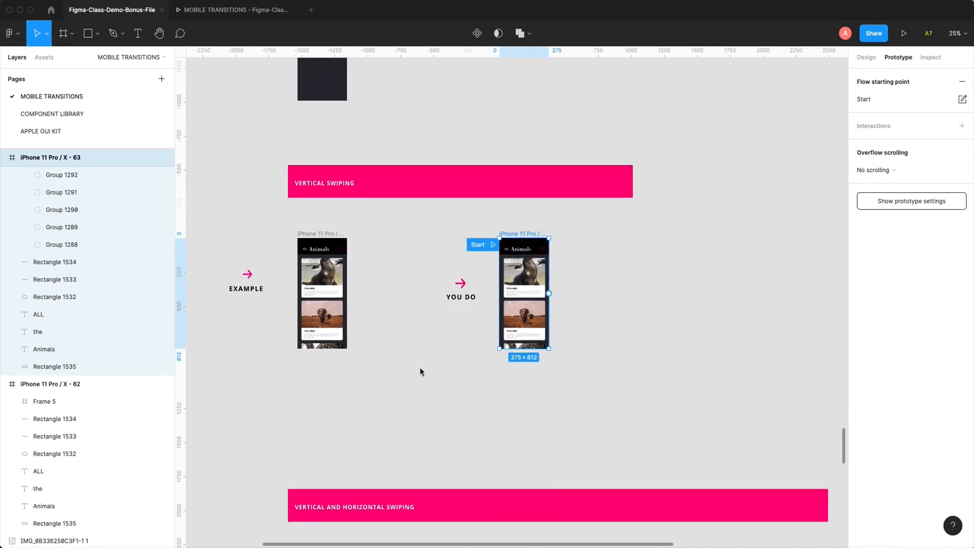
pyautogui.scroll(-5, 421, 372)
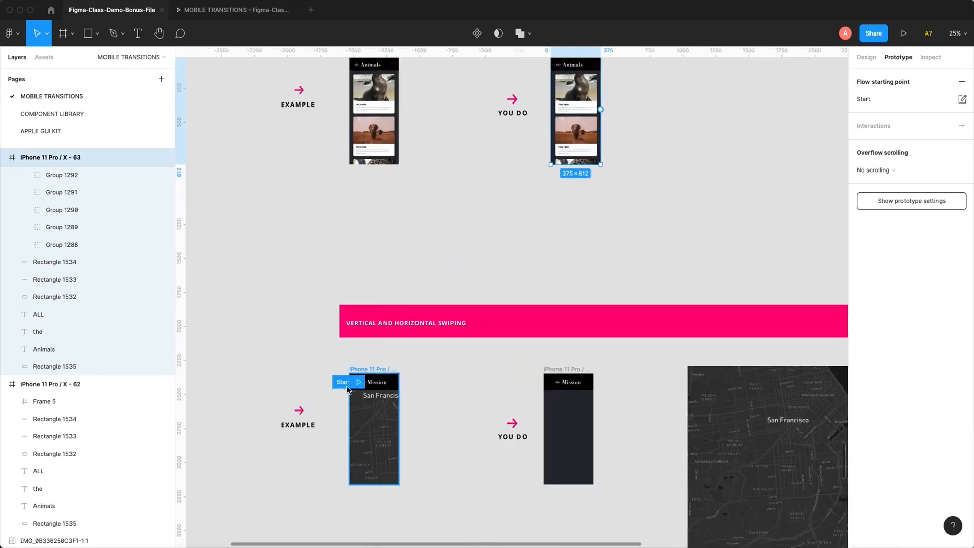
pyautogui.moveTo(276, 276); pyautogui.dragTo(680, 541)
pyautogui.moveTo(472, 315); pyautogui.dragTo(564, 258)
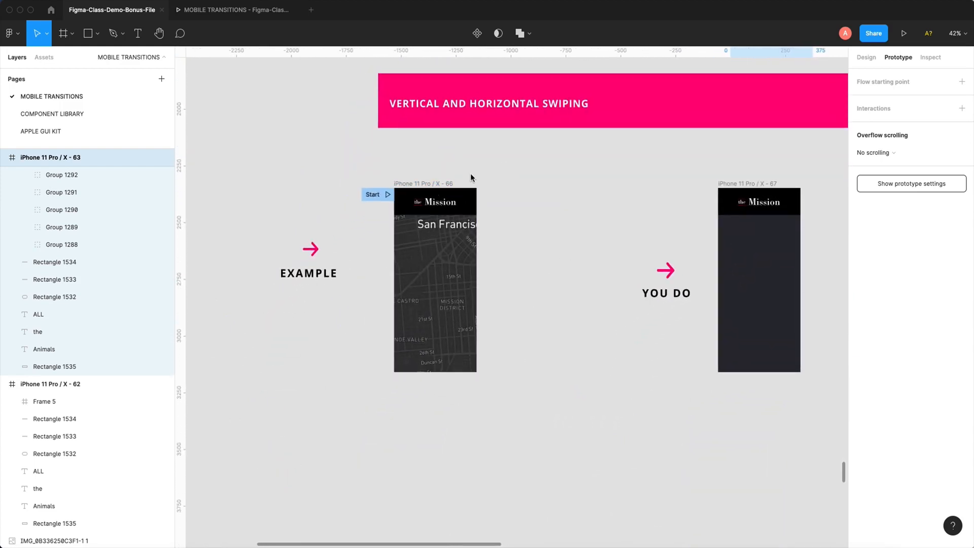
# - Preview iPhone 11 Pro / X - 66, pan its San Francisco map in several directions, and return to the design file
pyautogui.click(429, 183)
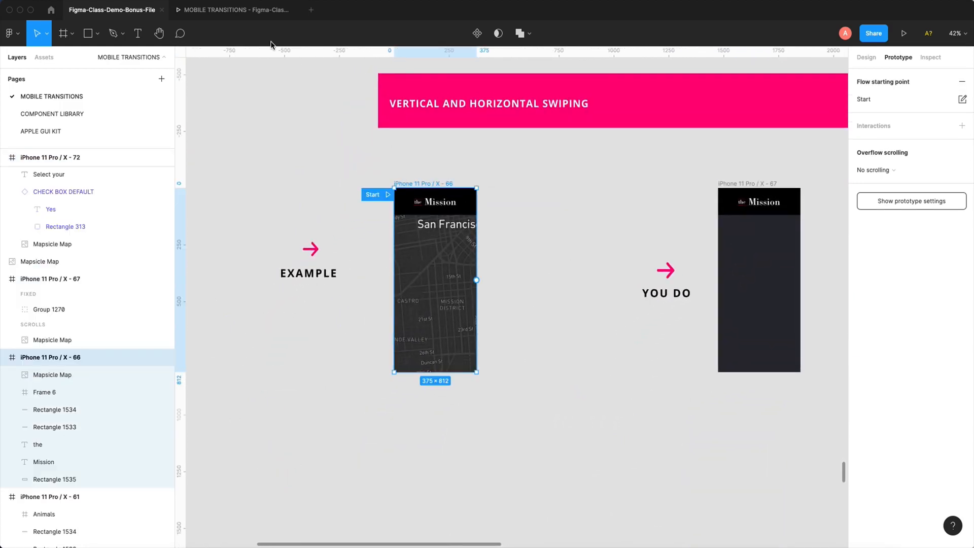
pyautogui.click(904, 33)
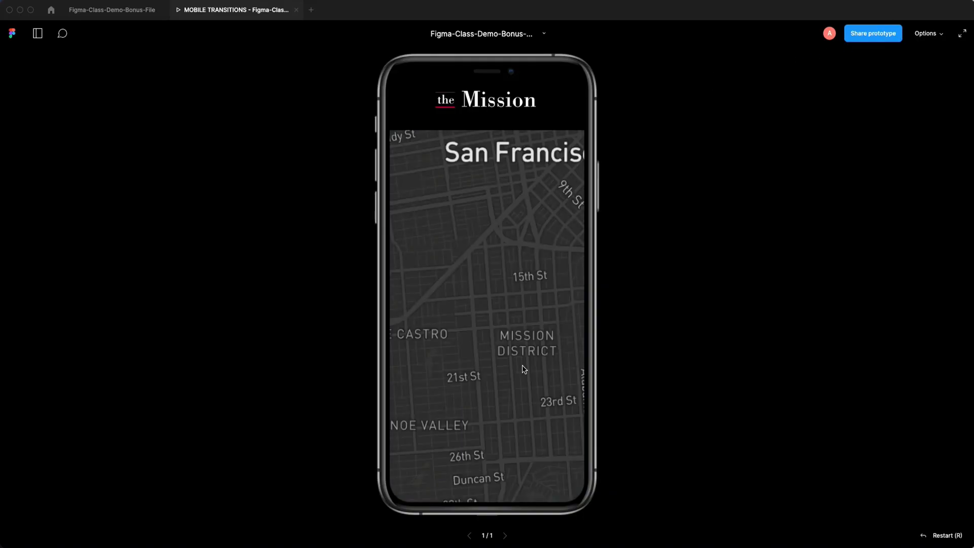
pyautogui.moveTo(555, 177); pyautogui.dragTo(487, 304)
pyautogui.moveTo(443, 333); pyautogui.dragTo(488, 299)
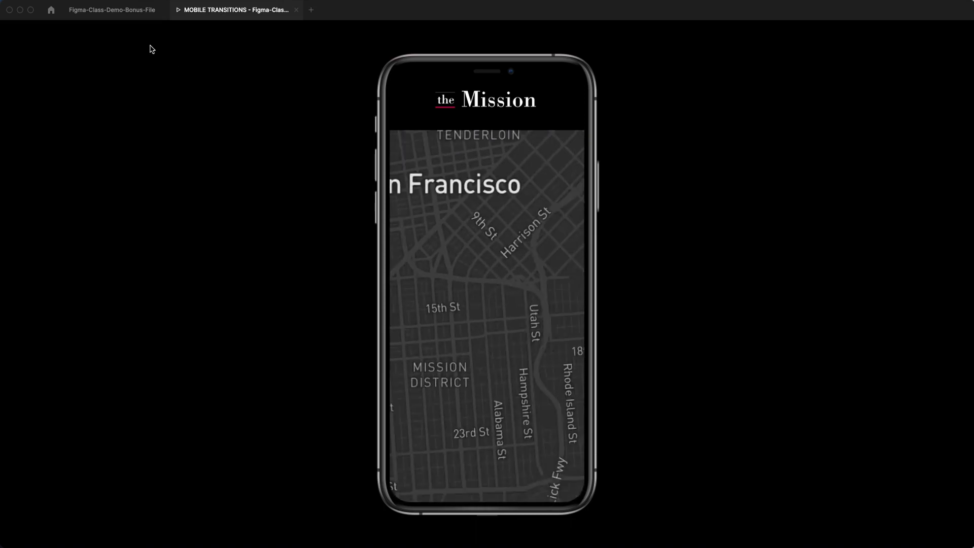
pyautogui.moveTo(437, 271); pyautogui.dragTo(534, 287)
pyautogui.moveTo(472, 195); pyautogui.dragTo(564, 289)
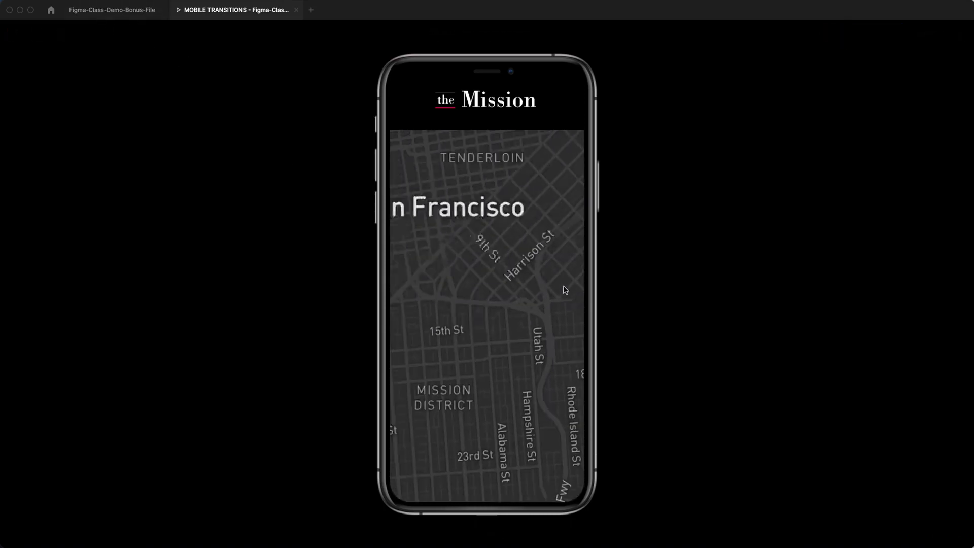
pyautogui.moveTo(439, 203); pyautogui.dragTo(540, 297)
pyautogui.click(101, 12)
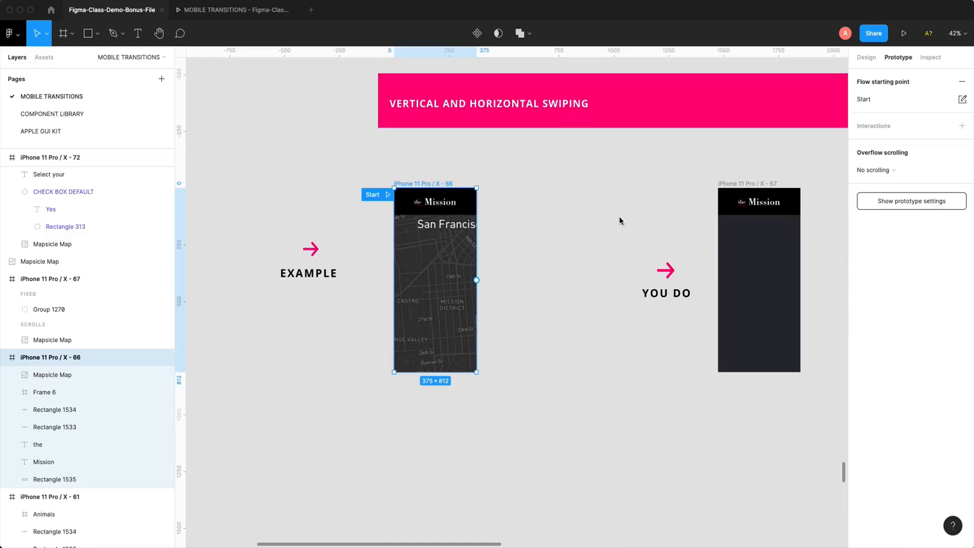
# - Move the flow starting point to the YOU DO frame, iPhone 11 Pro / X - 67
pyautogui.click(570, 233)
pyautogui.hscroll(5, 487, 221)
pyautogui.moveTo(260, 195); pyautogui.dragTo(585, 191)
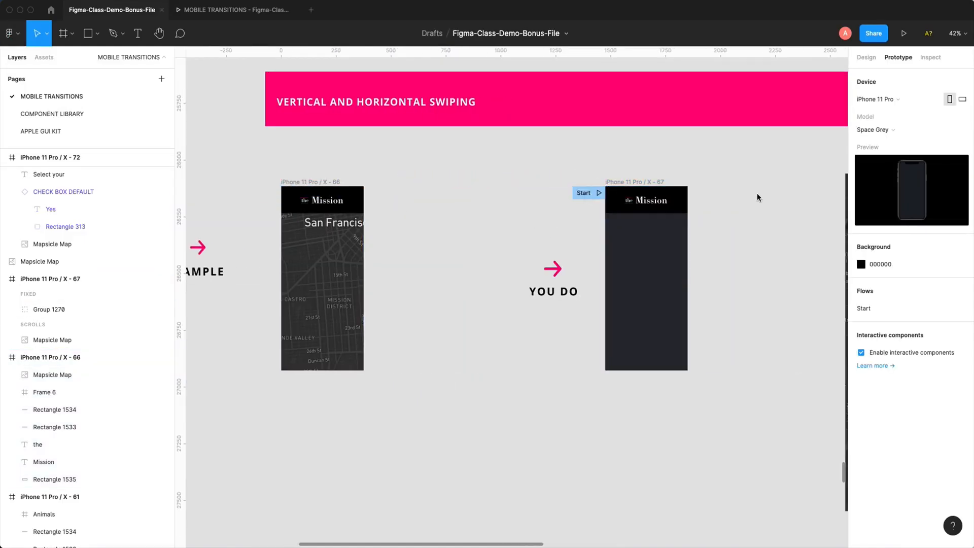
# - Move the large San Francisco map image into iPhone 11 Pro / X - 67 beneath the Mission header, at about X -563, Y -105
pyautogui.moveTo(757, 193); pyautogui.dragTo(545, 192)
pyautogui.hscroll(8, 545, 191)
pyautogui.scroll(-2, 545, 192)
pyautogui.click(559, 249)
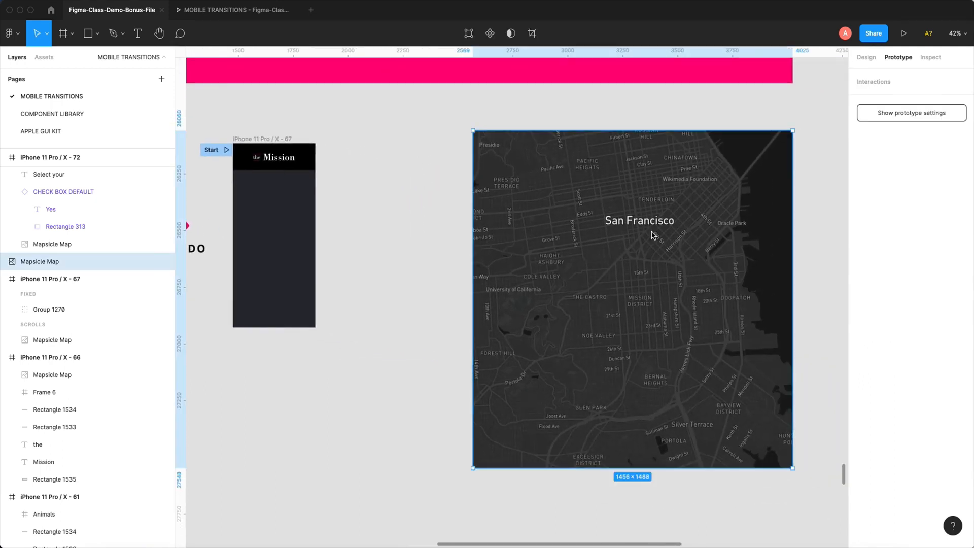
pyautogui.hscroll(-3, 669, 264)
pyautogui.scroll(1, 669, 264)
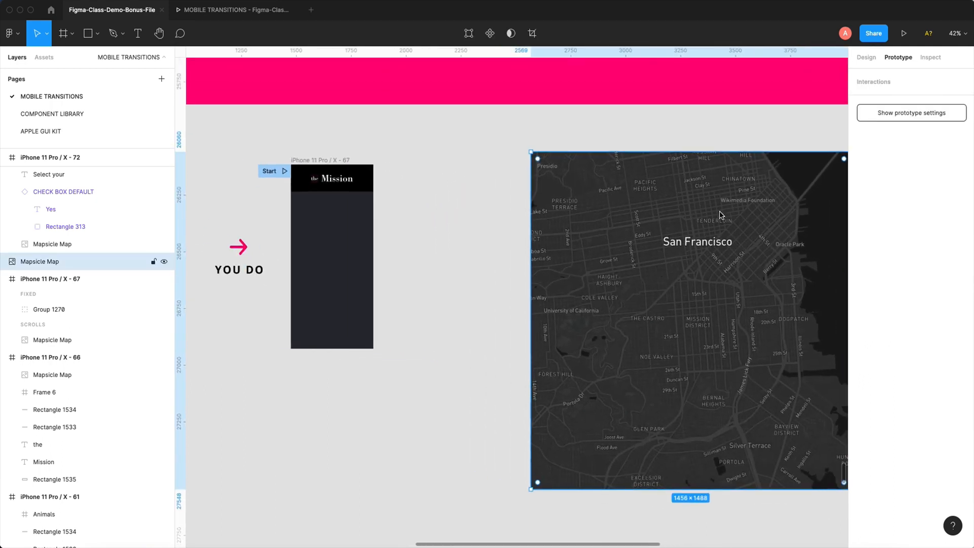
pyautogui.moveTo(721, 194); pyautogui.dragTo(351, 194)
pyautogui.moveTo(349, 278); pyautogui.dragTo(541, 228)
pyautogui.moveTo(500, 228); pyautogui.dragTo(517, 216)
pyautogui.scroll(1, 516, 223)
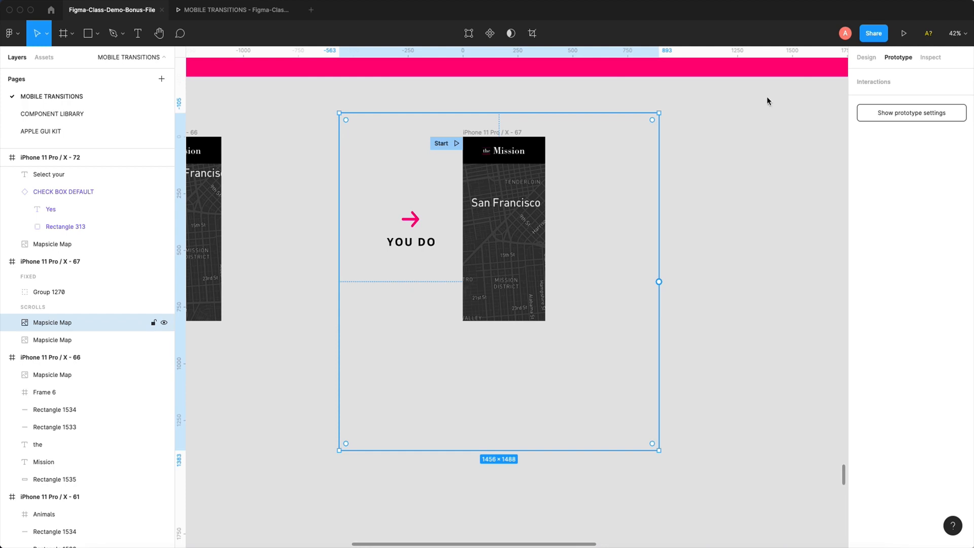
# - Wrap the map image in its own frame, rename the frame Map, and expand it to select the Mapsicle Map layer inside
pyautogui.click(867, 58)
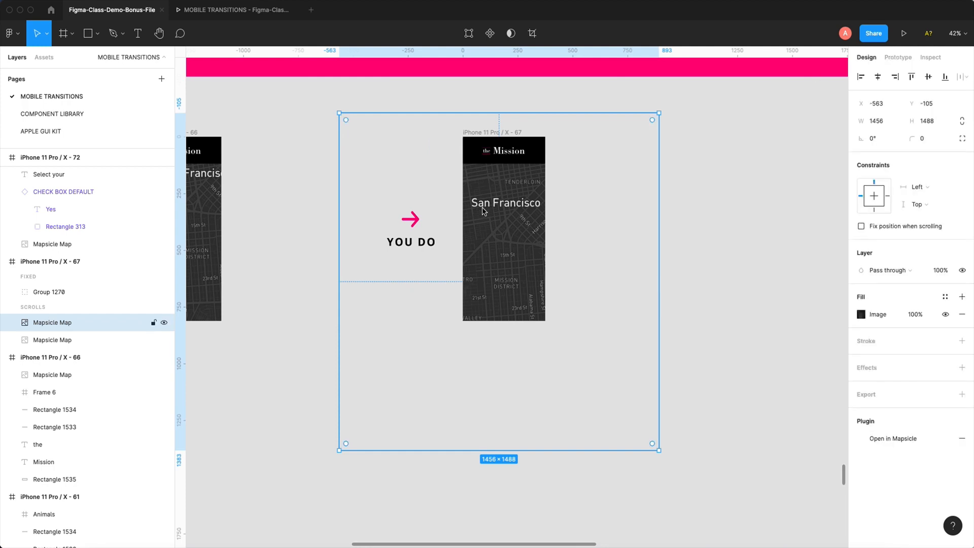
pyautogui.rightClick(514, 186)
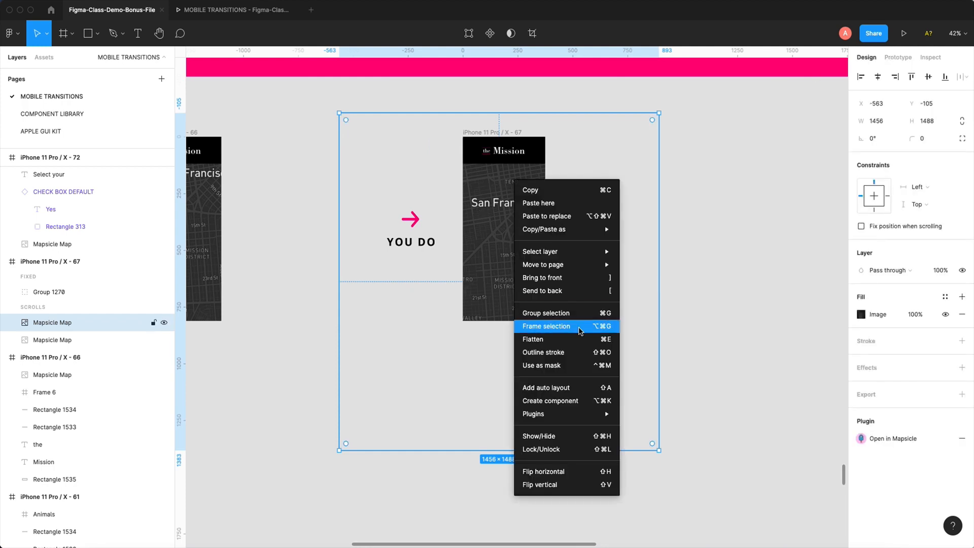
pyautogui.click(538, 329)
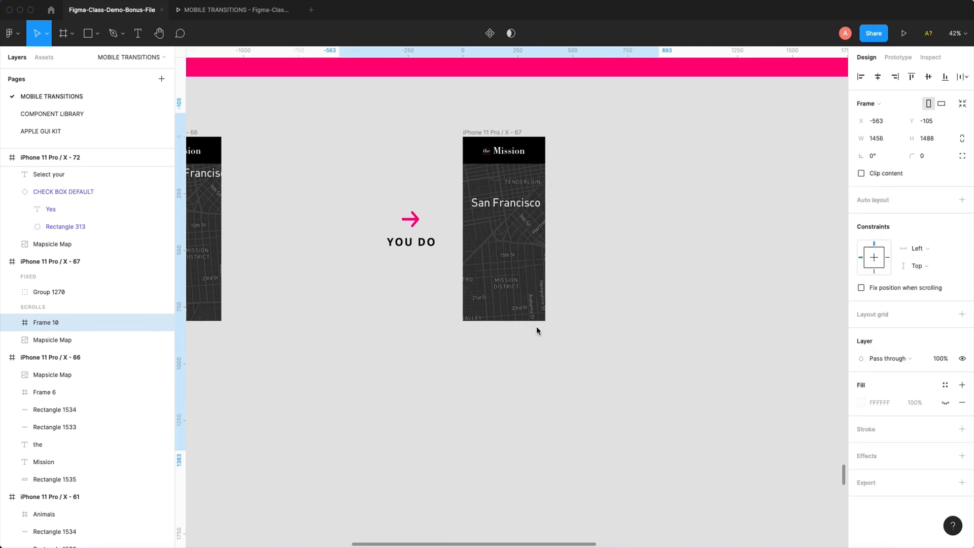
pyautogui.doubleClick(42, 323)
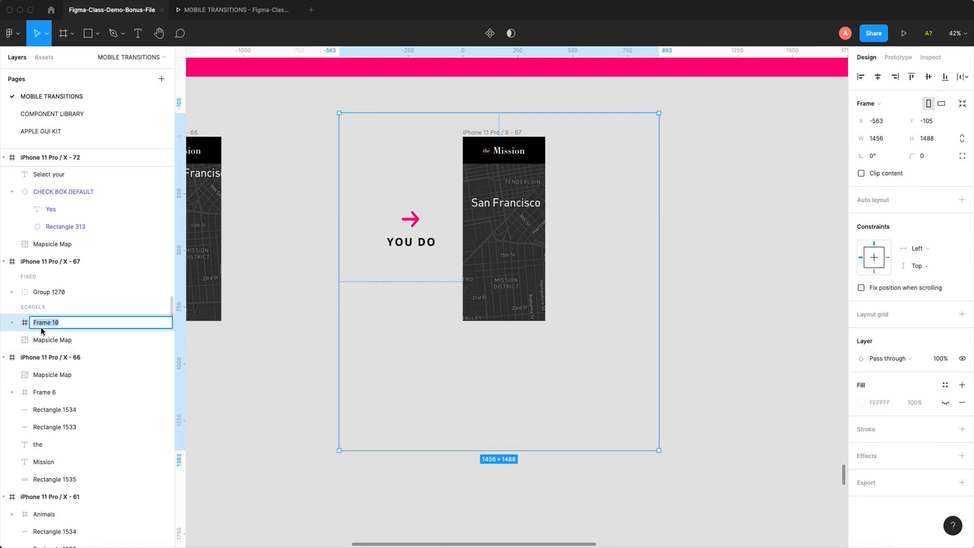
pyautogui.write('Map')
pyautogui.click(12, 323)
pyautogui.click(73, 341)
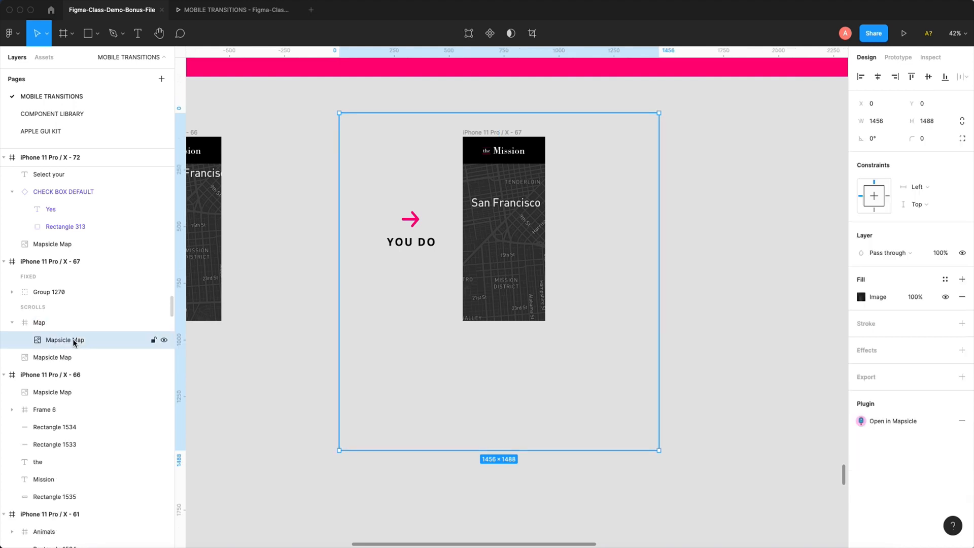
# - Resize the Map frame around its image to 375 × 812 at X 0, Y 0, matching the phone frame's edges
pyautogui.click(39, 323)
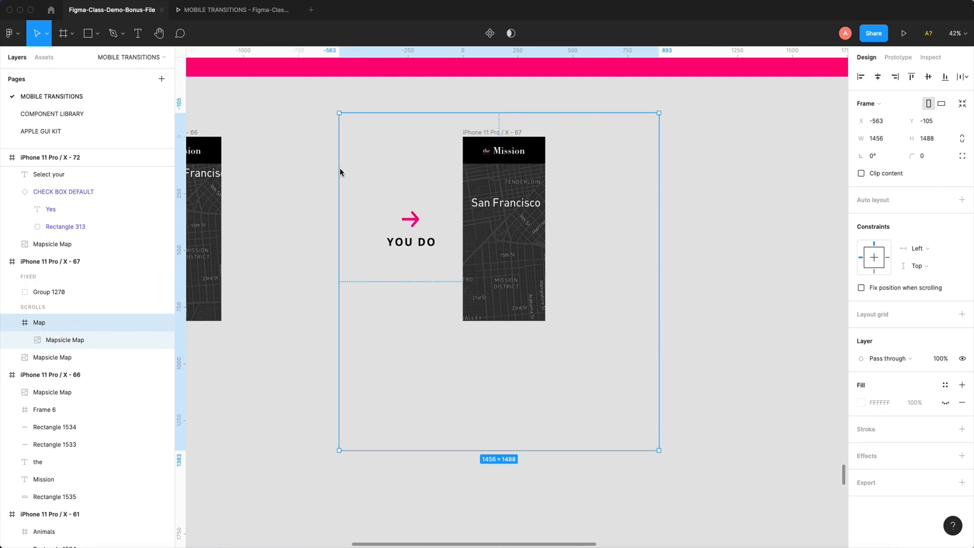
pyautogui.moveTo(341, 172); pyautogui.dragTo(463, 164)
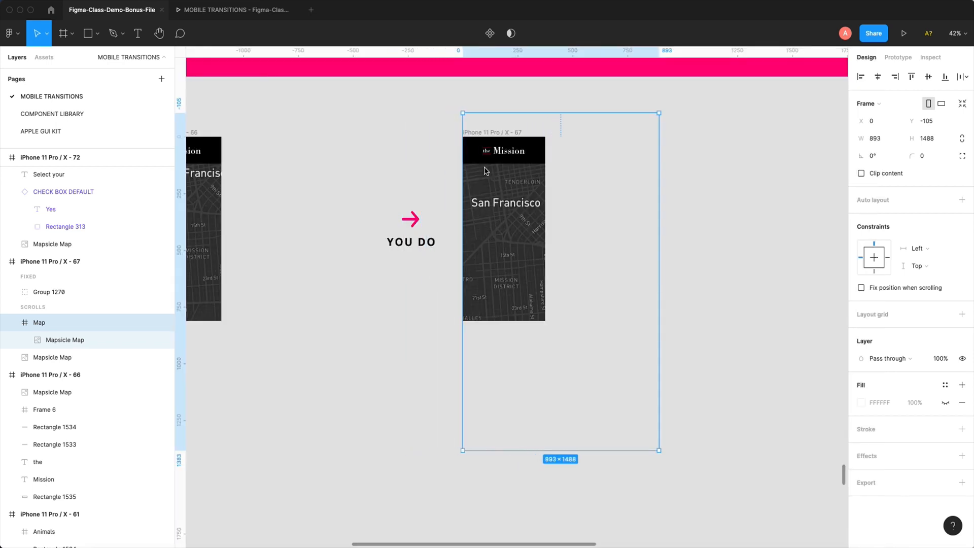
pyautogui.moveTo(660, 159); pyautogui.dragTo(545, 167)
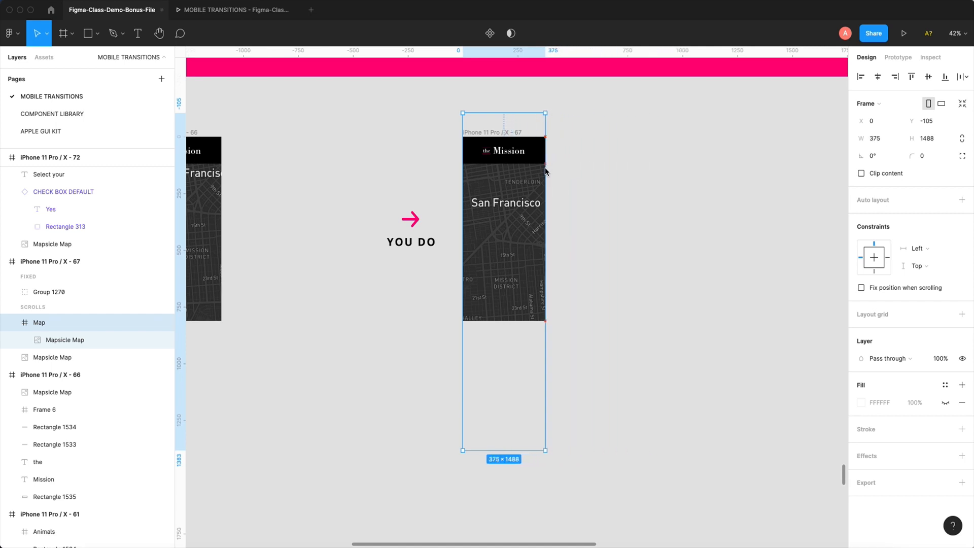
pyautogui.moveTo(522, 118); pyautogui.dragTo(516, 142)
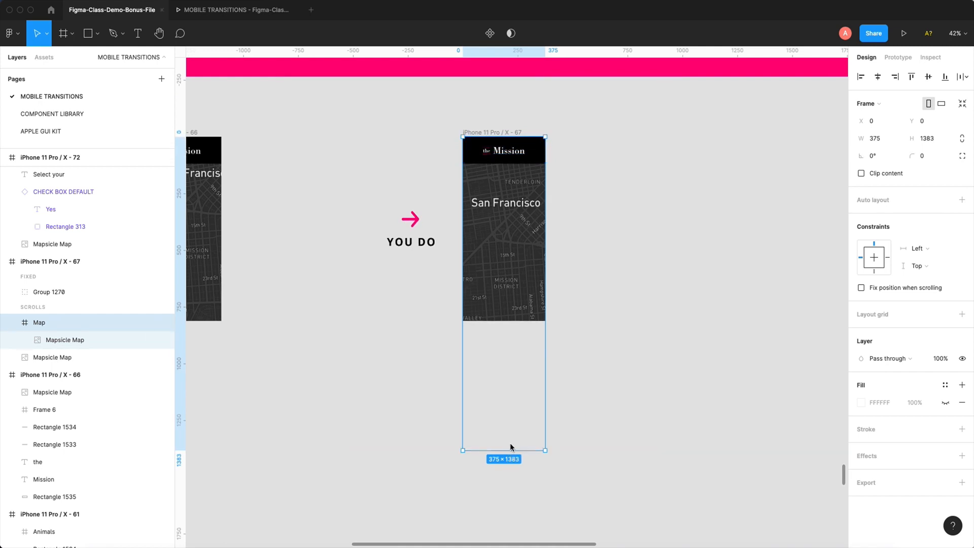
pyautogui.moveTo(511, 446); pyautogui.dragTo(505, 323)
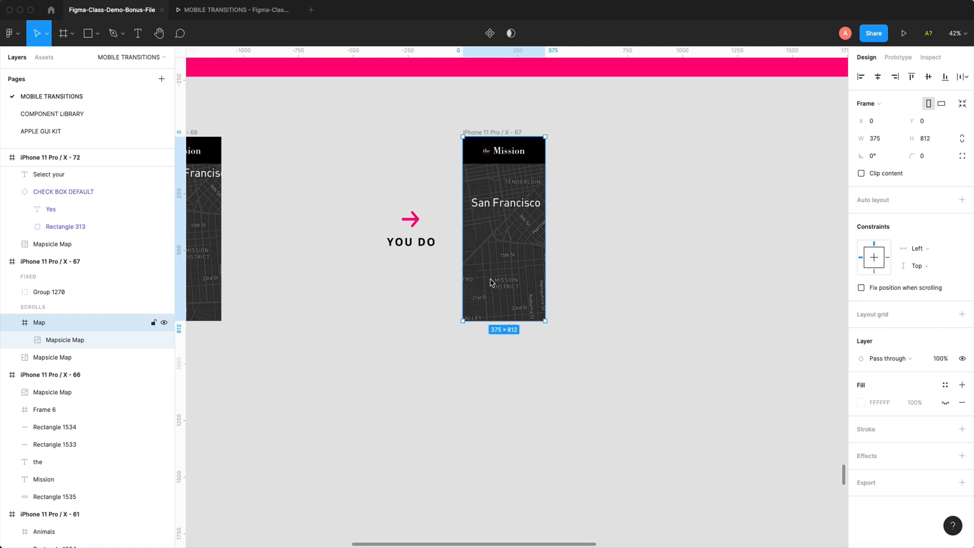
pyautogui.moveTo(490, 280); pyautogui.dragTo(637, 265)
pyautogui.press('super+z')
pyautogui.press('super+z')
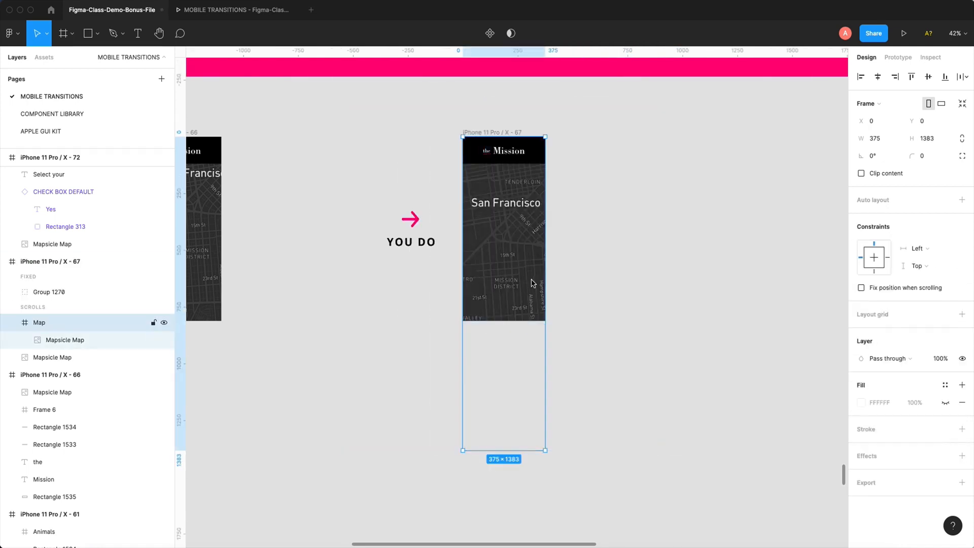
pyautogui.press('super+shift+z')
pyautogui.moveTo(507, 277); pyautogui.dragTo(710, 248)
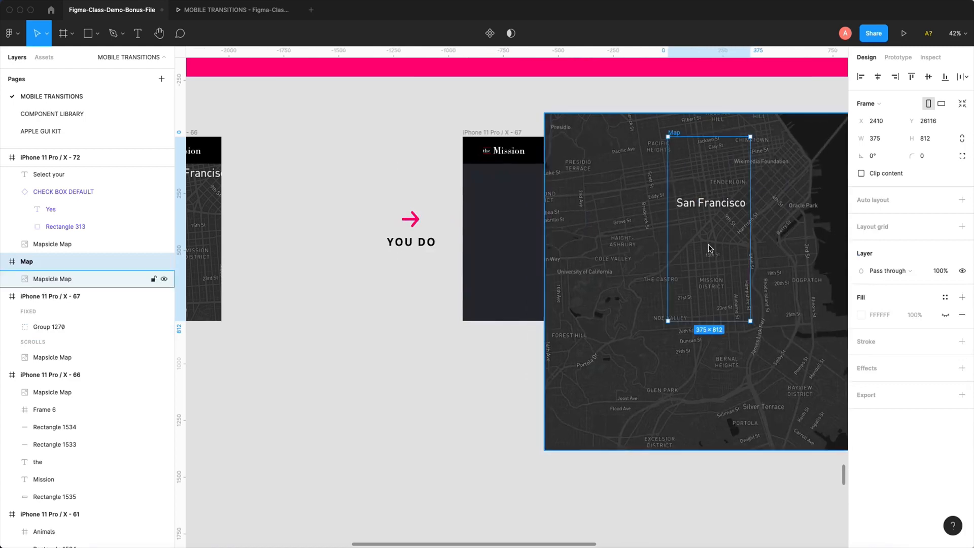
pyautogui.press('super+z')
pyautogui.click(534, 378)
pyautogui.keyDown('super'); pyautogui.click(509, 264); pyautogui.keyUp('super')
pyautogui.moveTo(509, 264); pyautogui.dragTo(736, 254)
pyautogui.hscroll(3, 660, 285)
pyautogui.press('super+z')
pyautogui.click(487, 433)
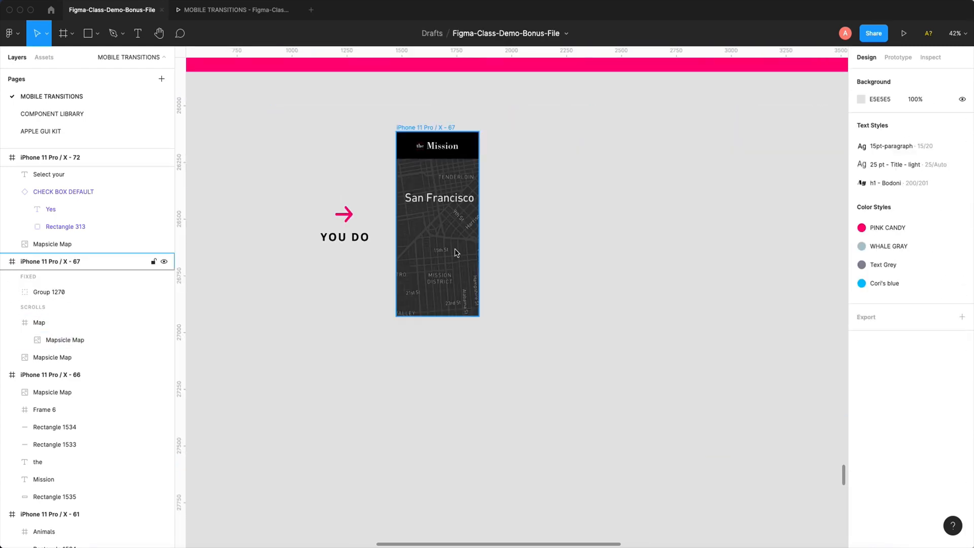
pyautogui.moveTo(456, 252); pyautogui.dragTo(559, 253)
pyautogui.press('super+z')
pyautogui.click(499, 251)
pyautogui.click(458, 259)
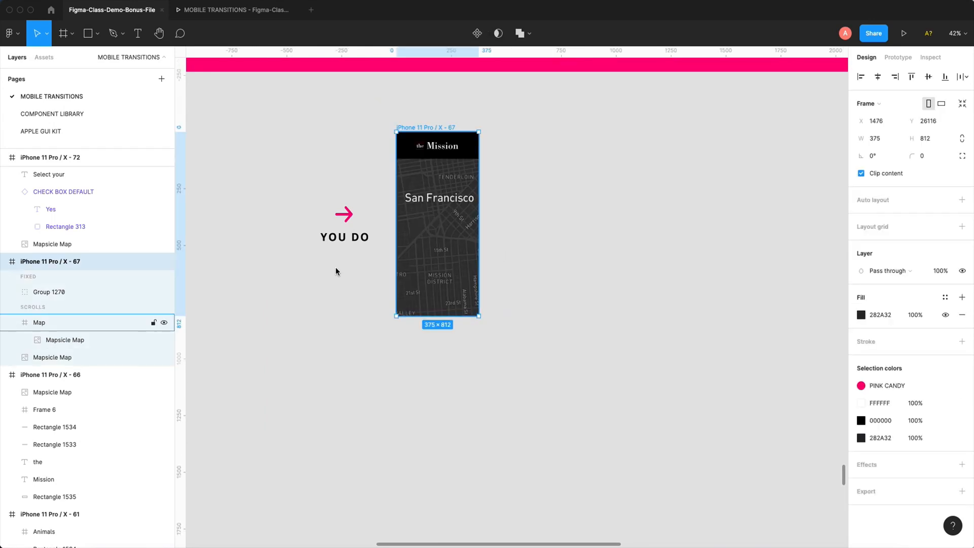
# - Place a copy of the Map frame on the empty canvas beside iPhone 11 Pro / X - 67
pyautogui.click(73, 321)
pyautogui.hscroll(3, 572, 327)
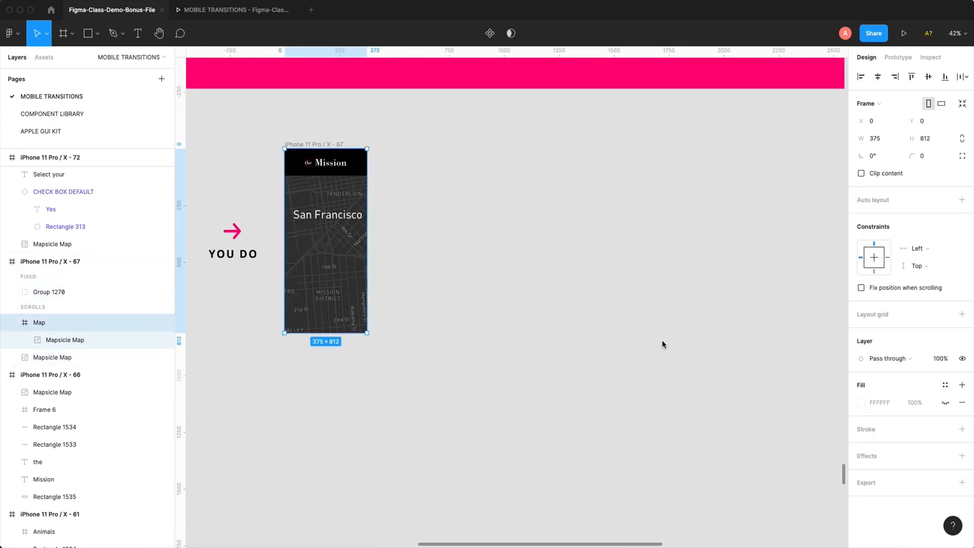
pyautogui.press('super+v')
pyautogui.moveTo(456, 284); pyautogui.dragTo(719, 284)
pyautogui.hscroll(3, 528, 232)
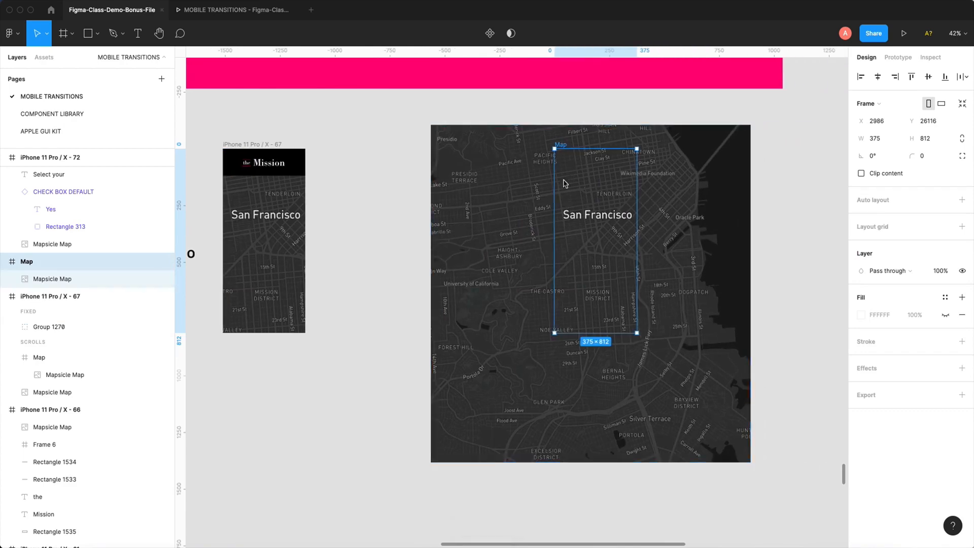
# - Toggle content clipping on the copied Map frame to compare both states, and delete the copy
pyautogui.click(862, 174)
pyautogui.click(861, 173)
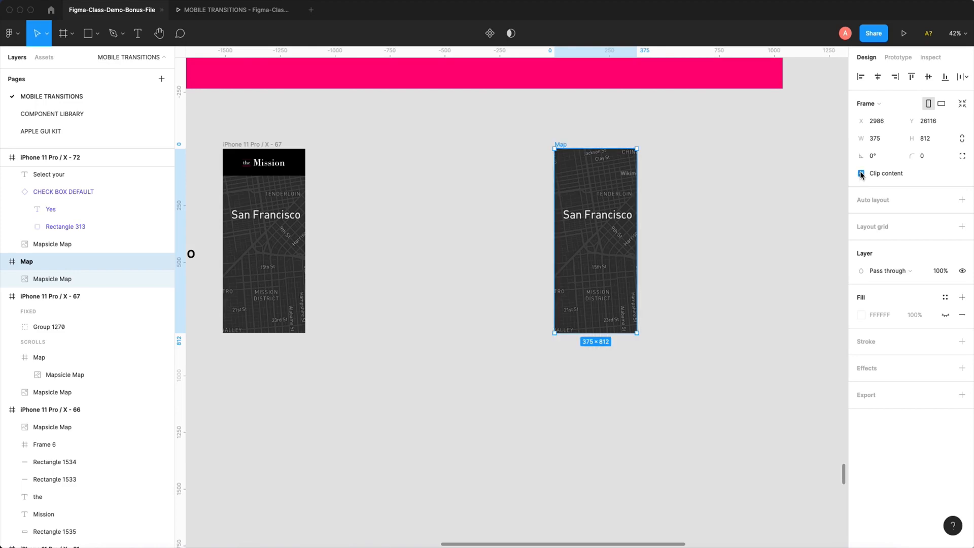
pyautogui.click(861, 174)
pyautogui.hscroll(-3, 660, 223)
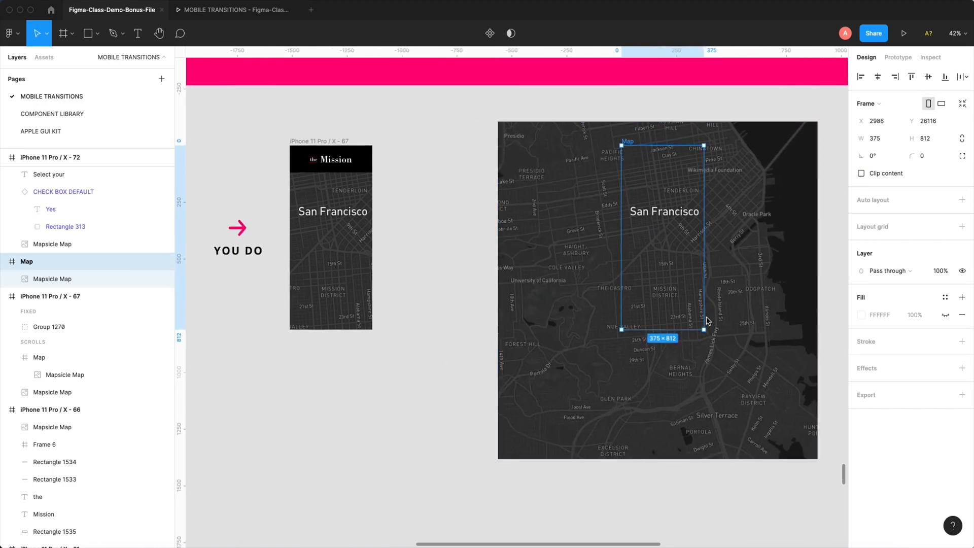
pyautogui.moveTo(474, 120); pyautogui.dragTo(814, 467)
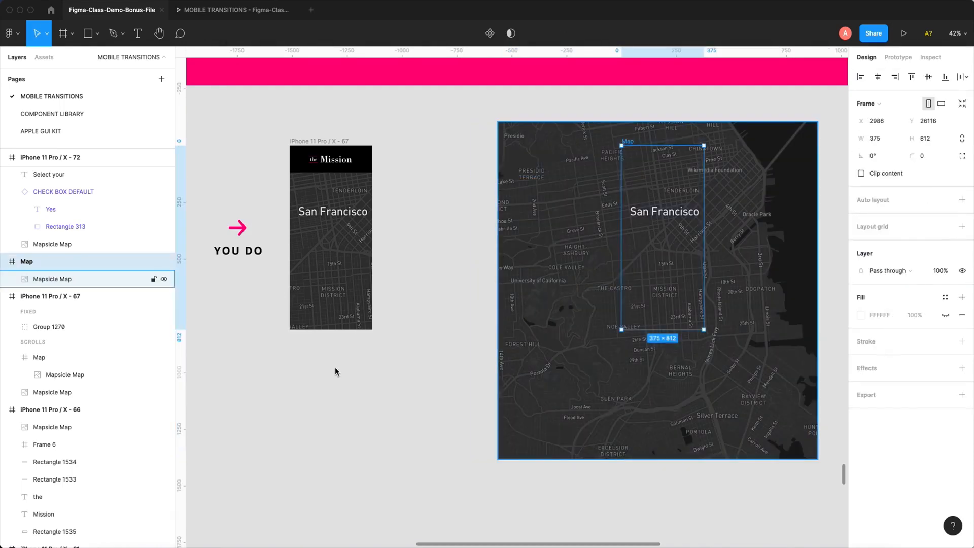
pyautogui.press('Delete')
# - Enable content clipping on the Map frame in iPhone 11 Pro / X - 67 and lower its top edge to Y 119, height 693
pyautogui.hscroll(-4, 429, 335)
pyautogui.scroll(1, 522, 355)
pyautogui.click(491, 283)
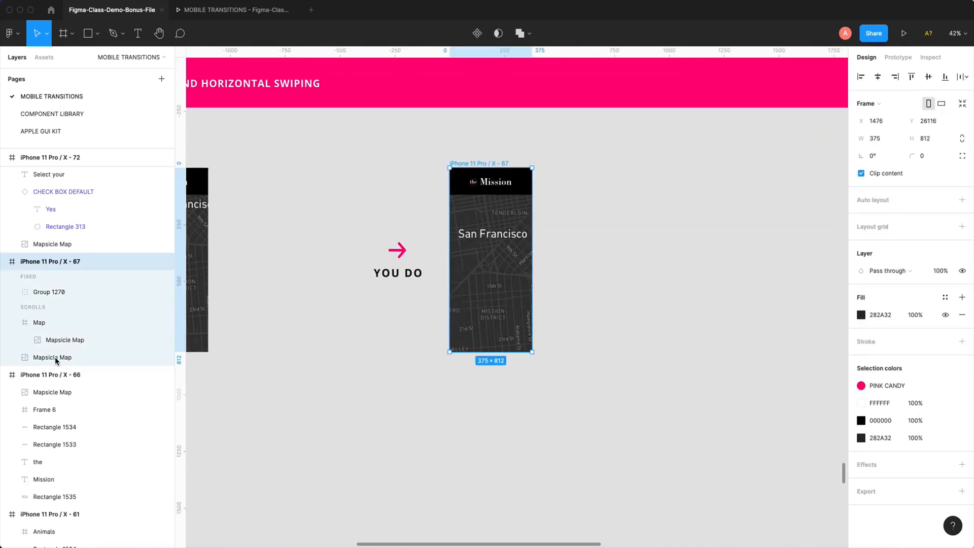
pyautogui.click(41, 325)
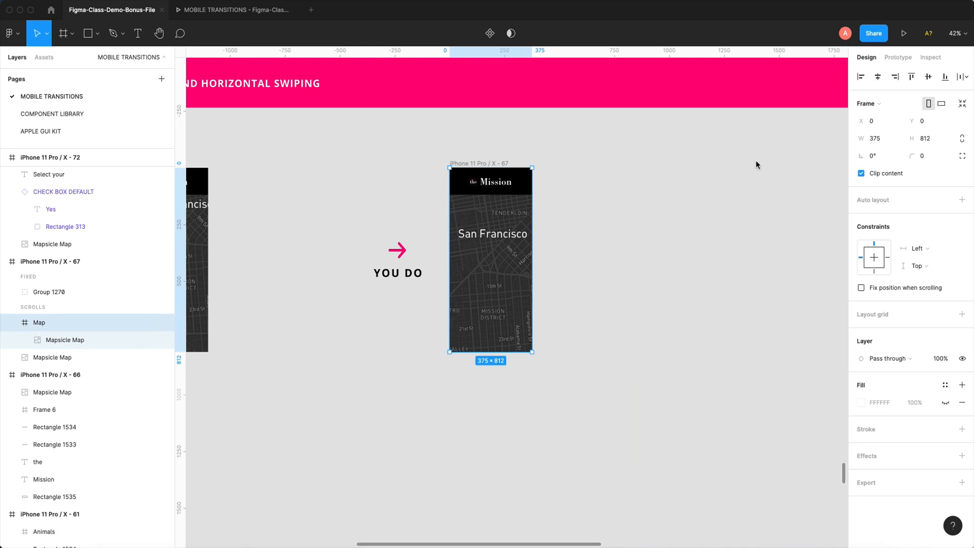
pyautogui.moveTo(490, 171); pyautogui.dragTo(491, 196)
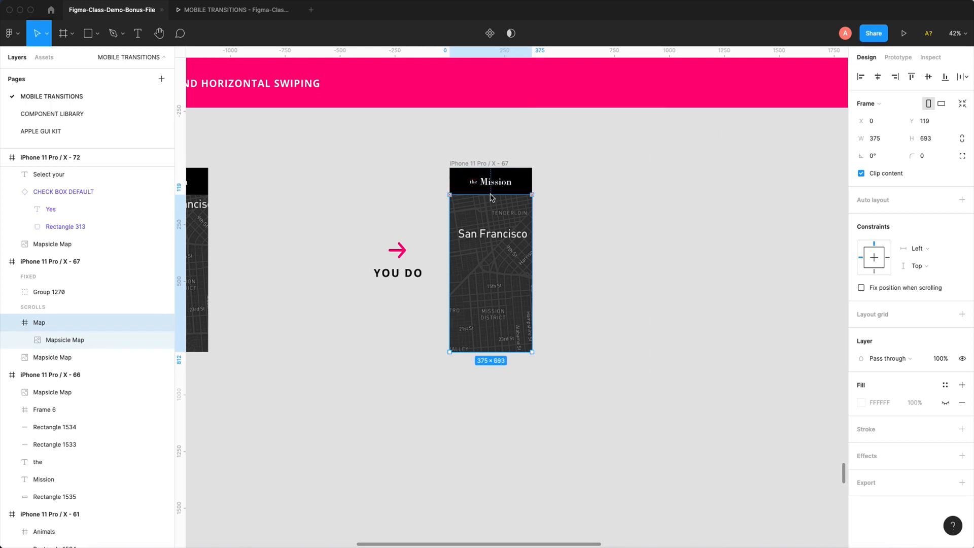
# - Set the Map frame's overflow scrolling to Horizontal and vertical scrolling
pyautogui.scroll(5, 505, 215)
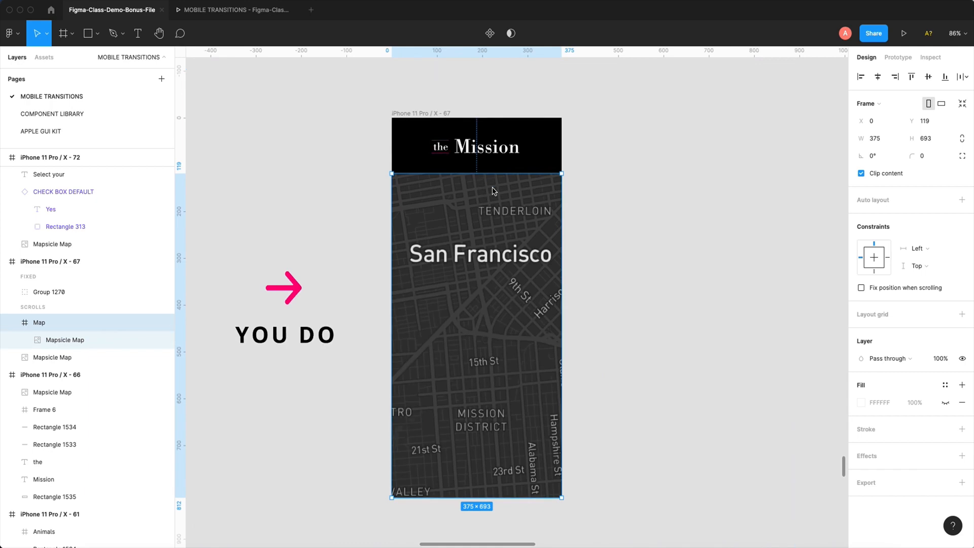
pyautogui.hscroll(-3, 492, 191)
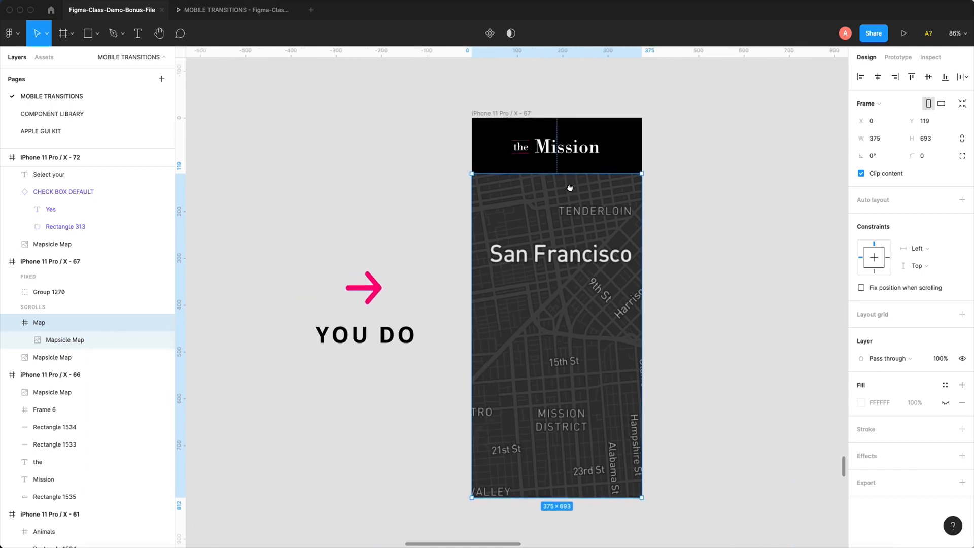
pyautogui.click(898, 57)
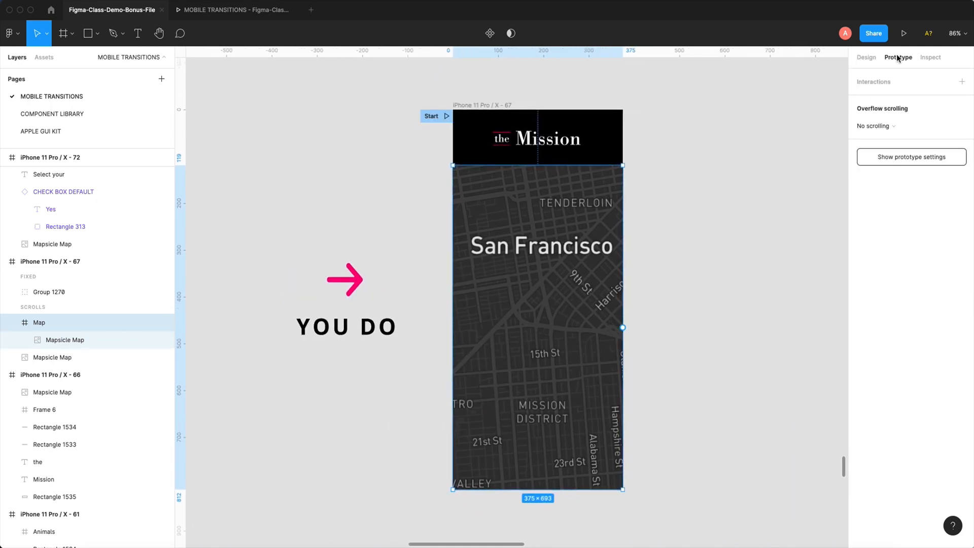
pyautogui.click(892, 127)
pyautogui.click(892, 126)
pyautogui.click(885, 127)
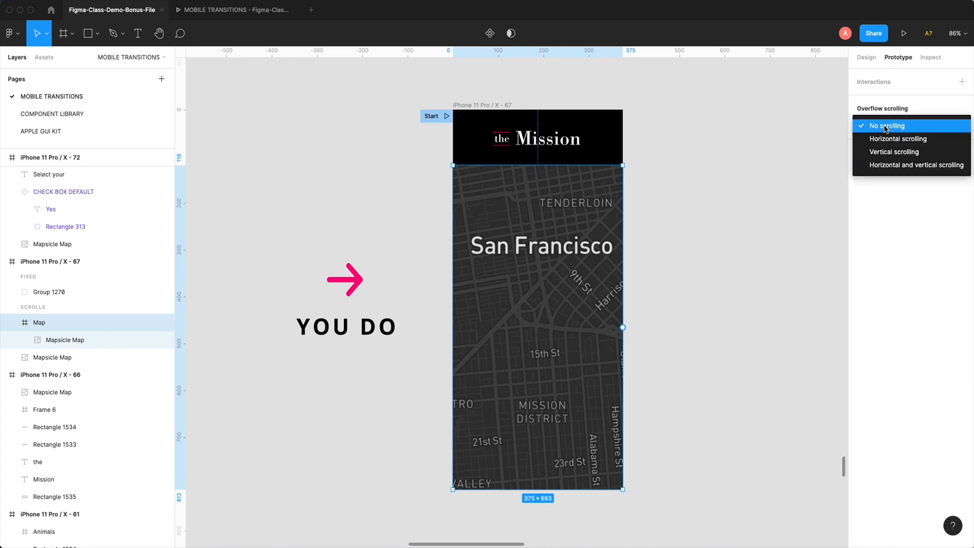
pyautogui.click(899, 166)
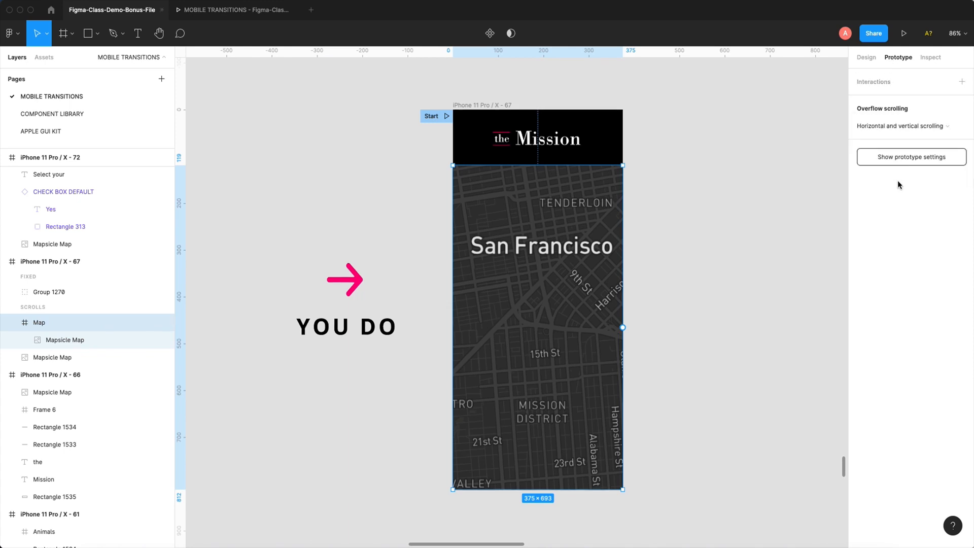
# - Preview iPhone 11 Pro / X - 67, pan its map under the Mission header, and return to the design file
pyautogui.click(508, 106)
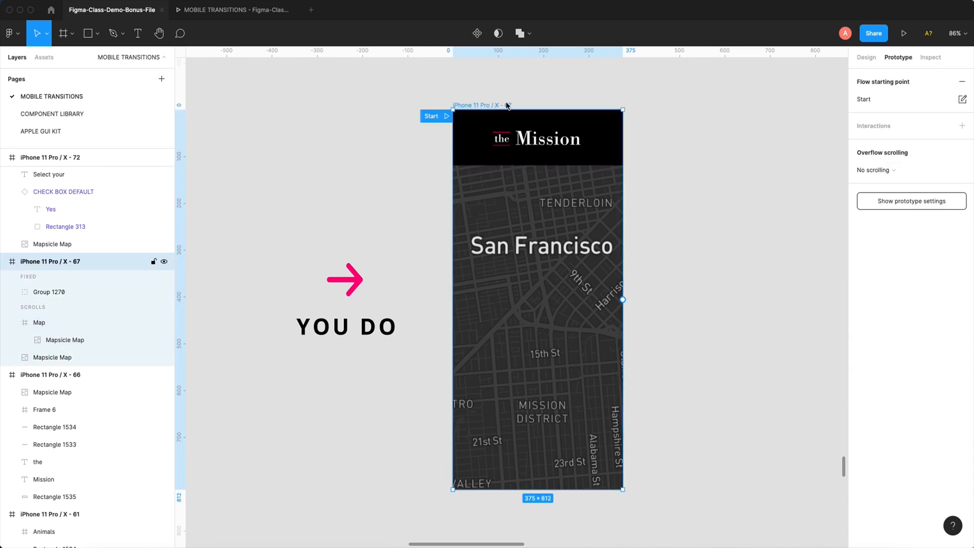
pyautogui.click(905, 34)
pyautogui.moveTo(497, 289); pyautogui.dragTo(448, 239)
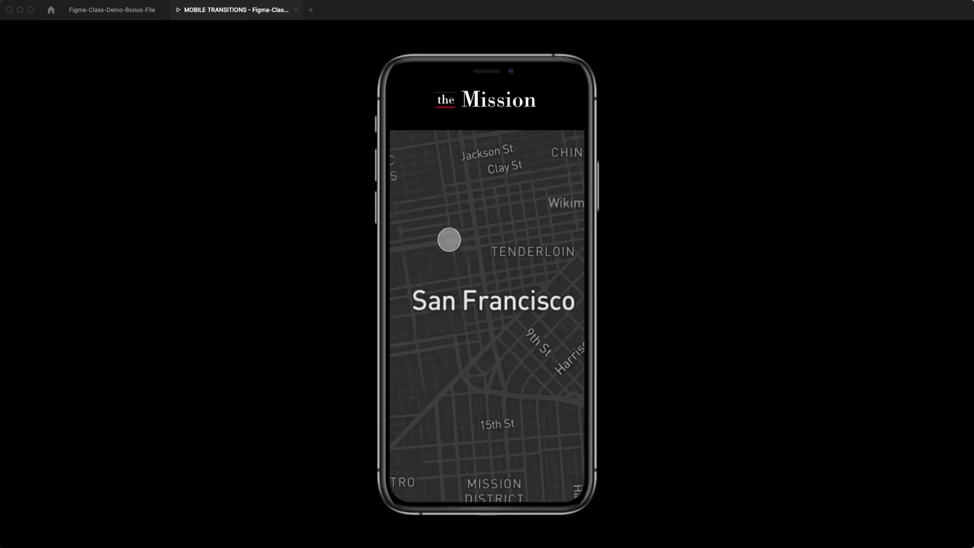
pyautogui.click(132, 12)
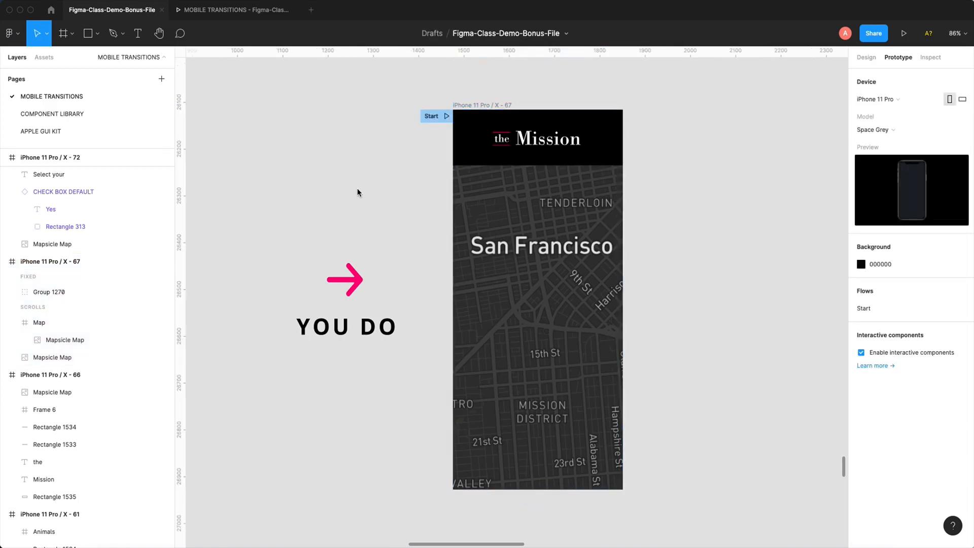
# - Go to the Bonus Videos overview frame, hide the interface, and enlarge the frame to fill the view
pyautogui.hotkey('shift', '1')
pyautogui.scroll(15, 357, 193)
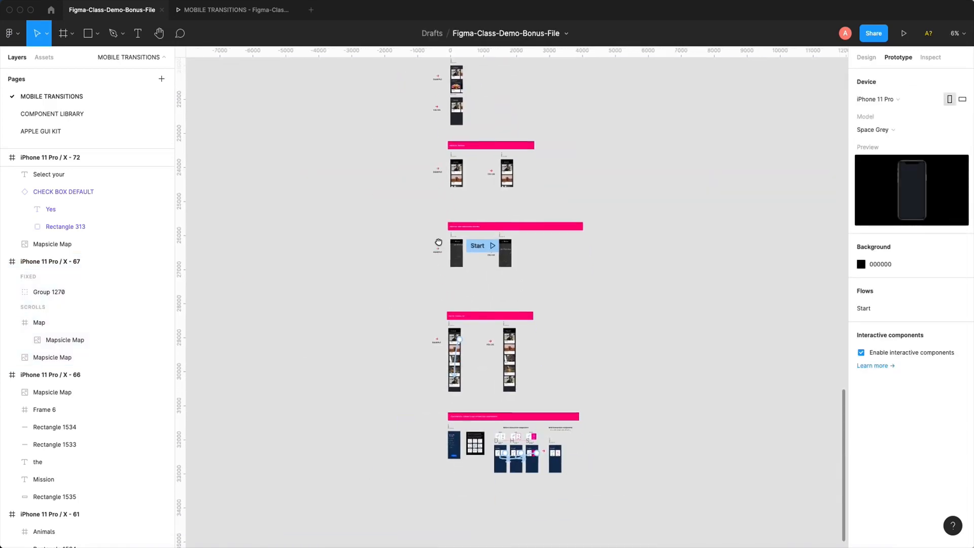
pyautogui.scroll(15, 472, 127)
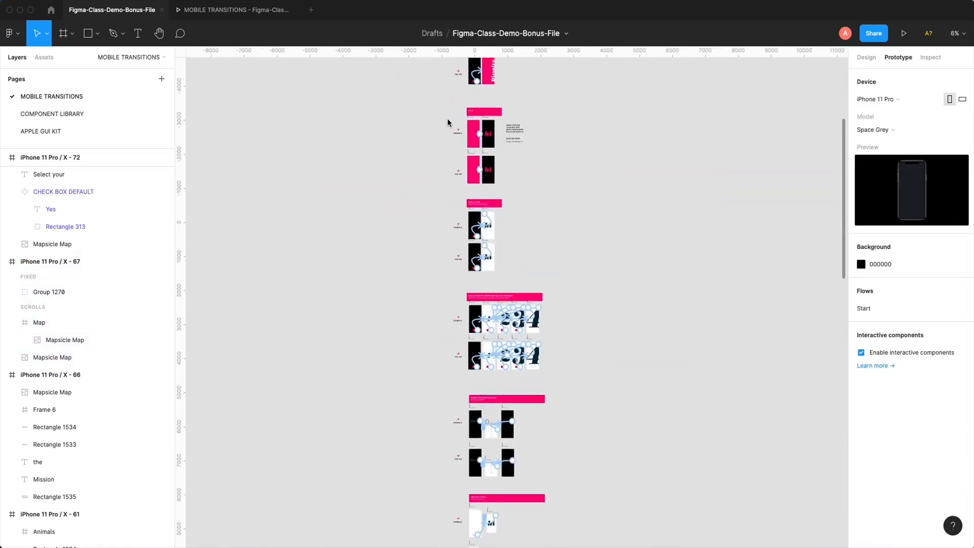
pyautogui.moveTo(477, 182); pyautogui.dragTo(556, 220)
pyautogui.press('super+backslash')
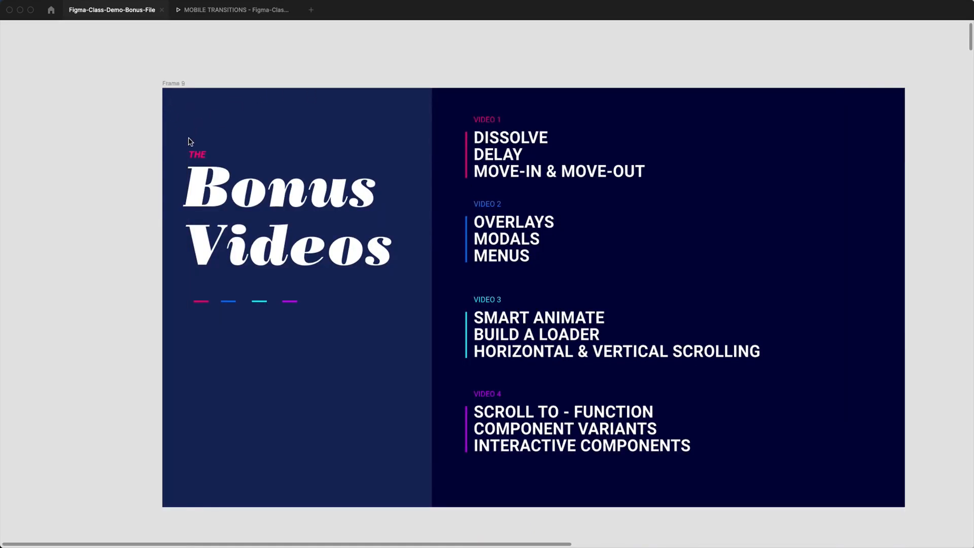
pyautogui.moveTo(164, 93); pyautogui.dragTo(893, 493)
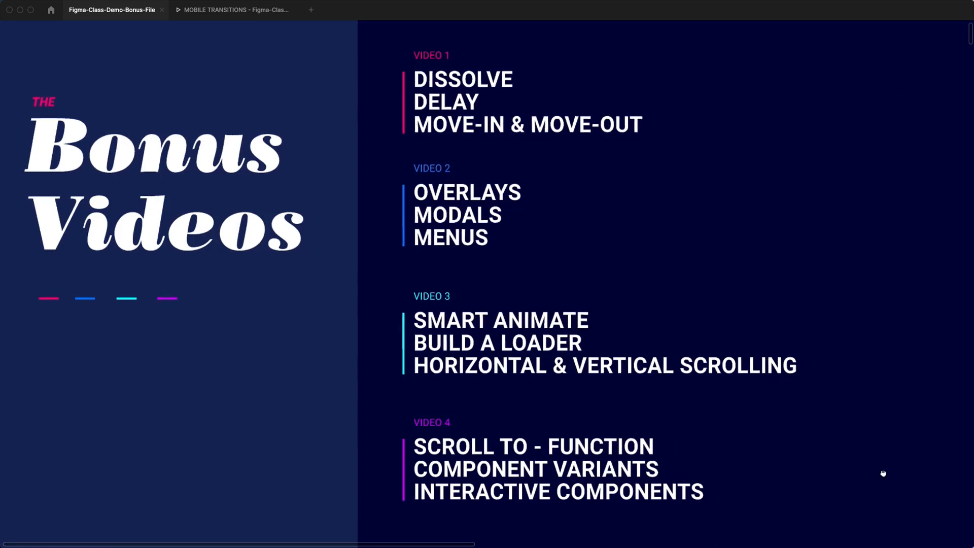